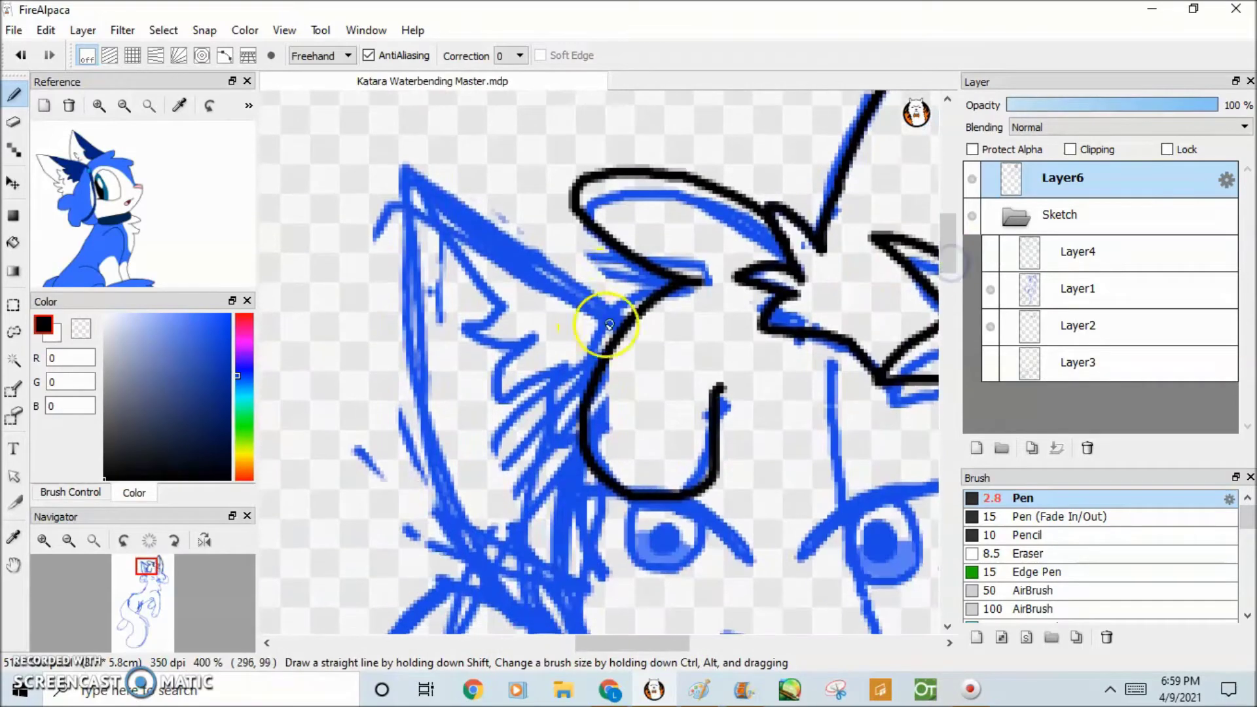
Step: Trace the left ear's outline and inner fur and the cheek fluff beneath it in black with the 2.8 Pen on Layer6
key("ctrl+z")
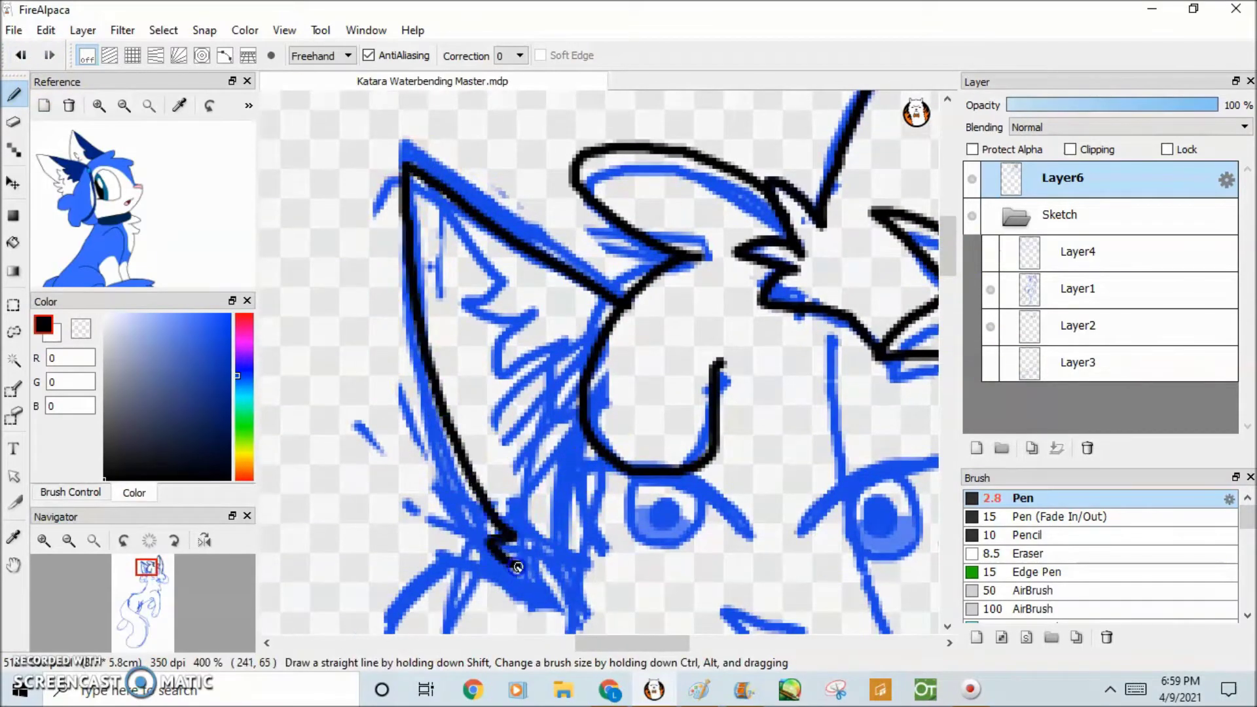
mouse_move(447, 196)
left_mouse_down()
mouse_move(450, 310)
mouse_move(562, 360)
mouse_move(599, 441)
left_mouse_up()
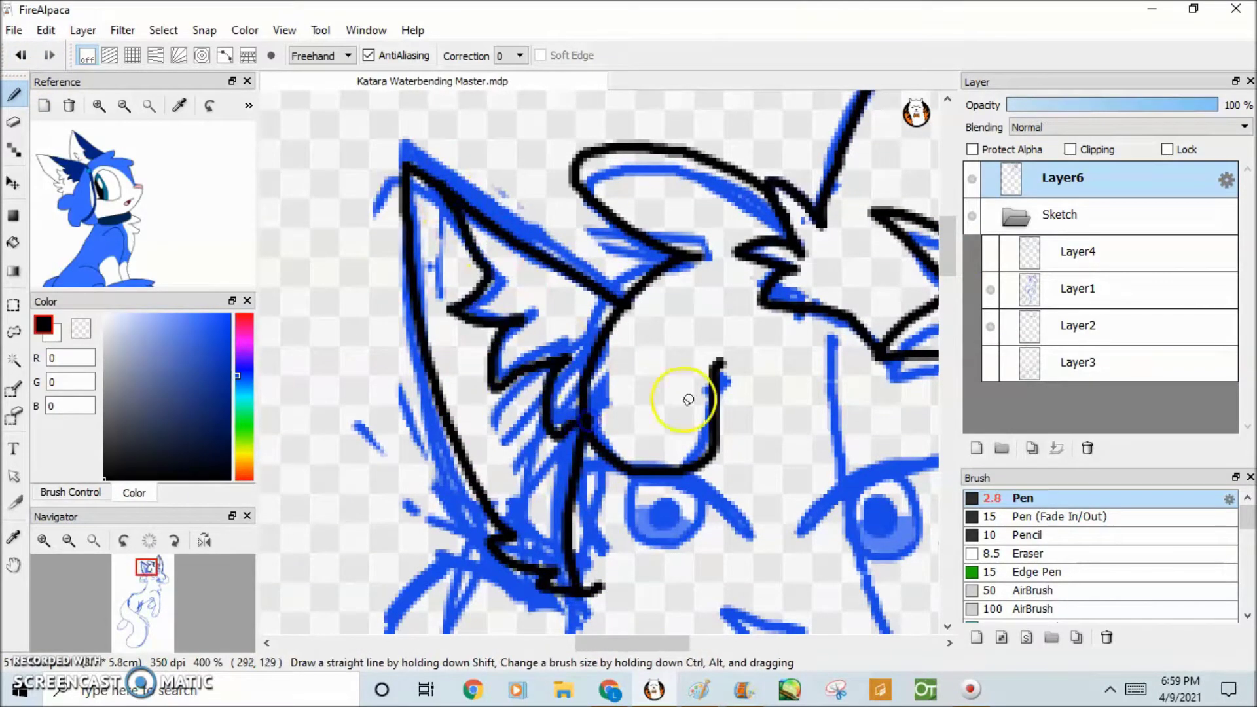
left_click(948, 295)
left_click_drag(556, 245, 415, 334)
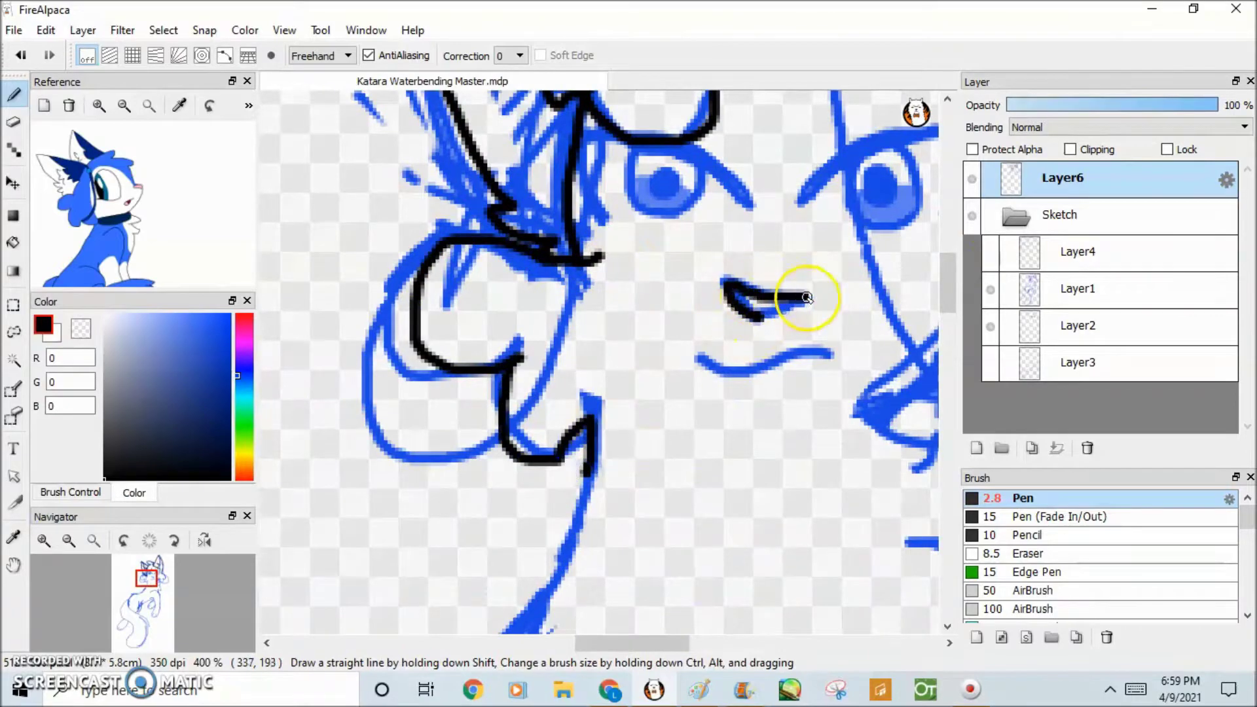
scroll(759, 396, "down", 5)
left_click_drag(485, 357, 557, 301)
key("ctrl+z")
key("ctrl+z")
key("ctrl+z")
Step: Ink both sides of the long straight front leg, including its shoulder curve and paw with toe lines
left_click_drag(946, 327, 946, 379)
scroll(820, 115, "down", 1)
left_click_drag(816, 93, 819, 115)
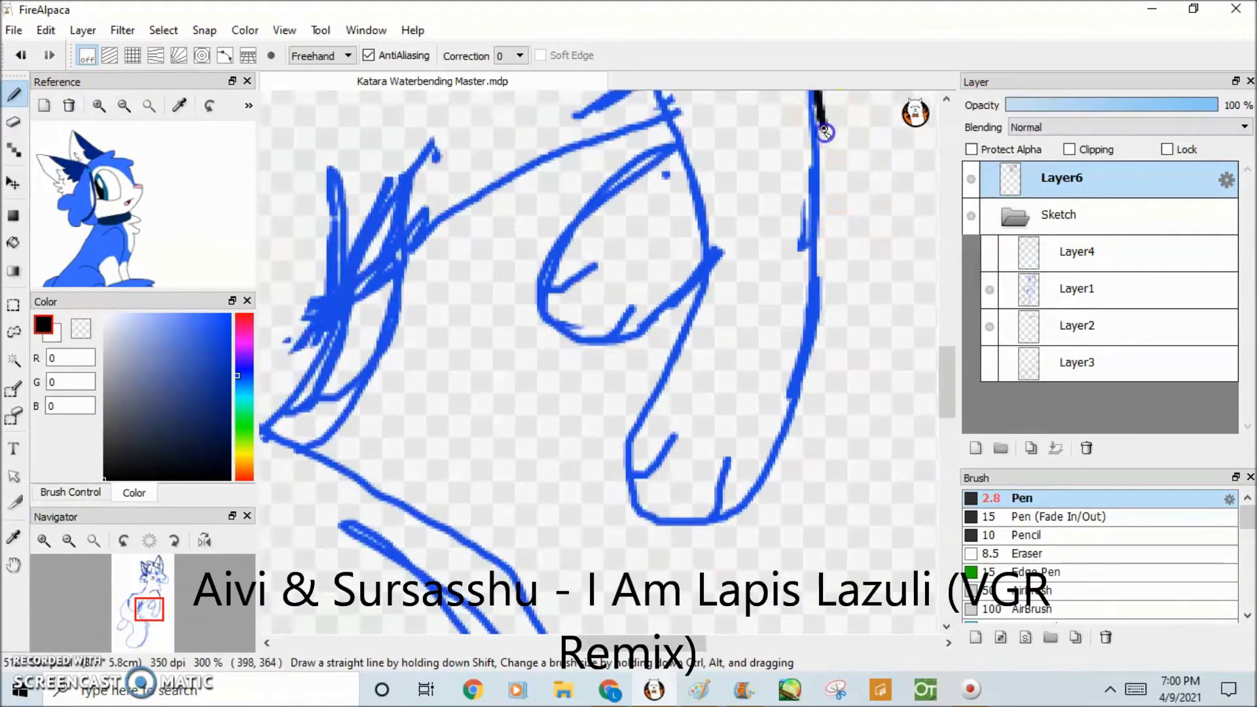
left_click_drag(704, 243, 654, 91)
left_click(947, 334)
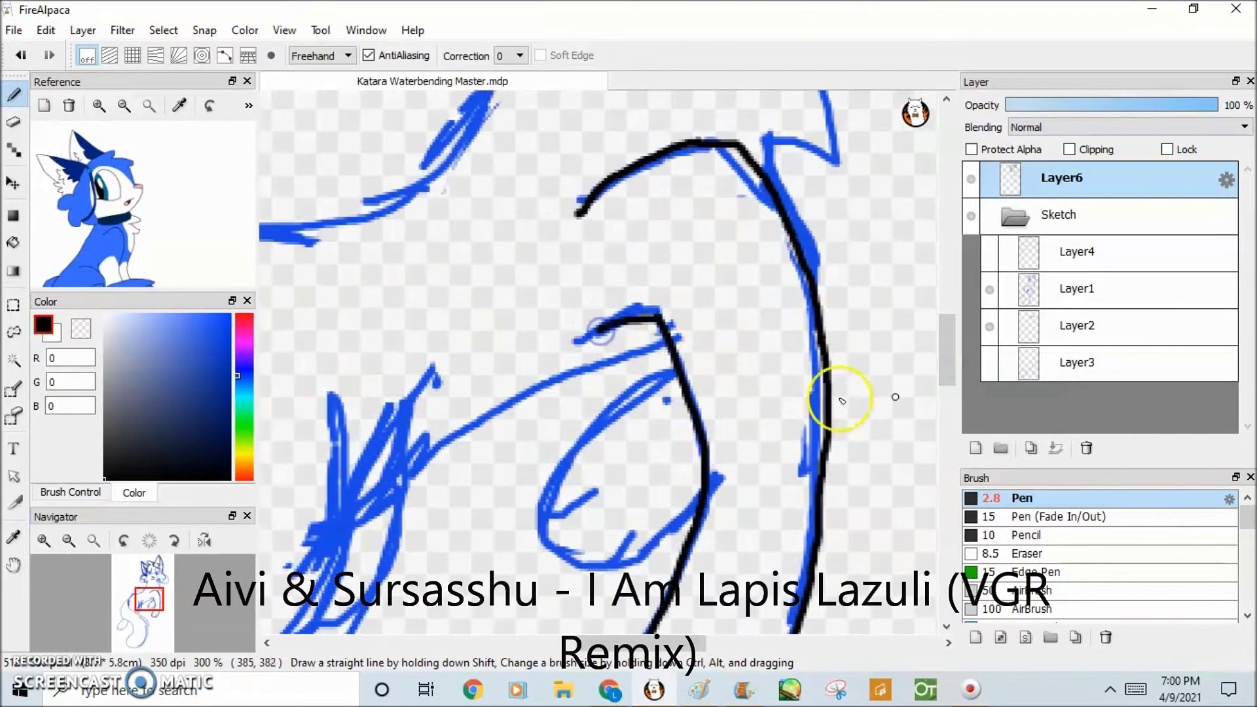
scroll(758, 384, "down", 3)
left_click_drag(687, 467, 744, 505)
Step: Ink the shorter raised front paw with its toes and the belly line running back from it
left_click_drag(945, 393, 946, 365)
left_click_drag(461, 588, 774, 376)
left_click_drag(720, 564, 783, 536)
mouse_move(576, 643)
left_mouse_down()
mouse_move(566, 650)
mouse_move(675, 645)
left_mouse_up()
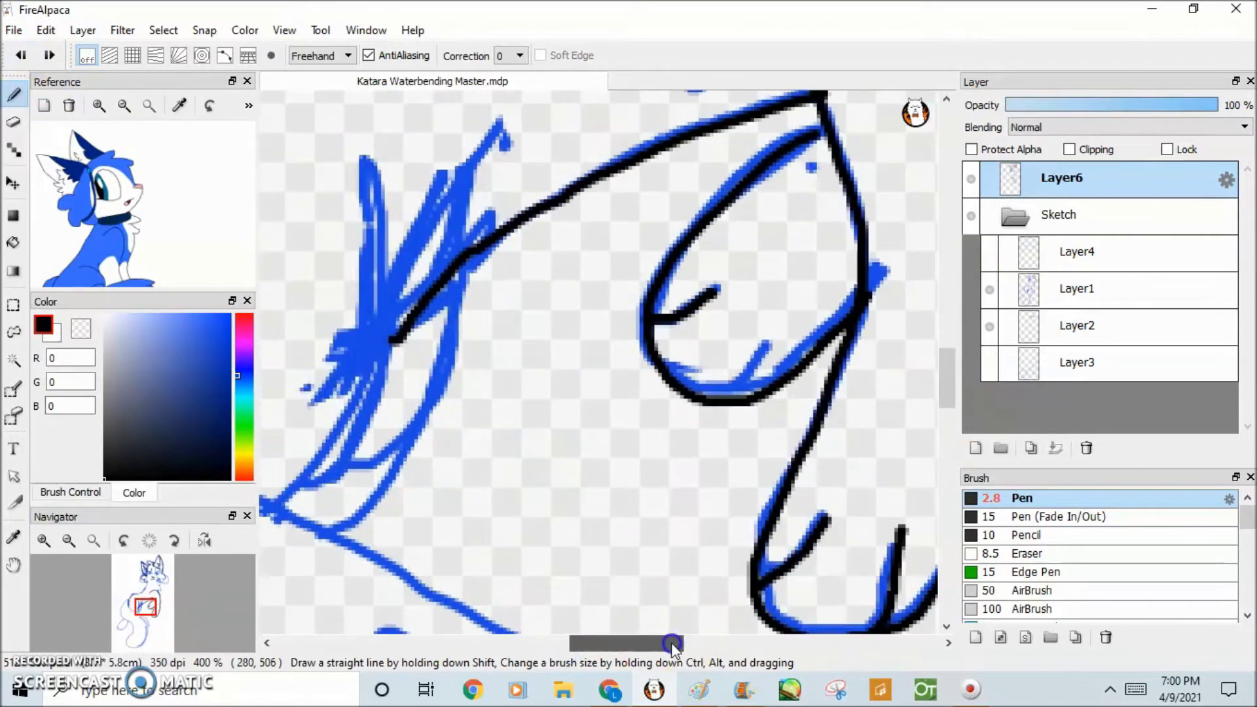
Step: Ink the neck and back contour and the inner hindquarter curve down to the far foot, undoing and redrawing misplaced strokes
left_click_drag(728, 417, 840, 240)
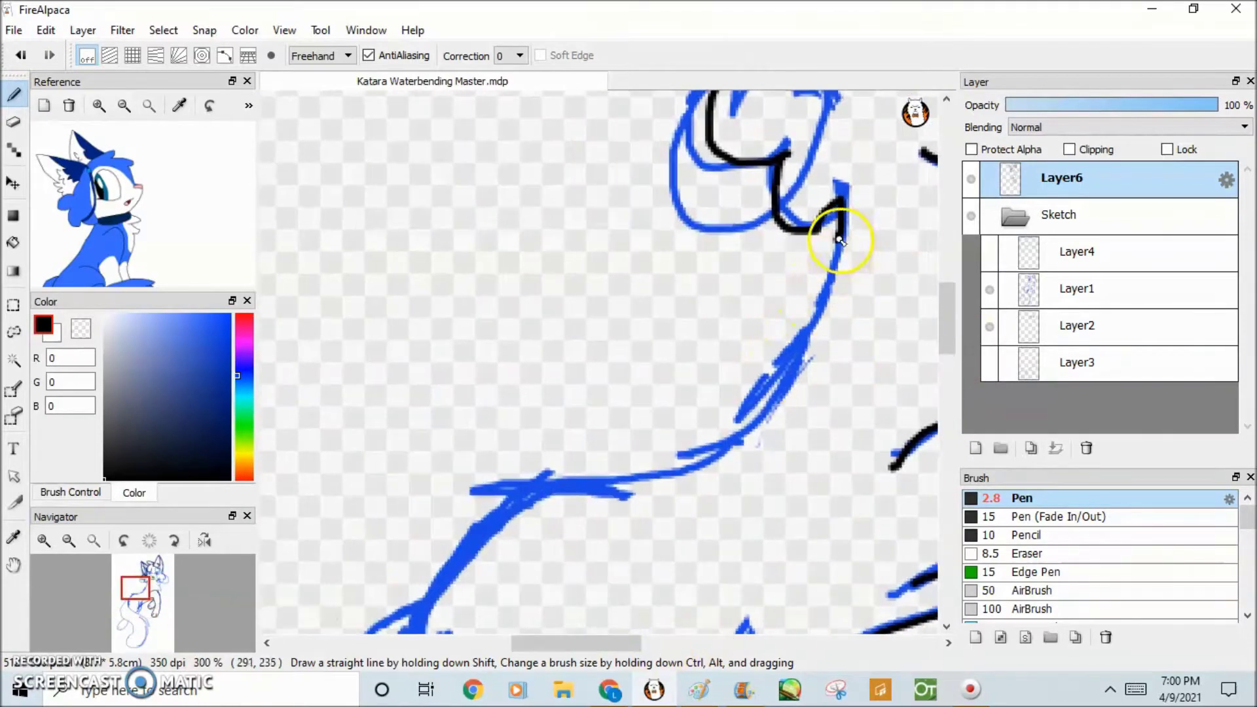
mouse_move(611, 471)
left_mouse_down()
mouse_move(943, 356)
mouse_move(682, 426)
mouse_move(597, 356)
left_mouse_up()
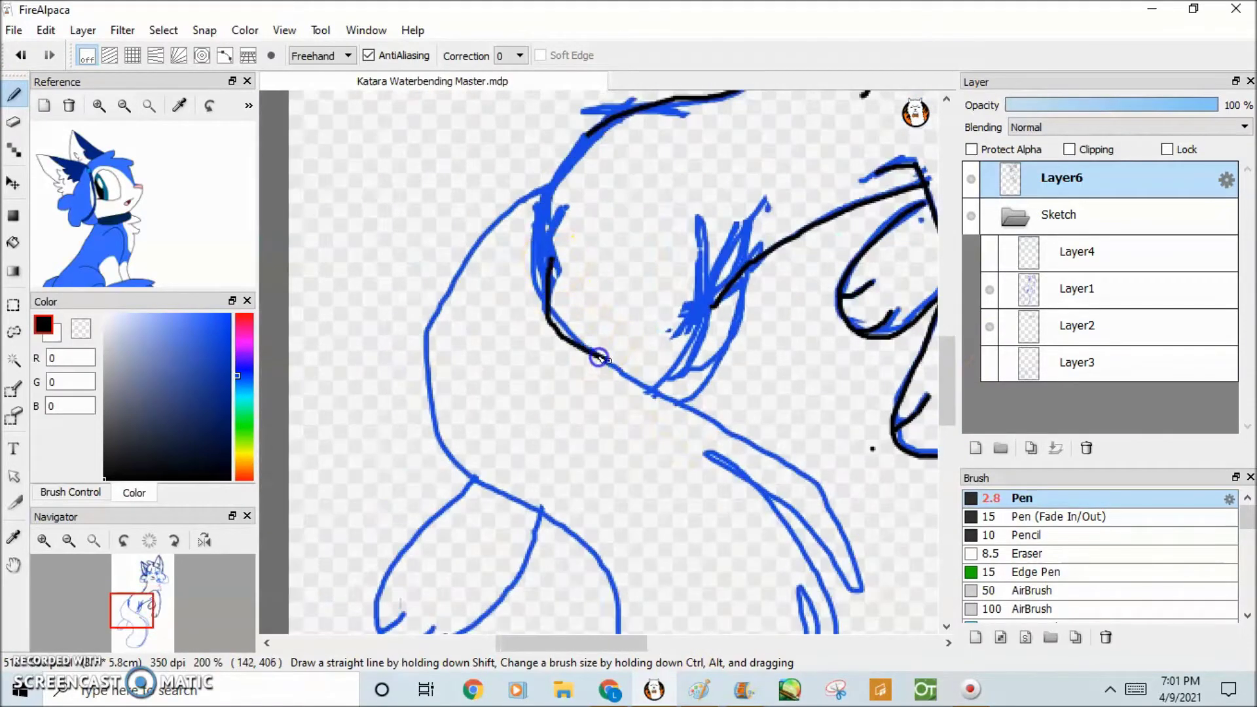
key("ctrl+z")
key("ctrl+z")
key("ctrl+z")
key("ctrl+z")
mouse_move(797, 544)
left_mouse_down()
mouse_move(720, 393)
mouse_move(826, 291)
left_mouse_up()
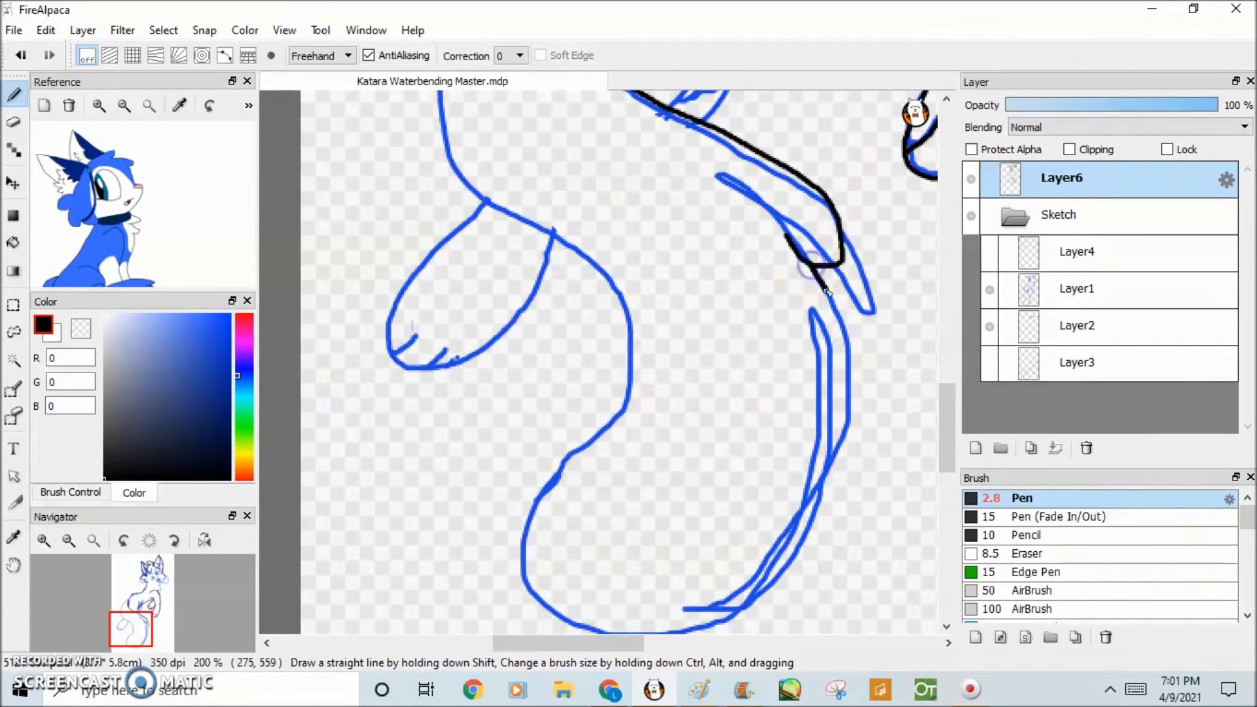
Step: Ink the outer haunch curve up to the back and the line where the hip meets the belly
scroll(454, 406, "up", 4)
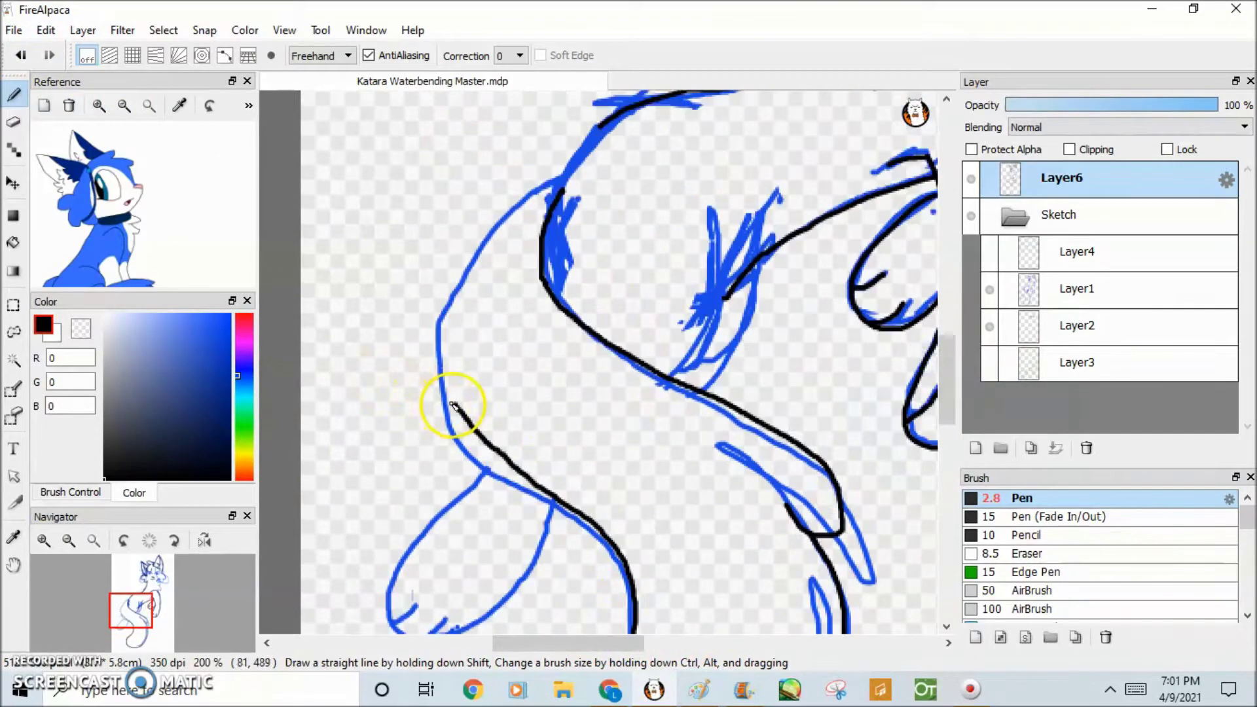
scroll(536, 165, "up", 1)
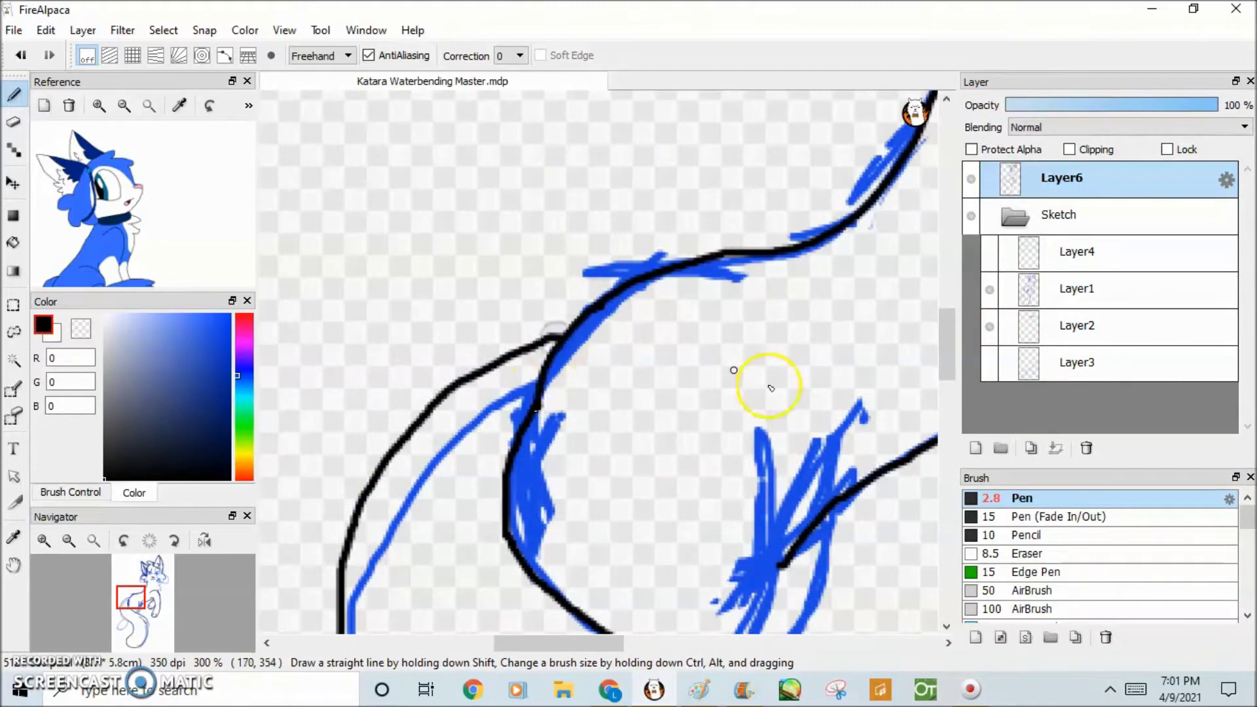
scroll(771, 387, "down", 1)
left_click_drag(856, 273, 694, 225)
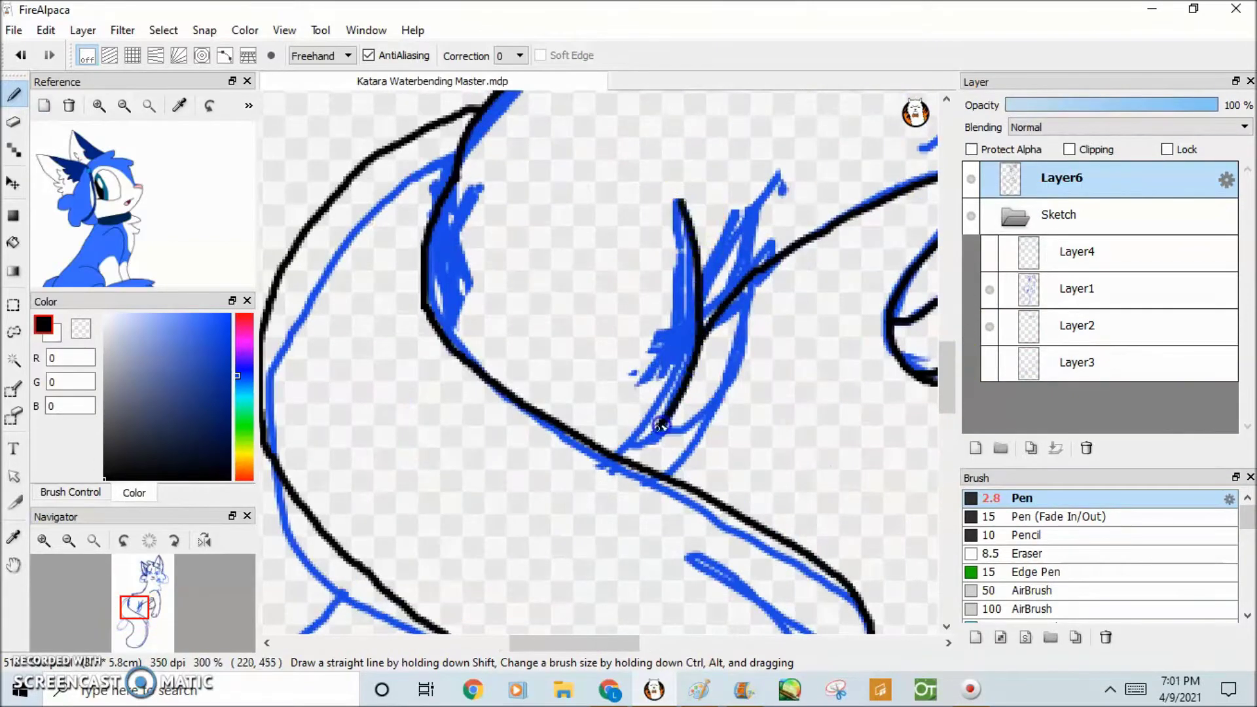
Step: Ink the near hind paw hanging below the haunch, closing its outline against the body line
scroll(730, 508, "down", 5)
left_click_drag(576, 643, 500, 643)
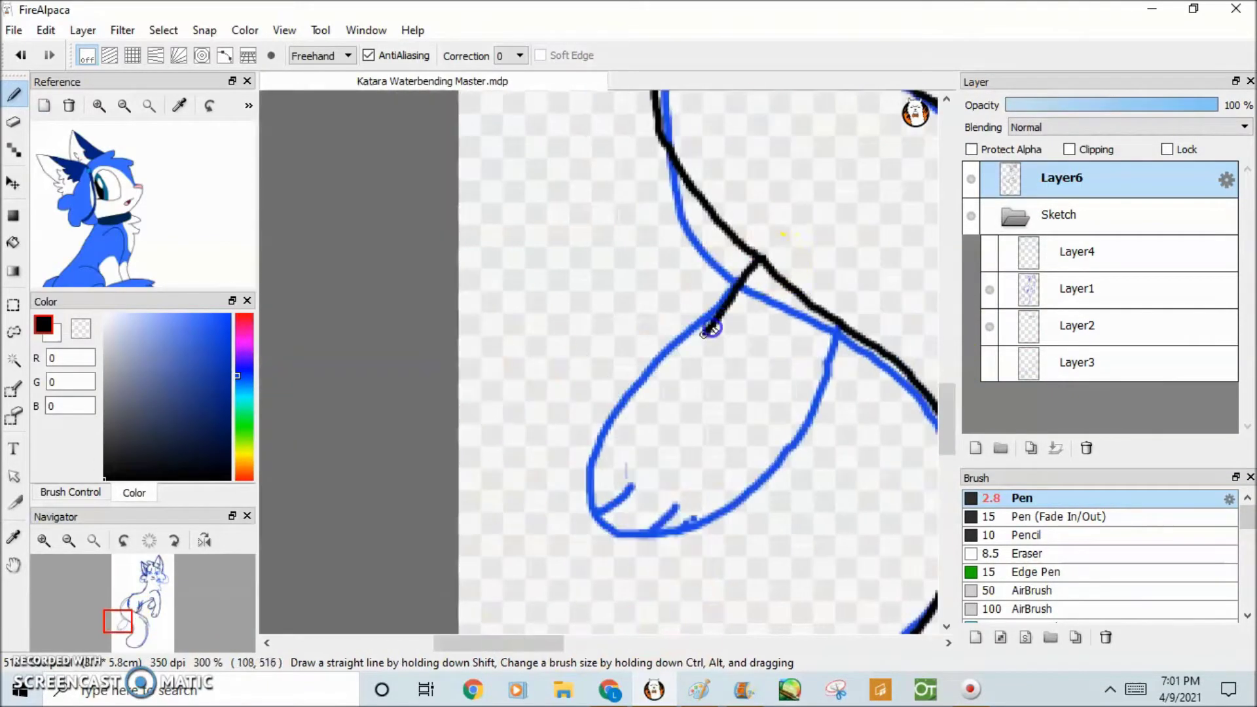
mouse_move(581, 484)
left_mouse_down()
mouse_move(660, 538)
mouse_move(842, 373)
left_mouse_up()
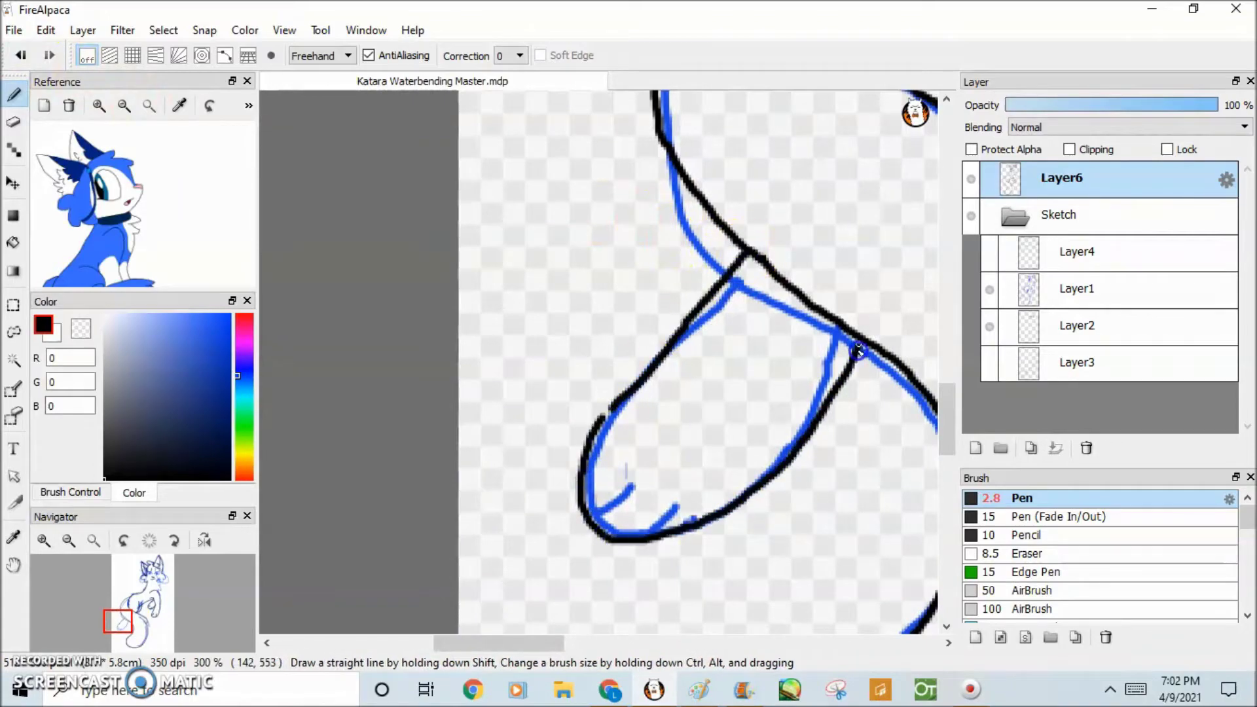
scroll(635, 403, "up", 1)
scroll(685, 538, "down", 2)
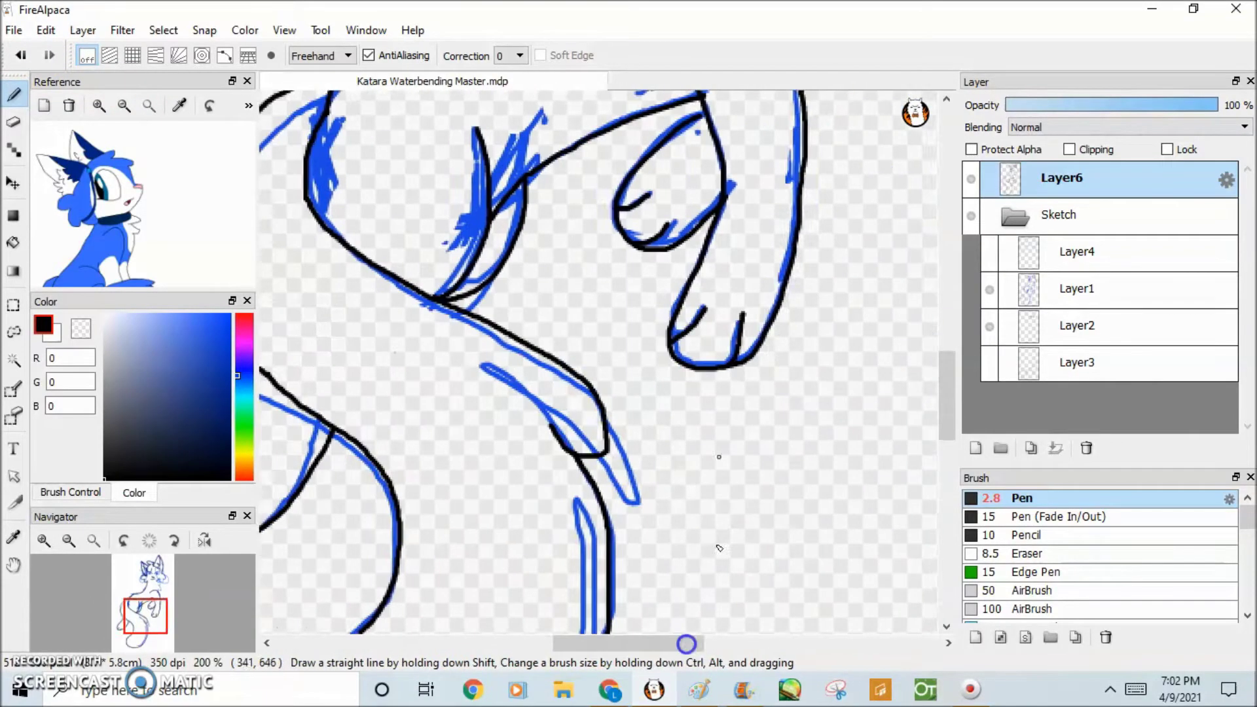
Step: Ink the fur tuft under the right cheek and the jagged chest fur below it
scroll(815, 256, "up", 2)
left_click_drag(810, 535, 746, 449)
left_click_drag(948, 285, 949, 314)
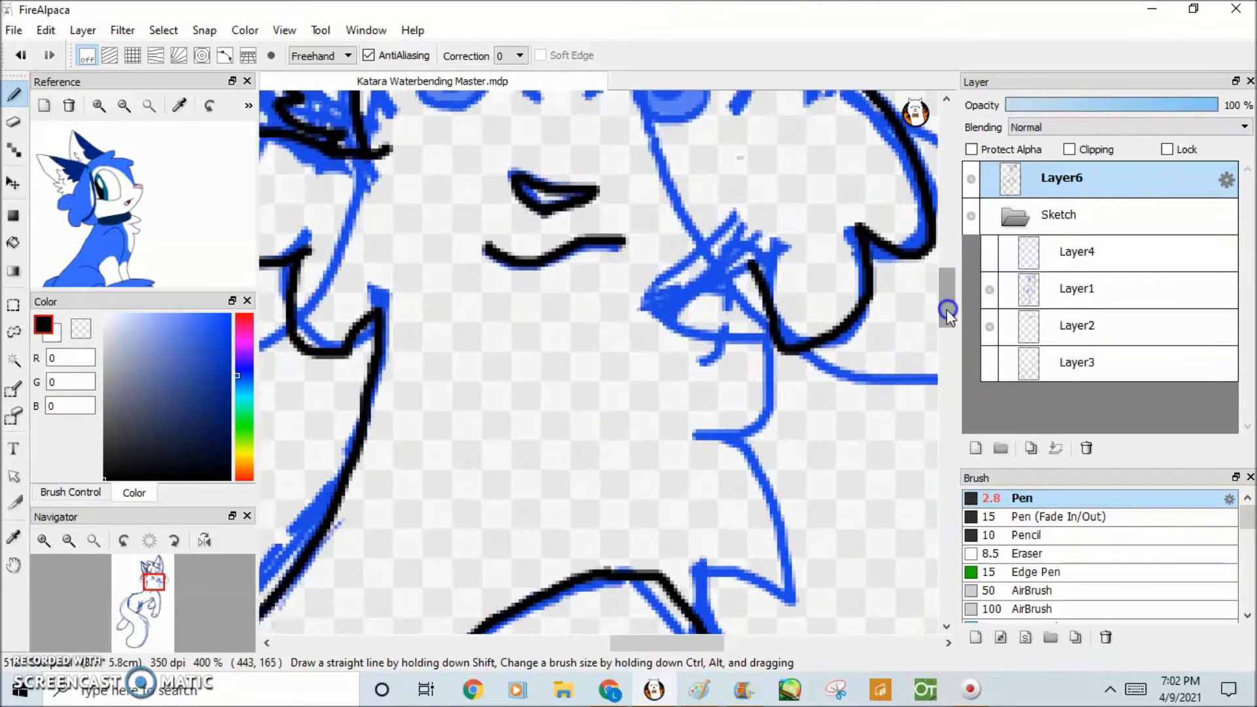
left_click_drag(711, 432, 785, 615)
scroll(786, 340, "down", 2)
scroll(576, 379, "up", 1)
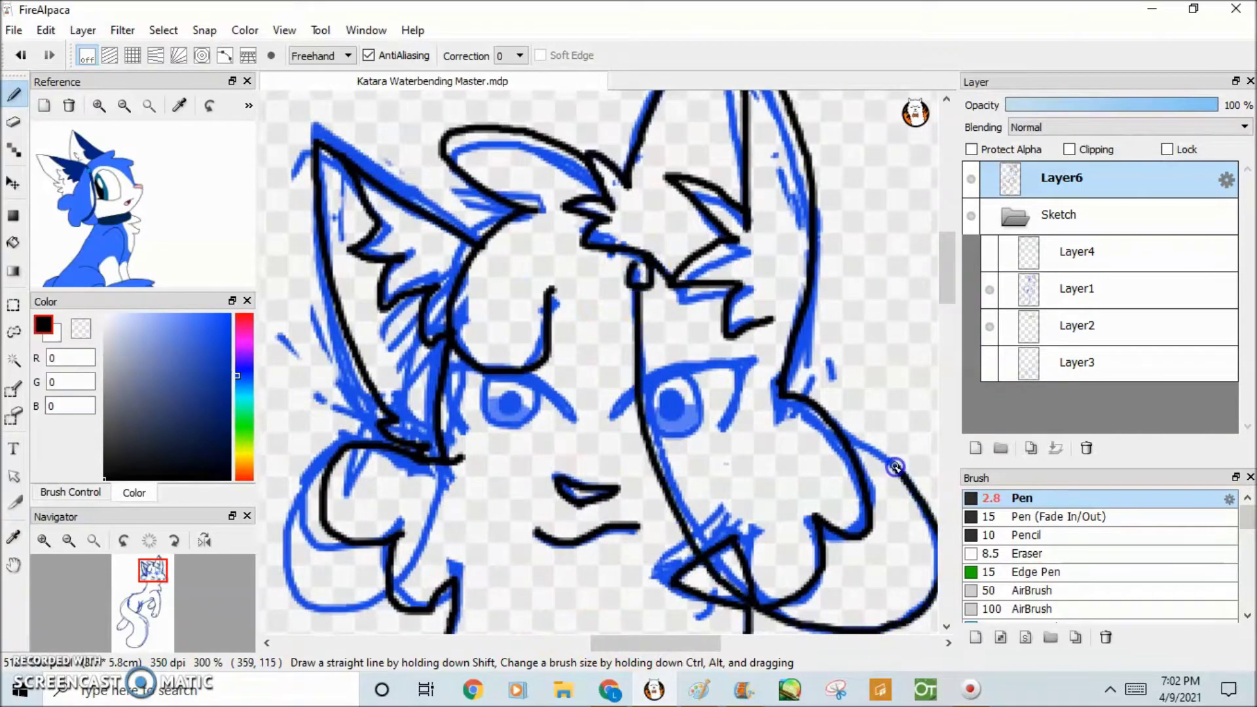
key("ctrl+z")
left_click_drag(635, 283, 640, 342)
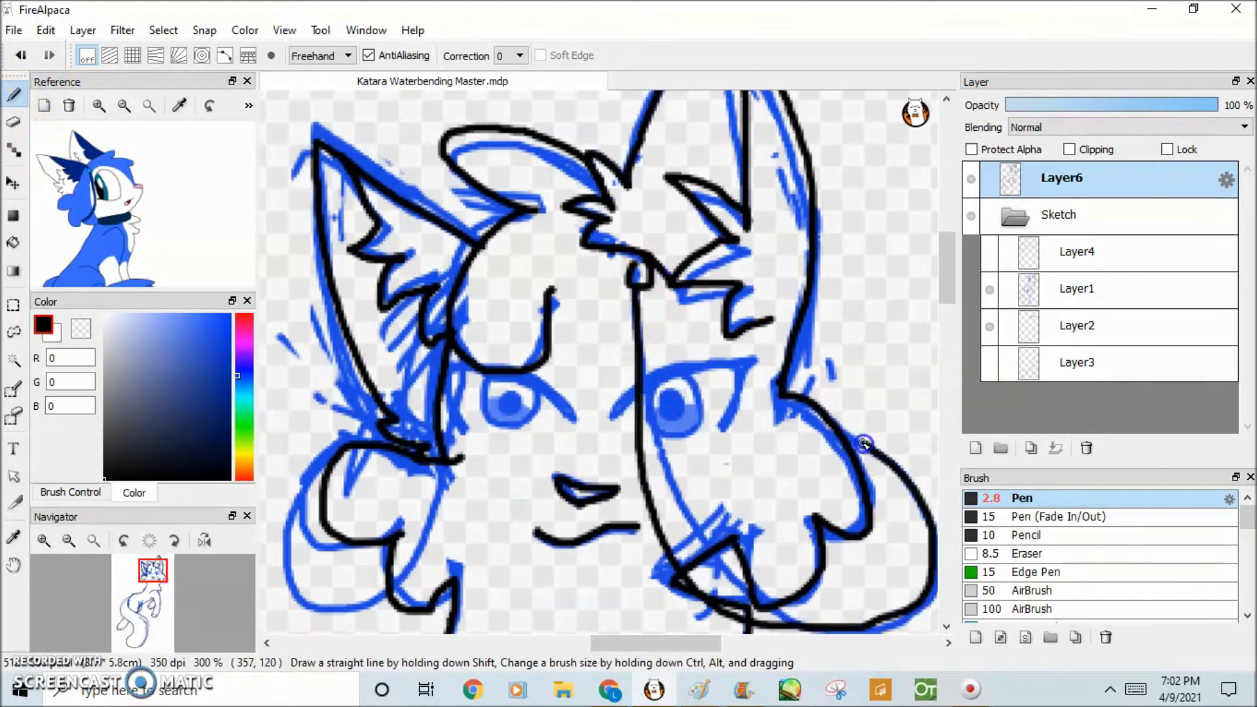
left_click(21, 56)
Step: On a new layer above Layer6, ink the outer edge of the right hair loop from the forehead bead around the cheek
left_click_drag(464, 362, 560, 365)
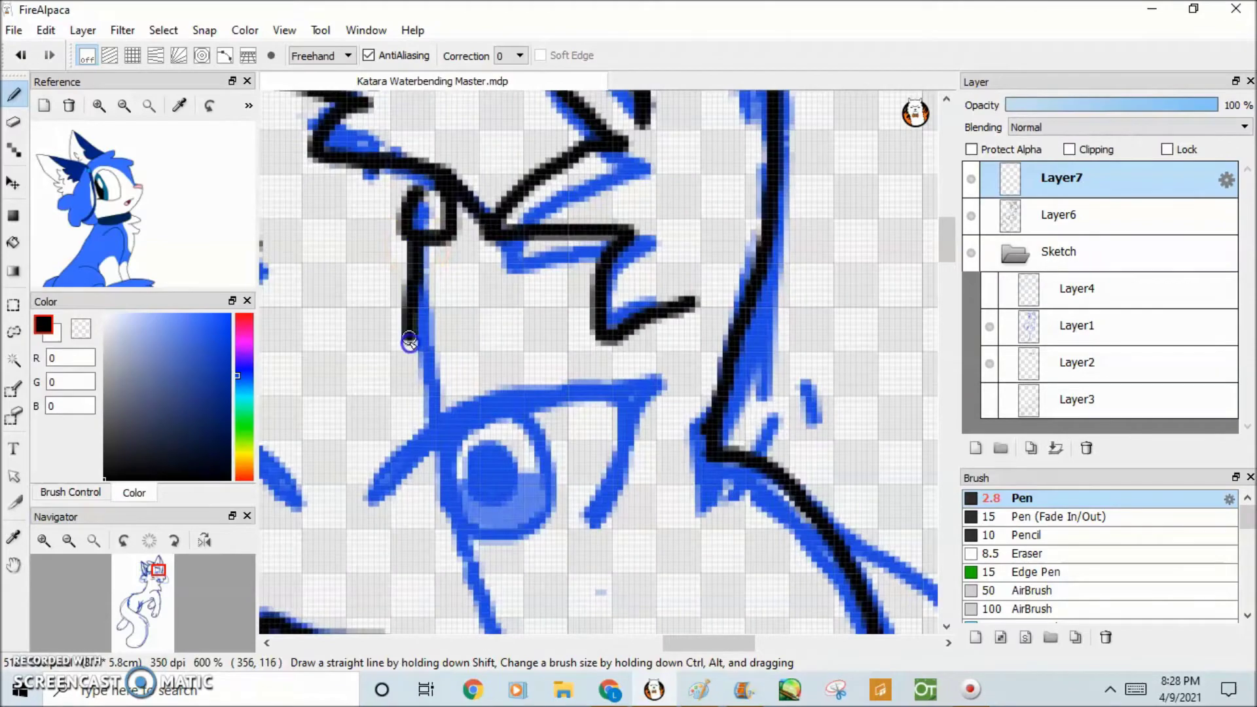
left_click_drag(413, 337, 452, 602)
scroll(950, 284, "down", 2)
scroll(949, 285, "down", 3)
left_click_drag(449, 202, 724, 539)
scroll(724, 538, "down", 3)
mouse_move(569, 609)
left_mouse_down()
mouse_move(843, 559)
mouse_move(833, 365)
left_mouse_up()
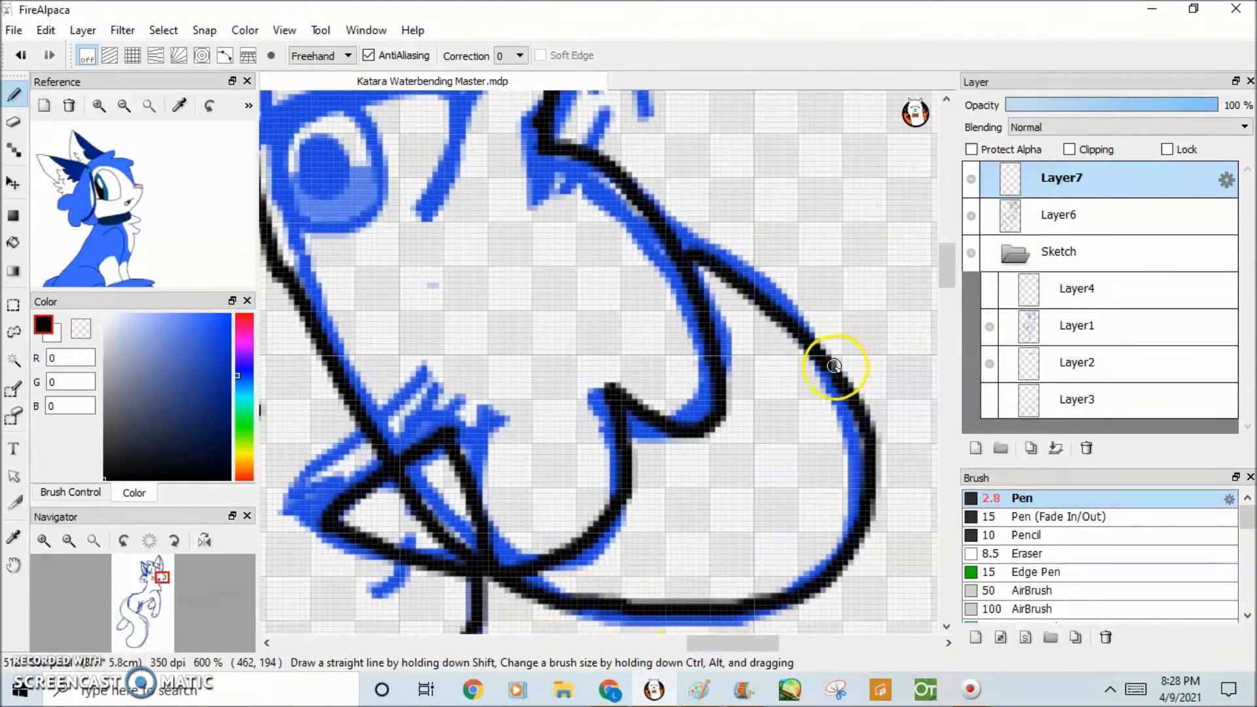
Step: Ink the inner edge of the right hair loop, parallel to the outer edge and ending at the cheek fluff
scroll(942, 252, "up", 3)
scroll(943, 253, "left", 2)
mouse_move(414, 209)
left_mouse_down()
mouse_move(505, 481)
mouse_move(556, 550)
left_mouse_up()
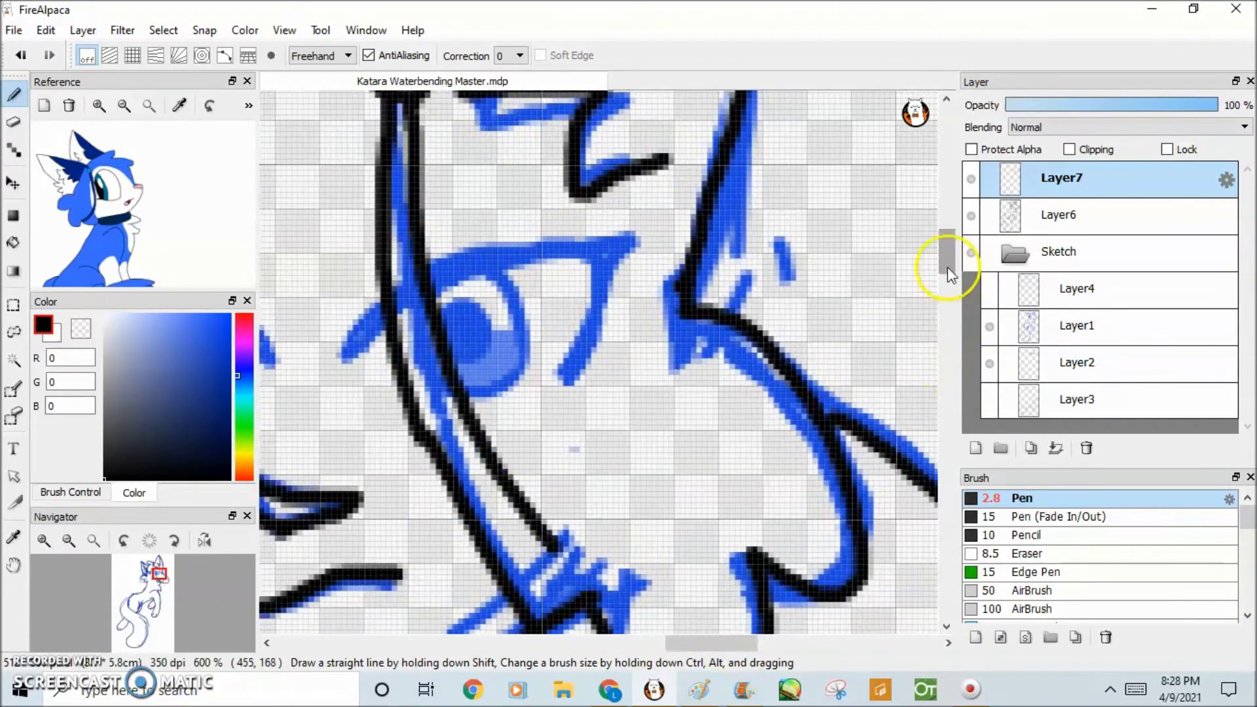
scroll(941, 266, "down", 3)
scroll(940, 266, "right", 1)
left_click_drag(421, 210, 695, 128)
Step: Ink the matching hair loop beside the left cheek, undoing the faulty stroke and redrawing it
scroll(693, 189, "down", 5)
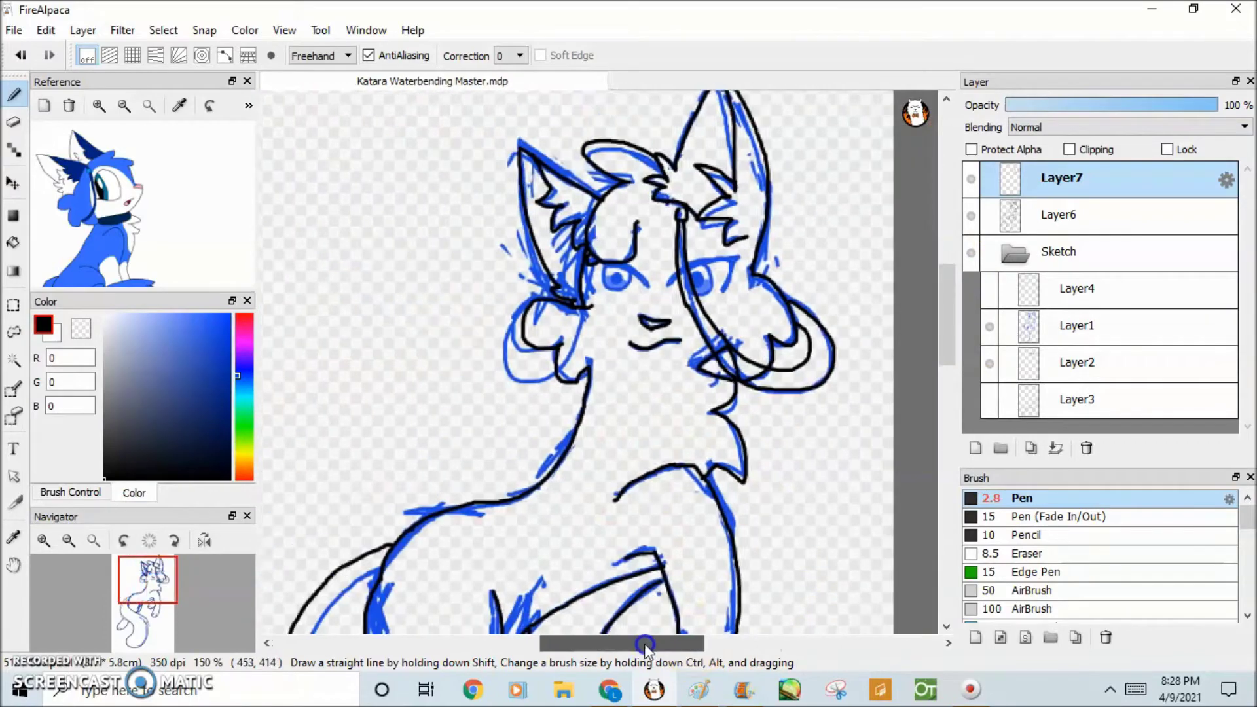
scroll(696, 219, "up", 3)
mouse_move(696, 197)
left_mouse_down()
mouse_move(670, 422)
mouse_move(446, 522)
mouse_move(447, 418)
mouse_move(689, 306)
mouse_move(461, 429)
left_mouse_up()
left_click(24, 58)
left_click_drag(616, 642, 710, 640)
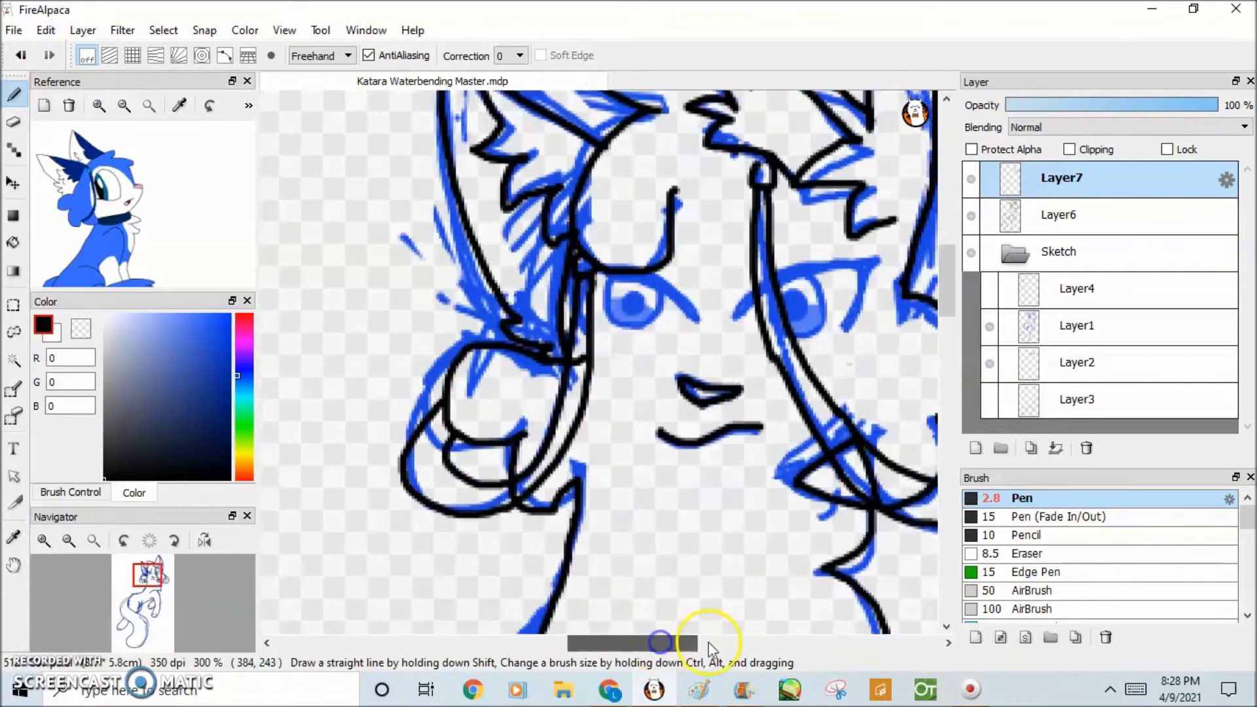
Step: Erase the Layer6 line crossing the right hair strand near the cheek with the eraser at size 5.9
left_click(1061, 215)
key("e")
left_click(71, 493)
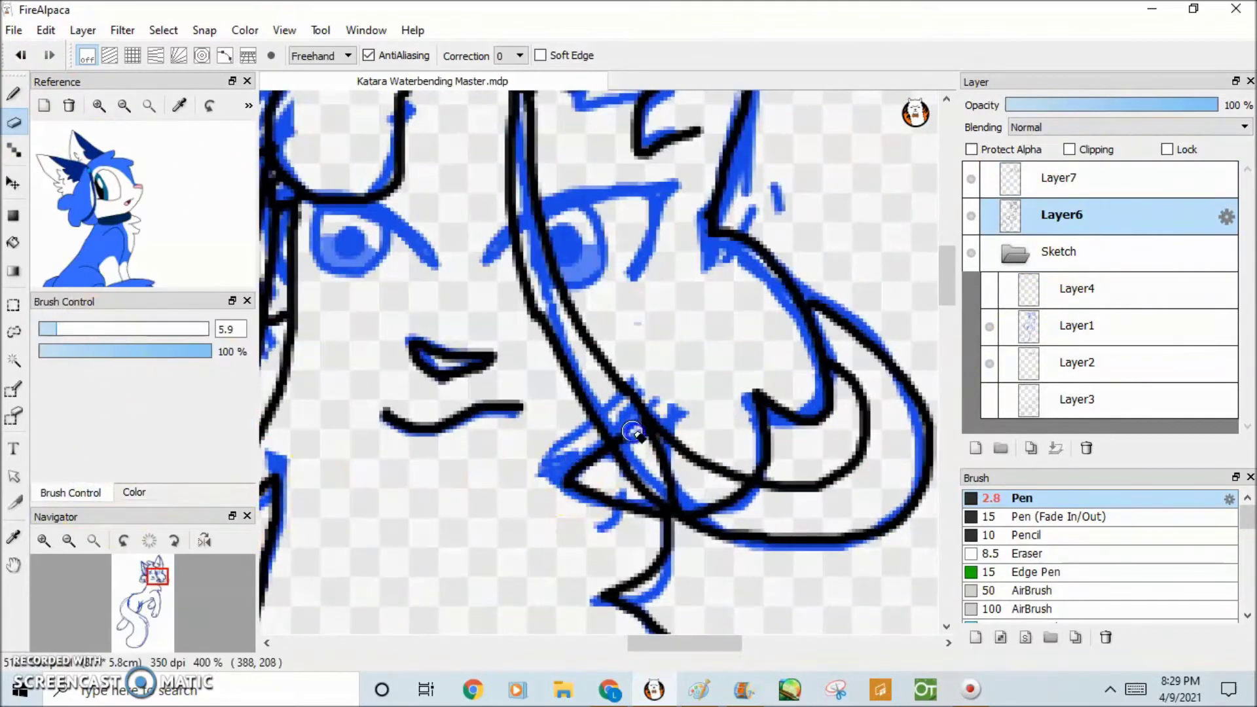
Step: With Layer7 hidden, ink the lash lines and pupils of both eyes on a new layer using the 2.8 Pen
scroll(716, 514, "down", 4)
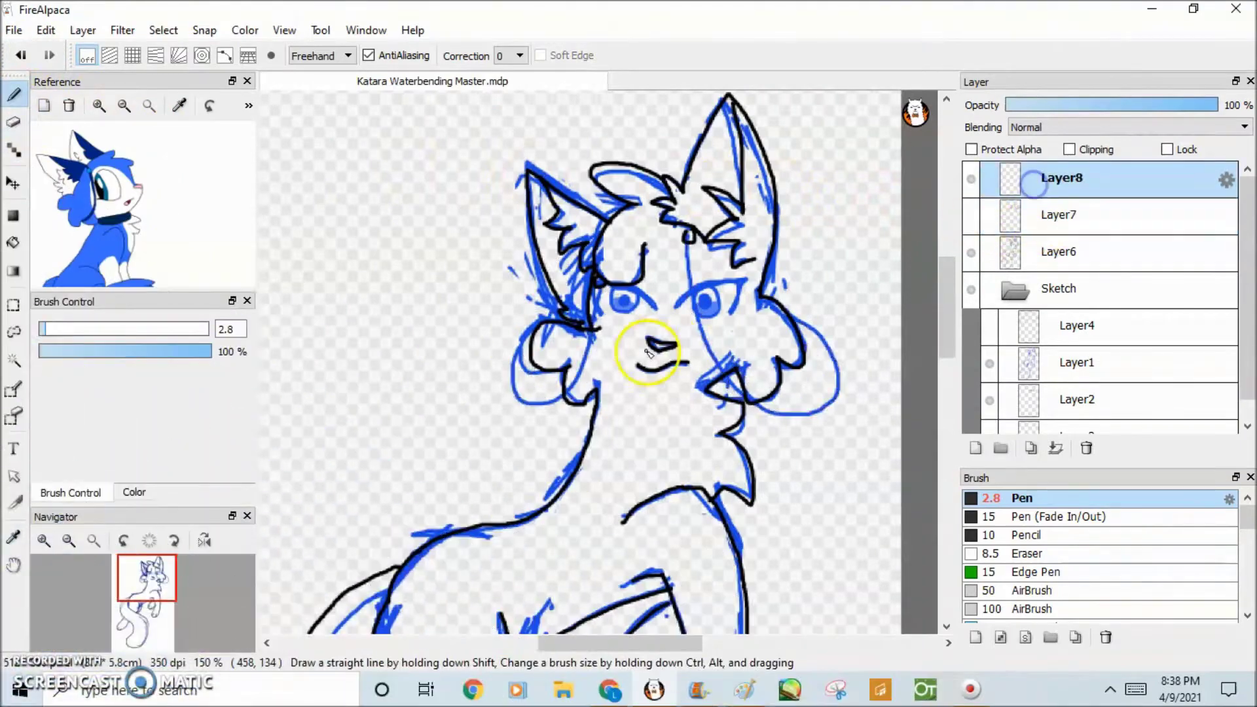
scroll(651, 351, "up", 4)
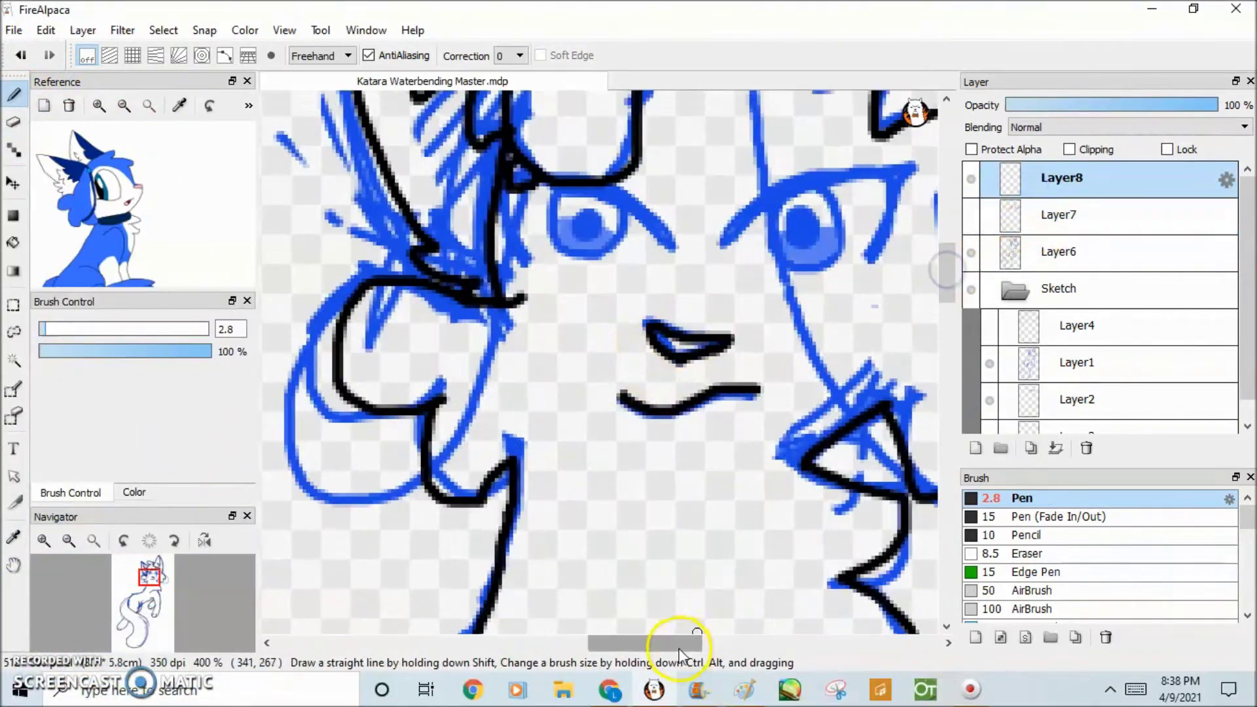
mouse_move(547, 315)
left_mouse_down()
mouse_move(778, 173)
mouse_move(869, 186)
left_mouse_up()
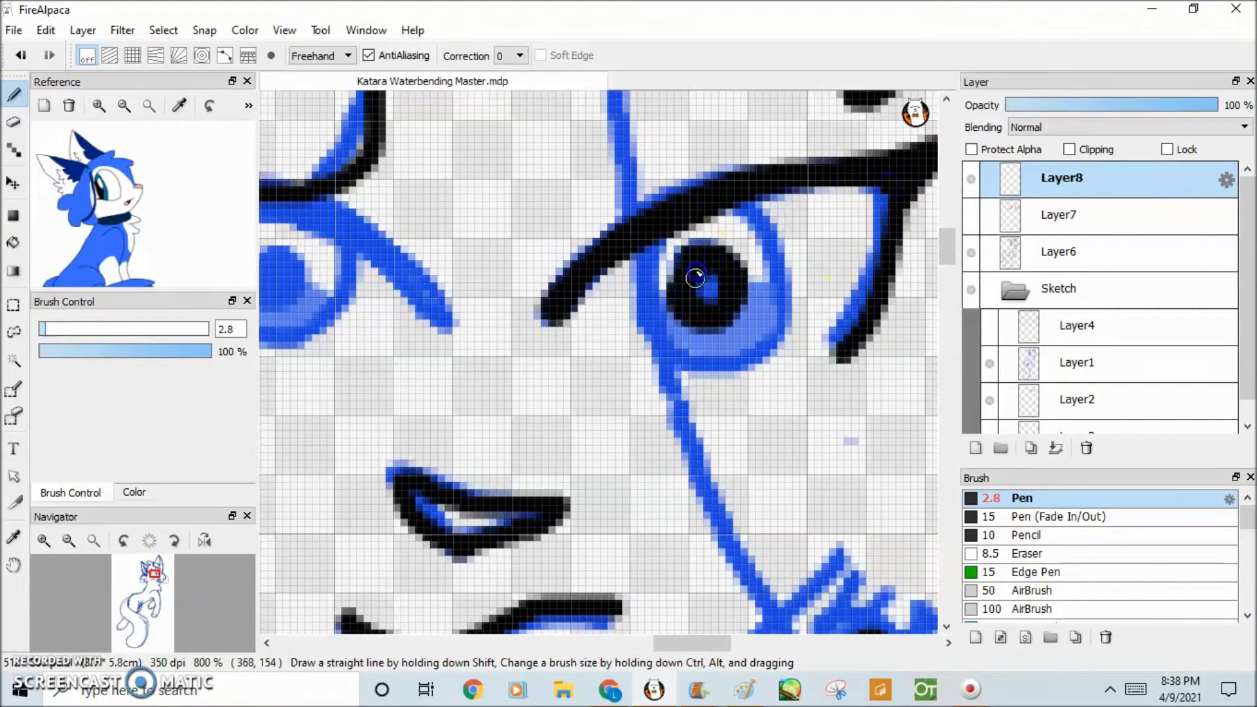
left_click_drag(685, 648, 646, 649)
mouse_move(782, 331)
left_mouse_down()
mouse_move(651, 195)
mouse_move(456, 173)
left_mouse_up()
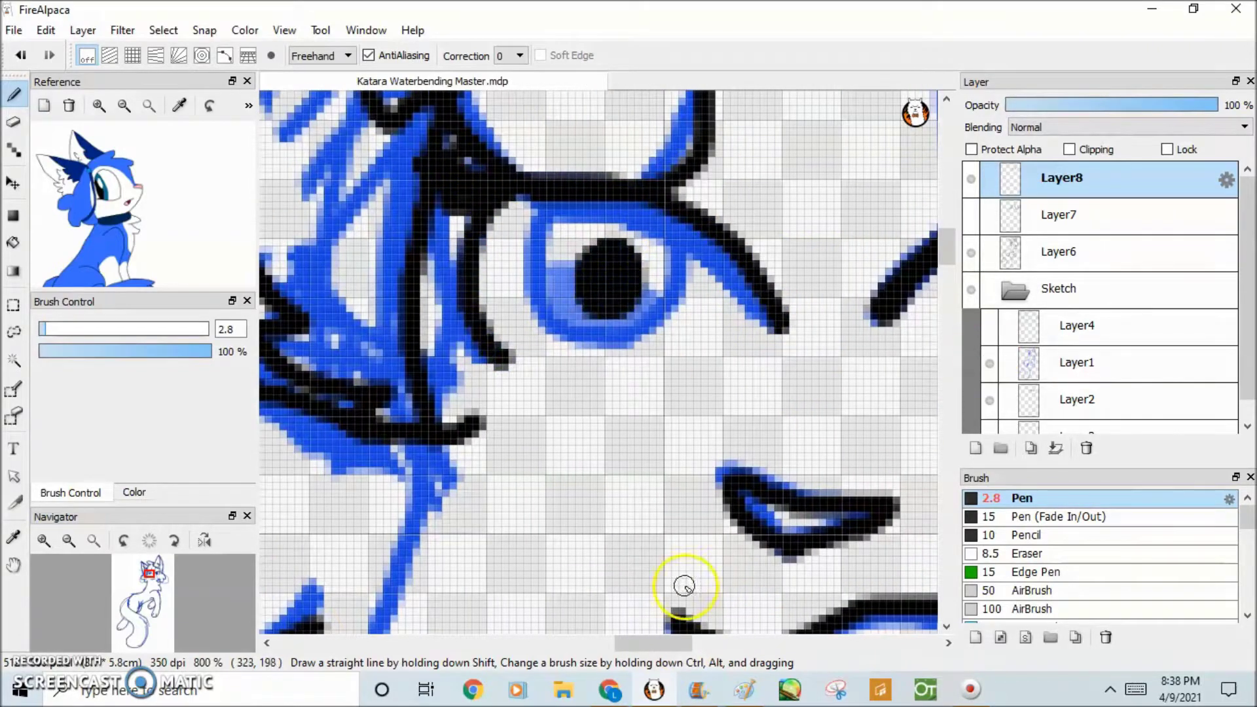
Step: Set the pen colour to white (255, 255, 255) and paint a highlight on the right eye's pupil
left_click_drag(653, 643, 702, 643)
left_click(134, 492)
left_click(105, 315)
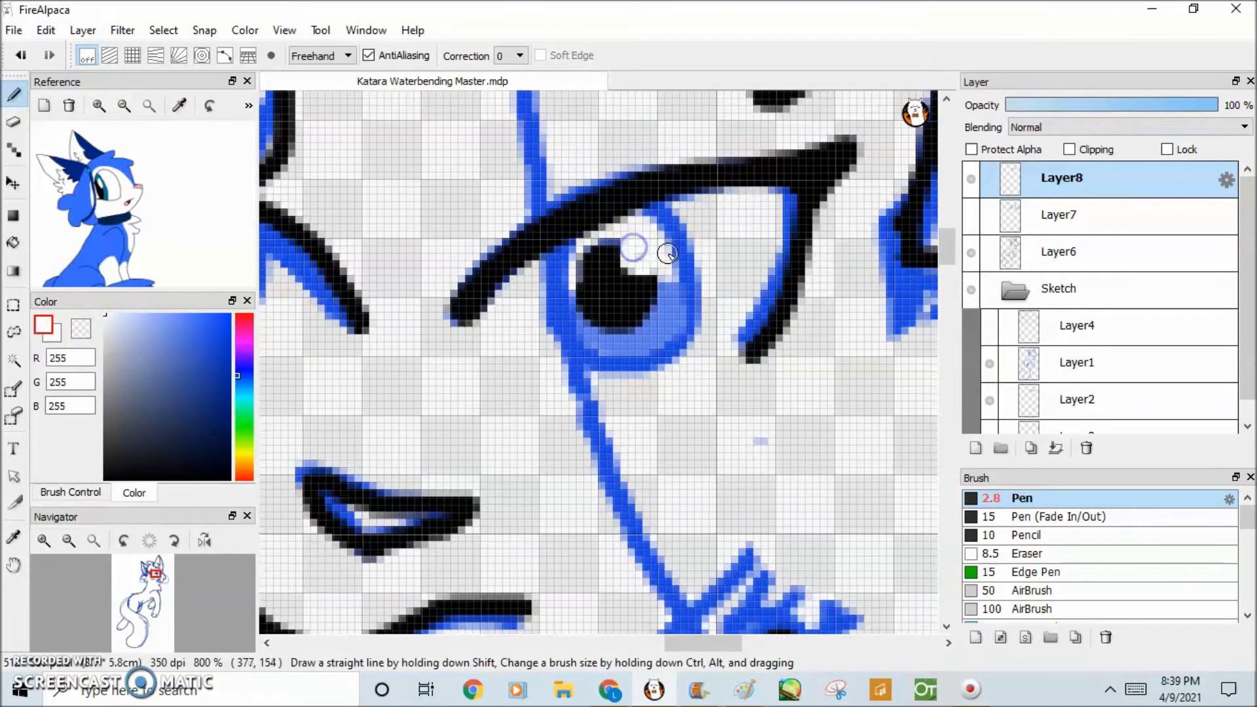
scroll(589, 421, "down", 4)
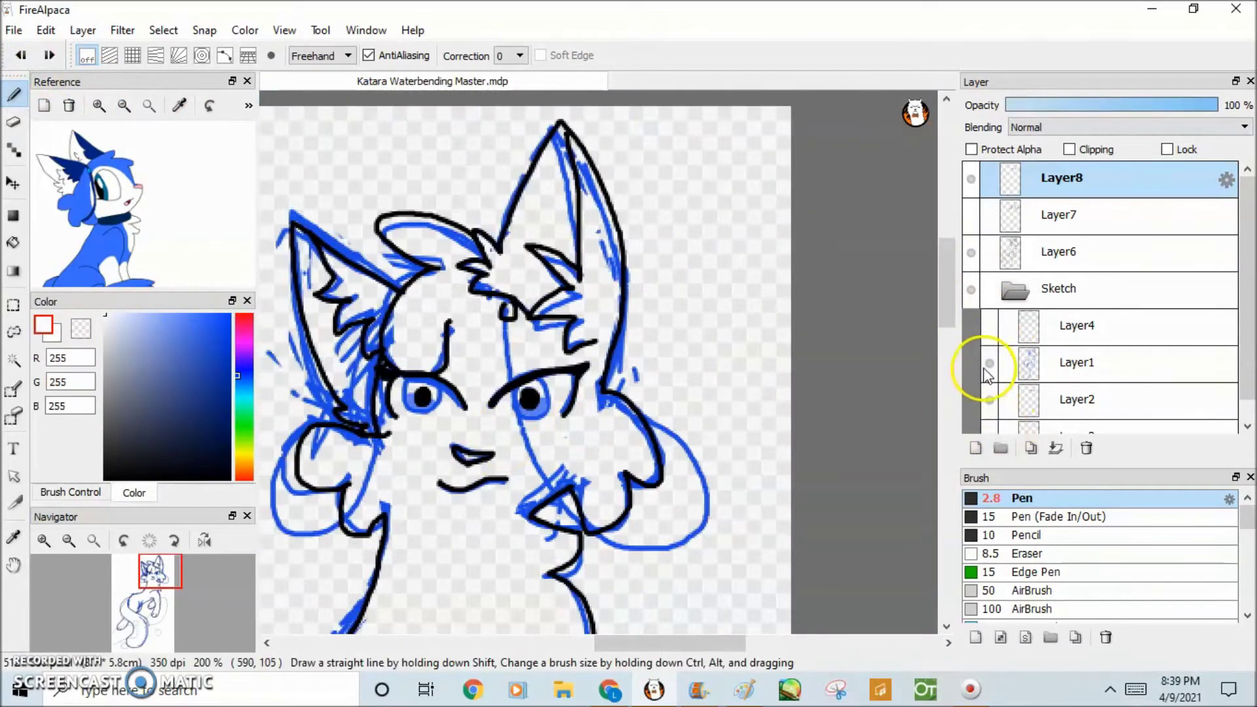
Step: Add a new layer and place it directly beneath Layer6, above the Sketch folder
scroll(855, 365, "down", 2)
scroll(870, 421, "up", 4)
left_click(1044, 258)
key("ctrl+shift+n")
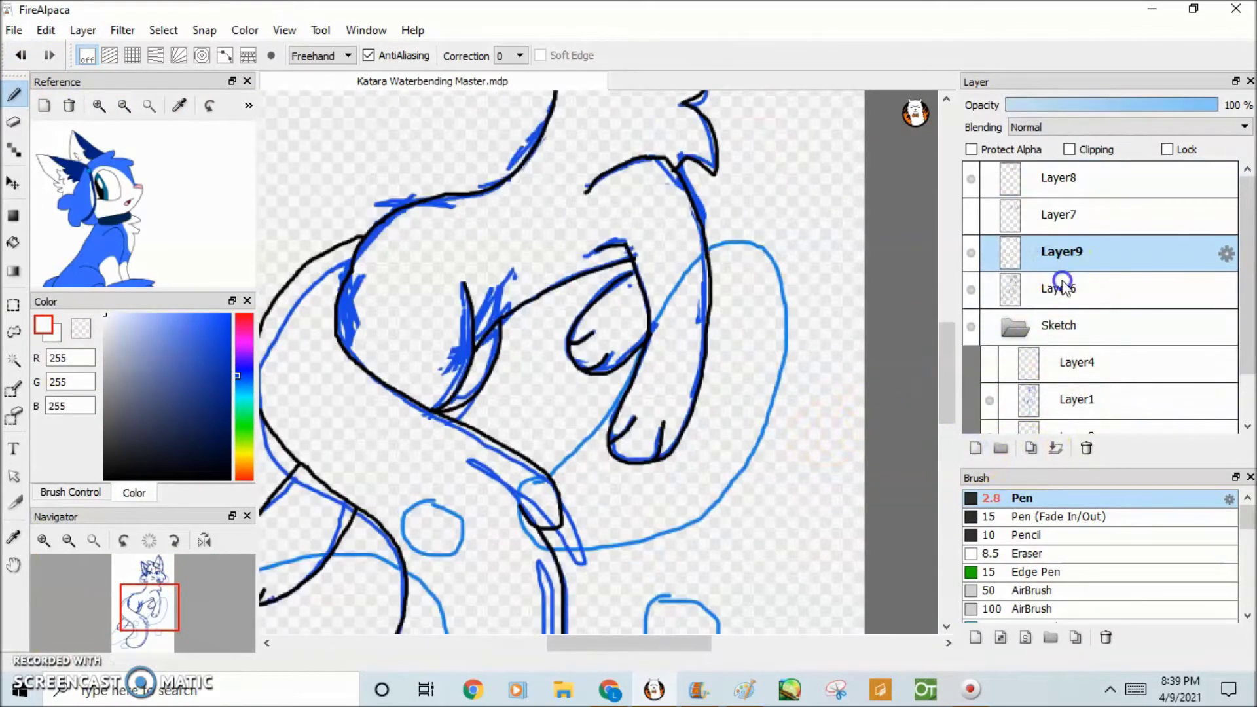
left_click_drag(1062, 285, 1062, 293)
Step: Set the pen colour to RGB 52, 117, 248 and outline the large water ribbon around the front legs, redoing unsatisfactory strokes
left_click(204, 317)
scroll(526, 477, "up", 1)
key("ctrl+z")
left_click(435, 322)
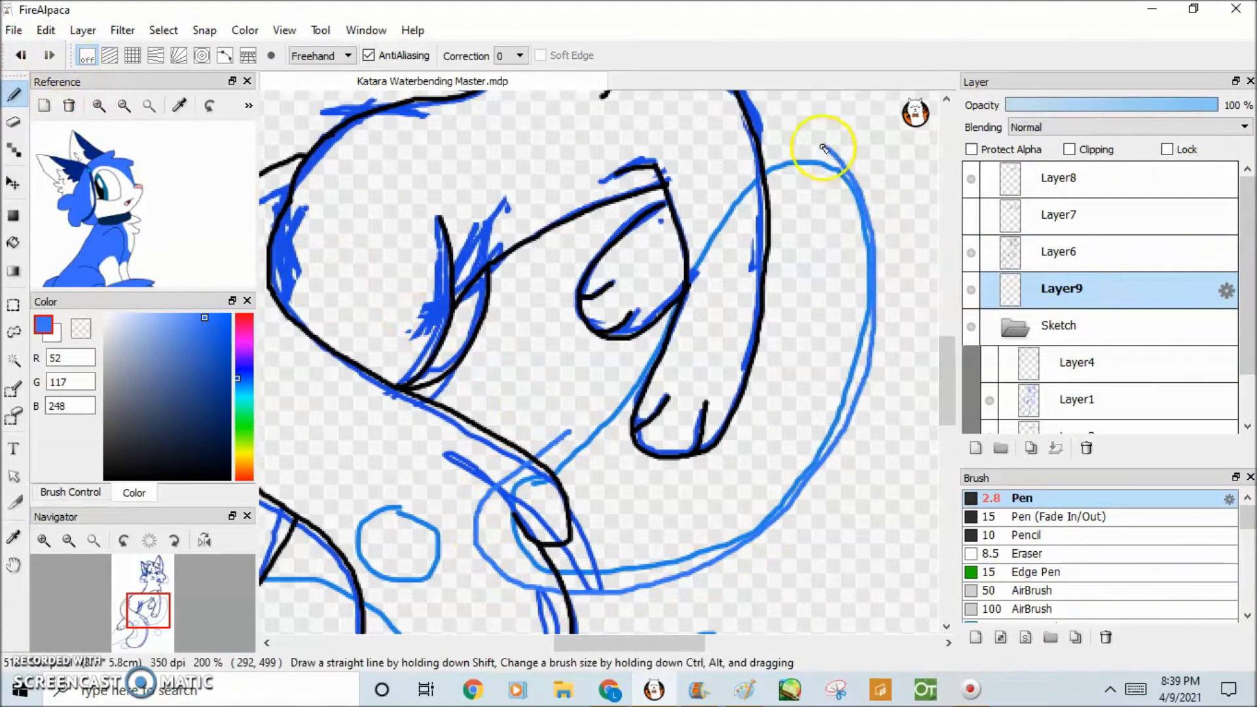
key("ctrl+z")
left_click(665, 371)
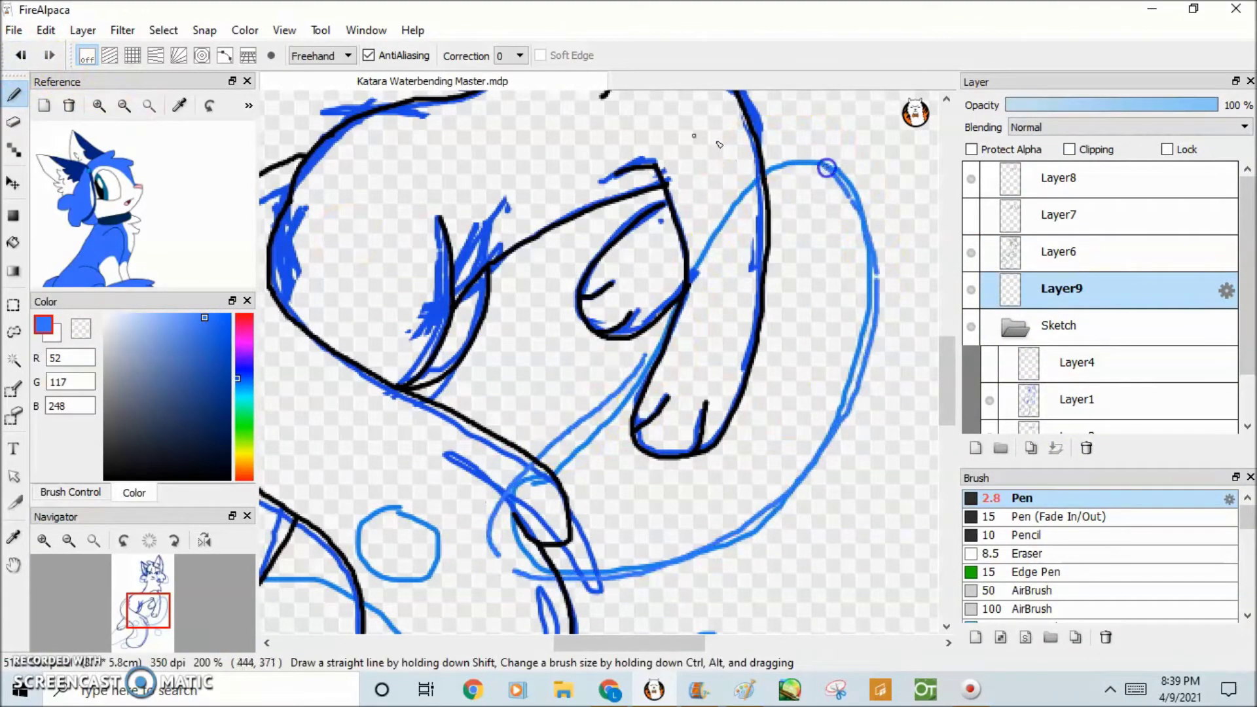
key("ctrl+z")
left_click(508, 366)
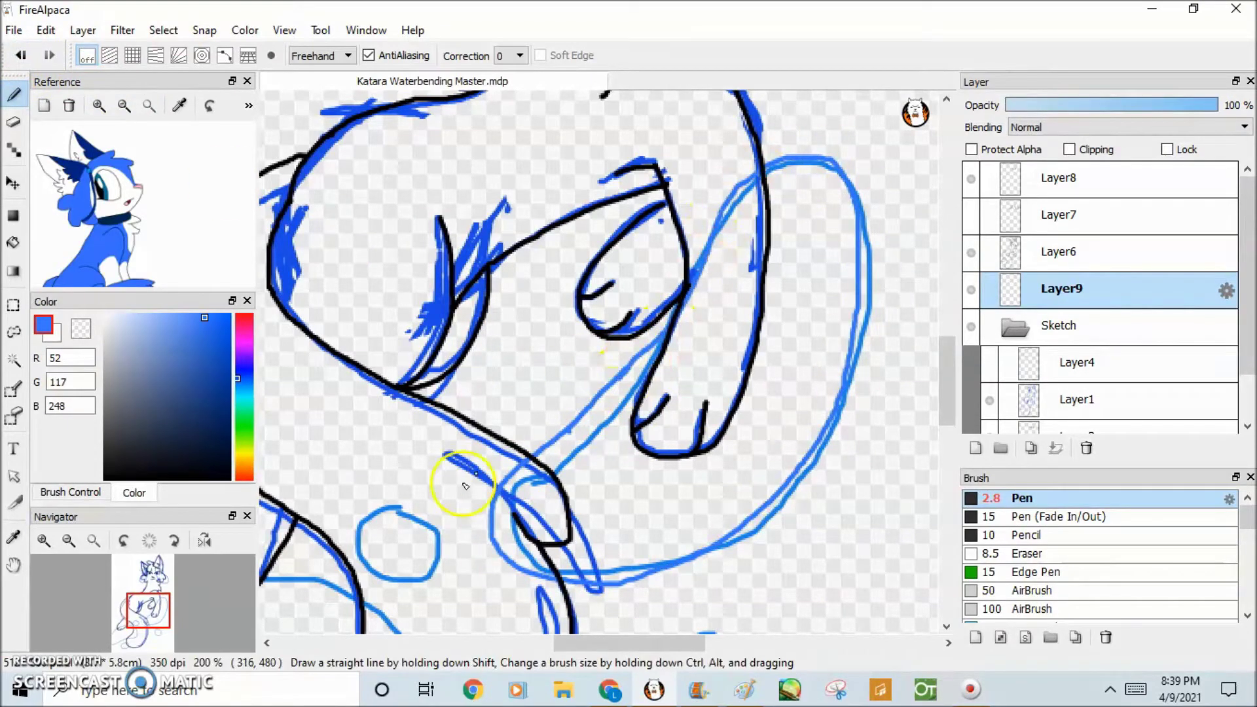
Step: Outline the small water droplets and the lower water ribbon around the hind leg in blue with the 2.8 Pen
left_click_drag(943, 366, 944, 406)
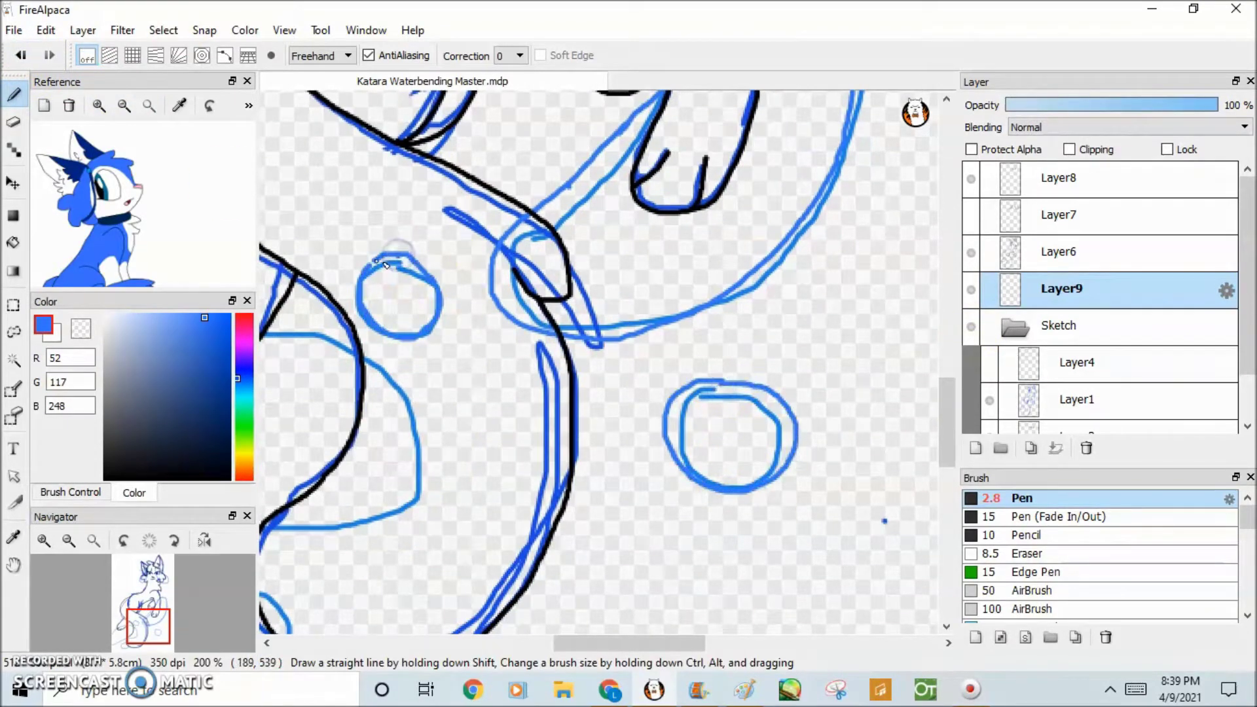
left_click_drag(592, 645, 295, 449)
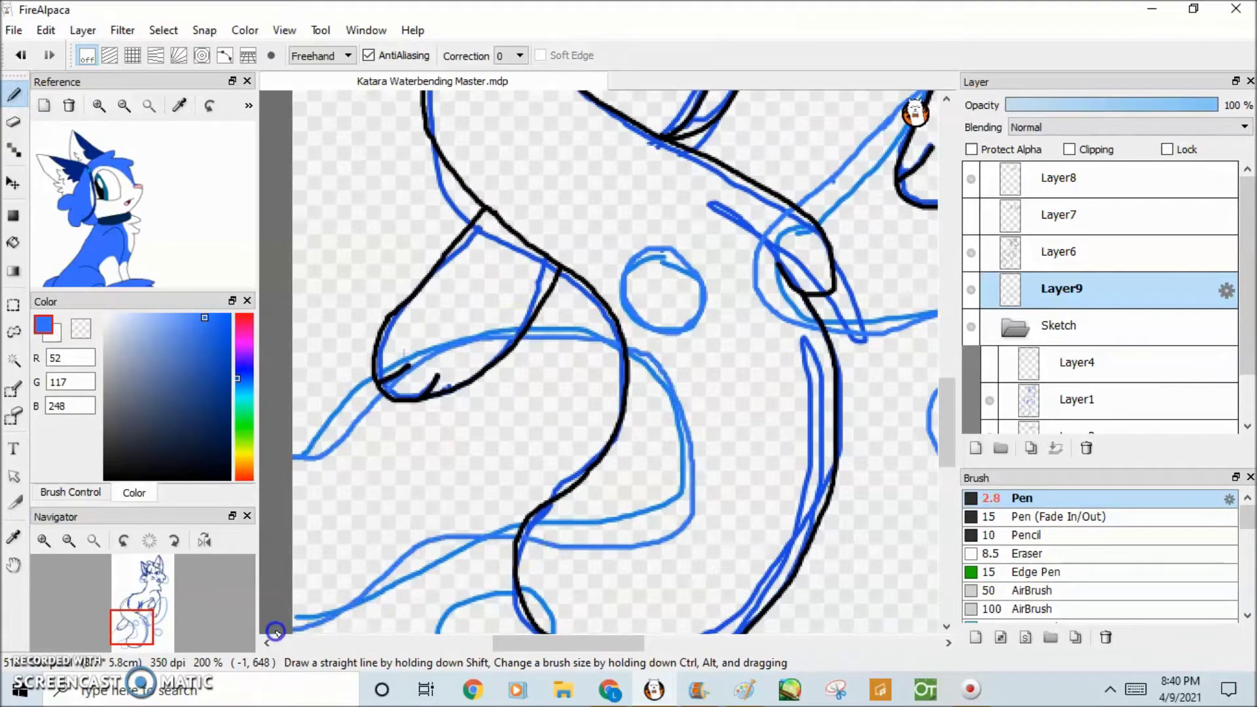
scroll(611, 482, "down", 3)
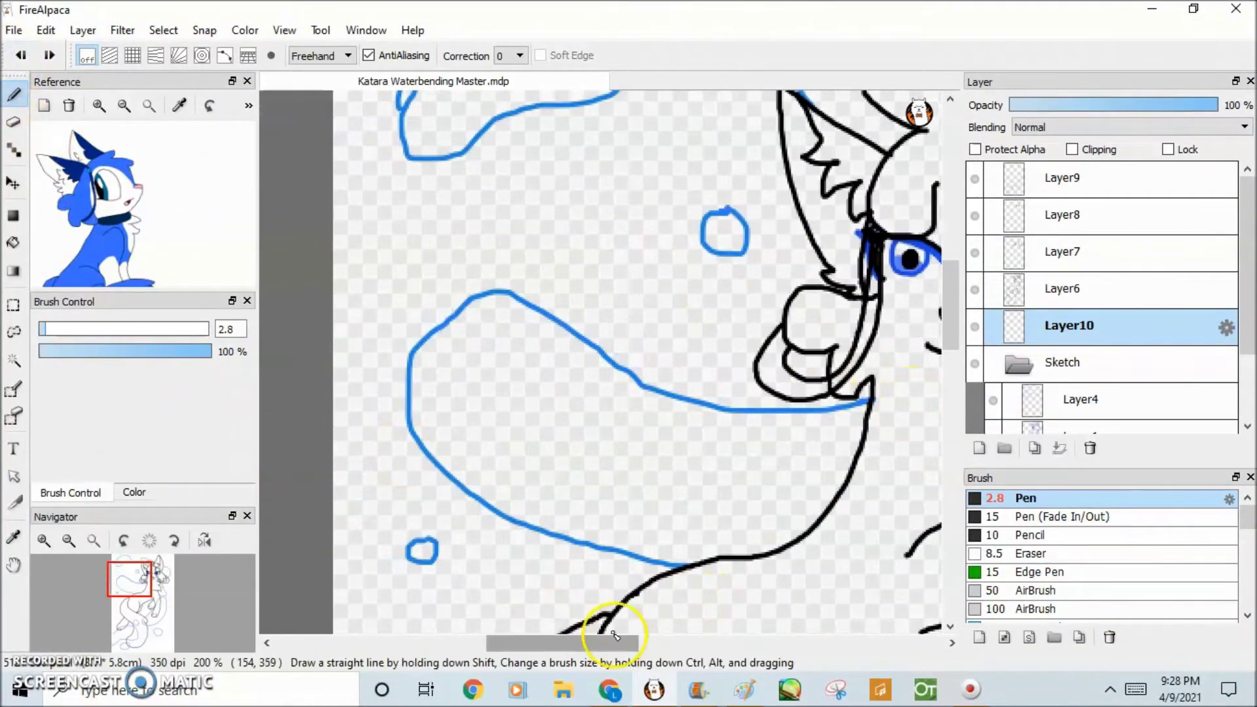
Step: On Layer10, trace a second blue contour along the outer edge of the upper-left water blob with the 2.8 Pen
scroll(668, 608, "right", 5)
key("ctrl+minus")
left_click_drag(629, 644, 563, 648)
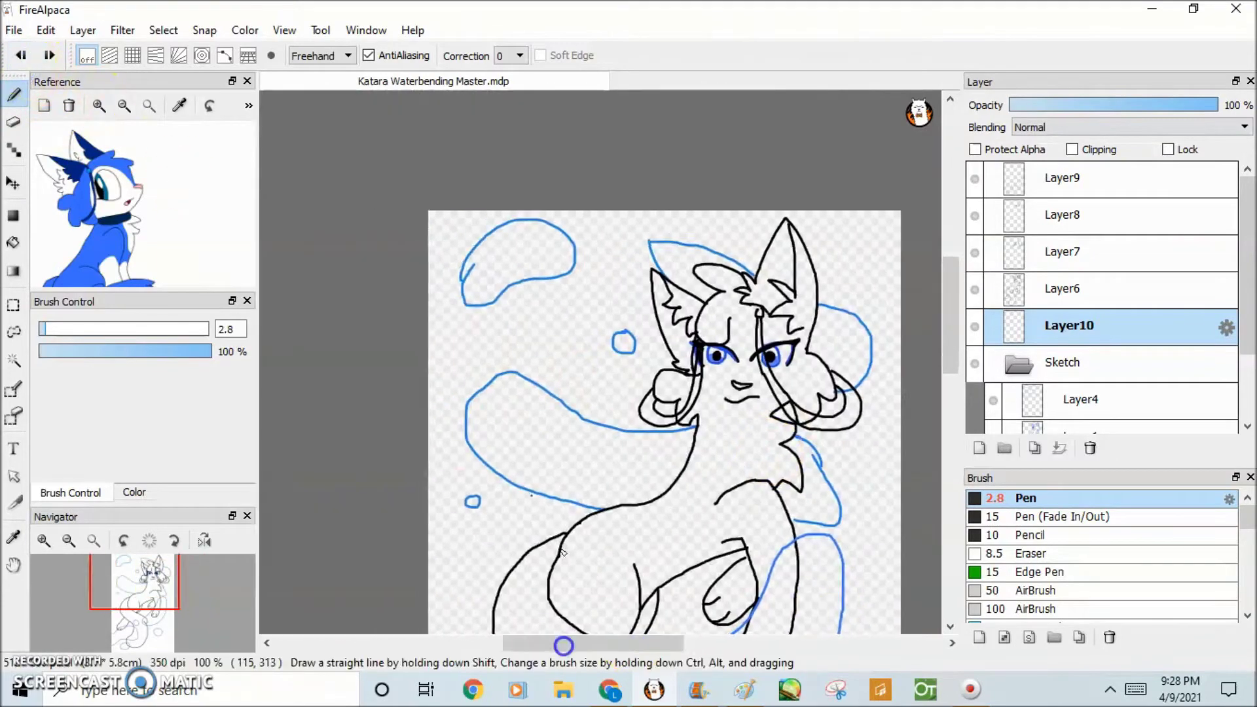
key("ctrl+plus")
key("ctrl+plus")
left_click_drag(458, 532, 451, 535)
left_click_drag(946, 421, 947, 241)
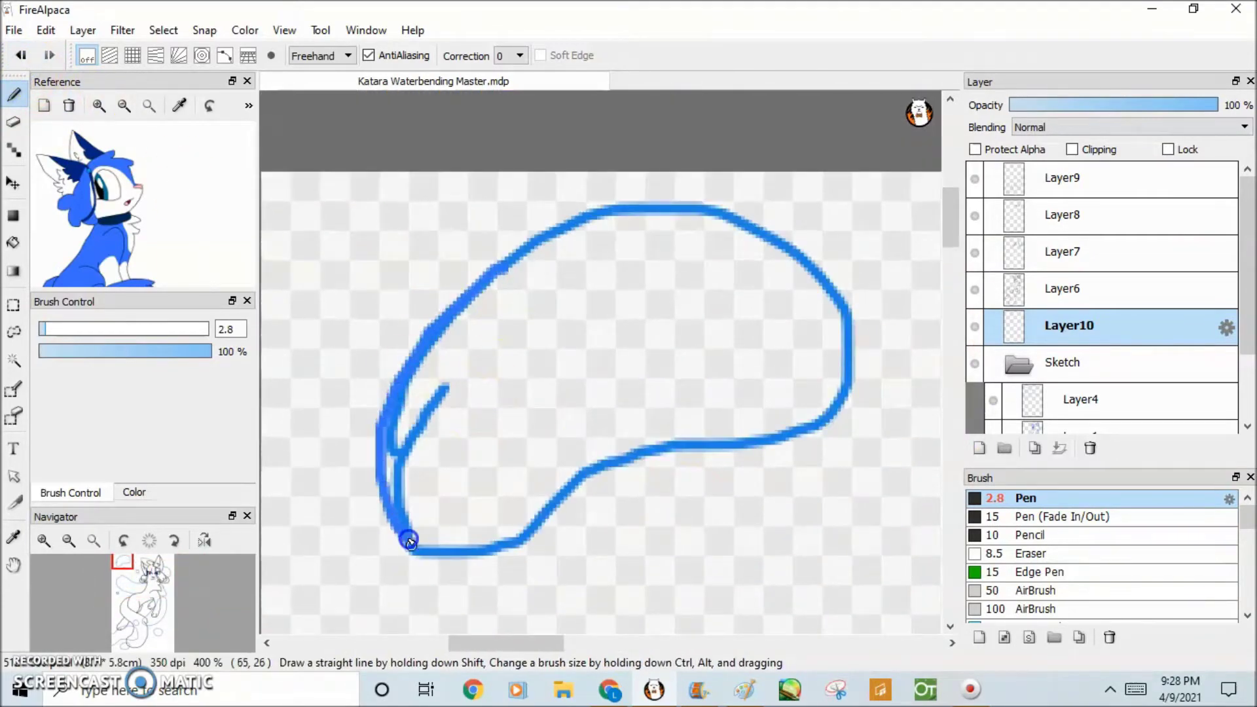
Step: Draw second contour lines on the water ribbon behind the head, the nearby droplet and the water beside the chest
left_click_drag(520, 640, 716, 648)
left_click_drag(949, 216, 949, 280)
key("ctrl+minus")
key("ctrl+minus")
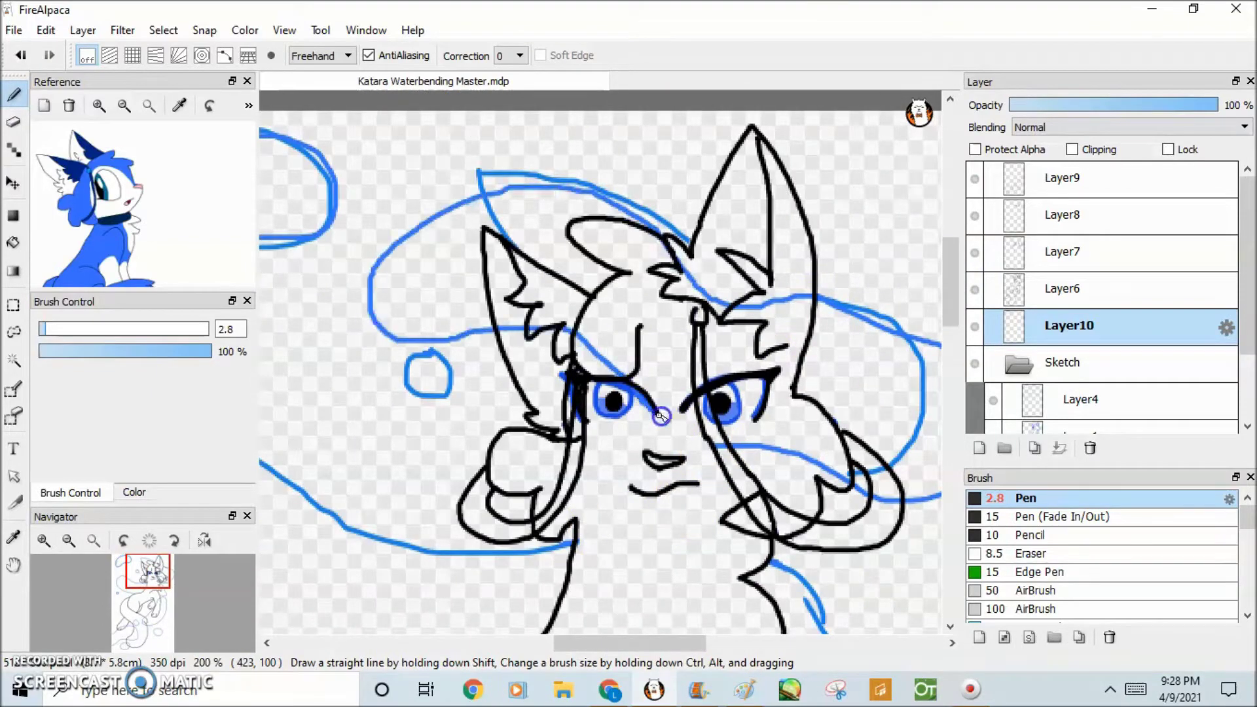
key("ctrl+plus")
key("ctrl+minus")
key("ctrl+minus")
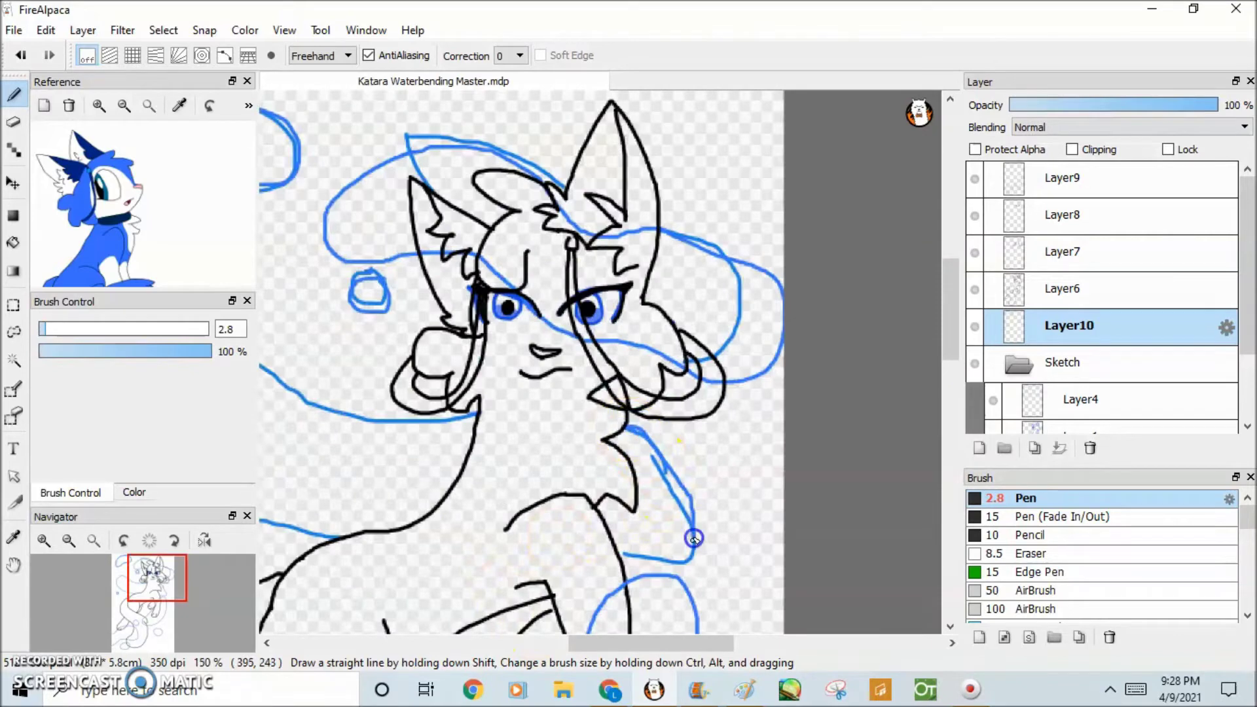
Step: Draw an inner contour in the large left water ribbon with the 1.8 Pen, retry its curved end at 2.3, and undo the last stroke
scroll(451, 563, "left", 5)
mouse_move(449, 519)
left_mouse_down()
mouse_move(313, 413)
mouse_move(340, 334)
left_mouse_up()
scroll(359, 418, "up", 1)
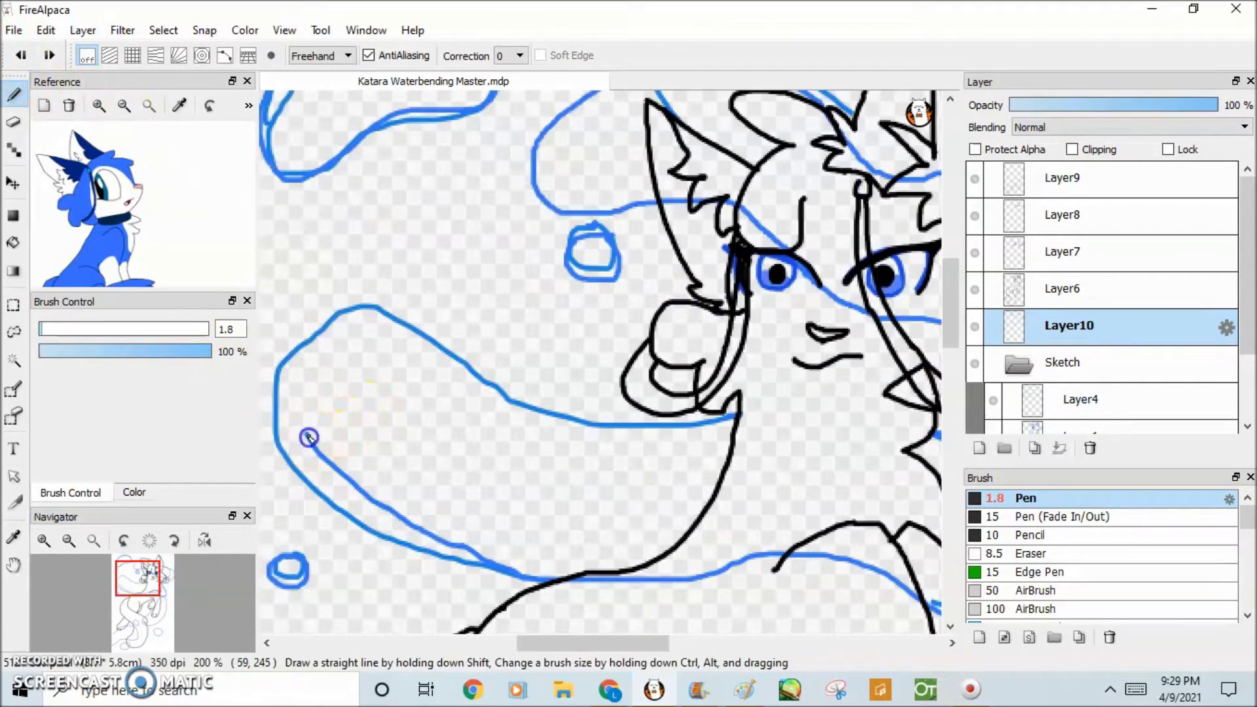
left_click_drag(309, 437, 319, 352)
left_click_drag(303, 435, 328, 331)
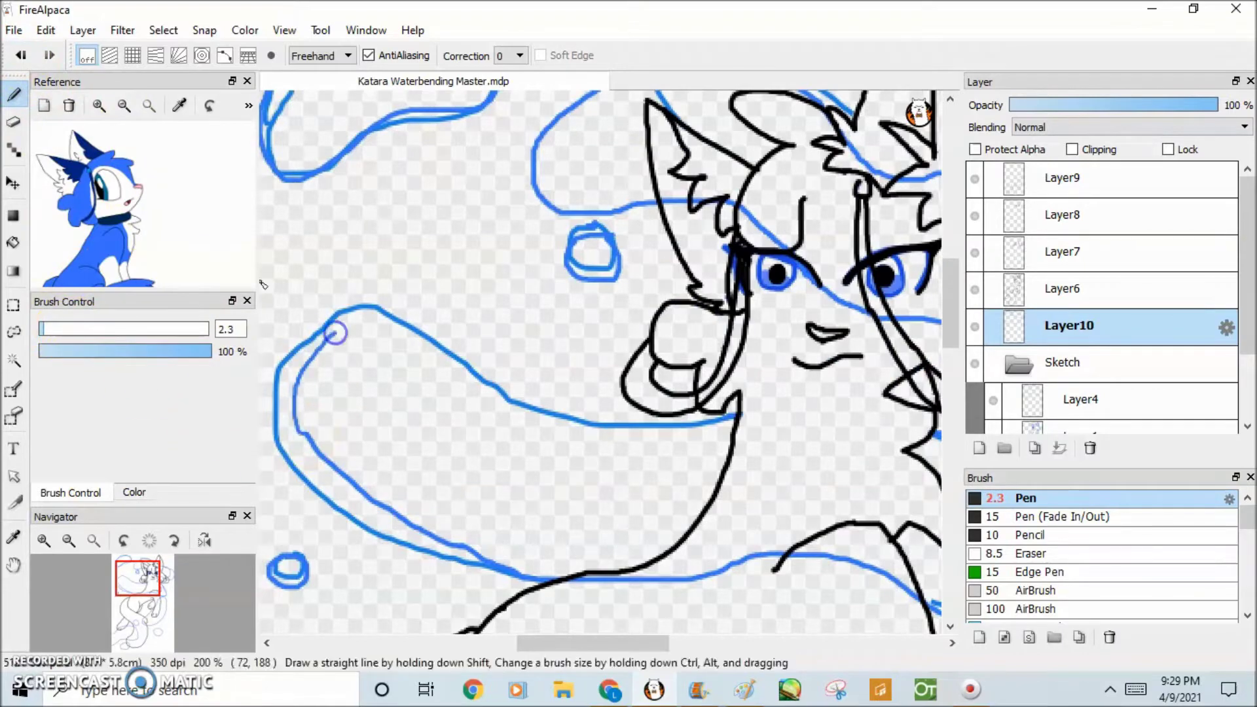
key("ctrl+z")
left_click(108, 334)
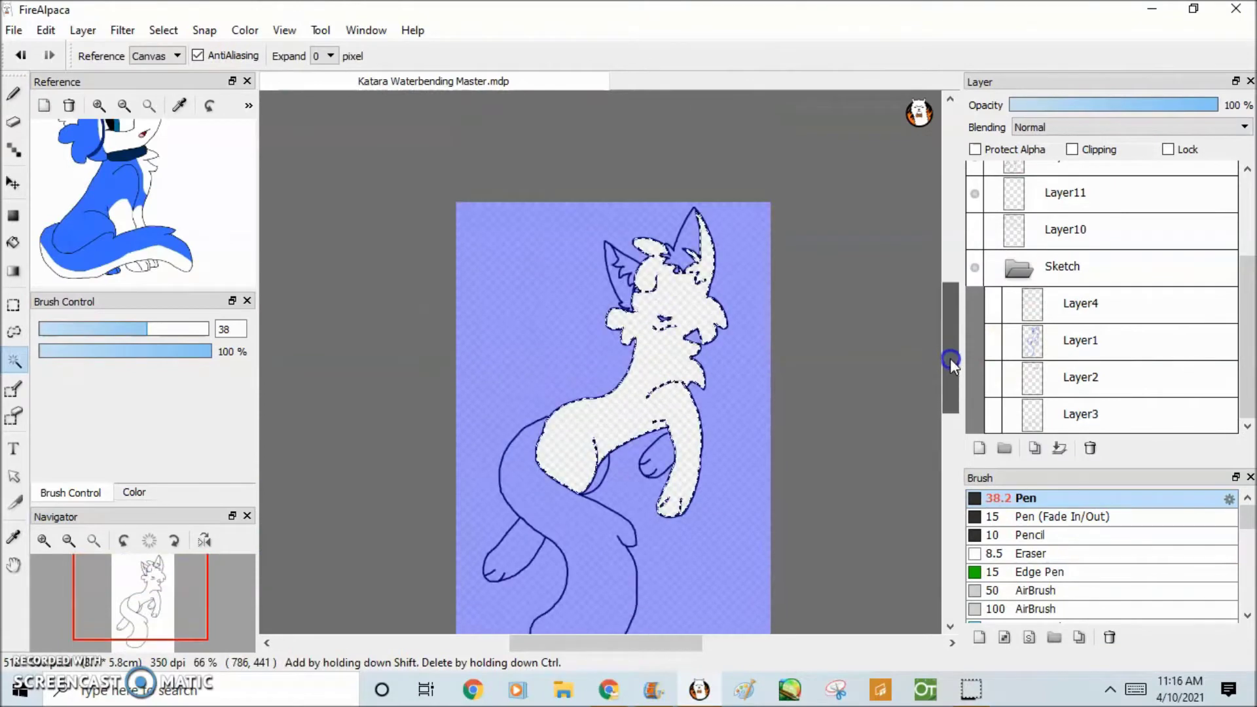
Step: On Layer11, paint the selected head, body and near front leg blue with the 38.2 Pen
scroll(1041, 288, "up", 3)
left_click(1050, 325)
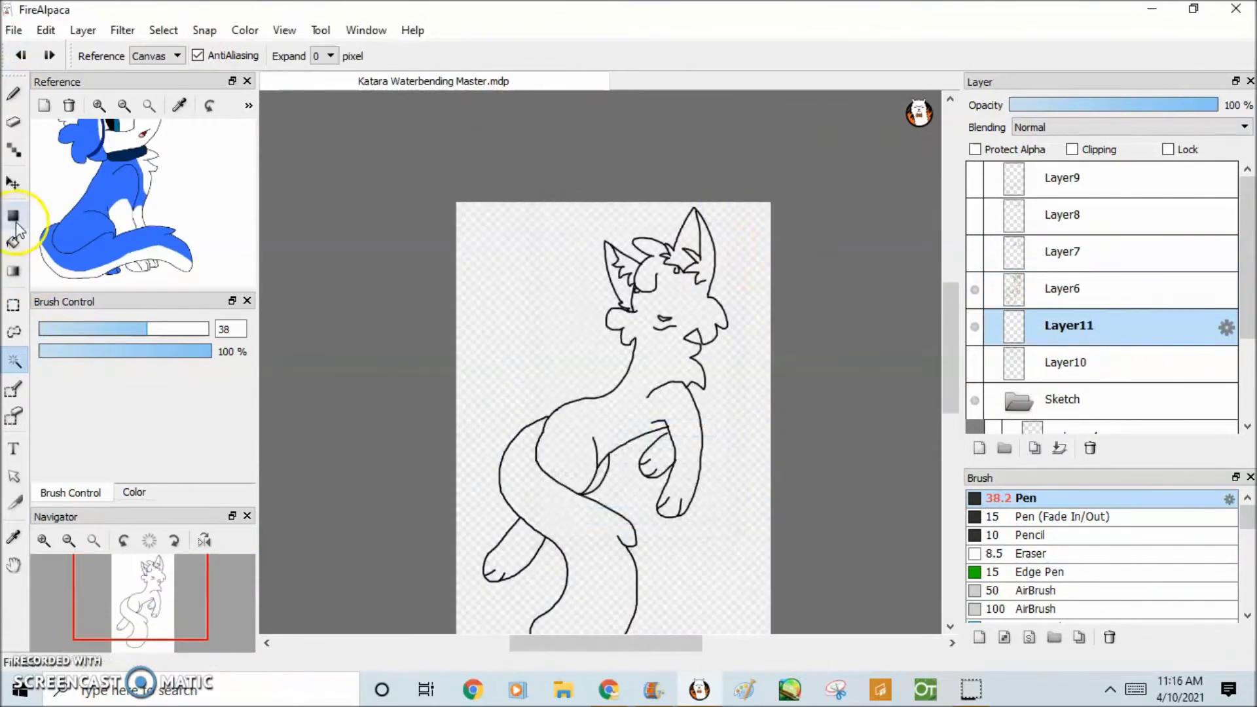
left_click(13, 94)
mouse_move(517, 458)
left_mouse_down()
mouse_move(589, 392)
mouse_move(677, 275)
left_mouse_up()
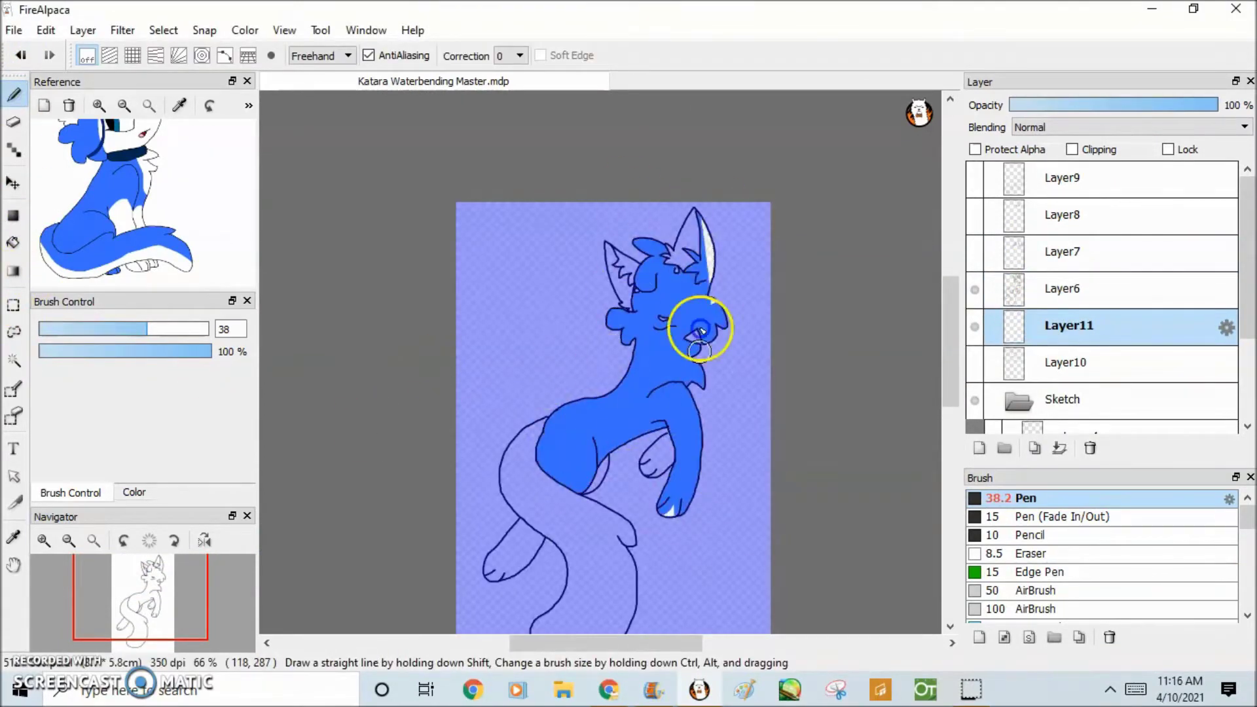
Step: Select the far front paw and the inner thigh in turn and paint them blue with the 38.2 Pen
left_click(13, 359)
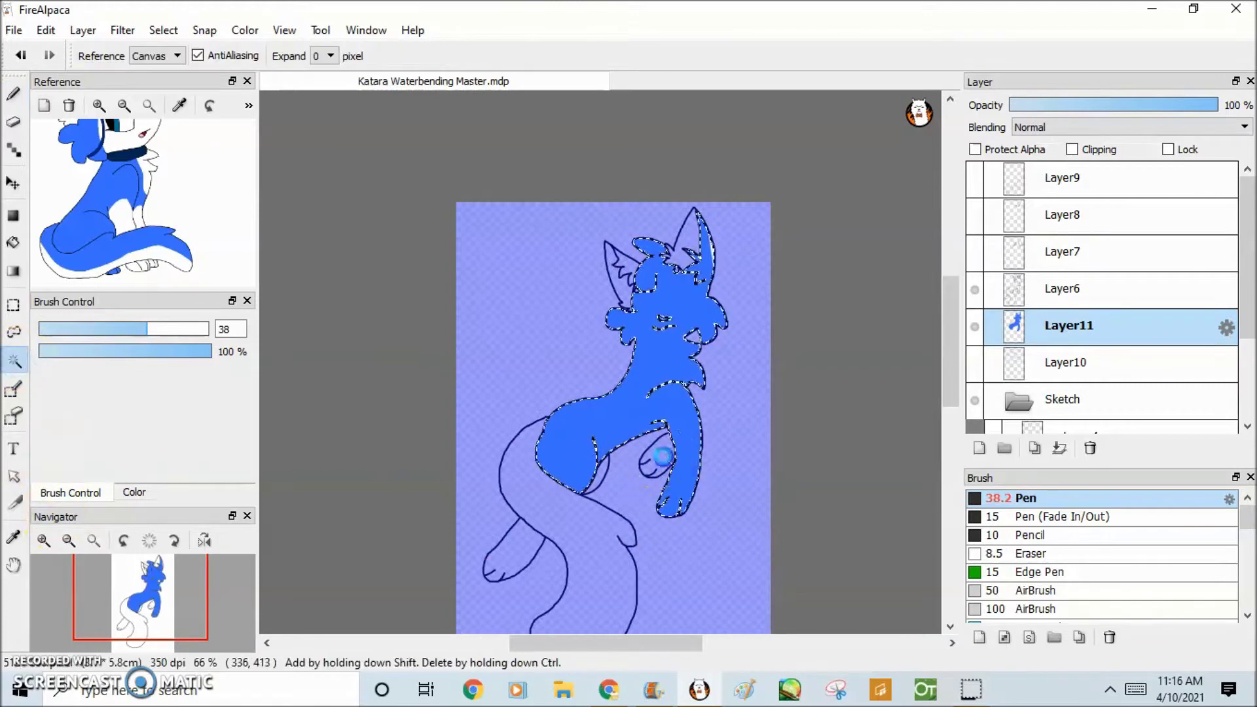
key("ctrl+d")
left_click(13, 94)
left_click_drag(654, 452, 668, 472)
left_click(13, 360)
left_click(658, 458)
left_click(13, 93)
left_click(148, 329)
left_click(13, 359)
scroll(920, 401, "down", 3)
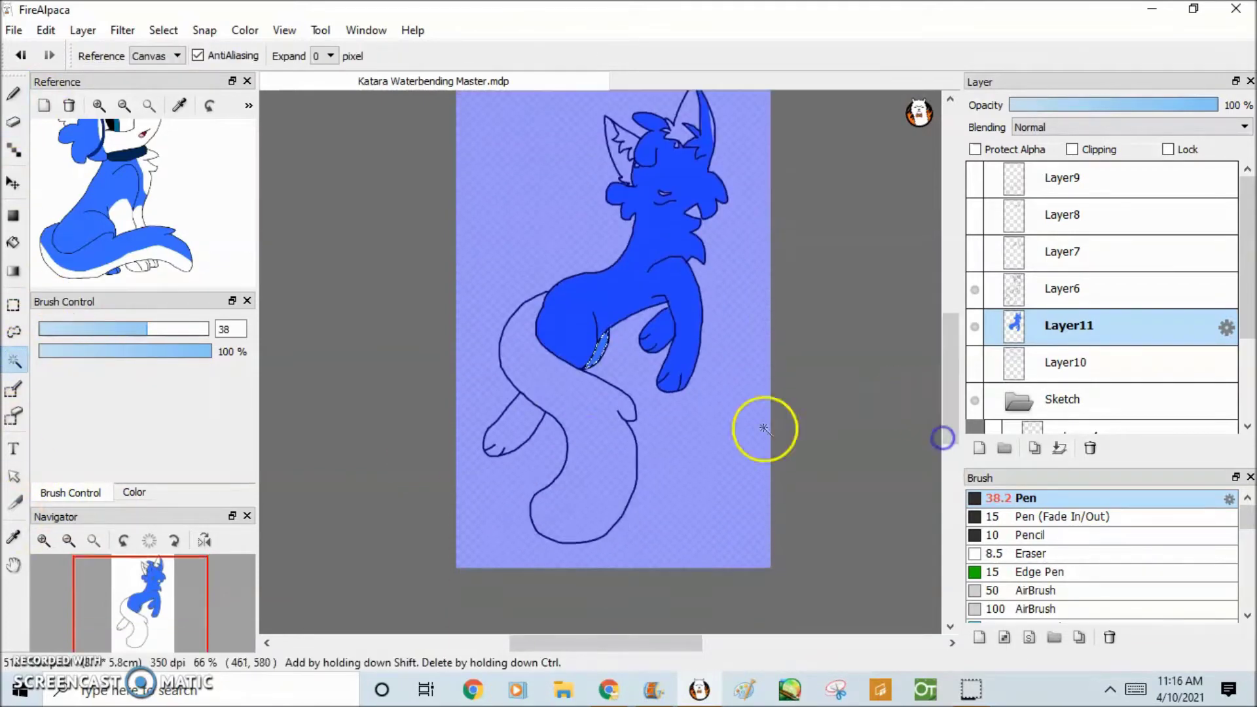
Step: Select the tail and the hind leg in turn and paint both blue with the 38.2 Pen
left_click(583, 478)
left_click(13, 94)
left_click_drag(570, 537, 546, 381)
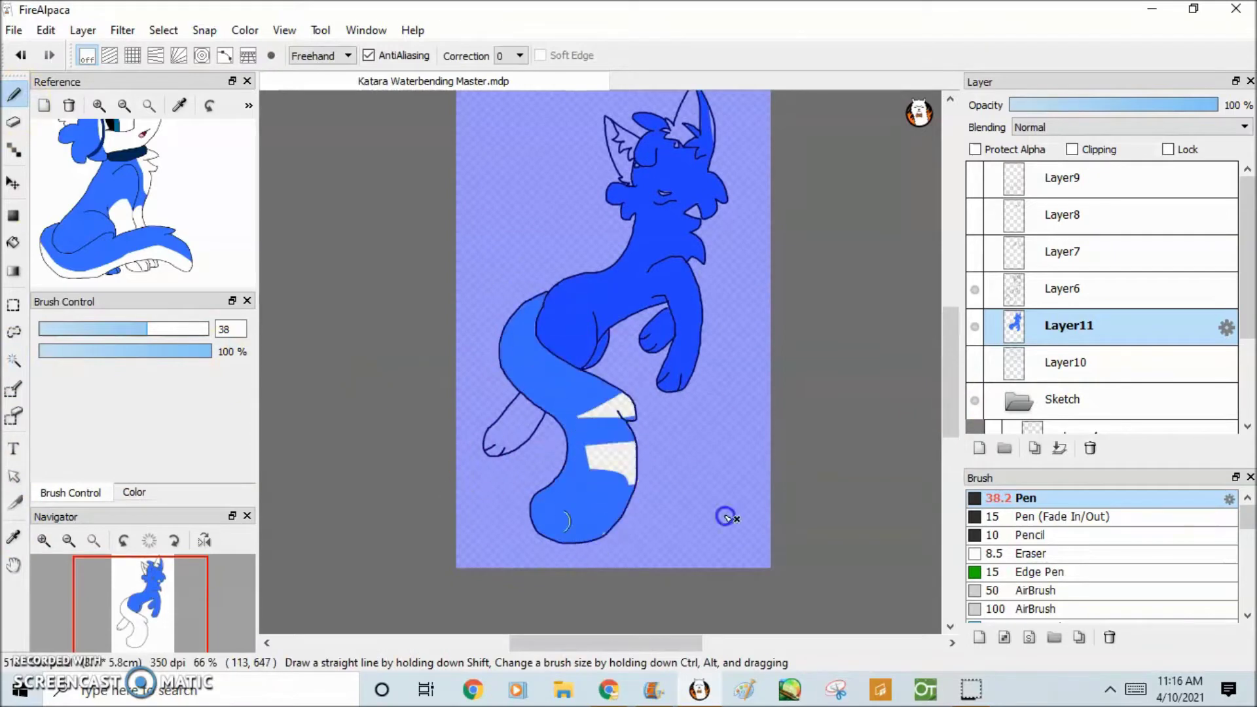
left_click(13, 359)
left_click(18, 98)
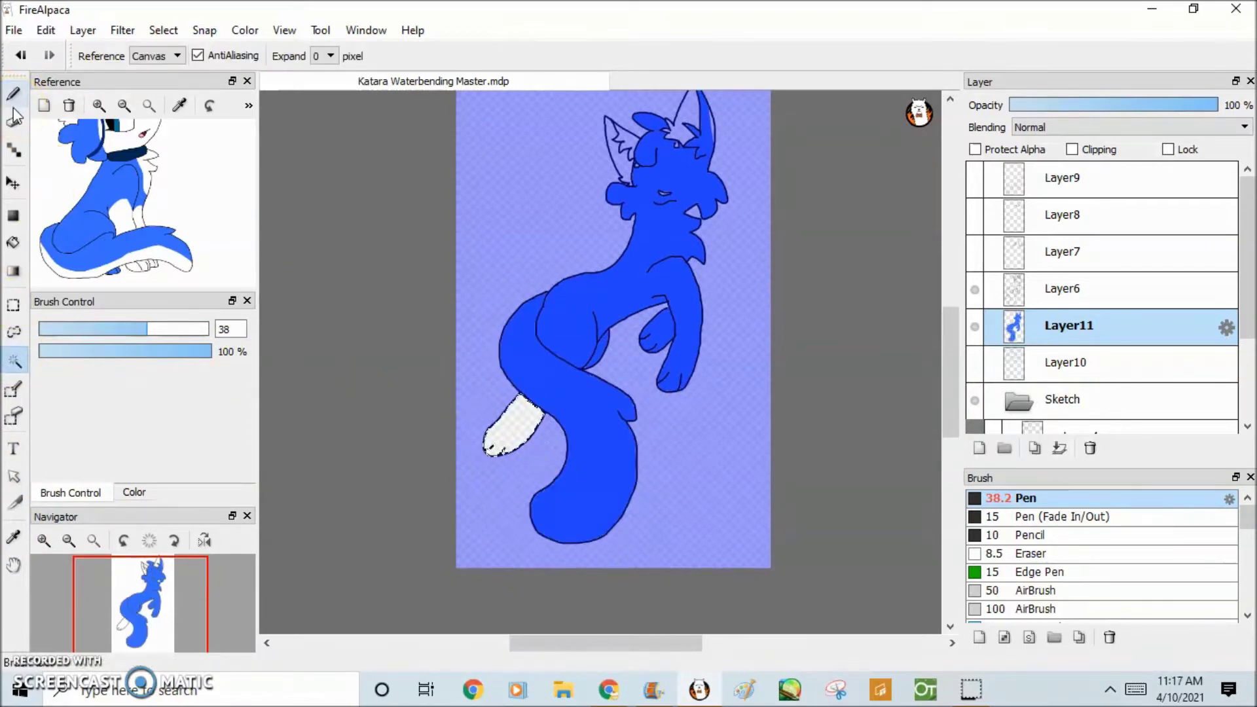
left_click_drag(517, 409, 528, 465)
scroll(942, 380, "up", 2)
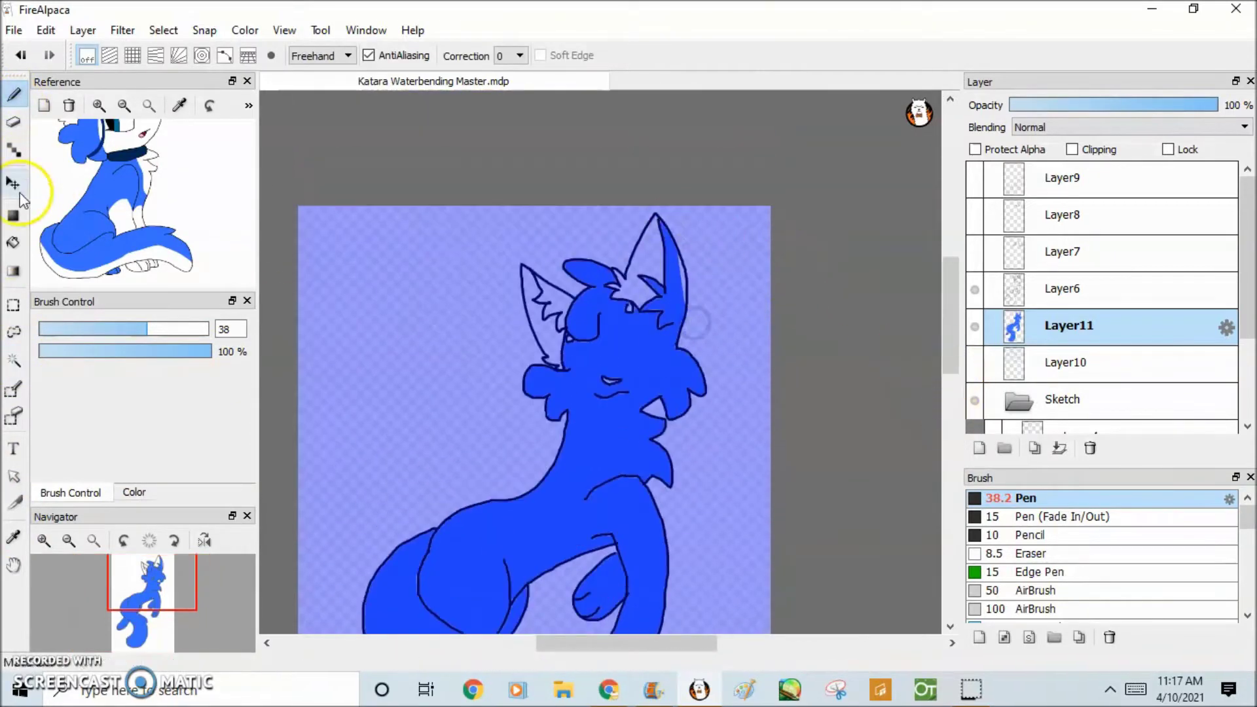
Step: Undo the blue fills, enlarge the Pen to 124 and repaint the selected head, body and near front leg
left_click(21, 54)
left_click_drag(147, 329, 200, 329)
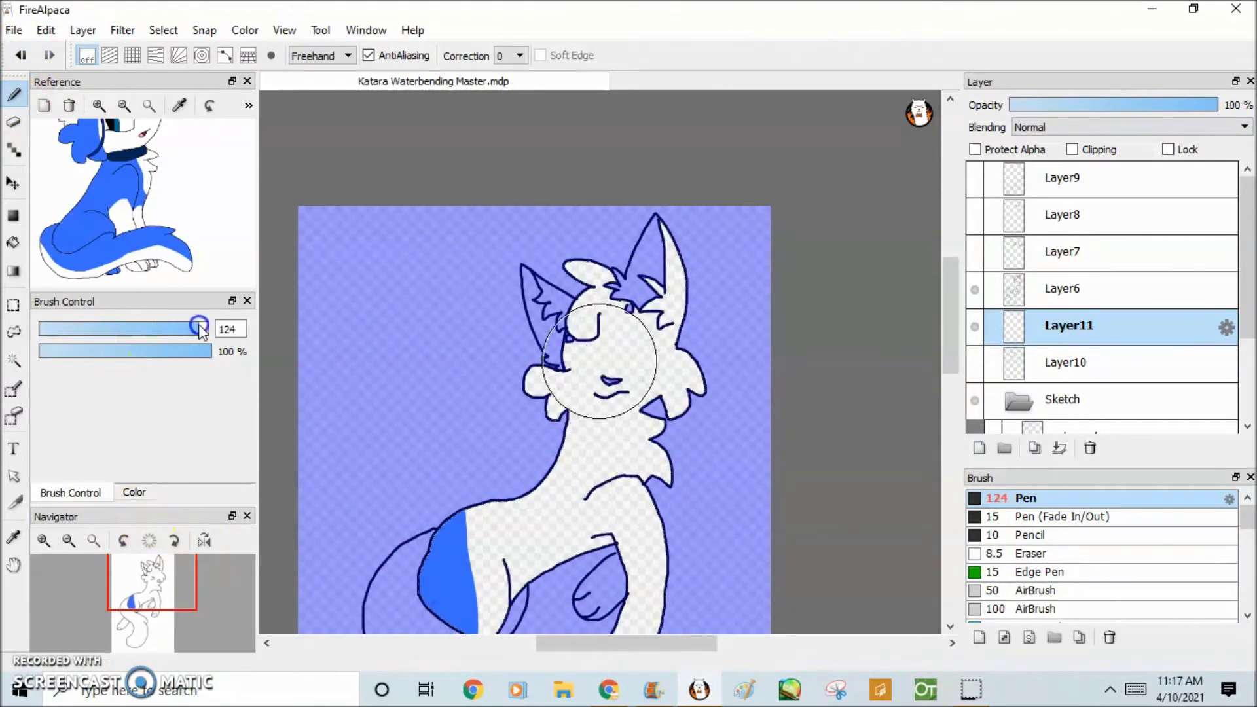
scroll(925, 332, "down", 2)
Step: Select the tail and the hind leg in turn and fill each with blue using the 124 Pen
left_click(13, 360)
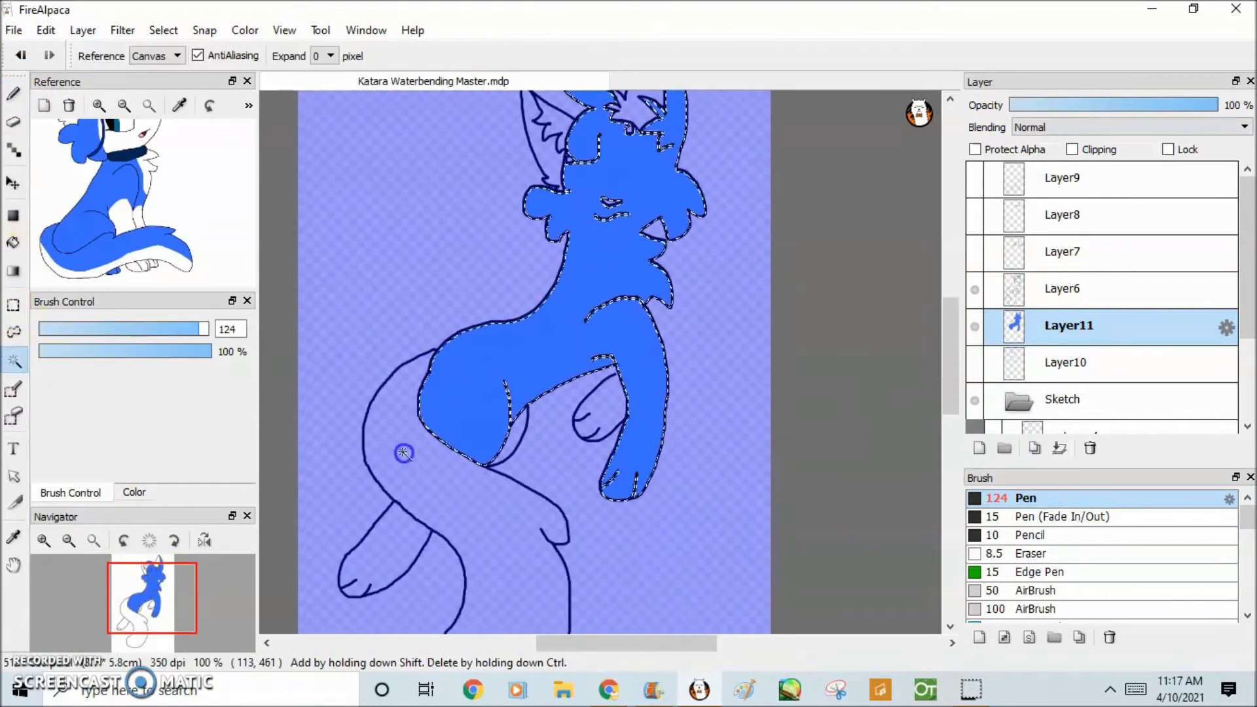
left_click(402, 449)
key("b")
mouse_move(452, 387)
left_mouse_down()
mouse_move(483, 387)
mouse_move(421, 547)
left_mouse_up()
key("w")
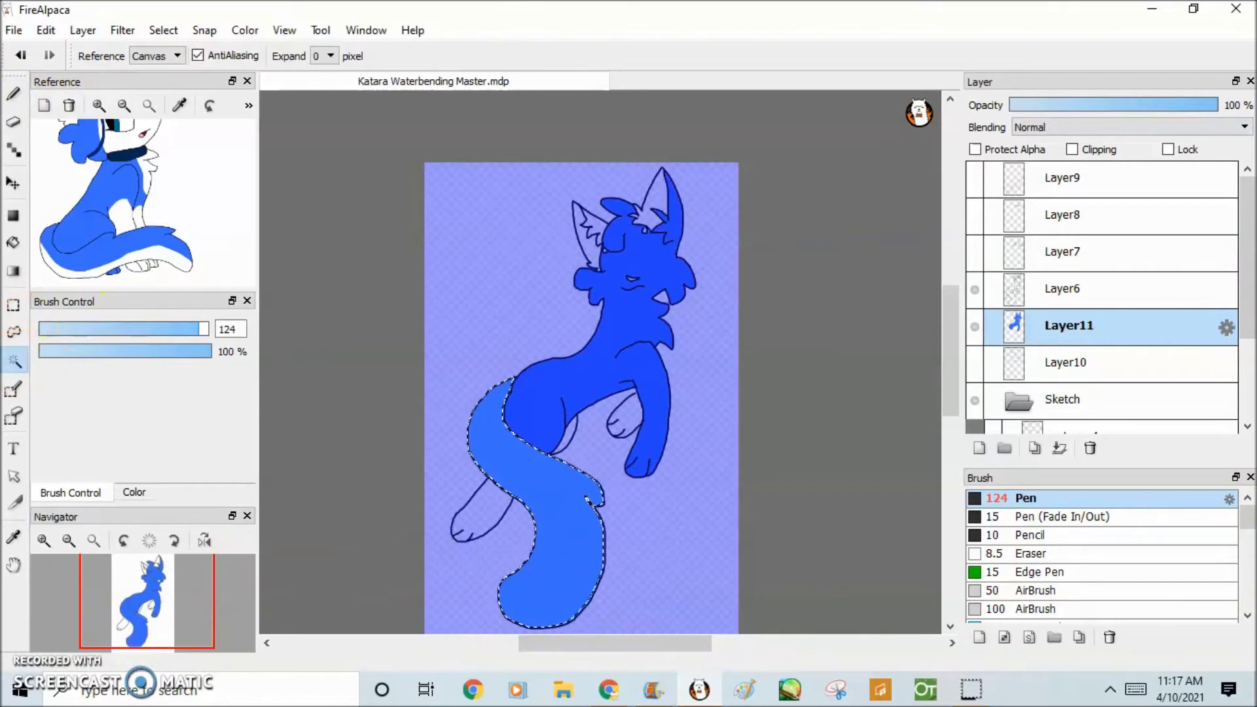
left_click(484, 518)
key("b")
mouse_move(484, 517)
left_mouse_down()
mouse_move(491, 561)
mouse_move(498, 511)
left_mouse_up()
Step: Select the far front paw and the inner thigh sliver in turn and fill each with blue
key("w")
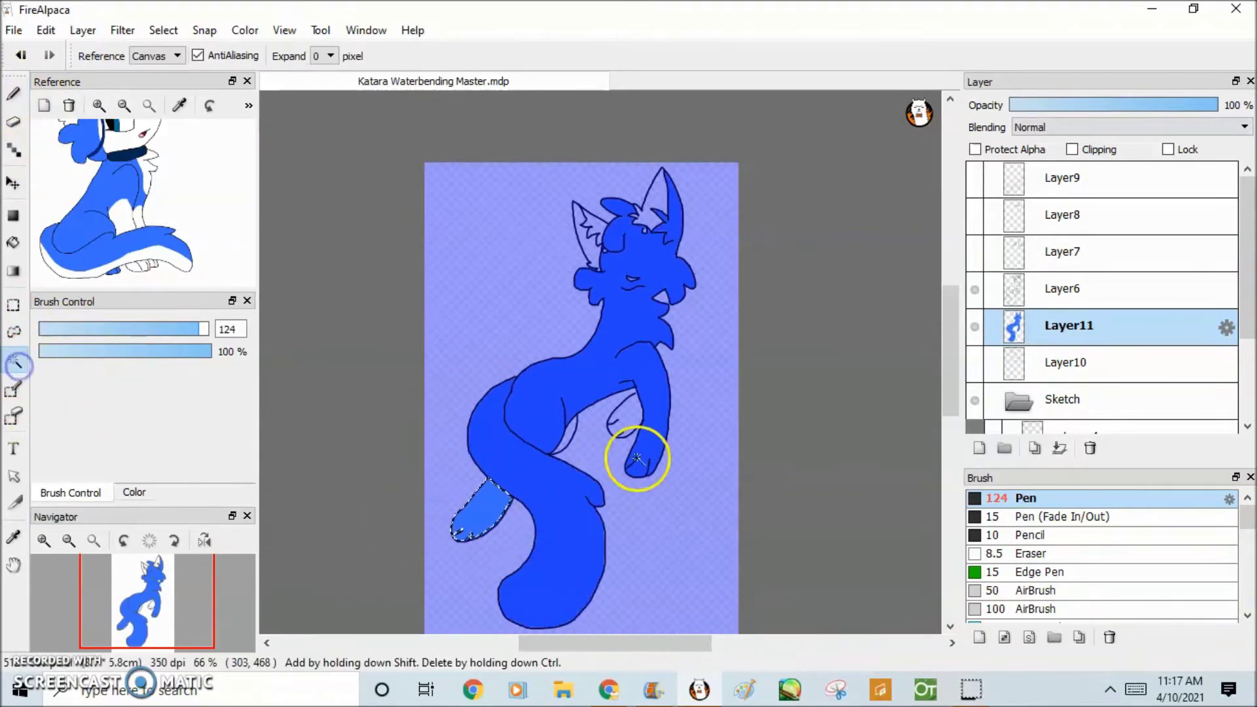
left_click(625, 413)
key("b")
key("w")
mouse_move(622, 409)
left_mouse_down()
mouse_move(628, 423)
mouse_move(604, 421)
mouse_move(421, 533)
left_mouse_up()
left_click(567, 435)
key("b")
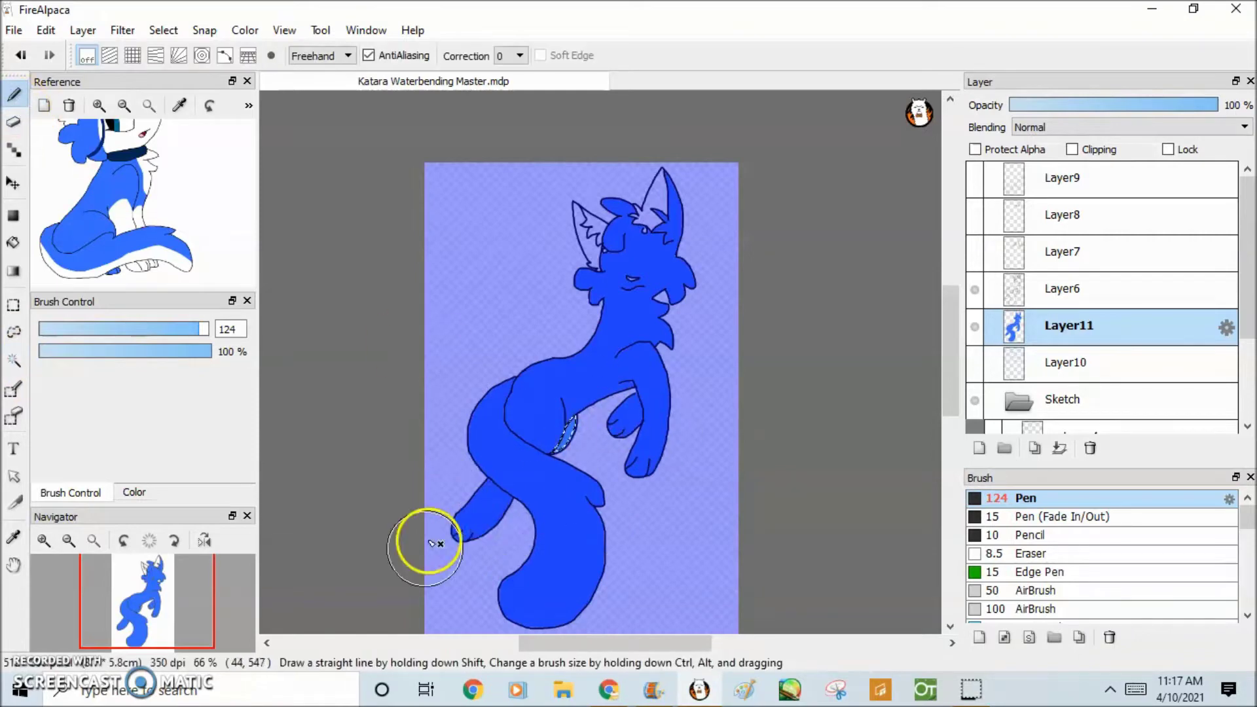
Step: Clear the selection and try to paint over the leftover gaps on the face with the 124 Pen
scroll(949, 390, "up", 3)
scroll(949, 390, "down", 3)
left_click(20, 365)
scroll(719, 322, "up", 4)
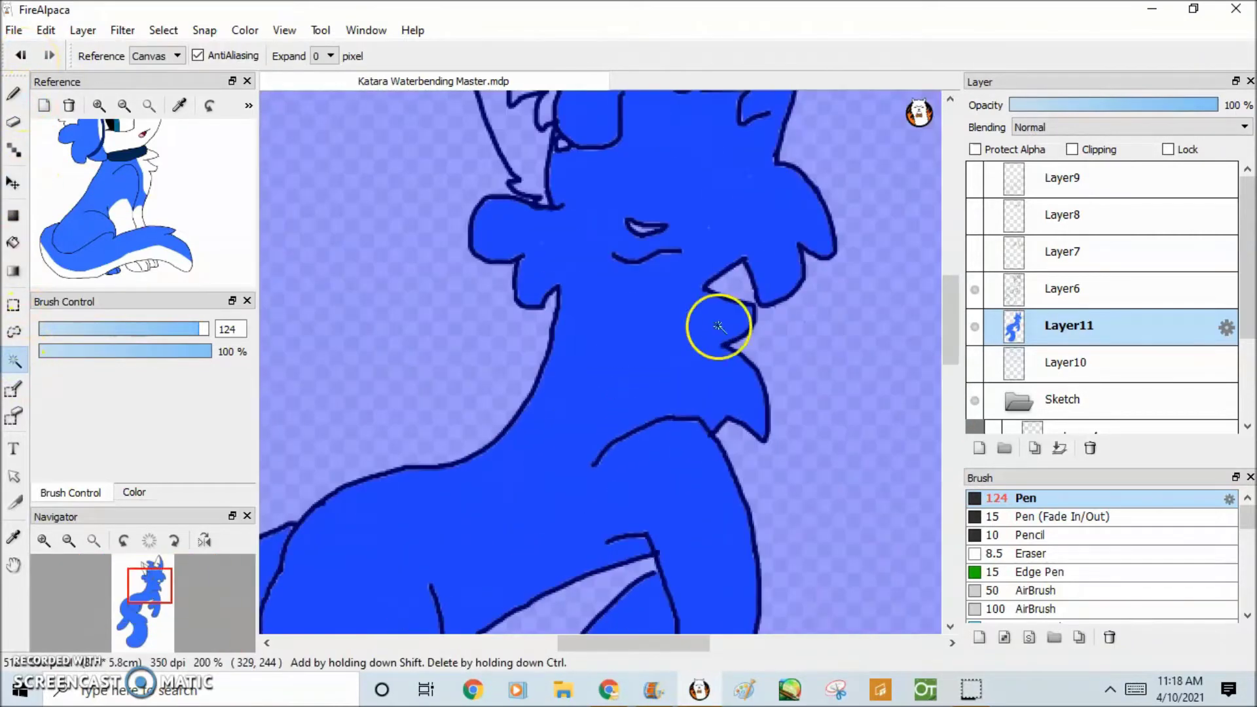
key("ctrl+d")
left_click(13, 94)
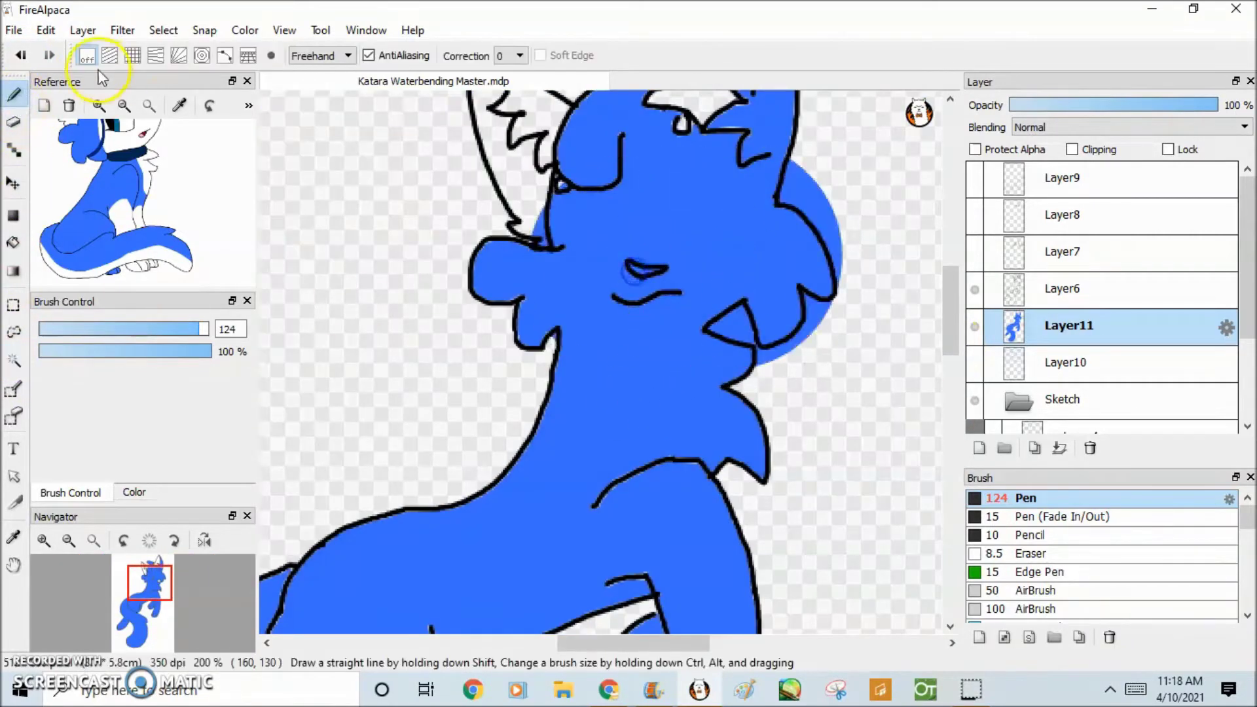
Step: Undo the stray strokes, reduce the Pen to 16 and paint blue over the specks on the face, the nose and the forehead loop
left_click_drag(199, 328, 149, 331)
scroll(559, 307, "up", 1)
left_click(95, 330)
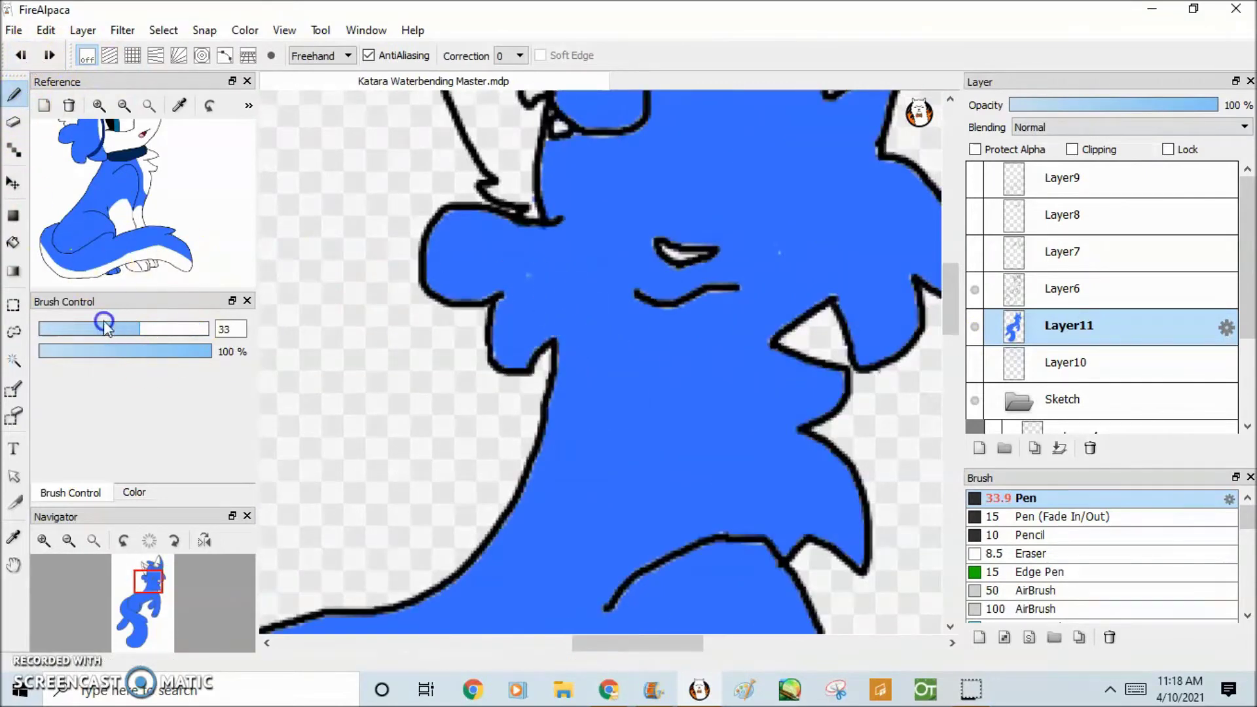
left_click(21, 55)
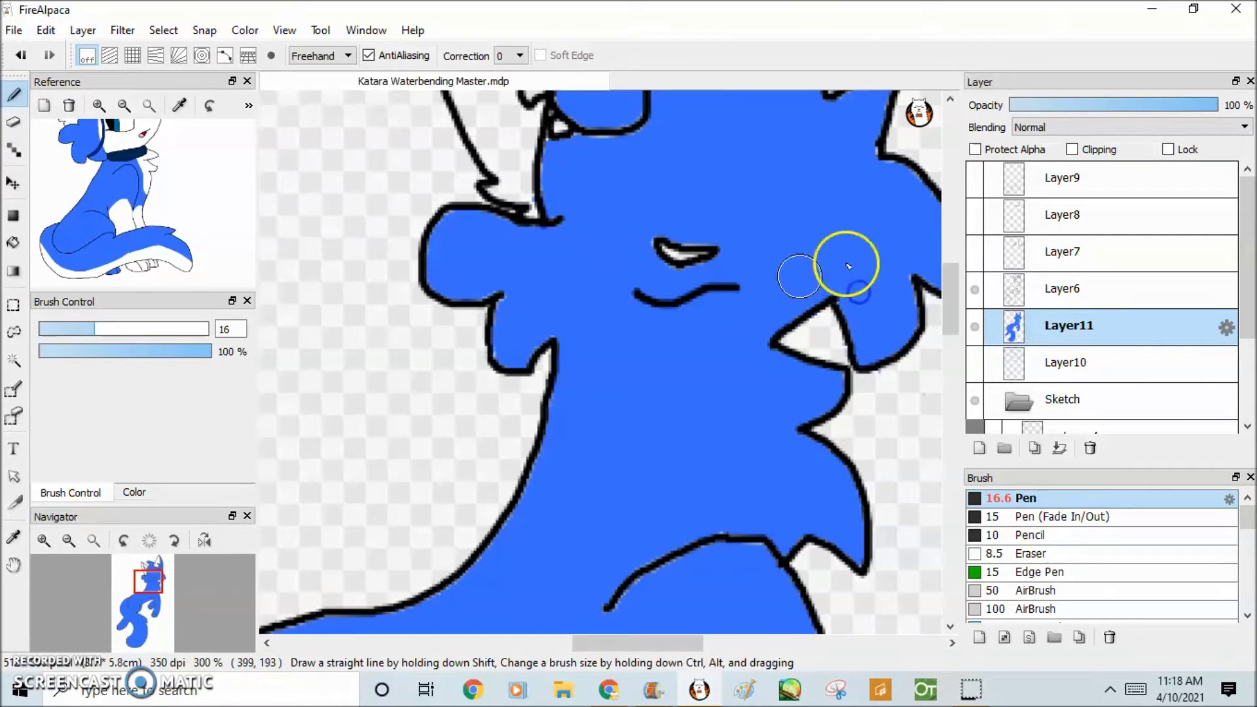
scroll(744, 366, "up", 2)
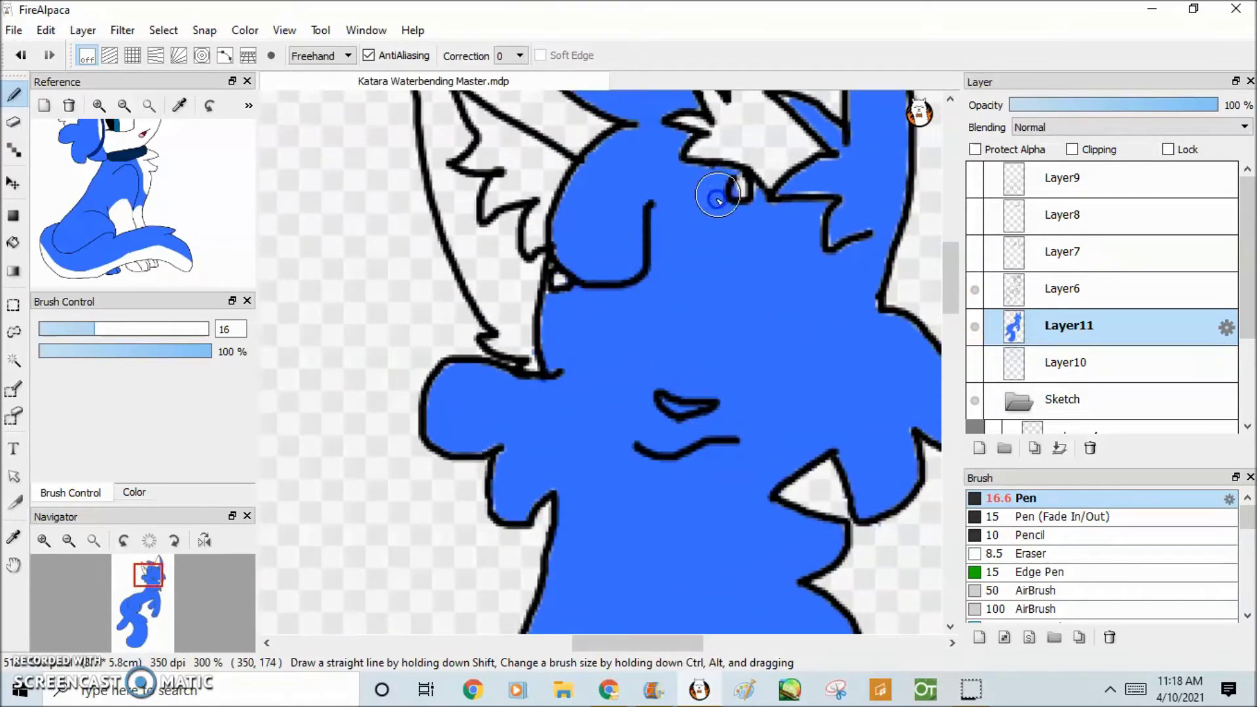
scroll(868, 321, "up", 3)
Step: Reduce the Pen to 3.3 and fill the small unpainted gaps along the hair tuft and the top of the head
left_click(57, 329)
scroll(478, 328, "up", 3)
scroll(450, 284, "down", 3)
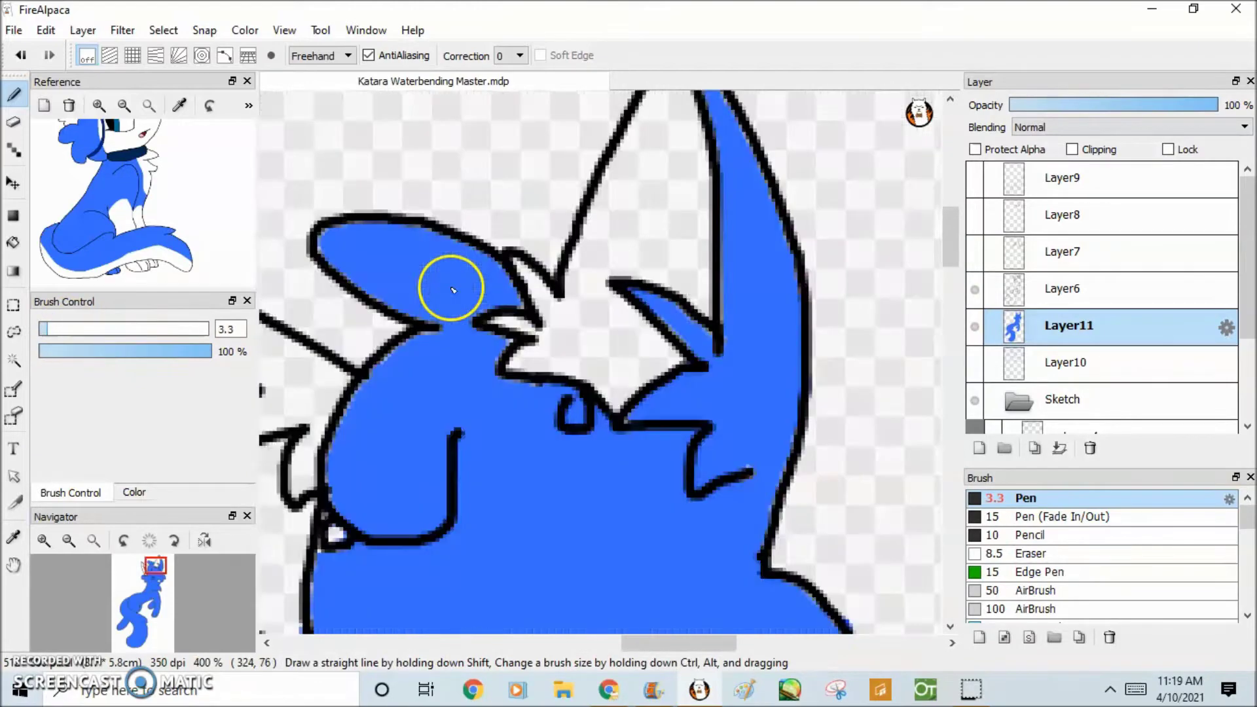
scroll(543, 329, "up", 3)
left_click(542, 329)
scroll(581, 423, "down", 2)
scroll(509, 415, "up", 1)
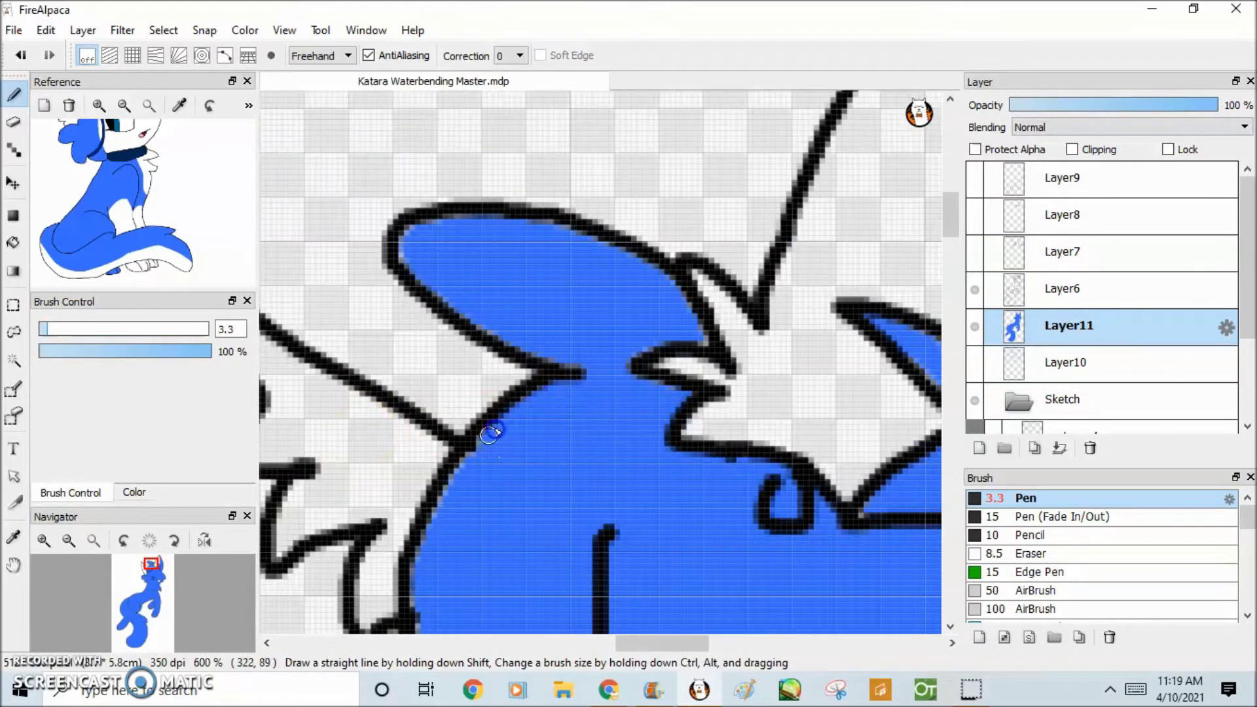
Step: Fill the tiny gap below the left ear and the unpainted edges along the left cheek fur with blue
scroll(419, 633, "down", 3)
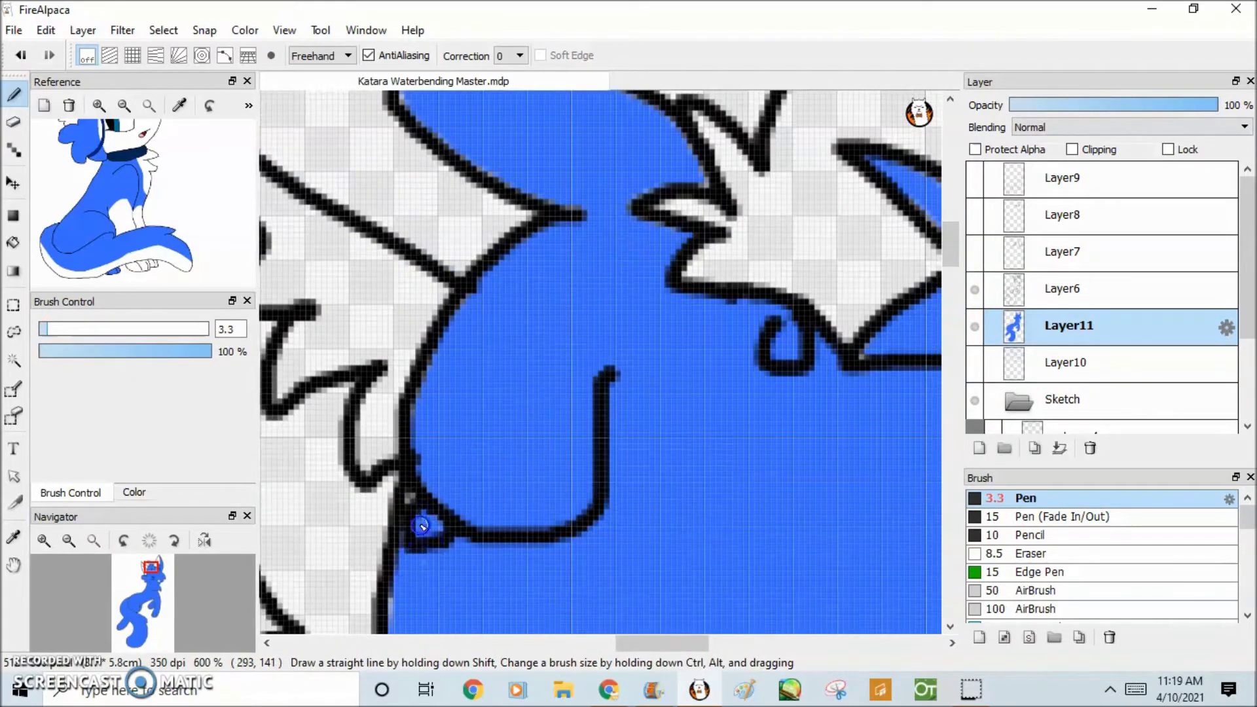
left_click(950, 267)
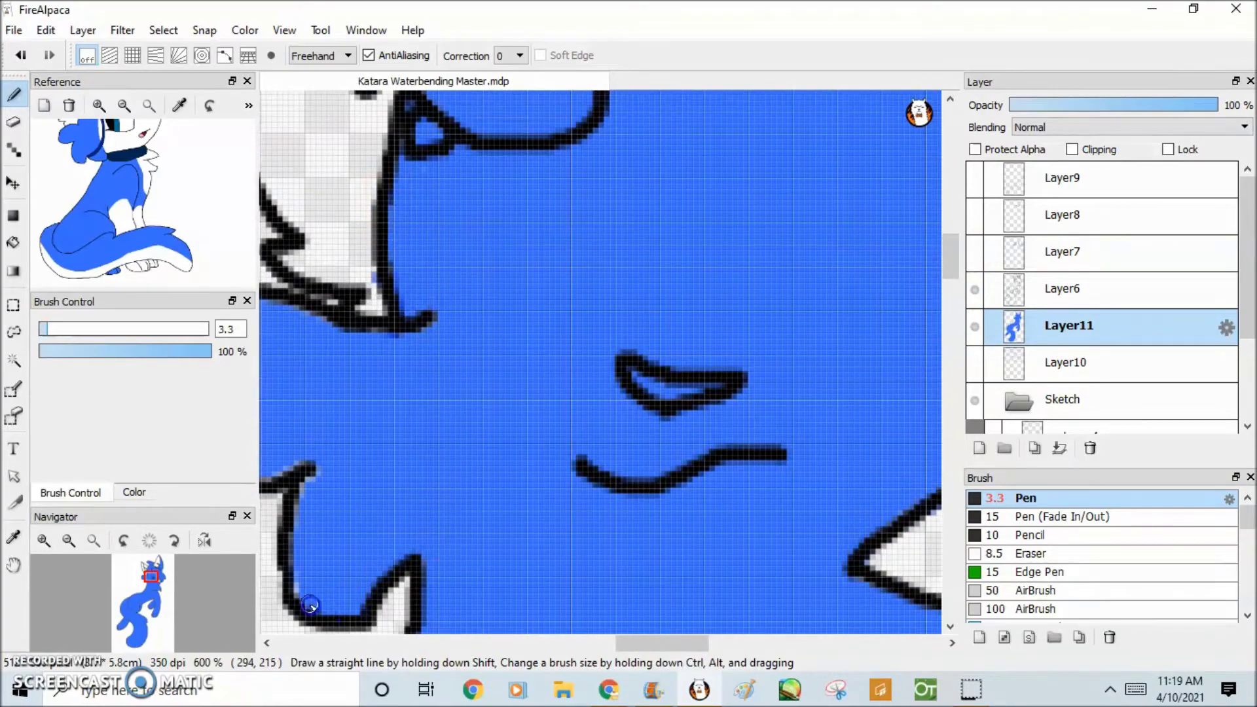
scroll(478, 542, "down", 2)
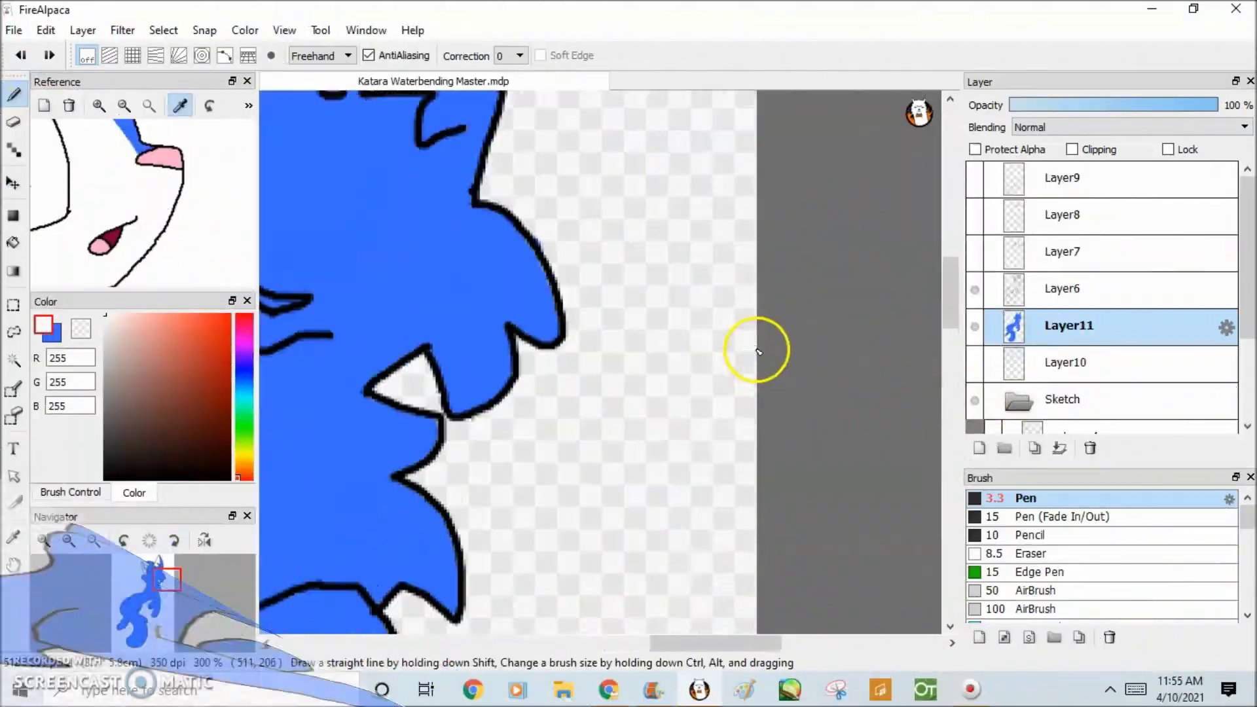
Step: Try to draw the edge of a white marking across the near front leg
left_click(948, 342)
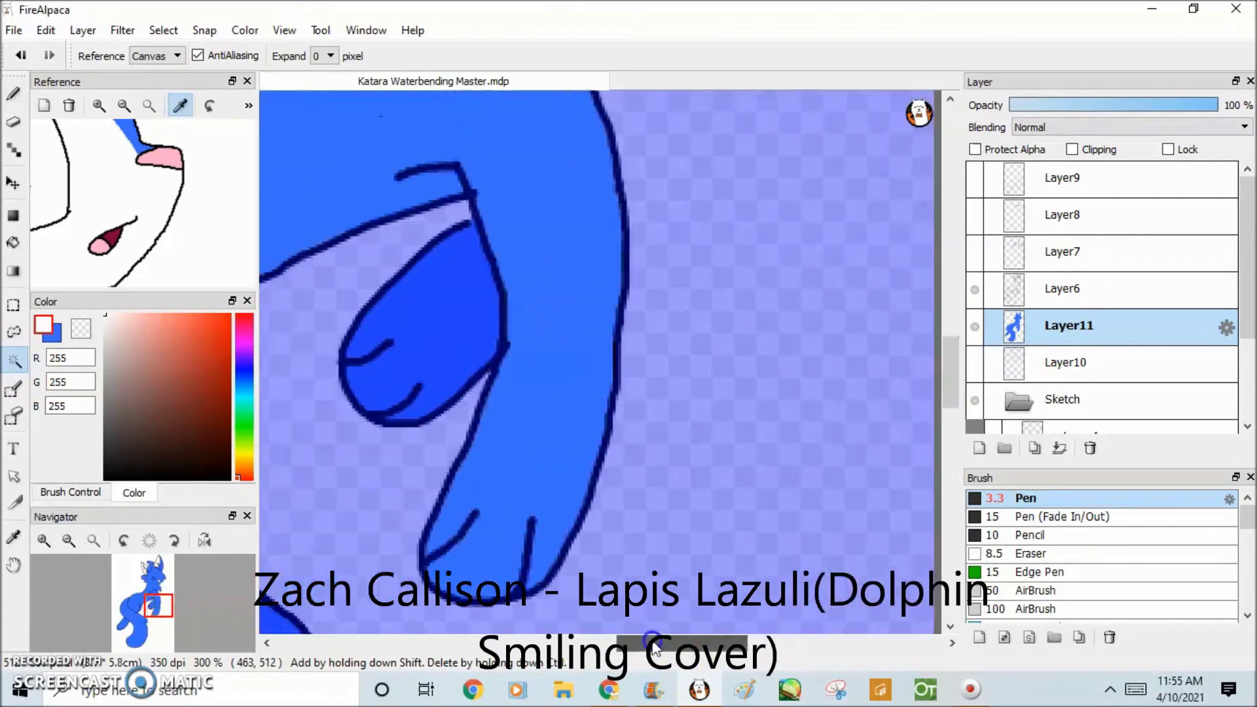
left_click_drag(553, 337, 603, 261)
left_click(20, 54)
Step: Following the reference, draw a curved white marking edge on the upper near front leg, fill the leg below with white and smooth the edge
mouse_move(135, 202)
left_mouse_down()
mouse_move(134, 218)
mouse_move(131, 158)
left_mouse_up()
left_click_drag(948, 364, 948, 349)
mouse_move(524, 374)
left_mouse_down()
mouse_move(548, 286)
mouse_move(630, 239)
left_mouse_up()
left_click(18, 244)
left_click(576, 367)
key("b")
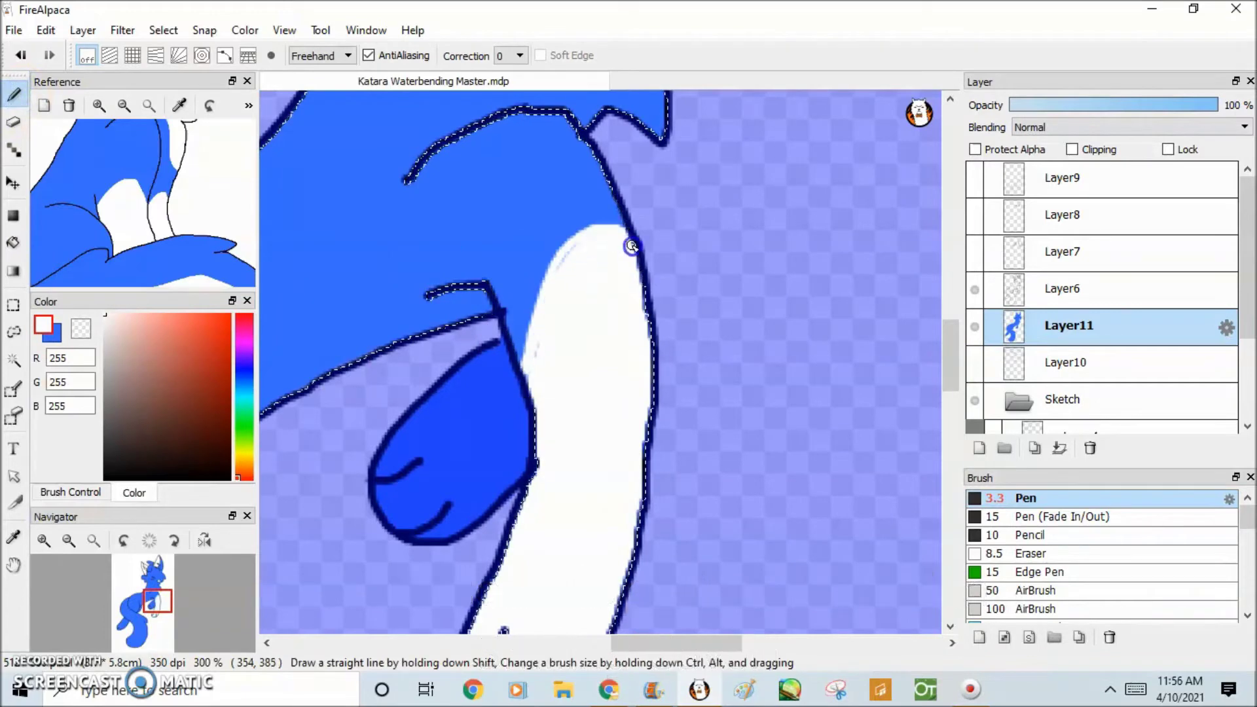
scroll(589, 243, "down", 2)
left_click(13, 359)
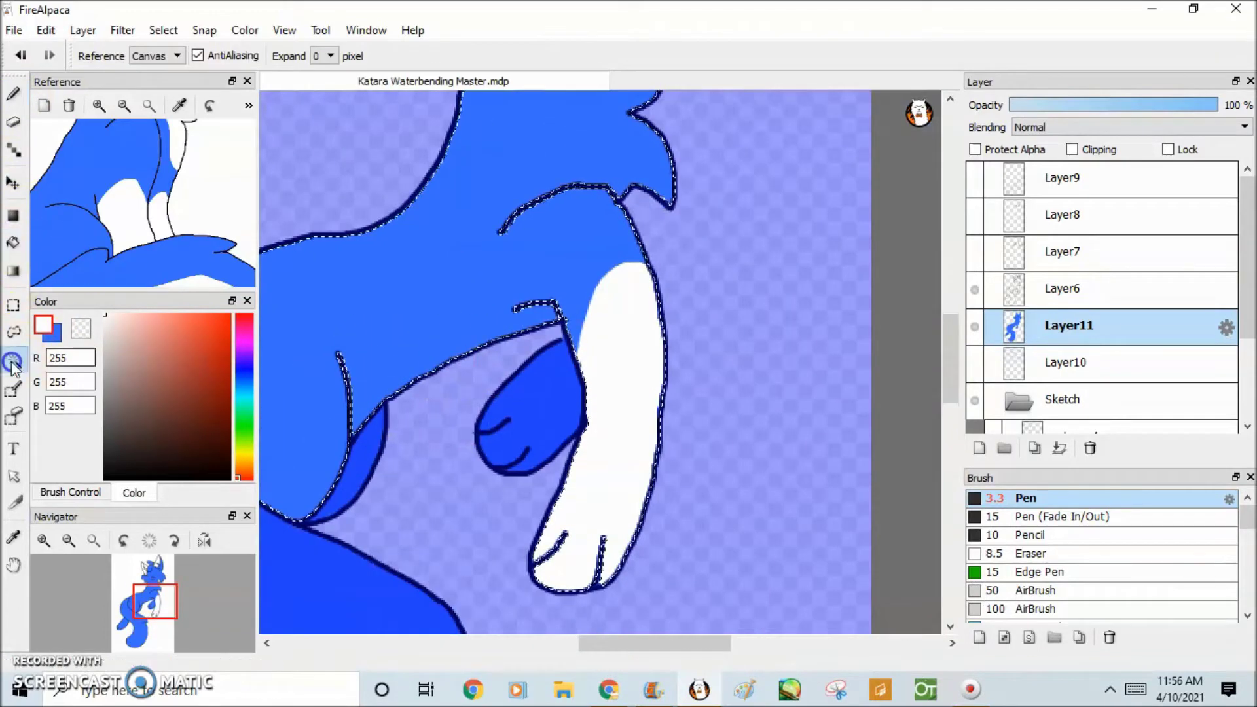
Step: Select the far front leg and fill it with white down to the toes
left_click(524, 419)
left_click(12, 185)
left_click(13, 94)
scroll(524, 407, "up", 3)
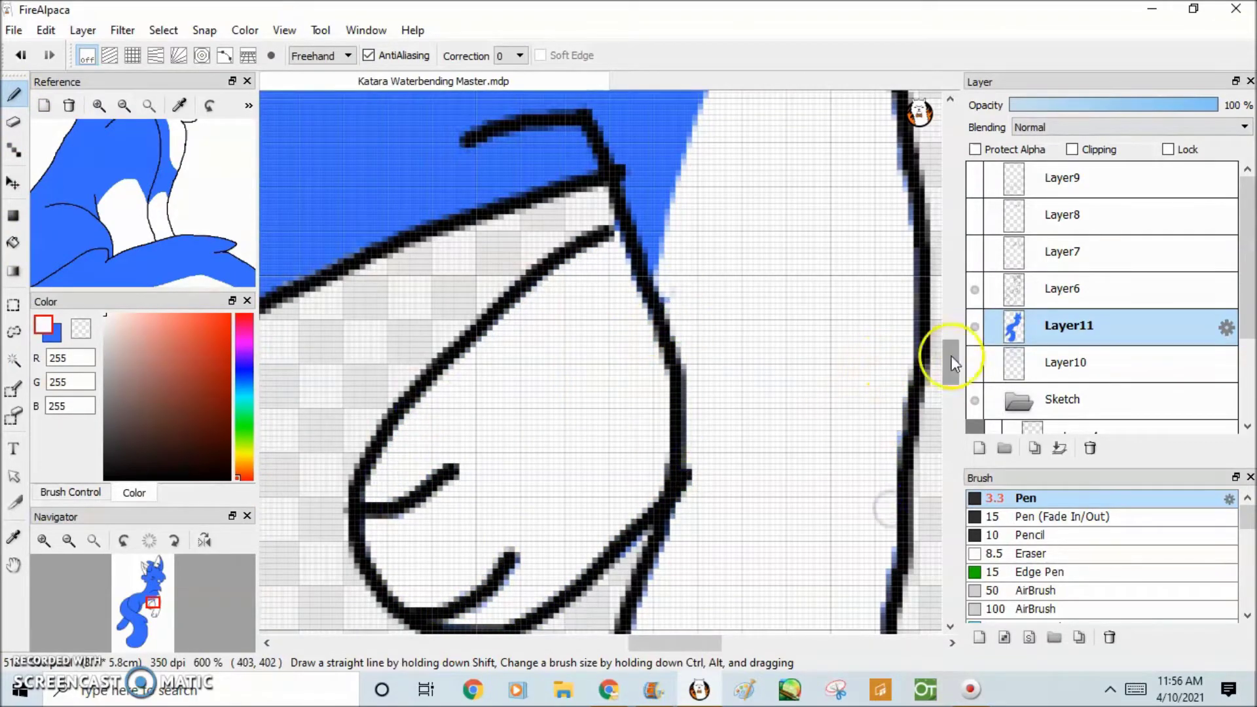
scroll(953, 364, "down", 3)
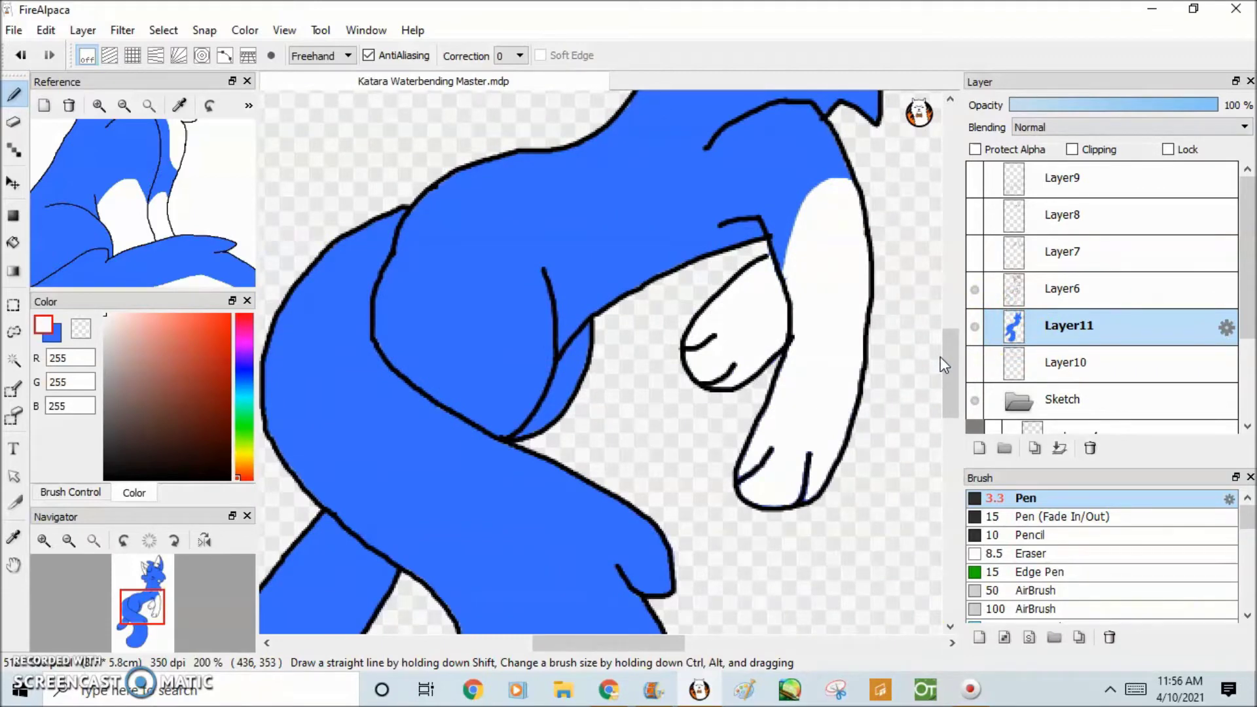
Step: Set the Pen to 5.9 and paint white over the leftover blue pixels along the near front paw's outline
scroll(940, 357, "up", 3)
left_click(70, 492)
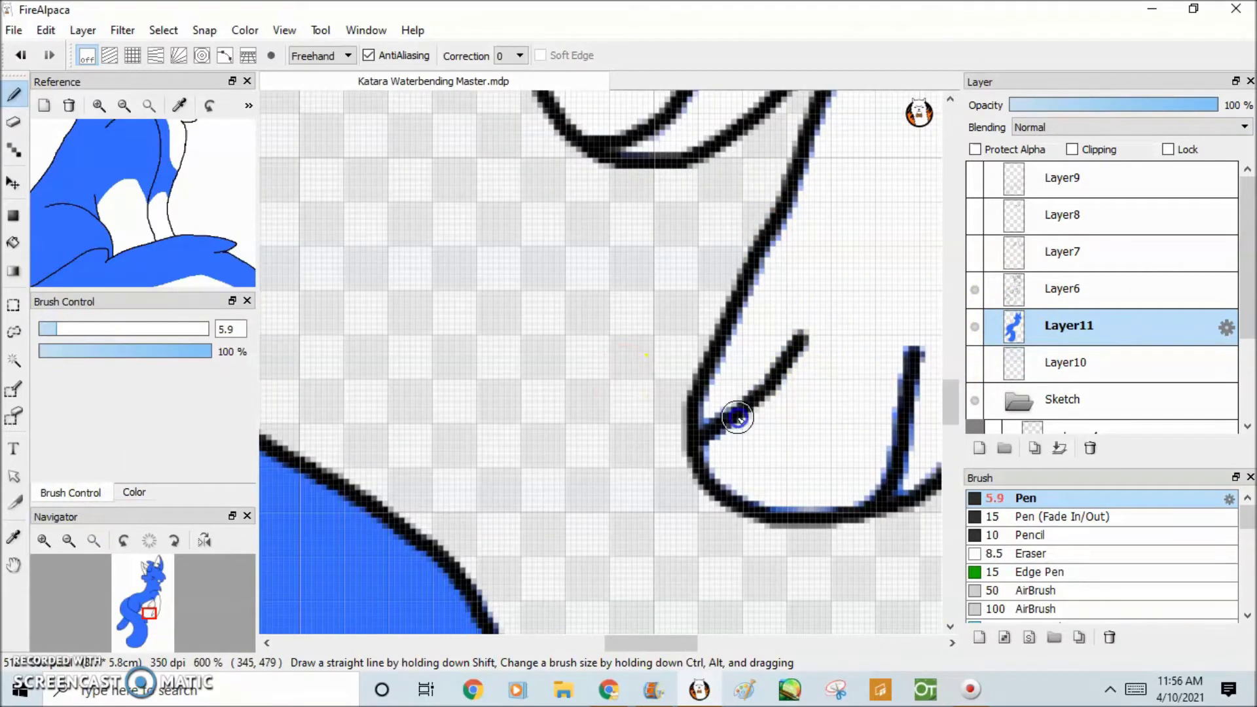
scroll(782, 235, "down", 3)
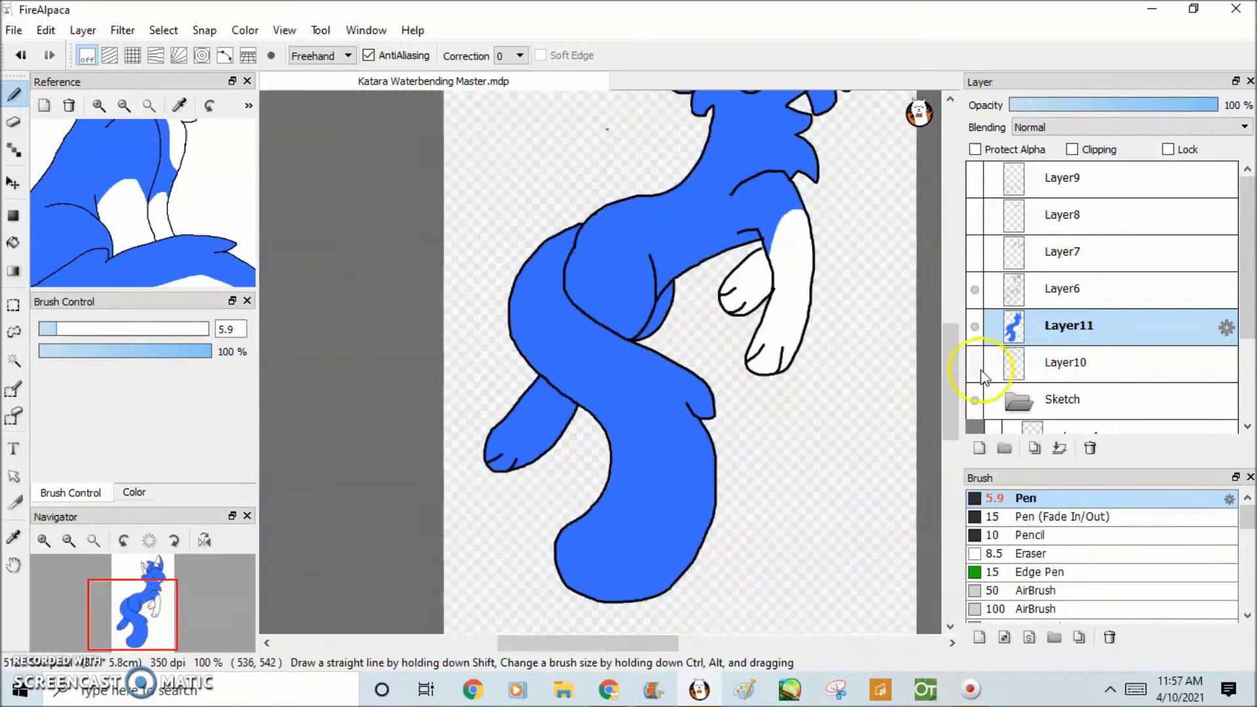
Step: Select the head fur and, with the Pen at 1.5, outline the white face mask above the cheeks, beside the nose and below the jaw
scroll(782, 362, "up", 2)
key("w")
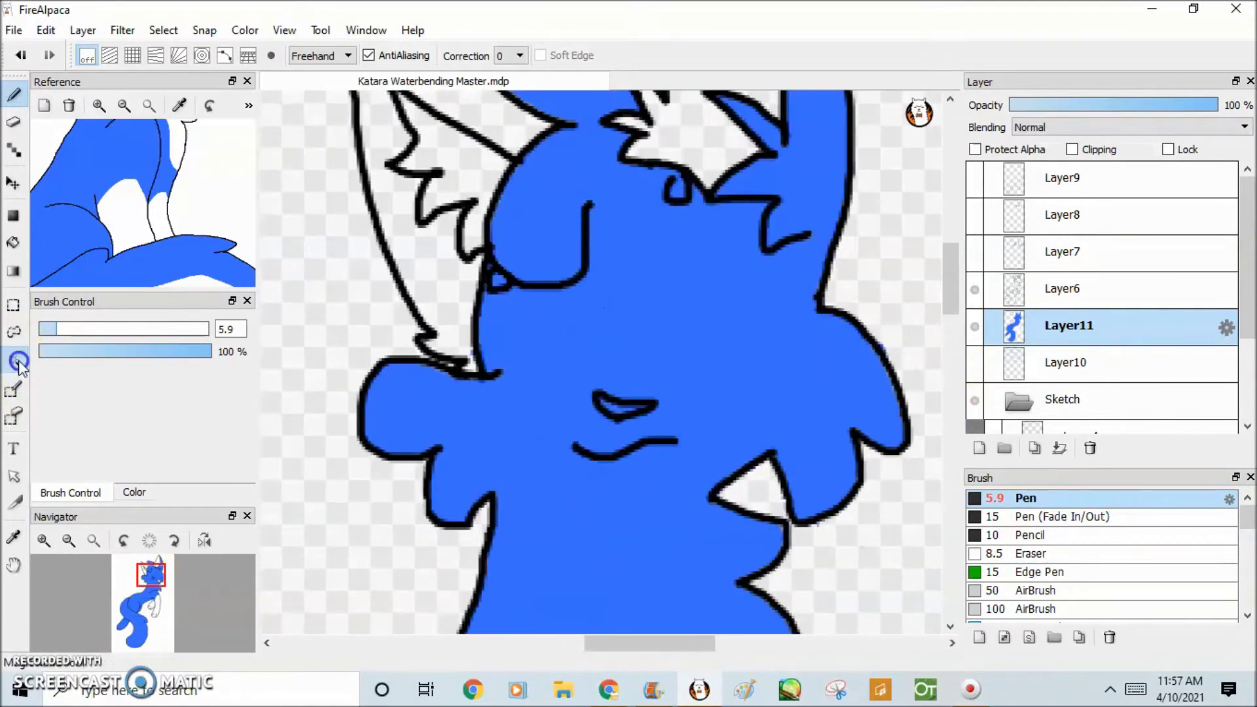
left_click(623, 427)
scroll(622, 427, "up", 4)
key("b")
mouse_move(594, 389)
left_mouse_down()
mouse_move(831, 258)
mouse_move(847, 272)
left_mouse_up()
left_click(21, 55)
left_click(41, 330)
left_click_drag(581, 392, 583, 328)
left_click_drag(426, 523, 488, 585)
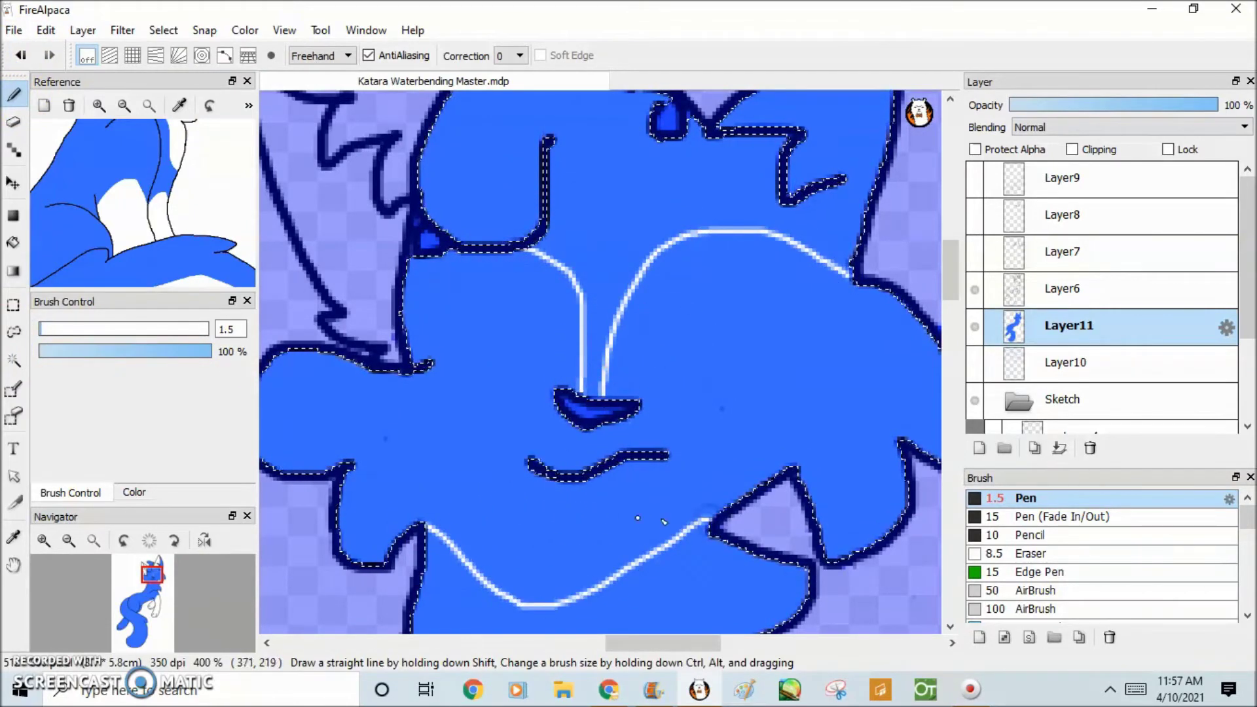
Step: Draw the chest marking's edge from the jaw to the shoulder, then fill the lower face and chest ruff with white
scroll(705, 517, "down", 4)
left_click_drag(645, 295, 681, 519)
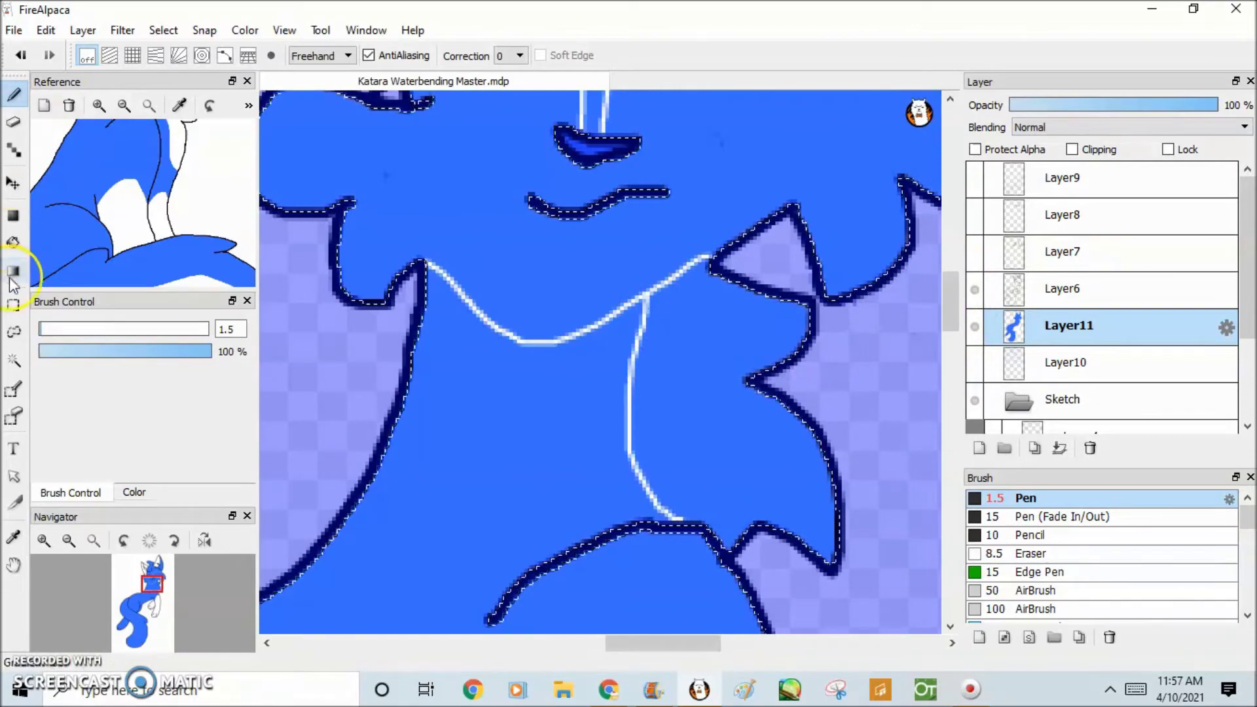
left_click(13, 244)
left_click(716, 374)
left_click(688, 252)
Step: Set the Pen to 8 and smooth the faint outlines and stray specks along the white face, cheek and jaw markings
scroll(654, 295, "up", 2)
left_click(13, 93)
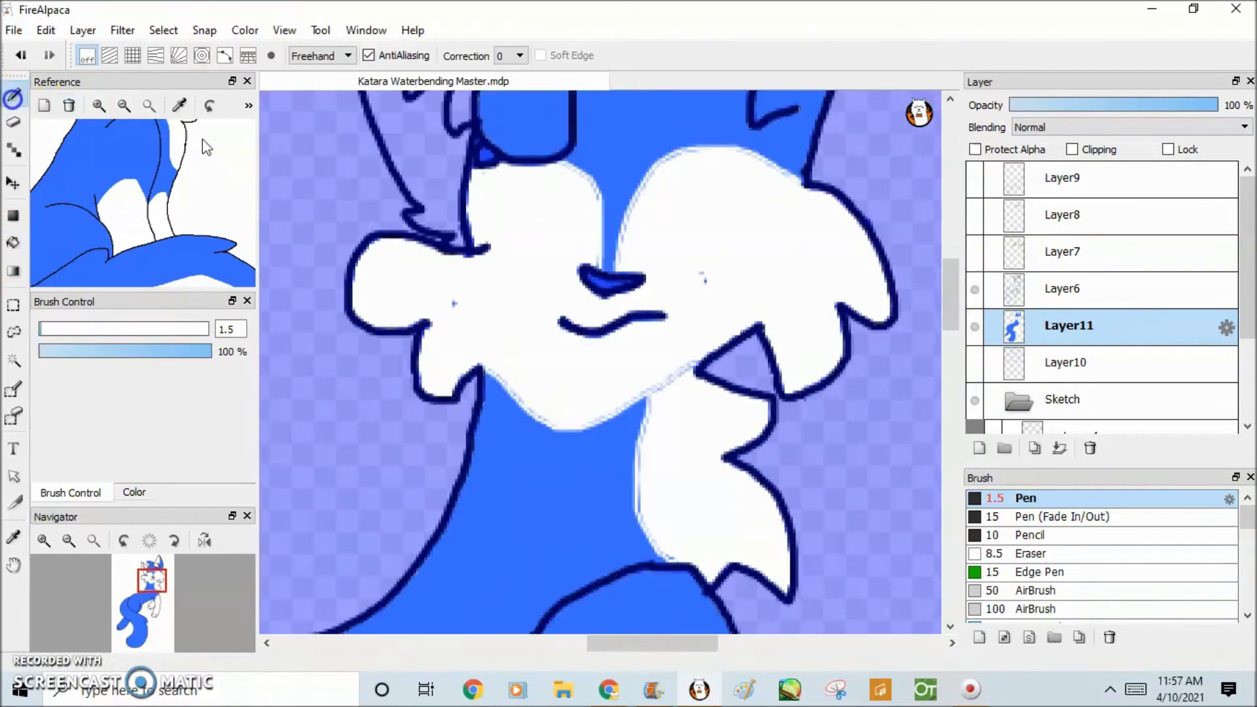
left_click(62, 329)
scroll(680, 269, "up", 3)
scroll(646, 168, "down", 2)
scroll(745, 271, "up", 1)
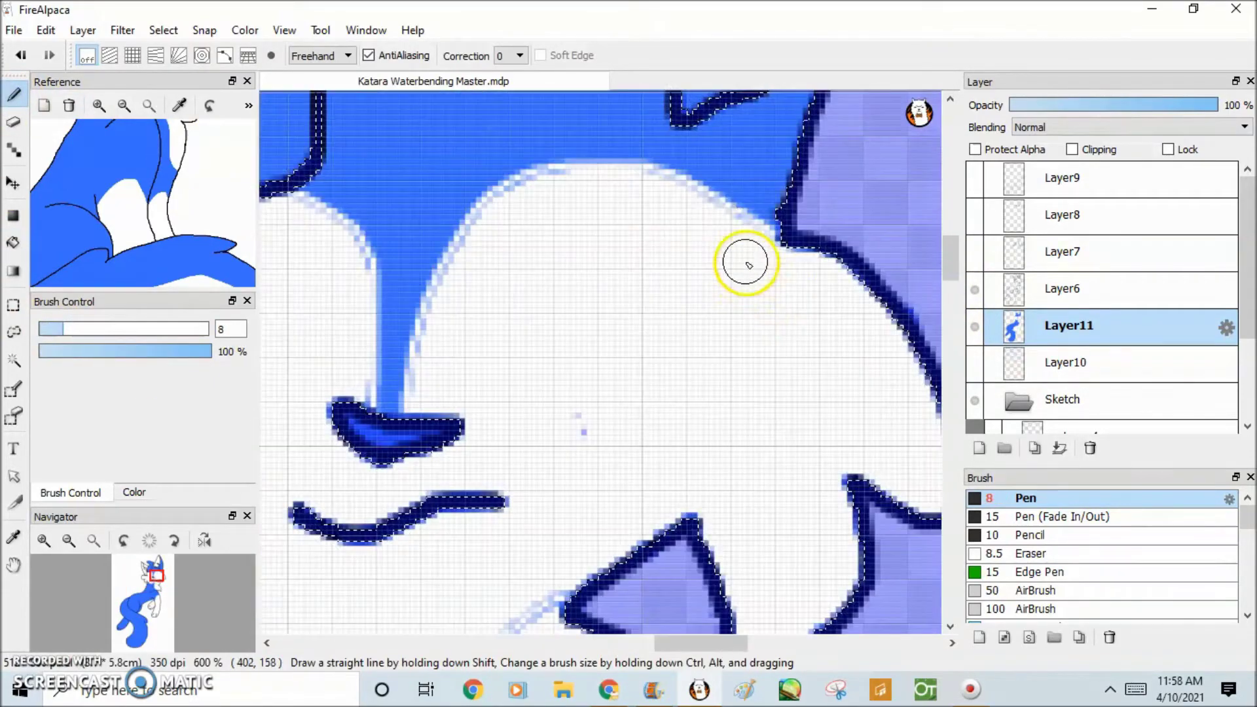
scroll(580, 462, "left", 6)
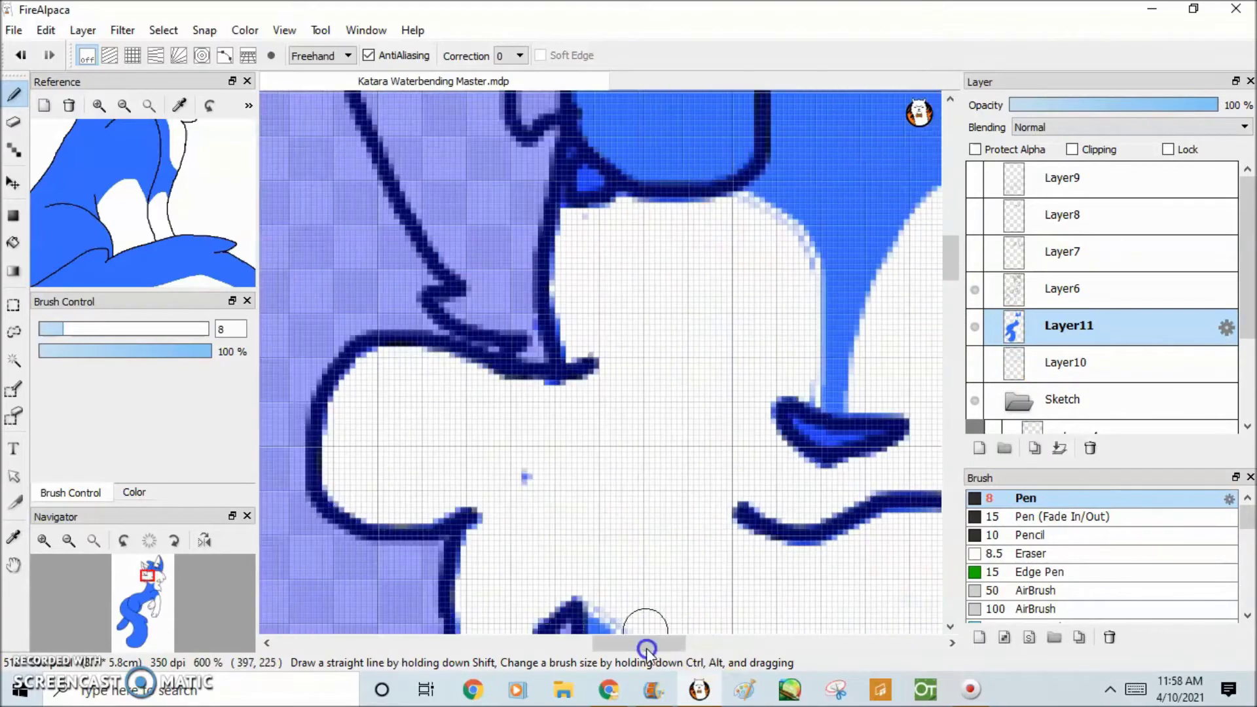
left_click_drag(350, 454, 339, 456)
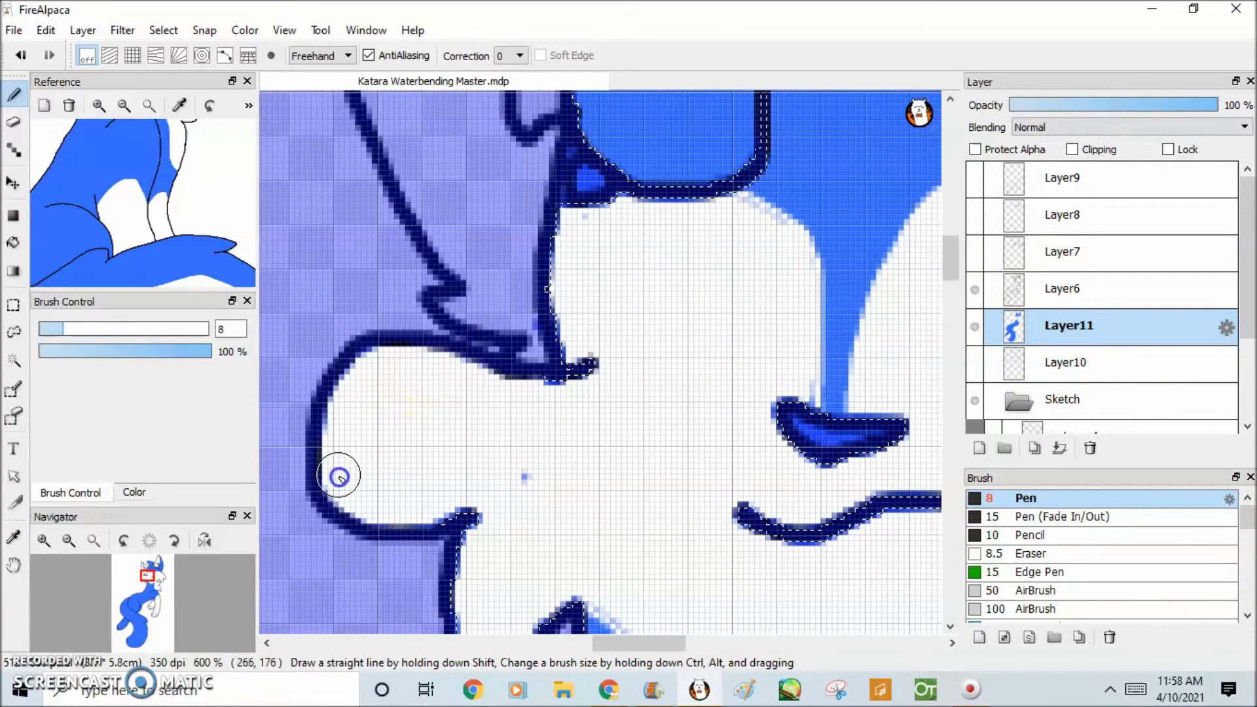
scroll(917, 288, "down", 4)
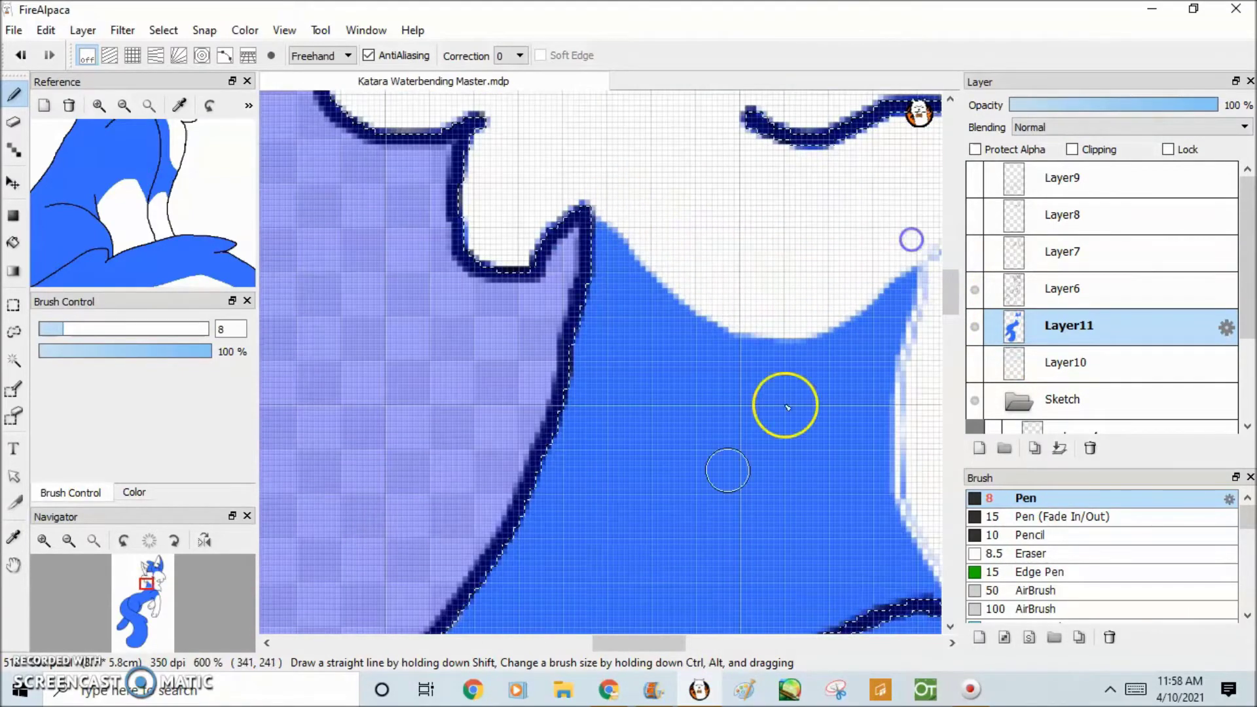
scroll(752, 295, "right", 4)
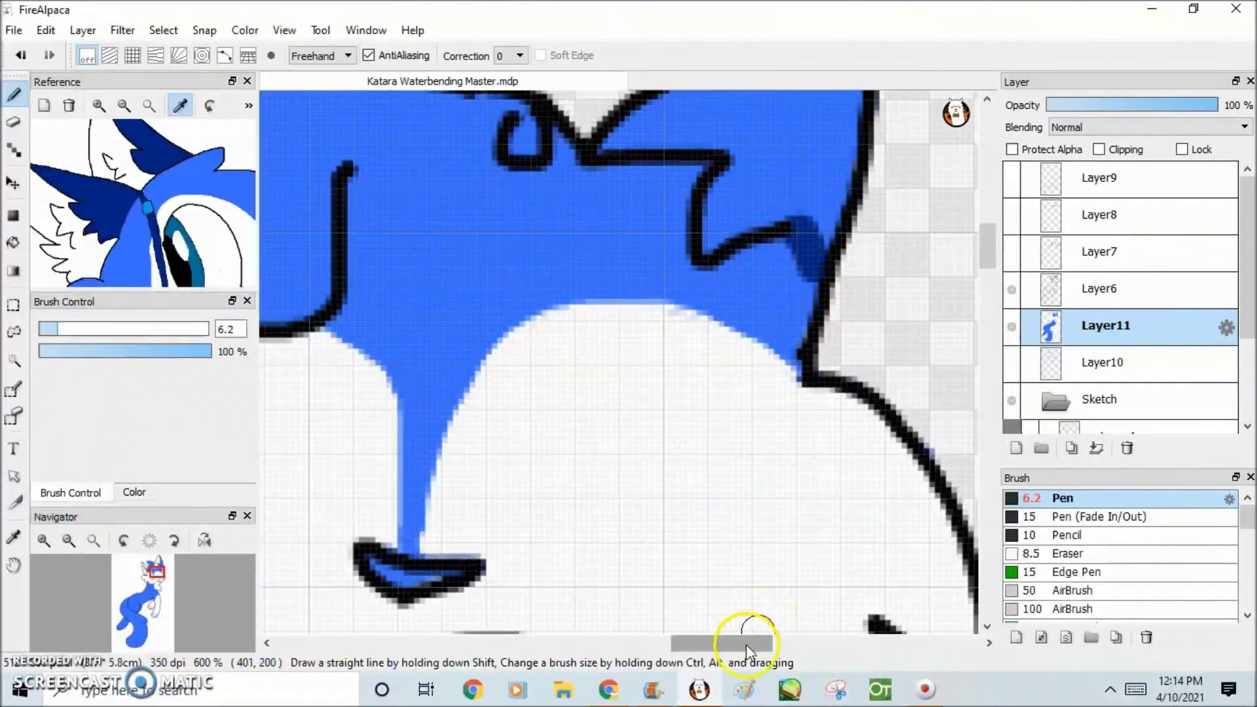
Step: Fill the right ear's outer fur with dark blue and touch up its edges and the small tuft with the Pen at 6.2
scroll(295, 281, "down", 3)
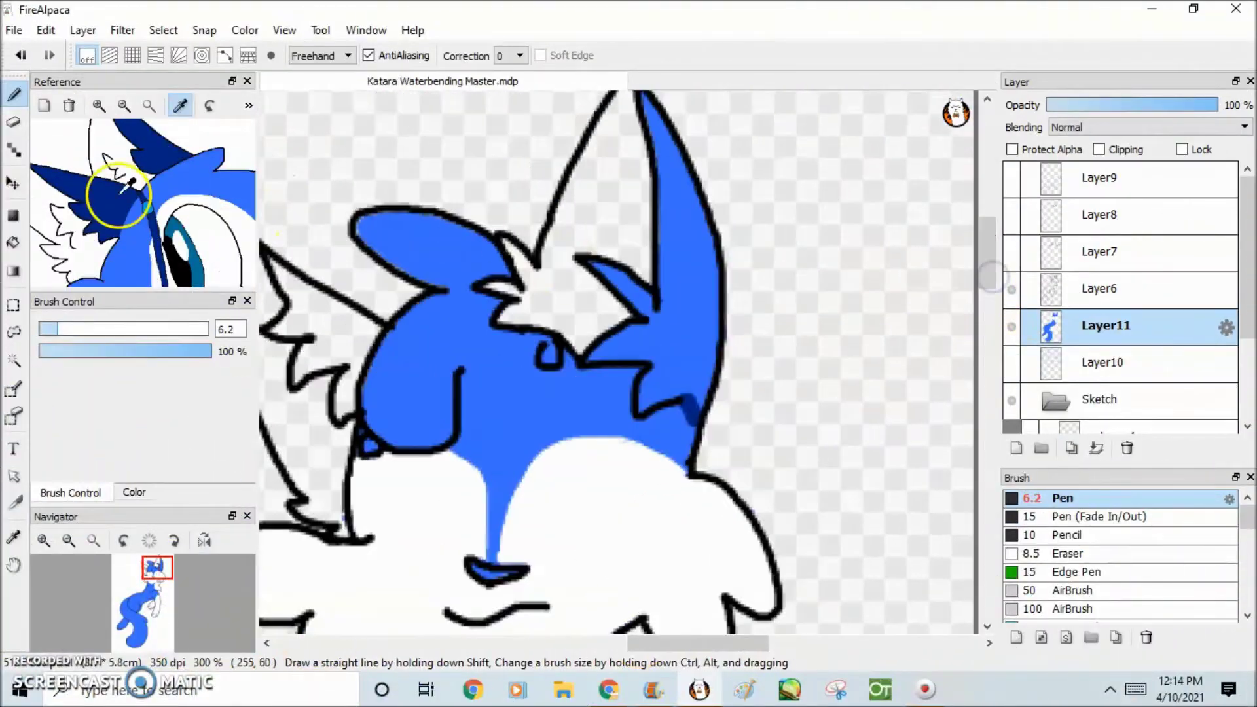
key("g")
left_click(720, 386)
scroll(720, 383, "up", 3)
key("b")
mouse_move(592, 358)
left_mouse_down()
mouse_move(593, 400)
mouse_move(681, 416)
left_mouse_up()
left_click_drag(988, 238, 989, 222)
left_click_drag(598, 443, 540, 357)
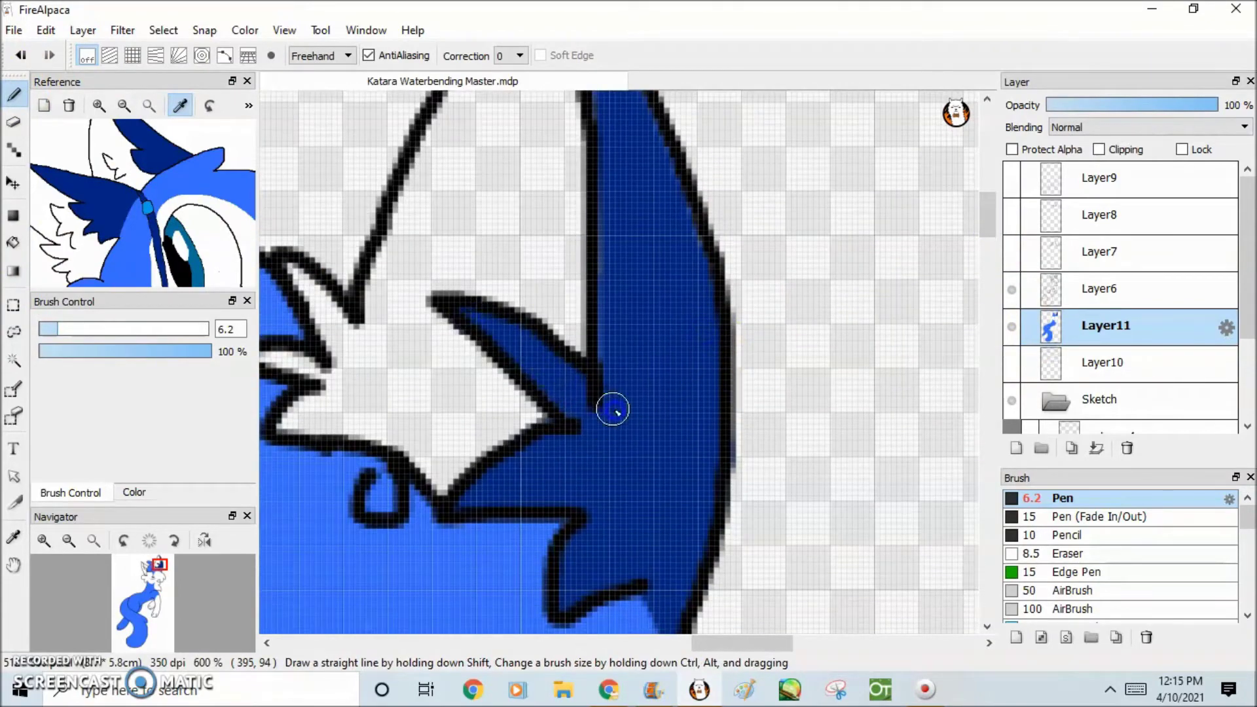
left_click_drag(988, 222, 987, 206)
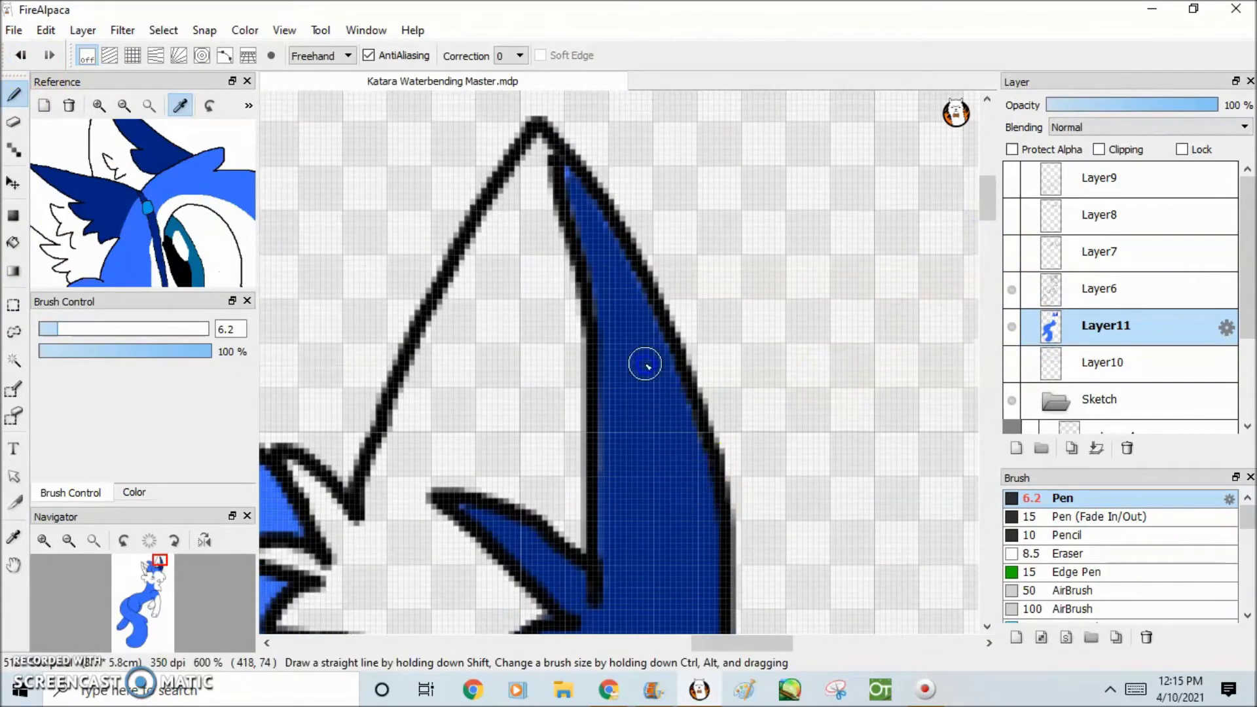
Step: Select the tufted fur section of the left ear and fill it with the same dark blue
scroll(696, 441, "down", 2)
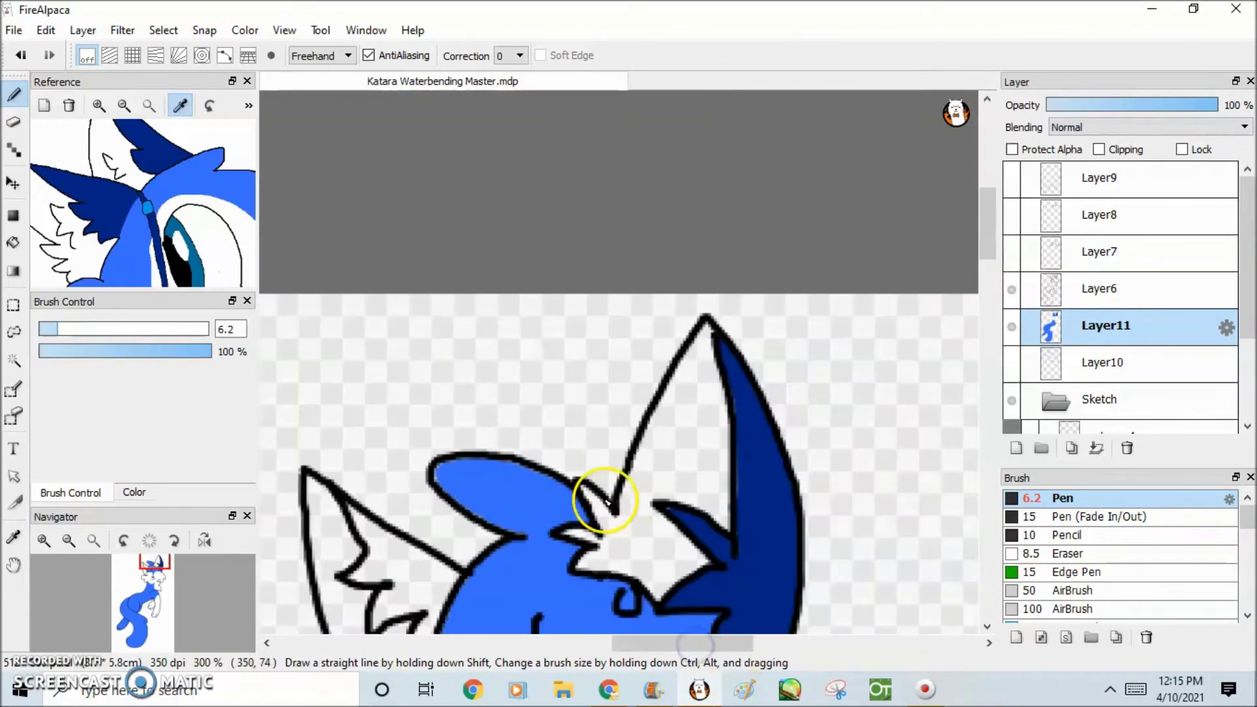
scroll(603, 504, "down", 3)
key("w")
left_click(393, 386)
key("b")
scroll(336, 351, "up", 2)
left_click_drag(337, 351, 286, 419)
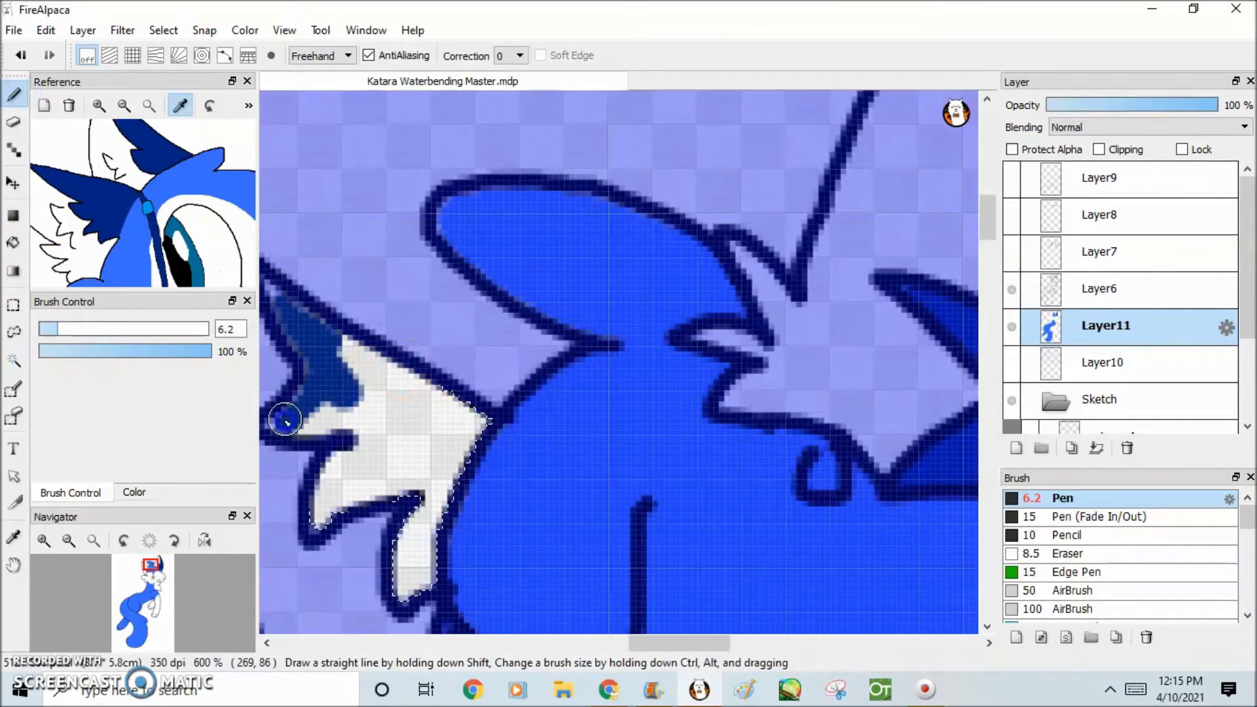
key("ctrl+z")
key("g")
left_click(308, 426)
key("b")
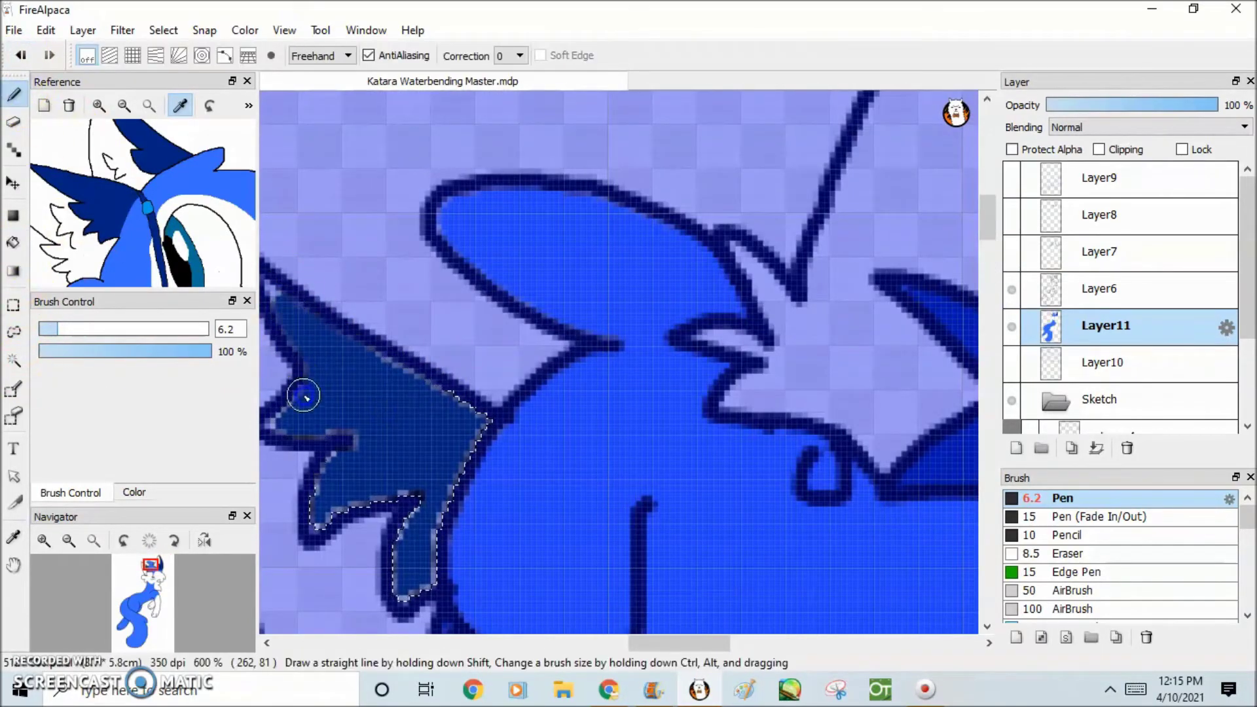
Step: Clear the selection and paint dark blue over the unpainted pixels along the left ear section's outline
left_click_drag(667, 643, 638, 639)
key("ctrl+d")
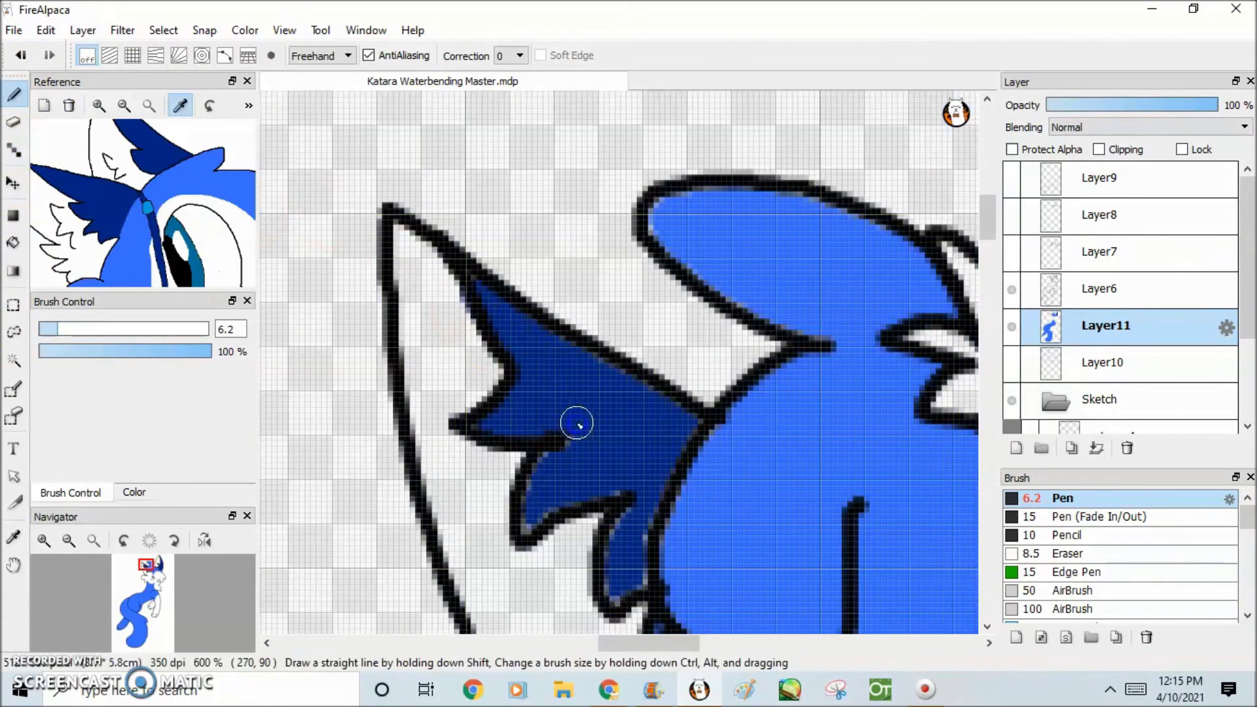
scroll(683, 444, "down", 2)
scroll(643, 385, "up", 2)
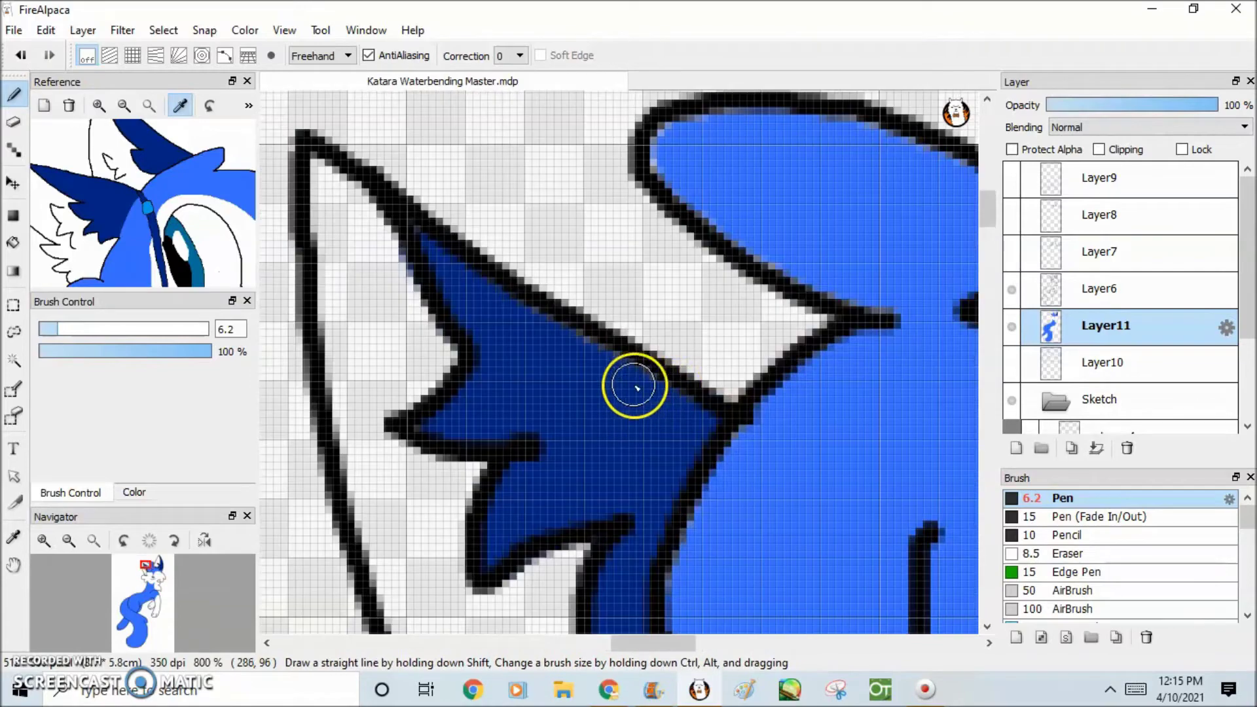
scroll(609, 421, "down", 2)
left_click_drag(661, 644, 633, 648)
Step: Select the uncoloured inner areas of both ears and fill them with white
left_click(13, 359)
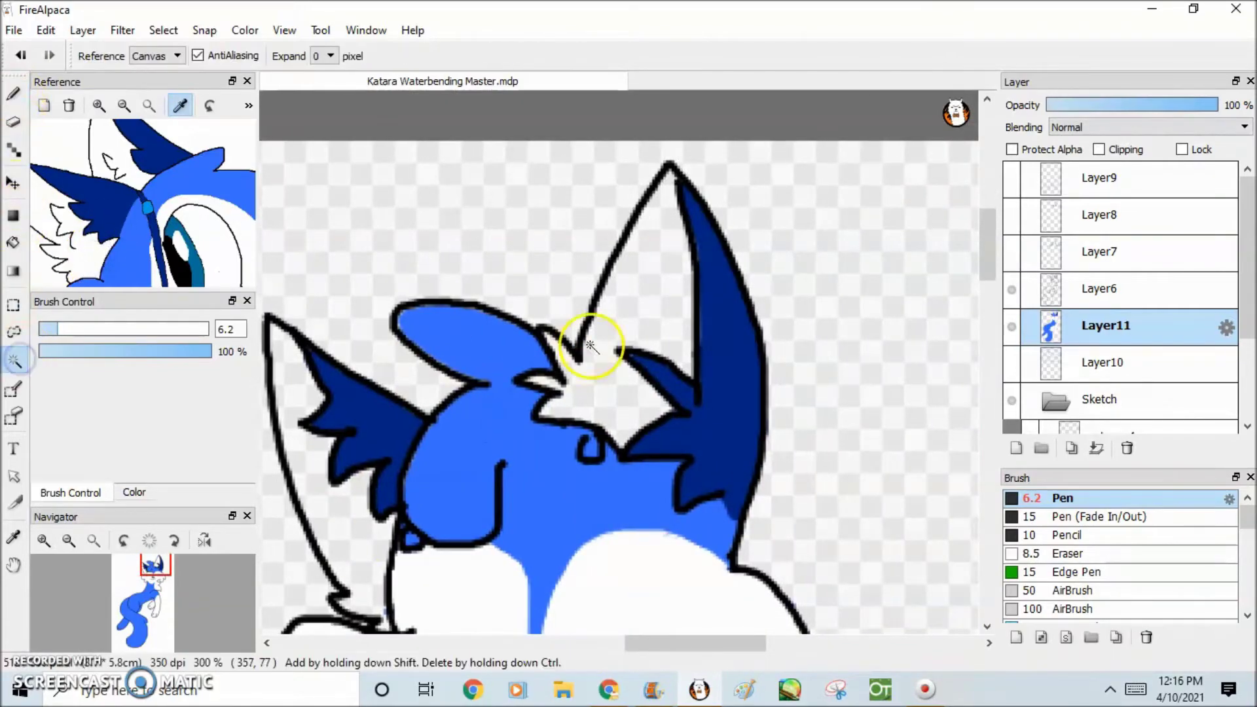
left_click(561, 359)
key("g")
left_click(13, 359)
left_click(351, 547)
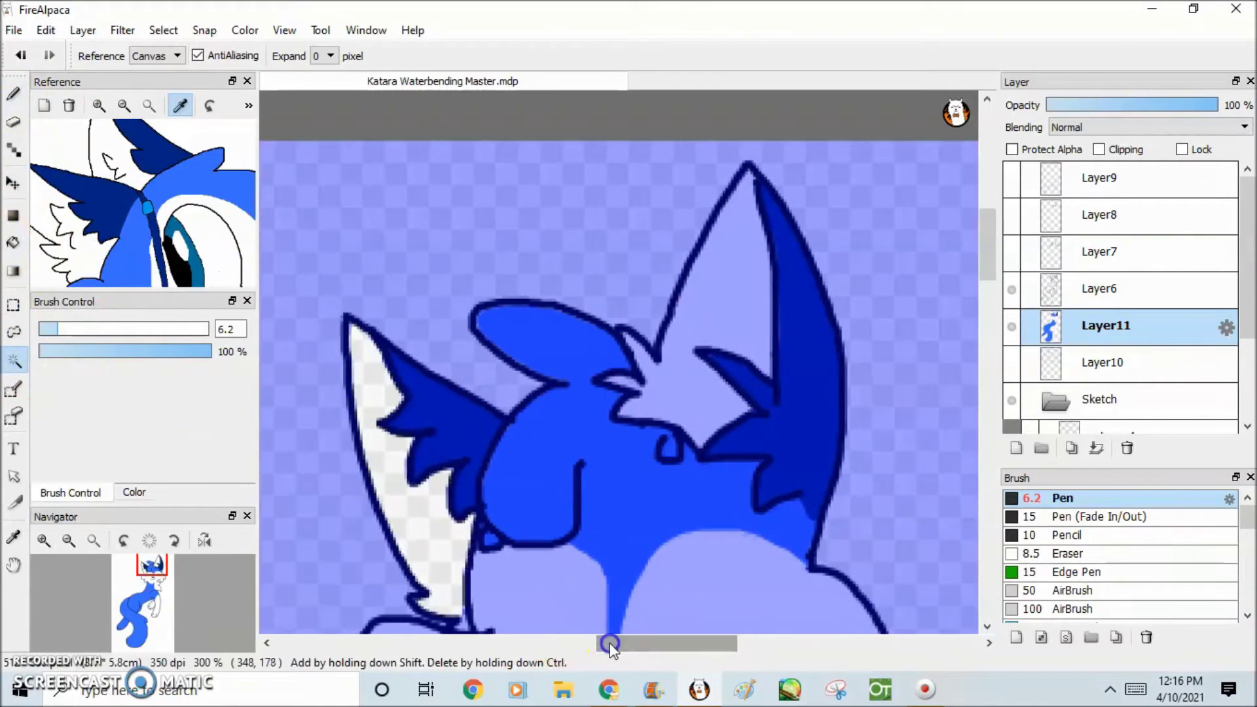
left_click(435, 519, "shift")
Step: Select the tail, enlarge the Pen and draw the edge of a marking across the upper tail near the back
left_click_drag(988, 278, 989, 387)
scroll(631, 463, "down", 2)
left_click(13, 360)
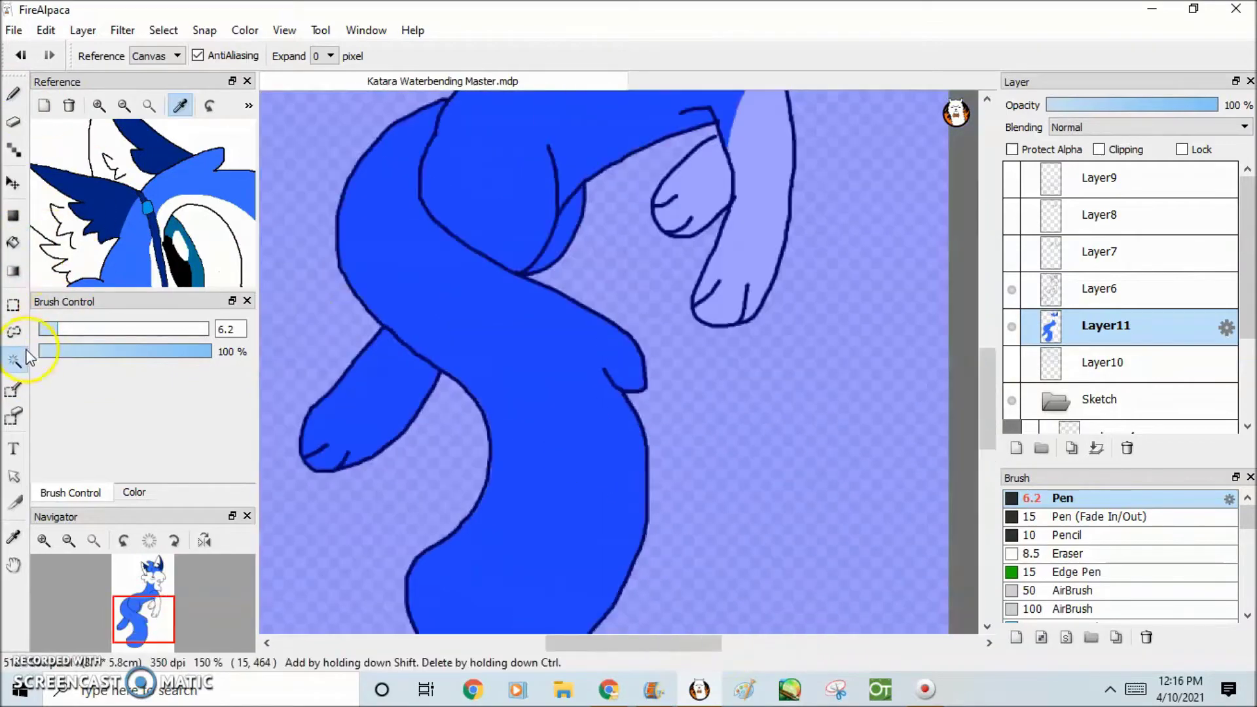
left_click(613, 335)
left_click(13, 94)
left_click_drag(56, 332, 67, 331)
left_click_drag(440, 117, 394, 152)
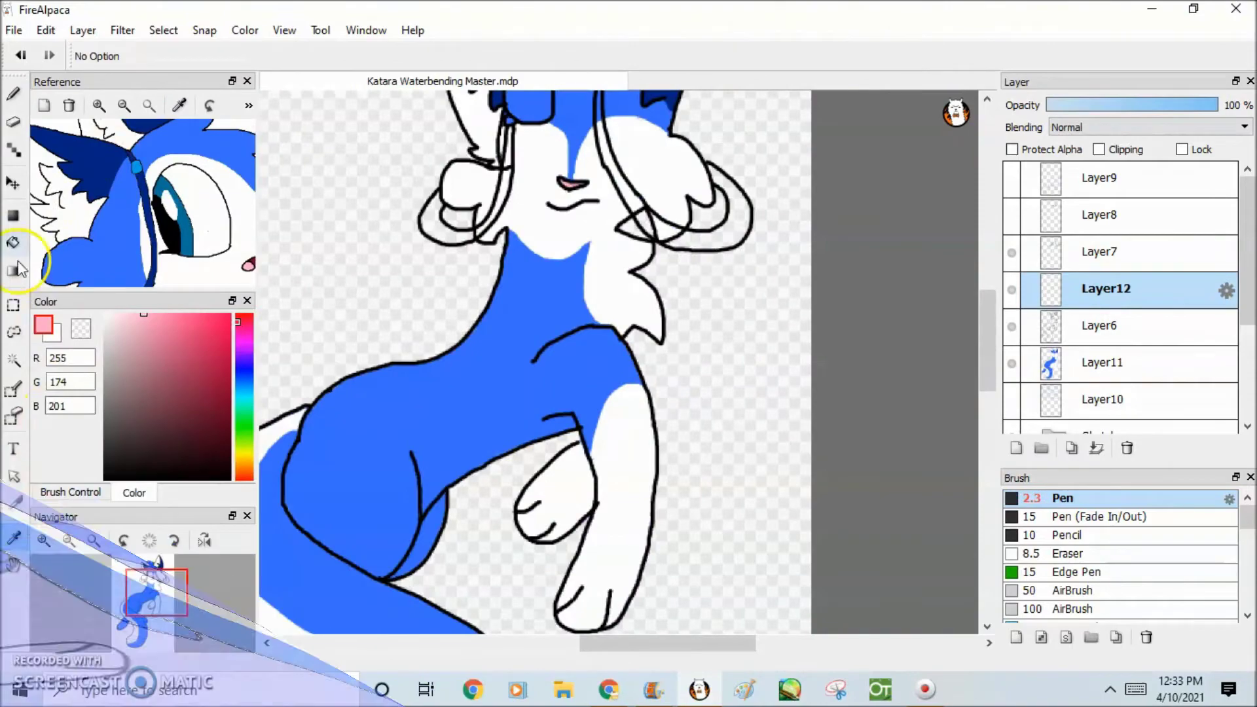
Step: On Layer12, fill the right hair loop's upper strand with dark blue (R 1, G 36, B 129) and hide Layer11
left_click(15, 100)
scroll(659, 294, "up", 3)
scroll(547, 247, "up", 3)
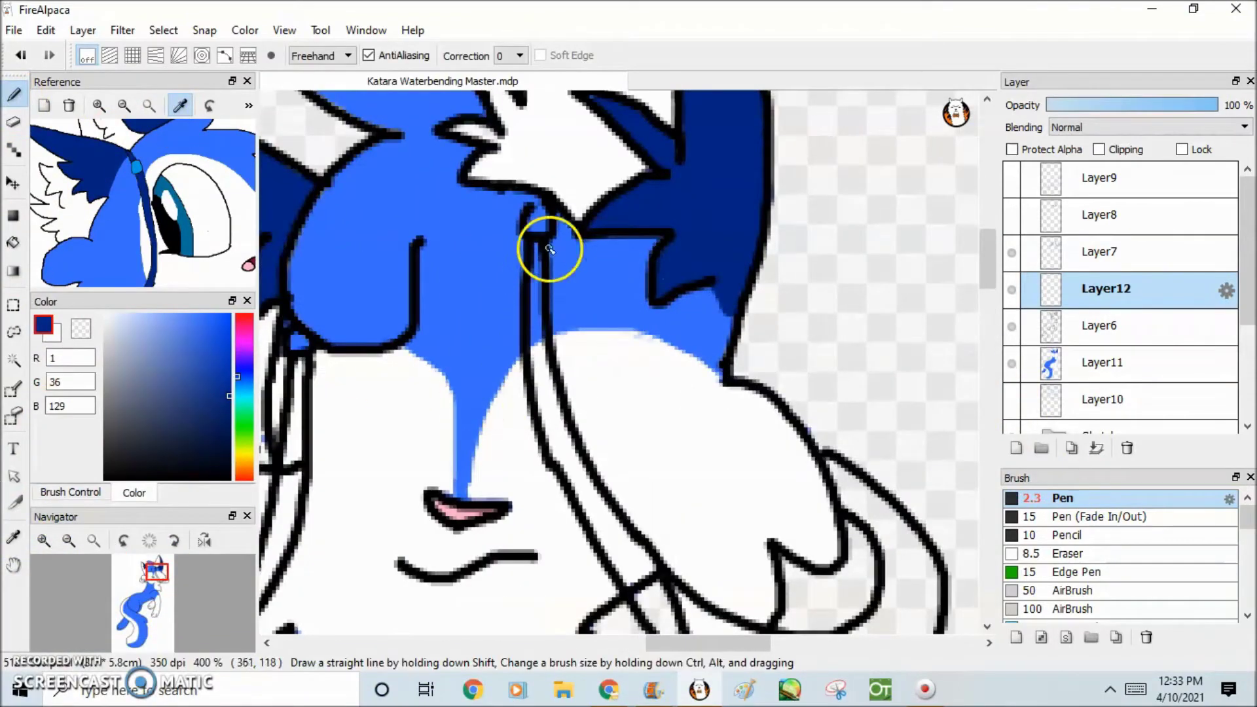
key("g")
left_click(583, 500)
left_click(1011, 362)
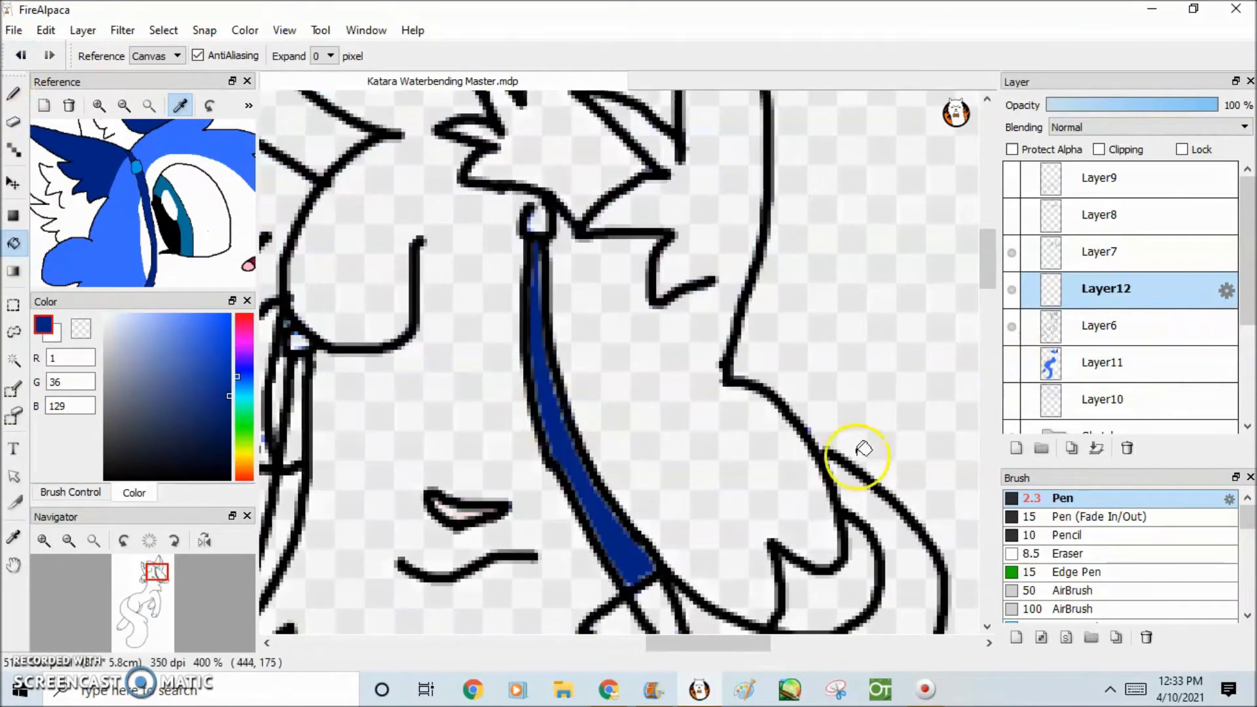
Step: Set the Pen to 8.5 and paint the right hair loop dark blue where it crosses the cheek fur lines
scroll(811, 367, "down", 3)
key("b")
scroll(638, 188, "up", 2)
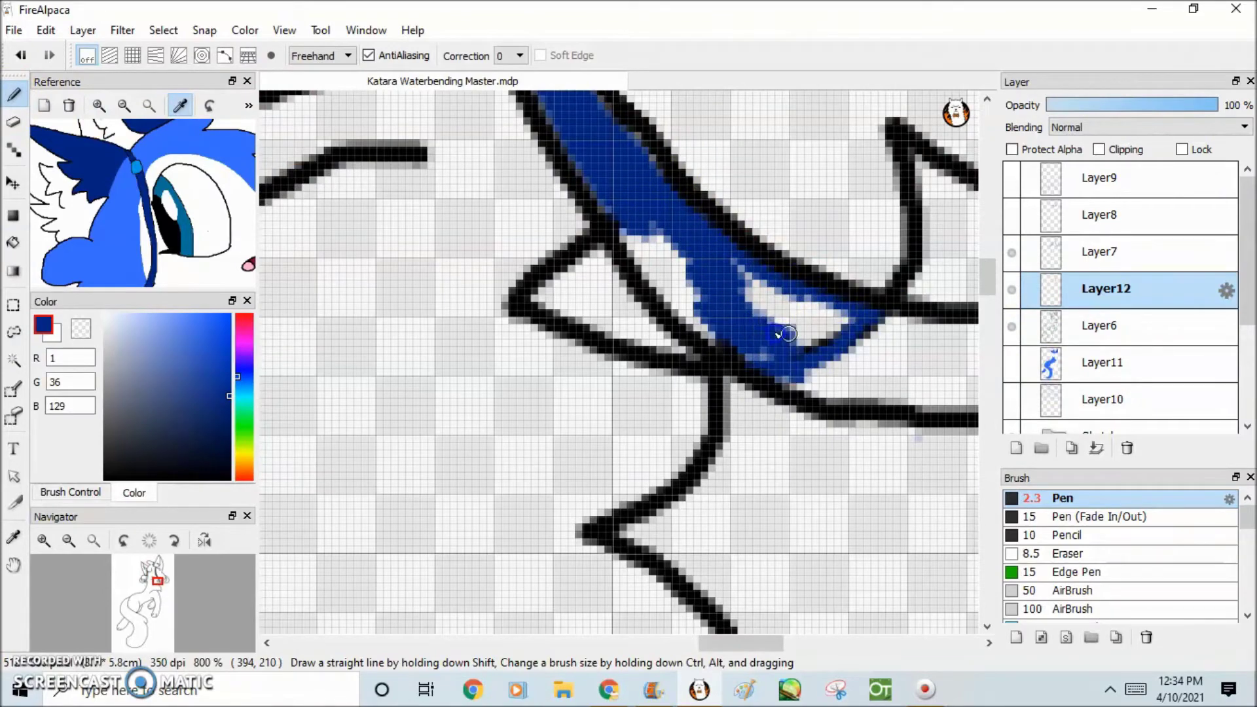
left_click(85, 490)
left_click_drag(762, 316, 674, 267)
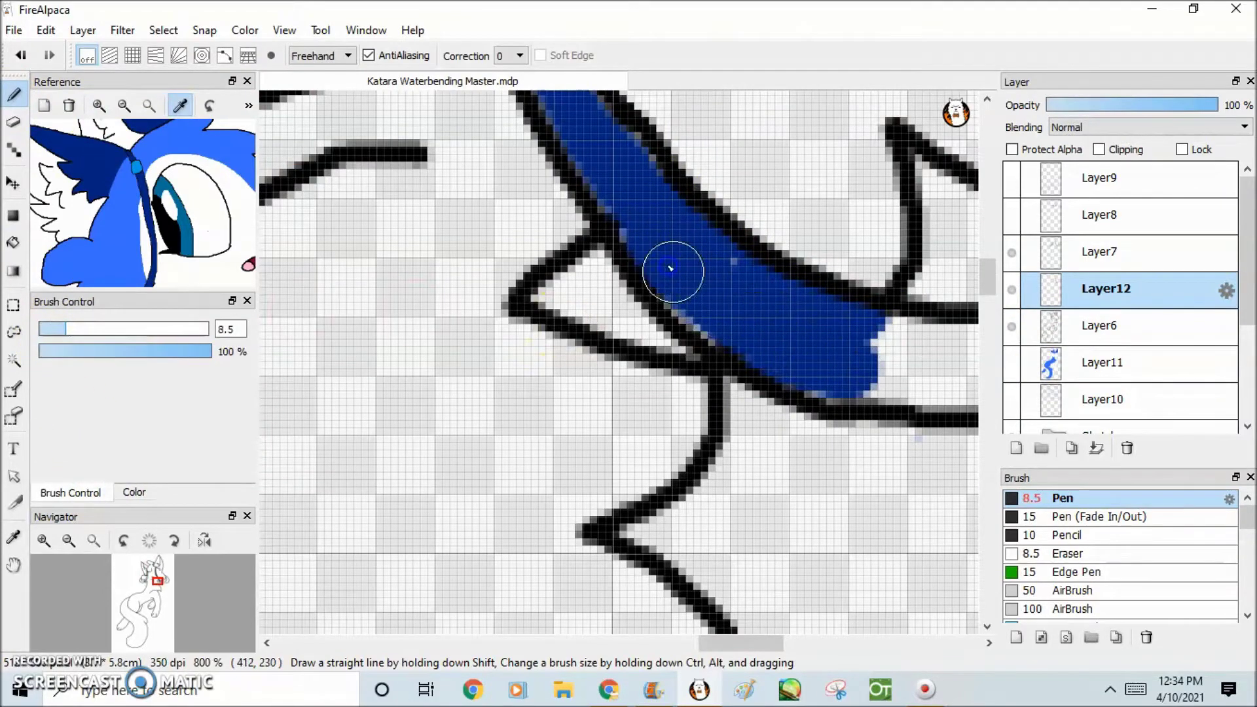
Step: Fill the remaining outer curve of the right hair loop with dark blue
scroll(720, 315, "down", 3)
key("g")
left_click(834, 349)
key("b")
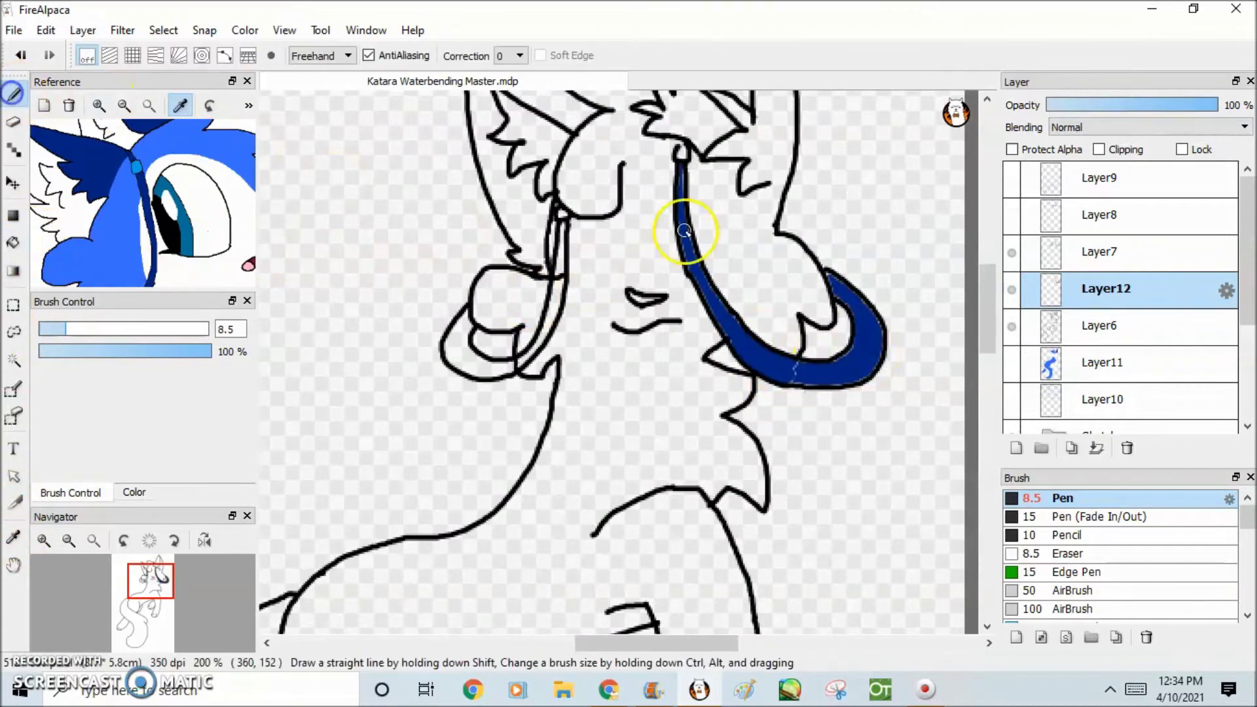
Step: Reduce the Pen to 5.2 and paint over the pale gaps along the right hair loop's inner and outer edges
scroll(687, 225, "up", 4)
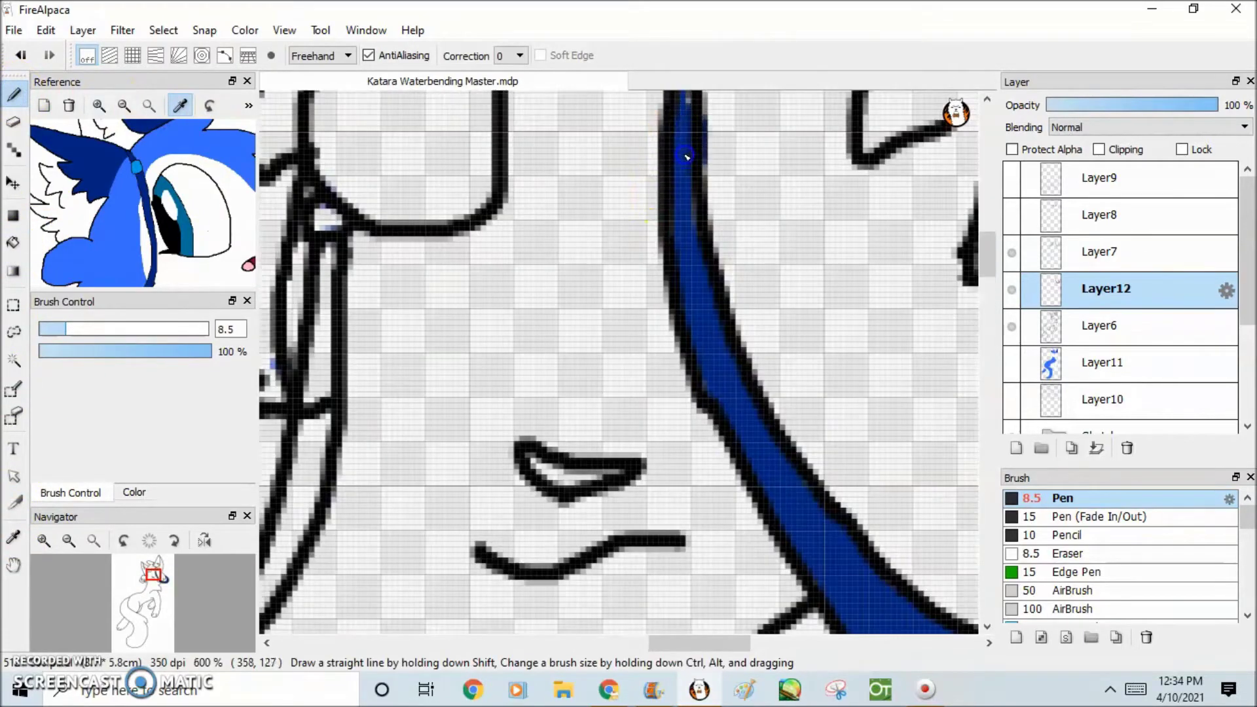
left_click_drag(687, 157, 617, 360)
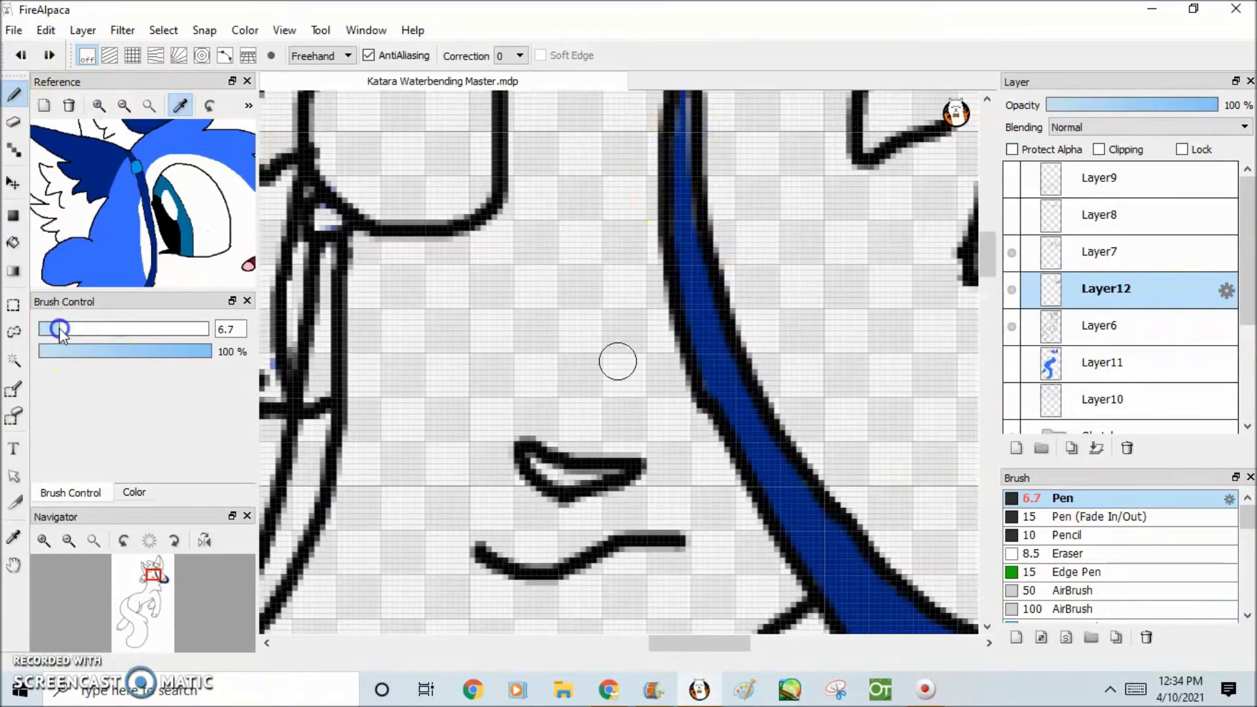
scroll(618, 360, "down", 2)
scroll(679, 368, "up", 2)
scroll(668, 581, "down", 2)
scroll(668, 581, "down", 2)
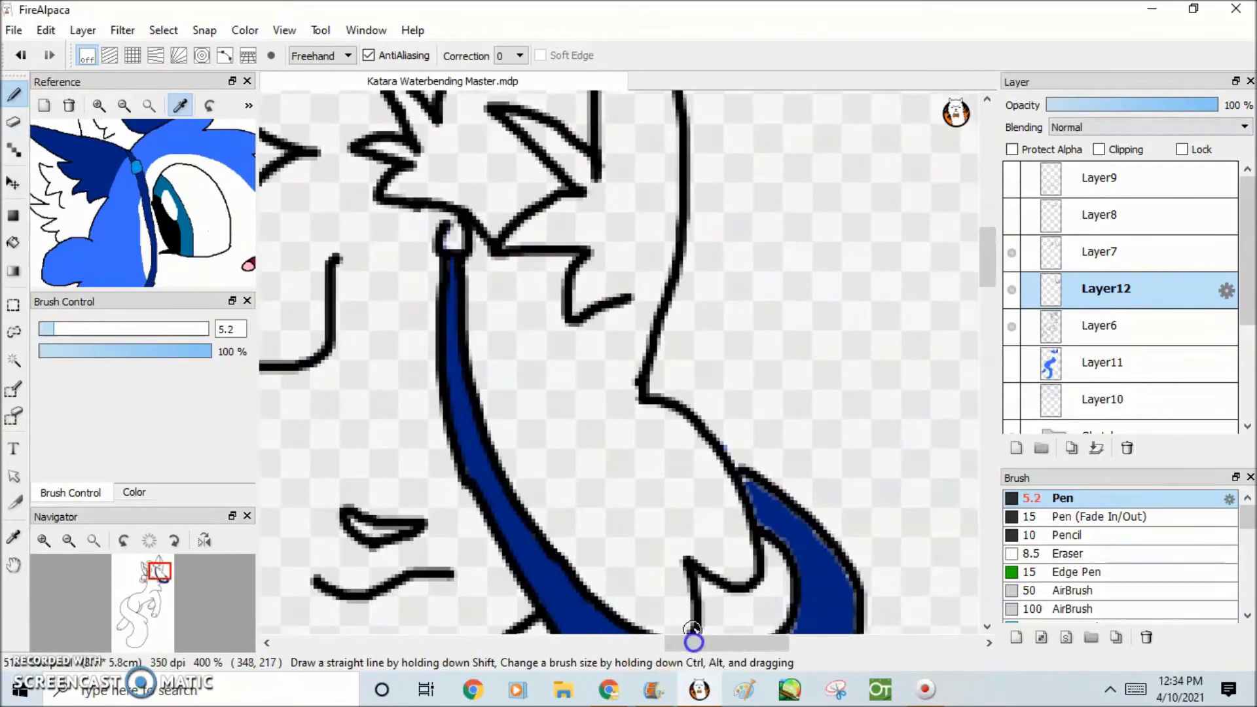
scroll(692, 640, "up", 4)
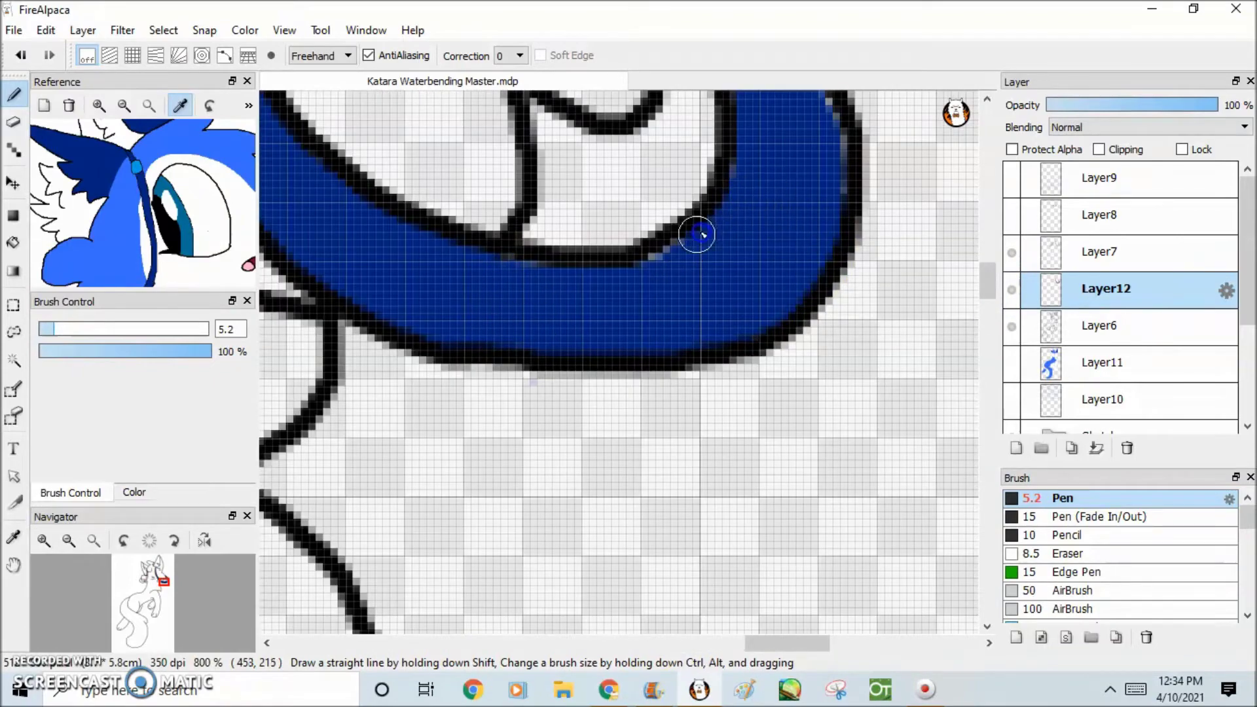
mouse_move(995, 291)
left_mouse_down()
mouse_move(995, 254)
mouse_move(996, 288)
left_mouse_up()
left_click(645, 457)
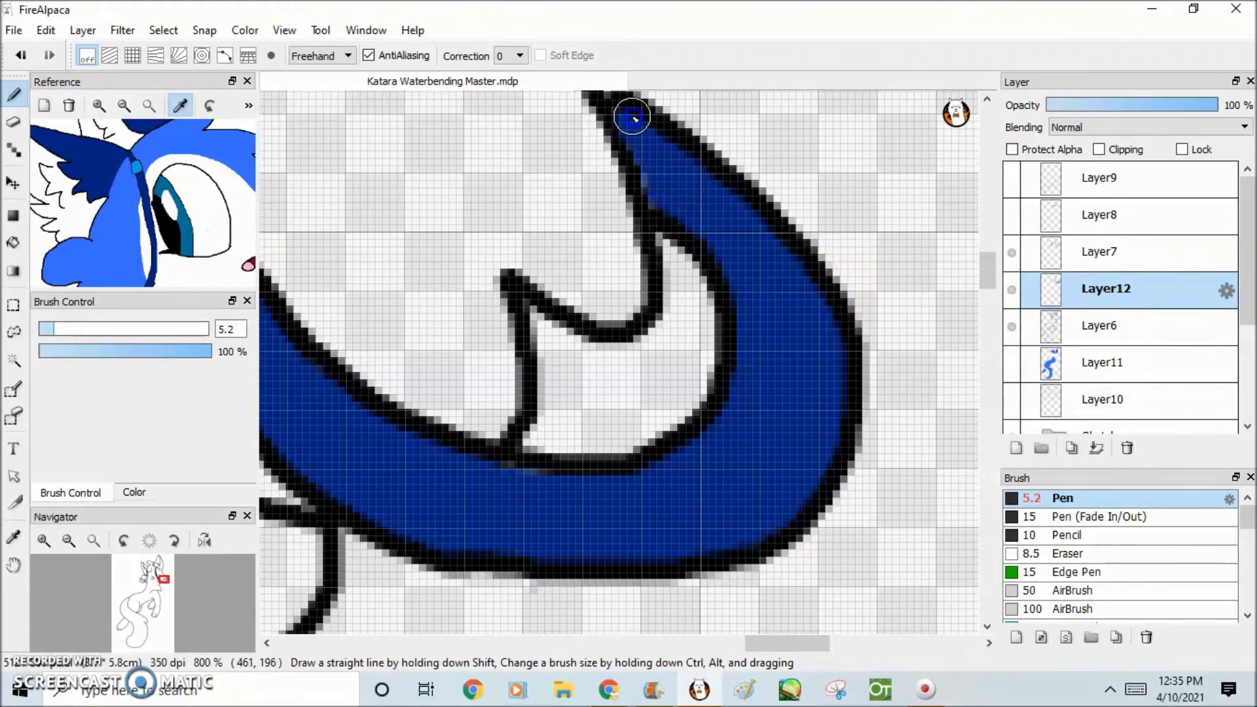
Step: Close off the left hair loop with a dark blue stroke and fill the loop and its strand with dark blue
scroll(662, 473, "down", 1)
scroll(707, 426, "up", 1)
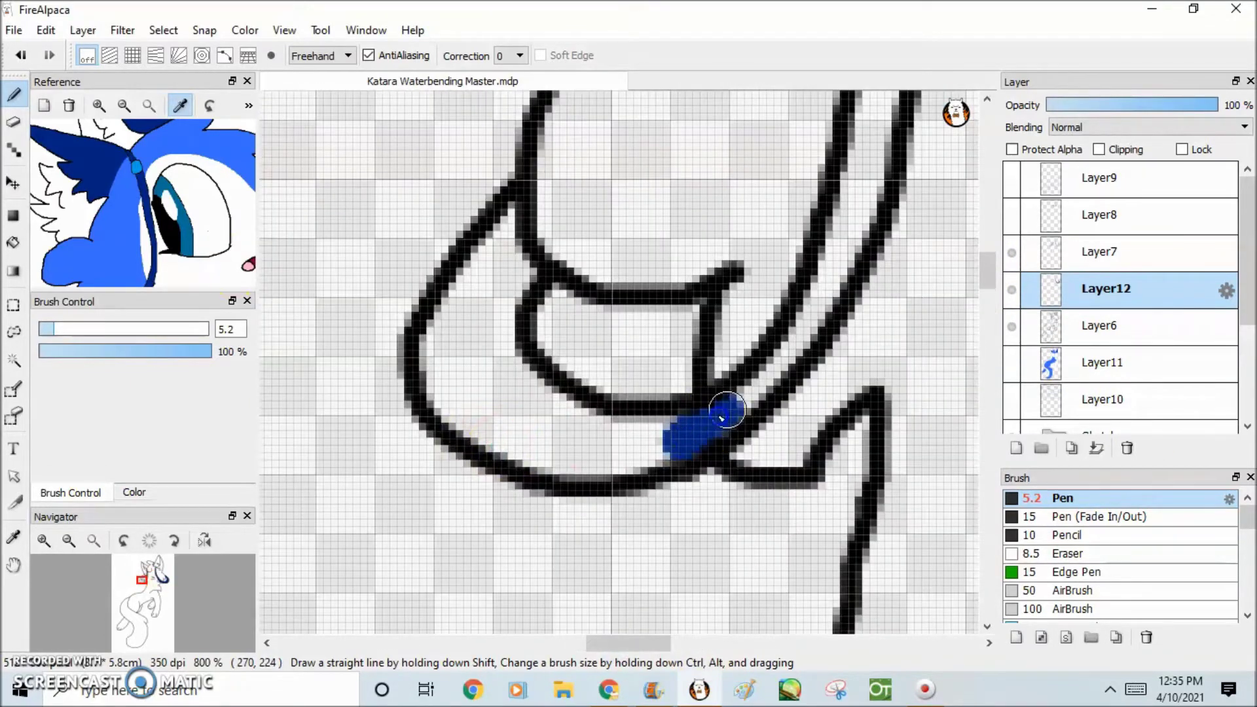
left_click(13, 242)
left_click(877, 314)
left_click(885, 163)
left_click(567, 522)
Step: Paint over the pale gaps along the edges of the left hair loop and its strand with dark blue
left_click(14, 93)
left_click_drag(845, 465, 743, 603)
left_click_drag(990, 271, 992, 296)
left_click_drag(704, 429, 519, 411)
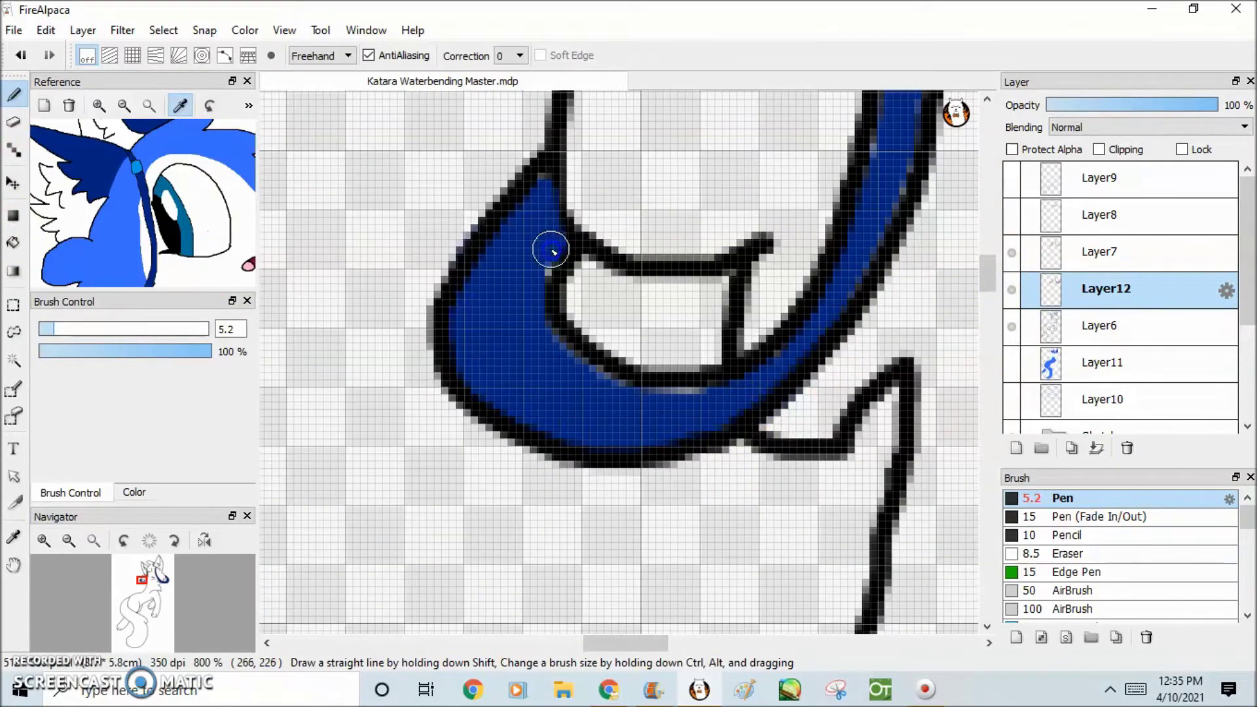
scroll(705, 404, "down", 1)
left_click(858, 269)
left_click_drag(995, 289, 989, 331)
Step: Show Layer11 again to check the blue fur with the hair loops, and make it the active layer
scroll(716, 622, "down", 4)
left_click(1011, 362)
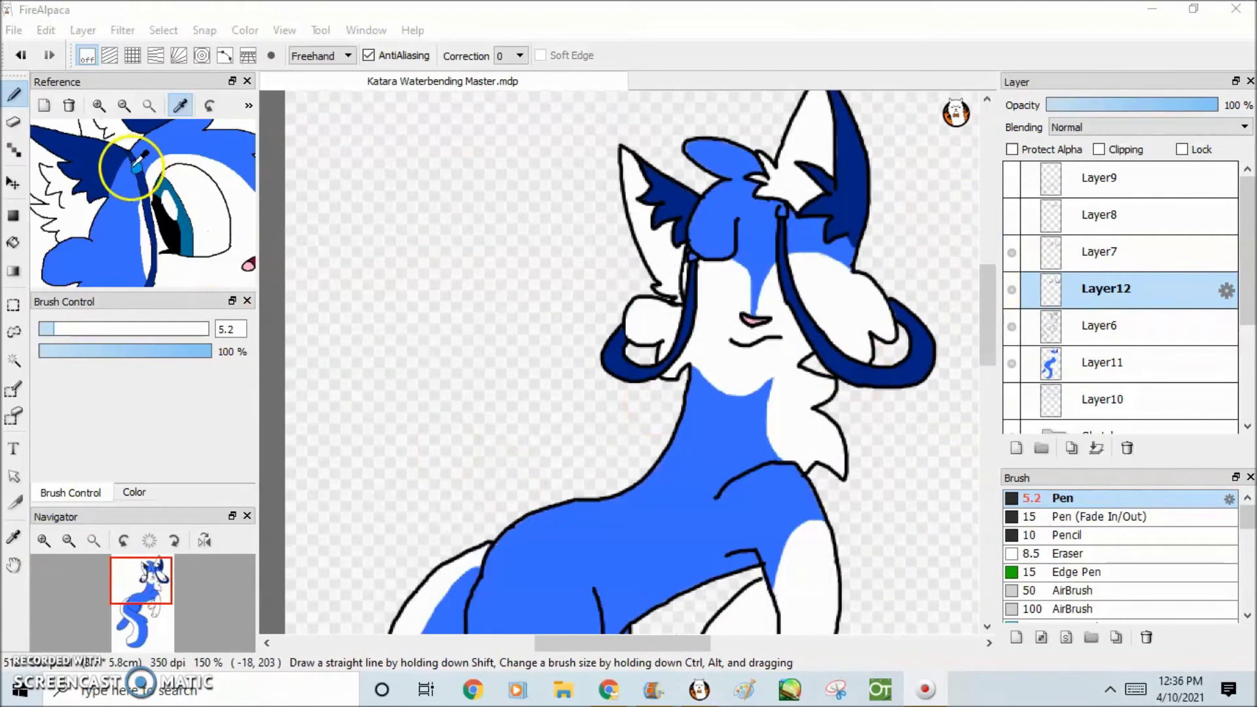
double_click(1107, 399)
left_click(717, 208)
left_click(1102, 325)
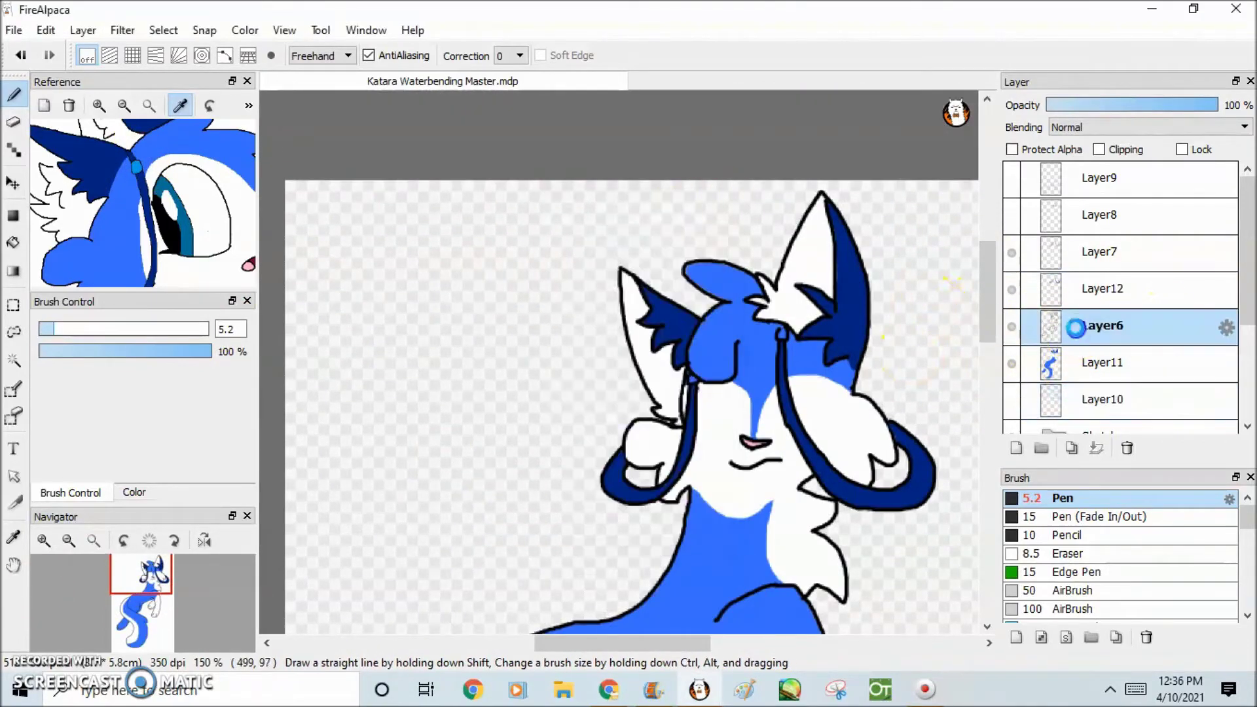
scroll(785, 308, "up", 6)
left_click(1087, 362)
left_click(1016, 448)
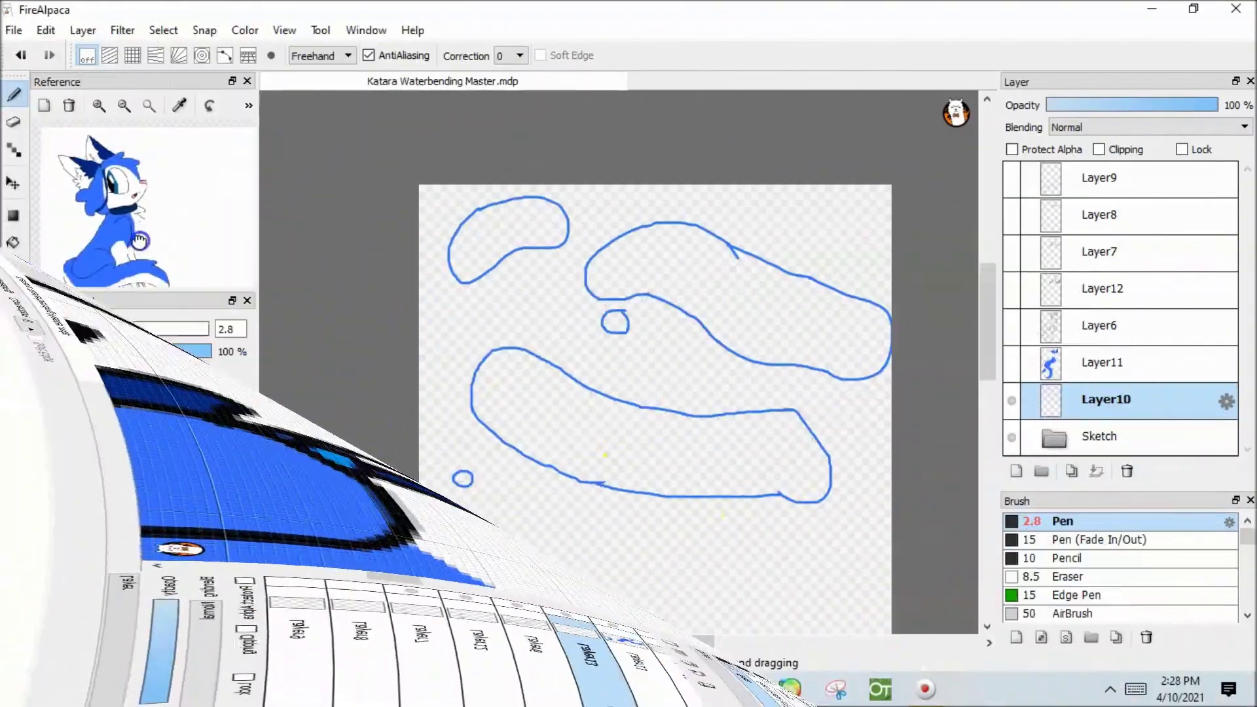
Step: On Layer10, fill the three long water shapes and two droplets with blue (R 52, G 117, B 248)
left_click(135, 491)
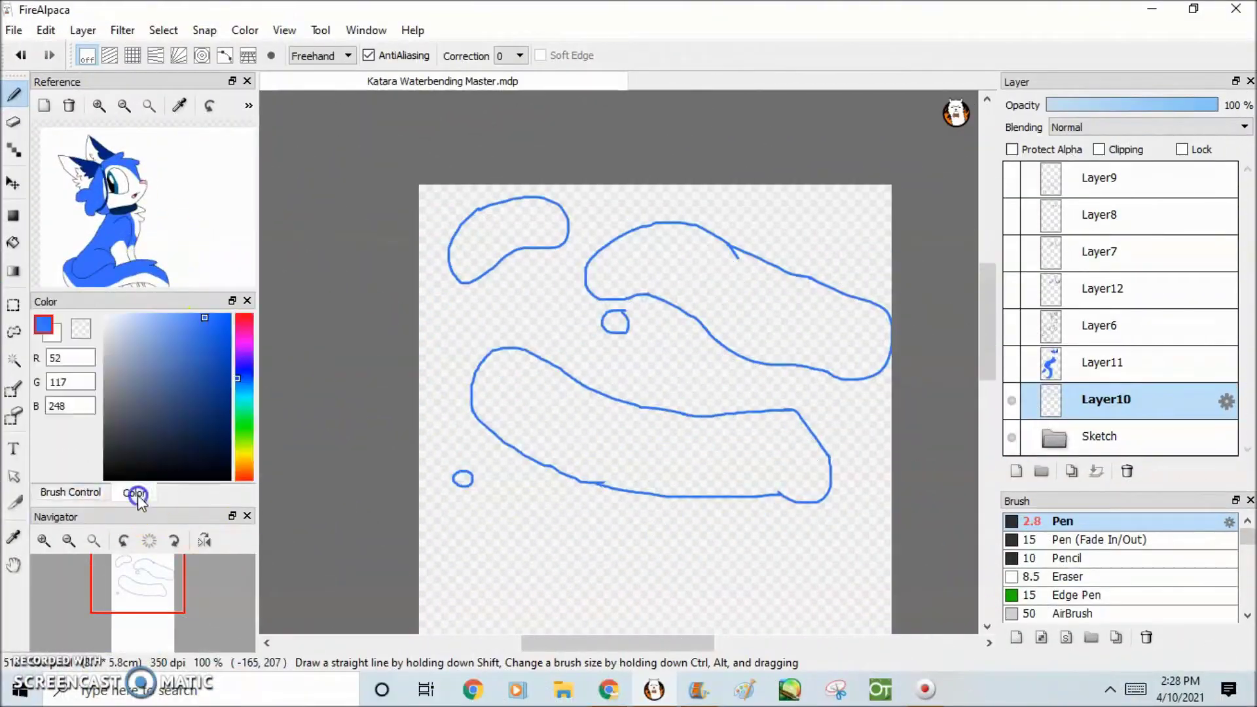
left_click(71, 492)
left_click(13, 242)
left_click(576, 435)
left_click(463, 478)
left_click(614, 322)
left_click(667, 279)
left_click(504, 237)
left_click(13, 94)
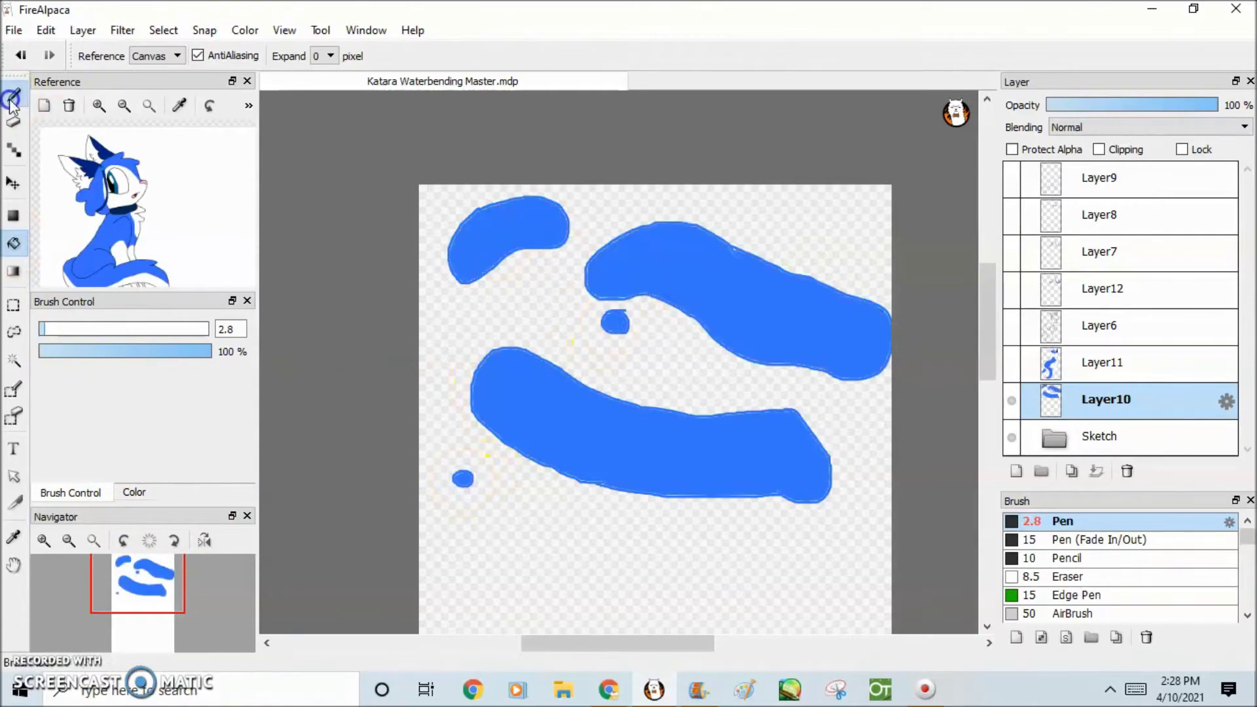
Step: Enlarge the Pen to 8.3 and try painting over the pale seam at the lower water stream's left edge
key("ctrl+plus")
left_click_drag(58, 328, 65, 329)
mouse_move(393, 131)
left_mouse_down()
mouse_move(364, 194)
mouse_move(383, 446)
left_mouse_up()
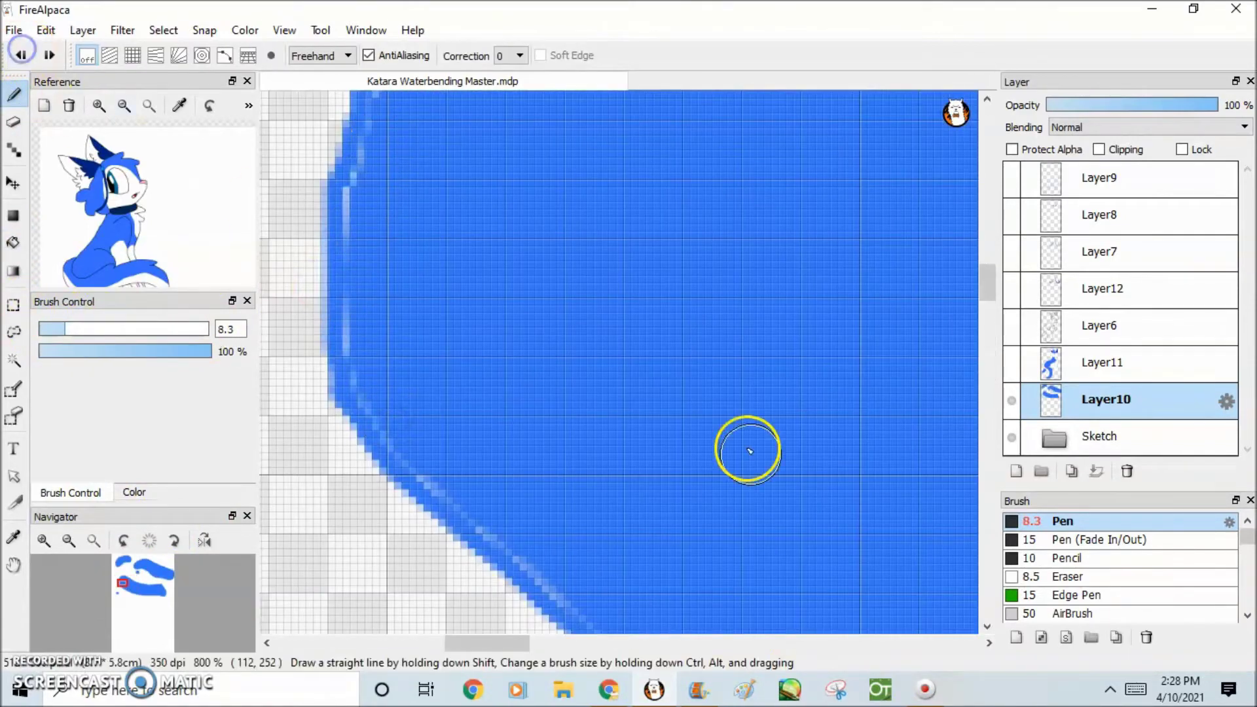
key("ctrl+minus")
key("ctrl+minus")
Step: Hide Layer10 and, on Layer9, fill all five water outlines with the same blue
left_click(1011, 401)
scroll(945, 287, "down", 5)
key("g")
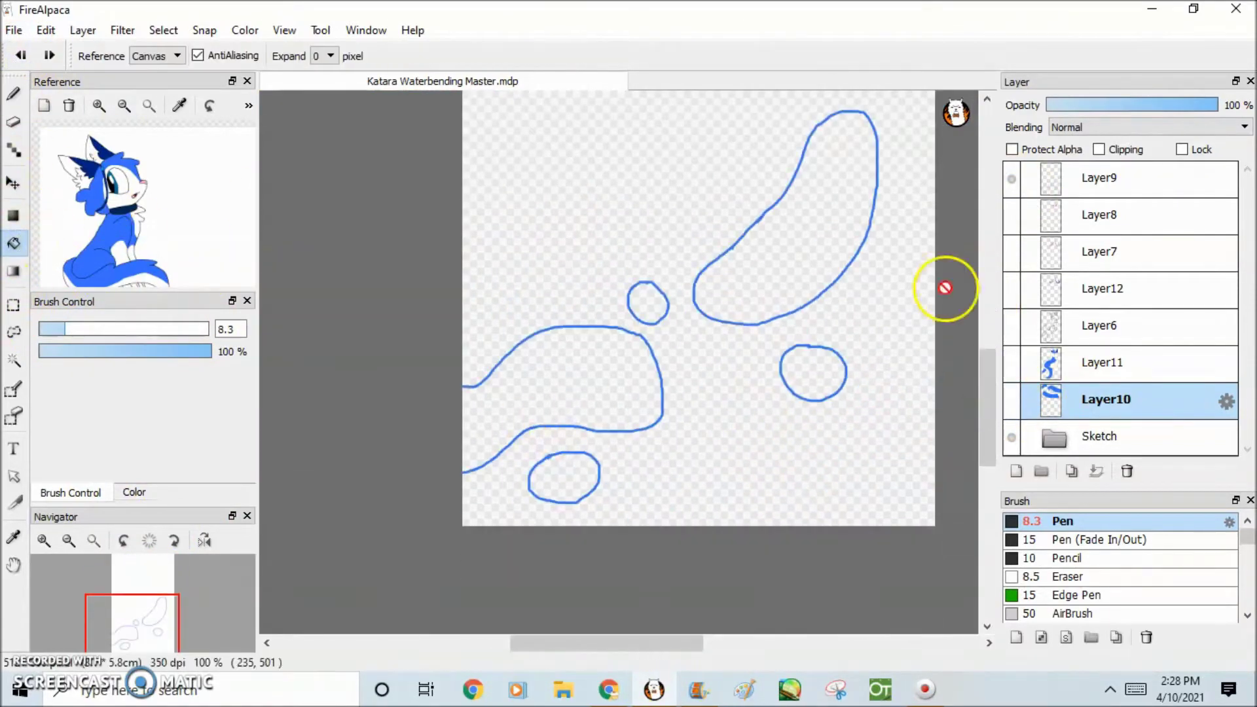
left_click(1100, 178)
left_click(466, 403)
left_click(563, 478)
left_click(813, 374)
left_click(786, 216)
left_click(648, 303)
Step: Paint over the pale seams of Layer9's left stream, the blob below it and the small droplet above it with blue
key("b")
scroll(603, 447, "up", 2)
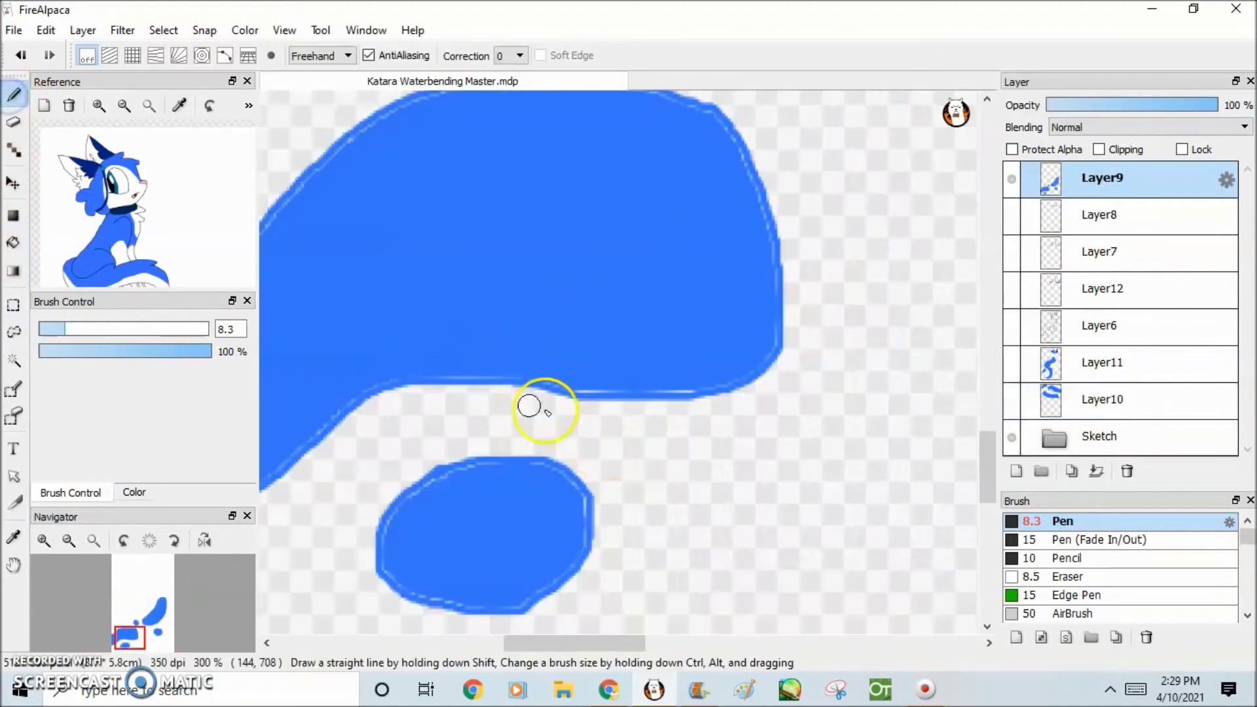
left_click_drag(576, 643, 540, 642)
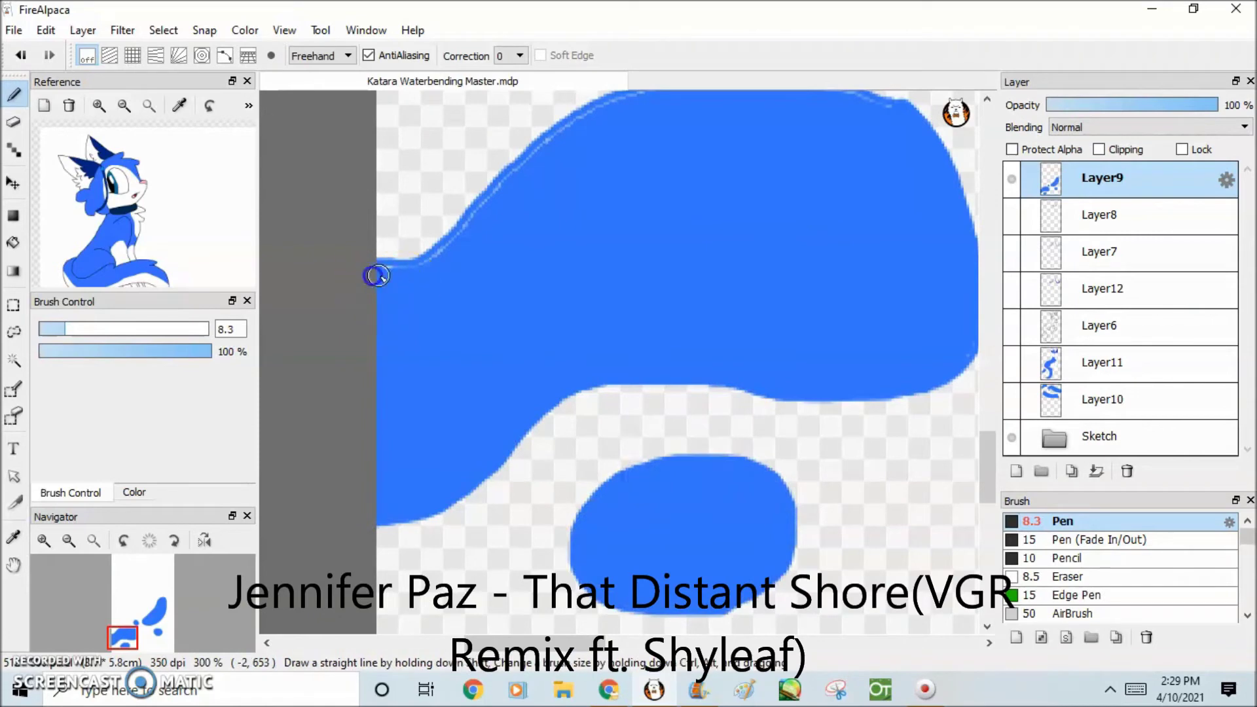
scroll(608, 624, "right", 3)
scroll(628, 231, "up", 3)
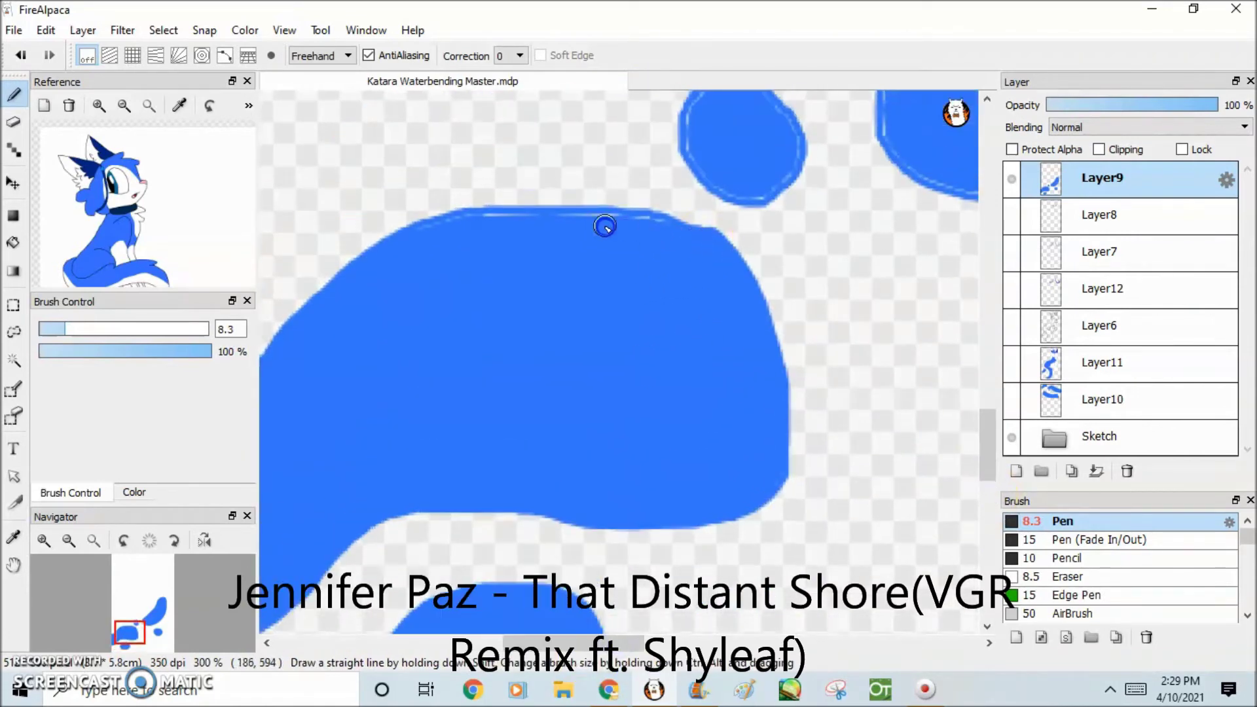
scroll(729, 206, "up", 2)
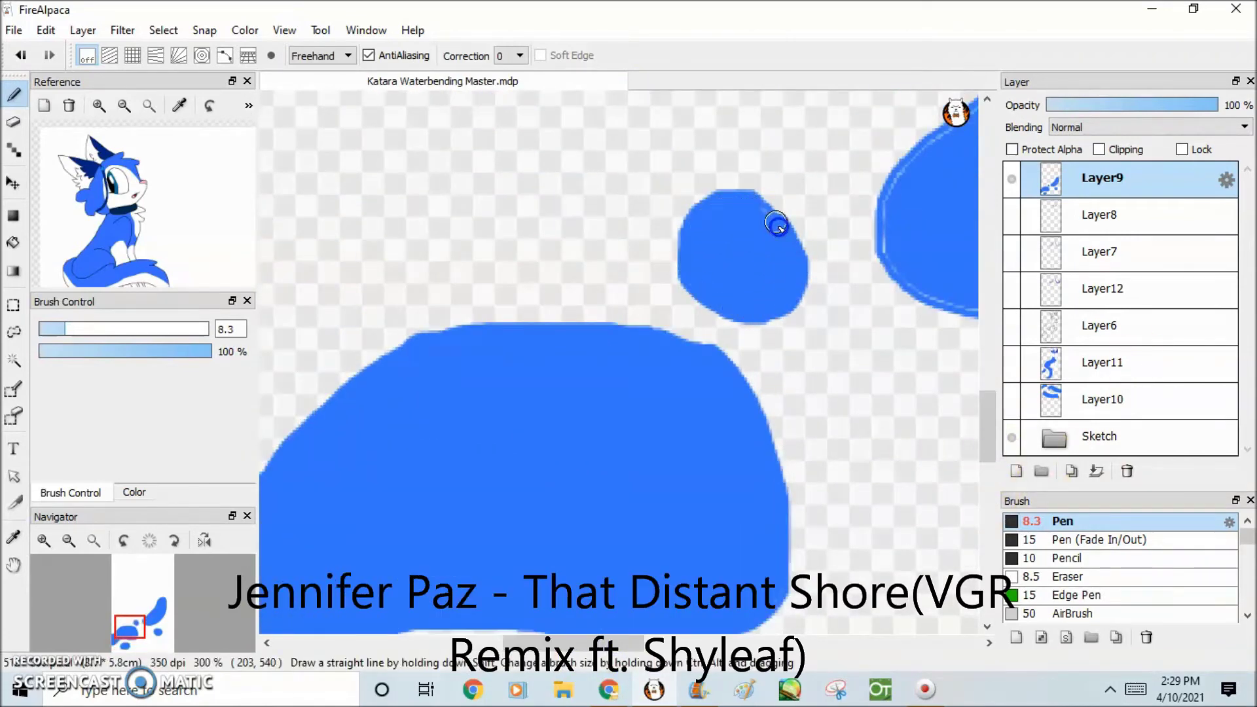
Step: Paint over the pale seams of Layer9's right droplet and large curved stream with blue
scroll(783, 233, "right", 7)
scroll(782, 233, "up", 2)
mouse_move(726, 458)
left_mouse_down()
mouse_move(667, 468)
mouse_move(696, 596)
mouse_move(830, 573)
left_mouse_up()
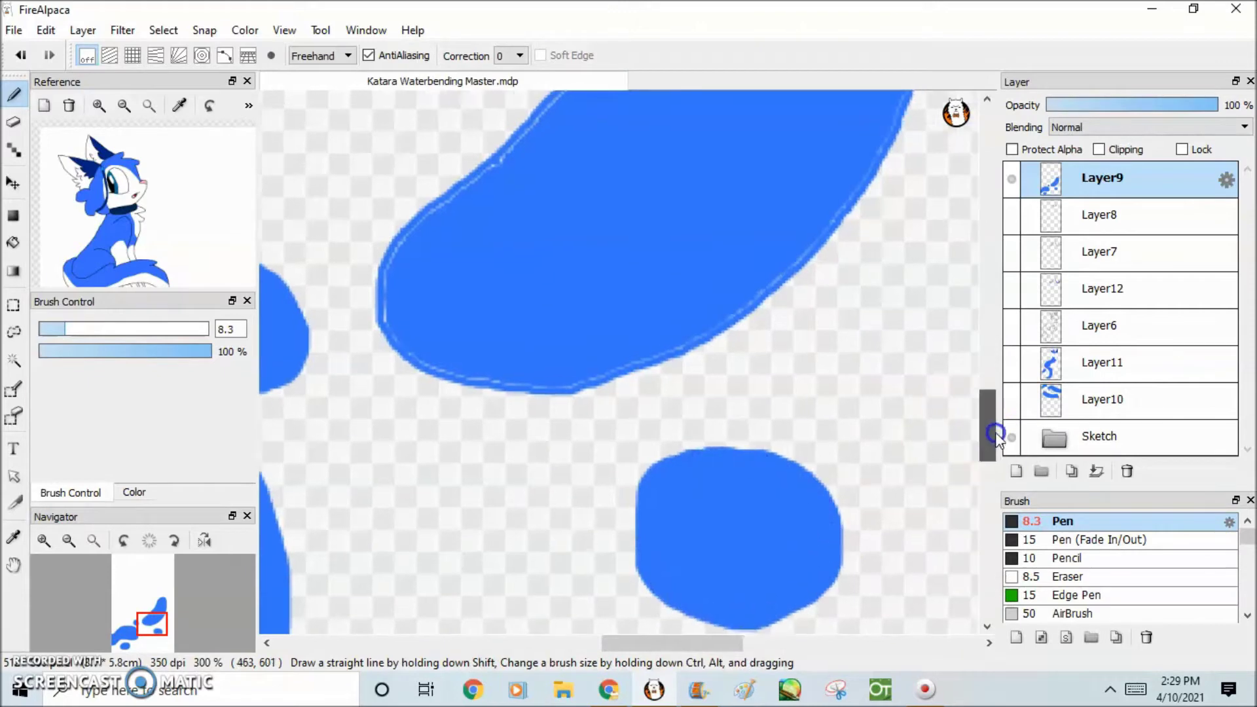
scroll(992, 445, "up", 4)
left_click(676, 186)
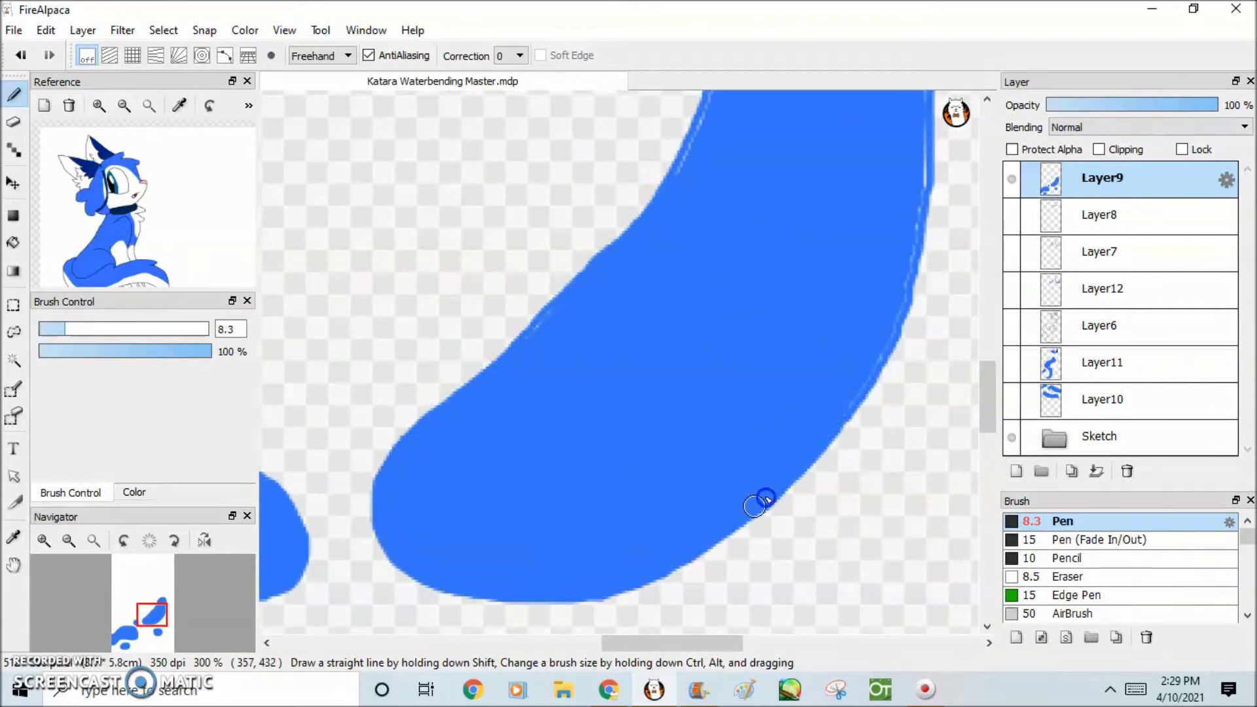
scroll(988, 383, "up", 4)
left_click(841, 627)
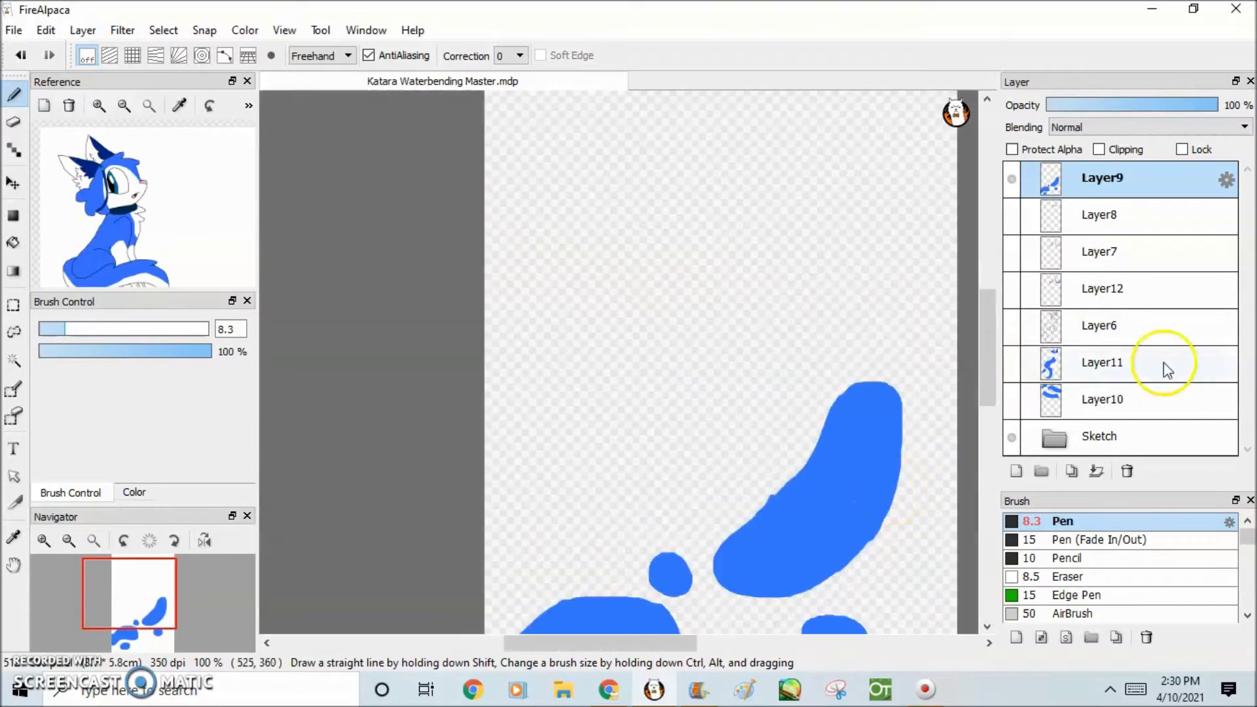
Step: Hide Layer9, show Layer10, and paint over the pale seams of its far-left droplet and lower stream with blue
left_click(1026, 401)
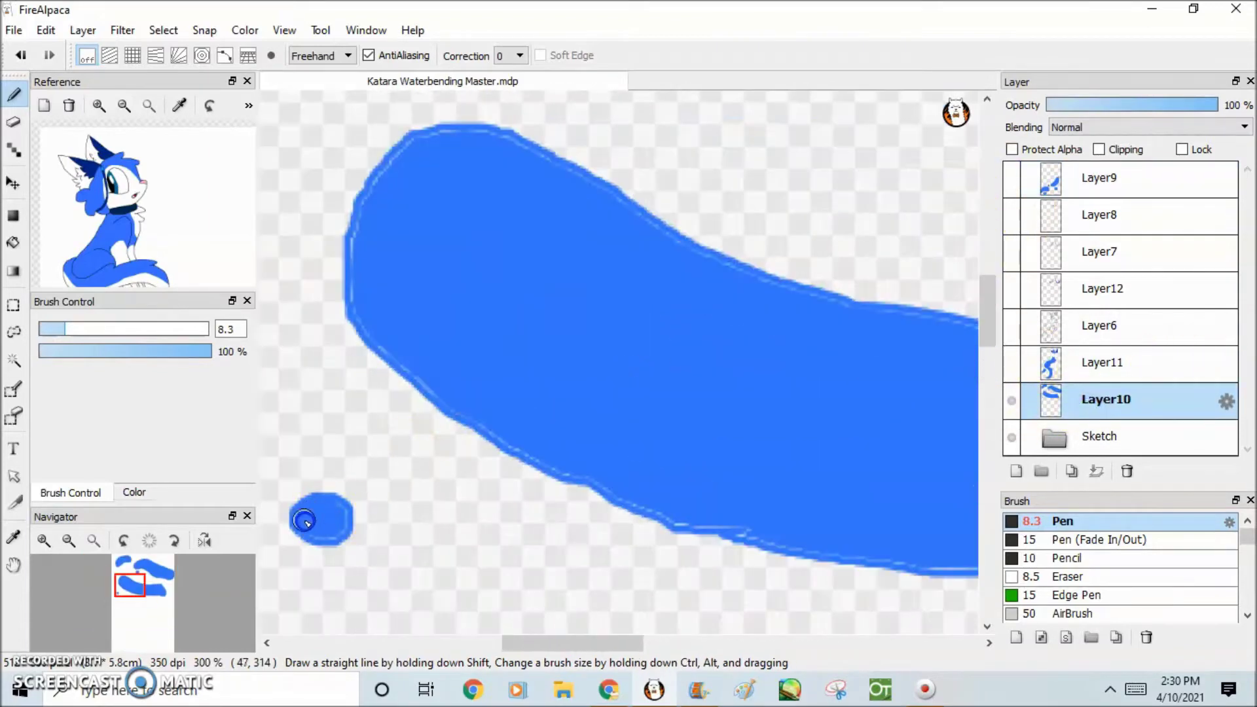
left_click(568, 465)
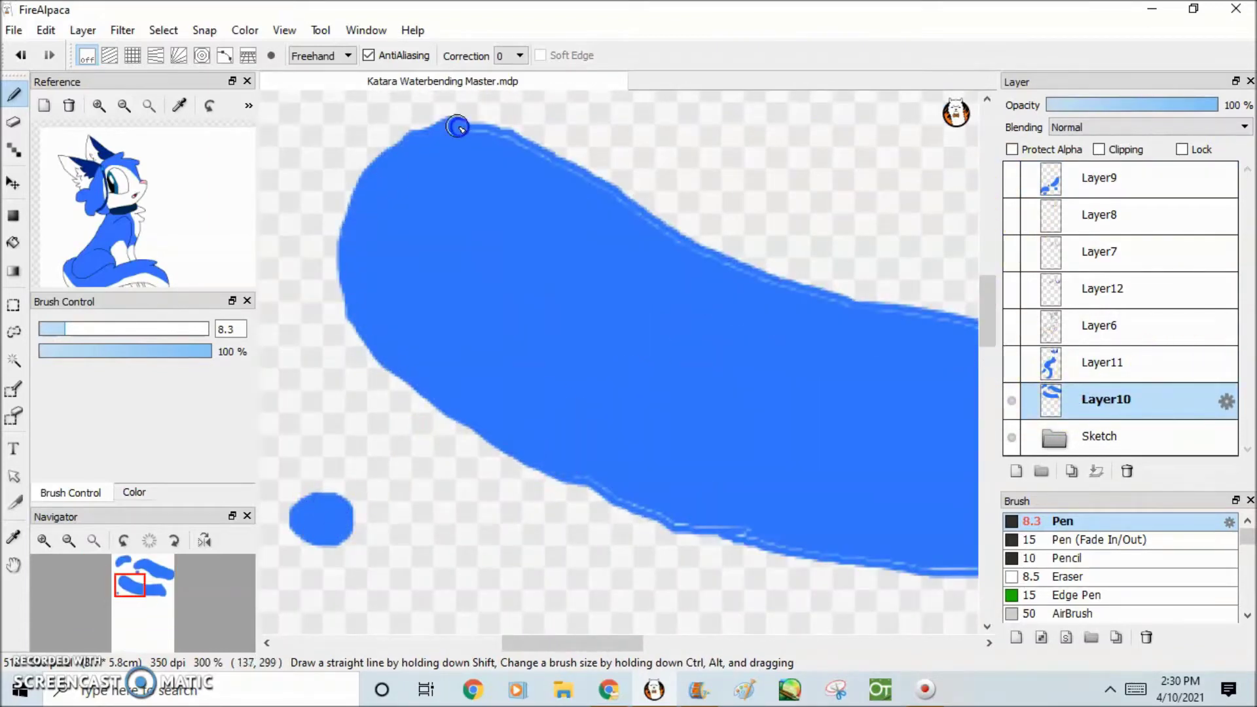
left_click_drag(556, 643, 673, 643)
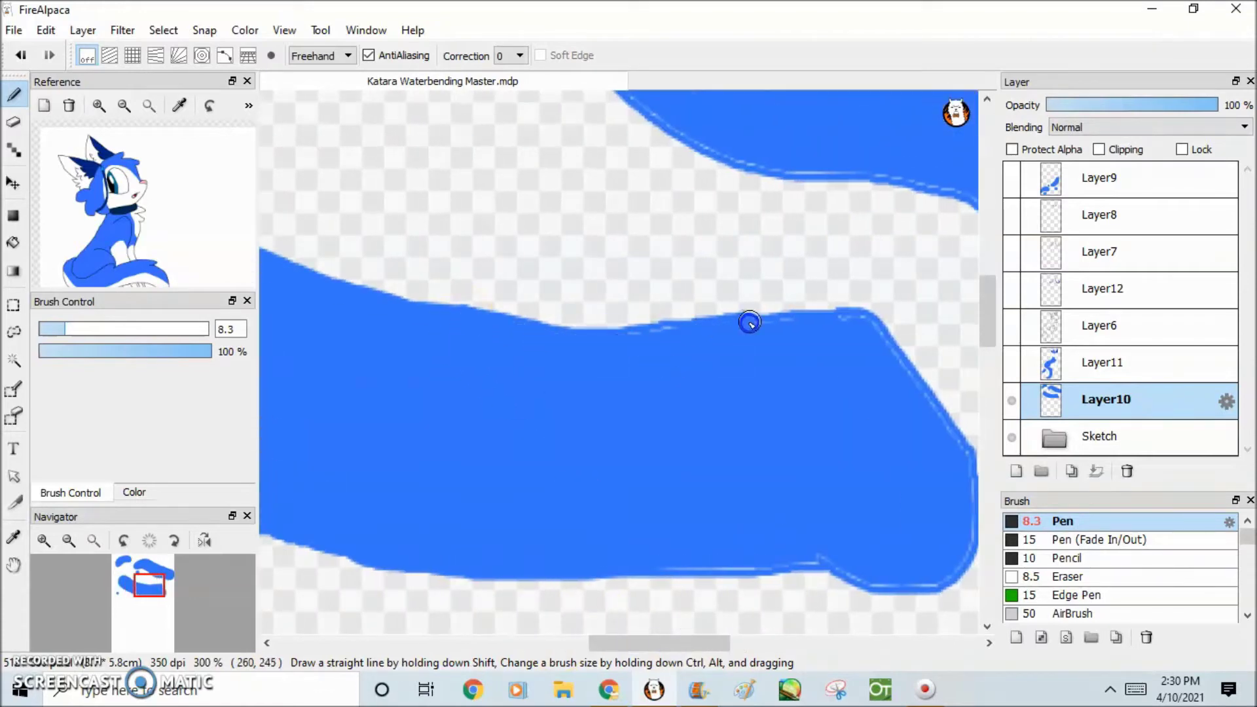
Step: Paint over the pale seams of Layer10's middle droplet and upper-left water shape with blue
scroll(309, 350, "down", 3)
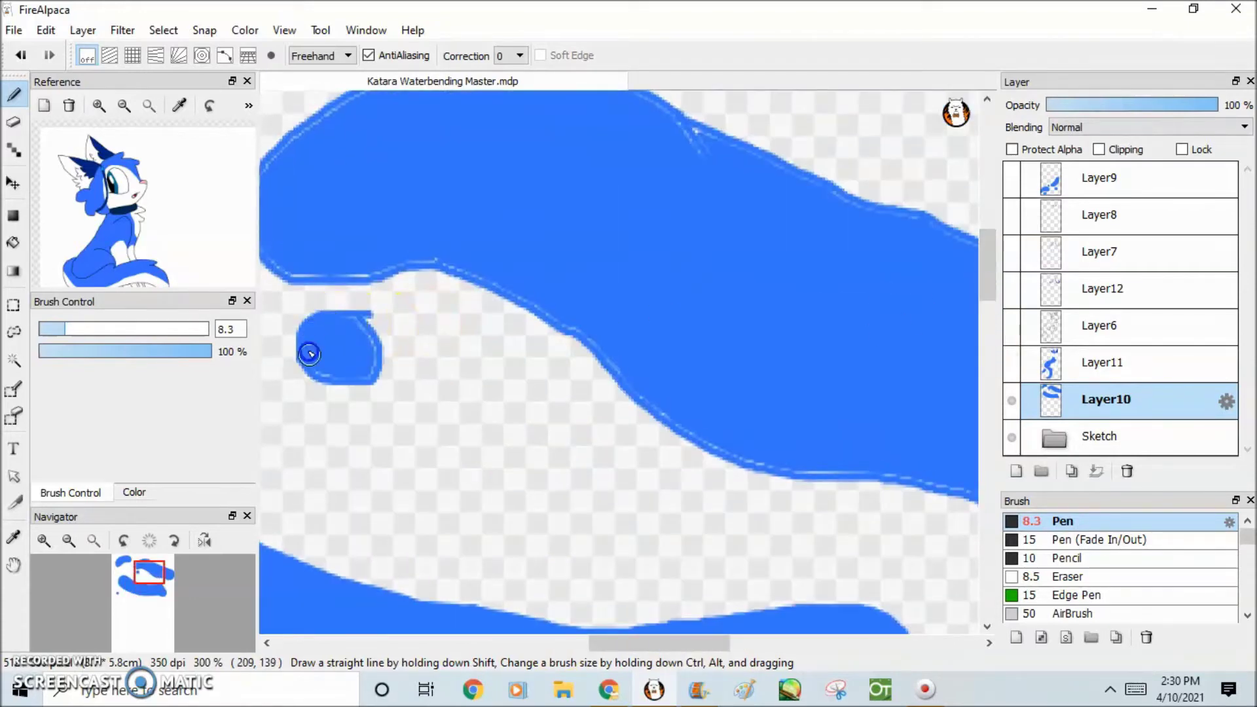
scroll(454, 489, "up", 2)
scroll(962, 370, "down", 2)
scroll(591, 588, "up", 4)
scroll(591, 588, "left", 3)
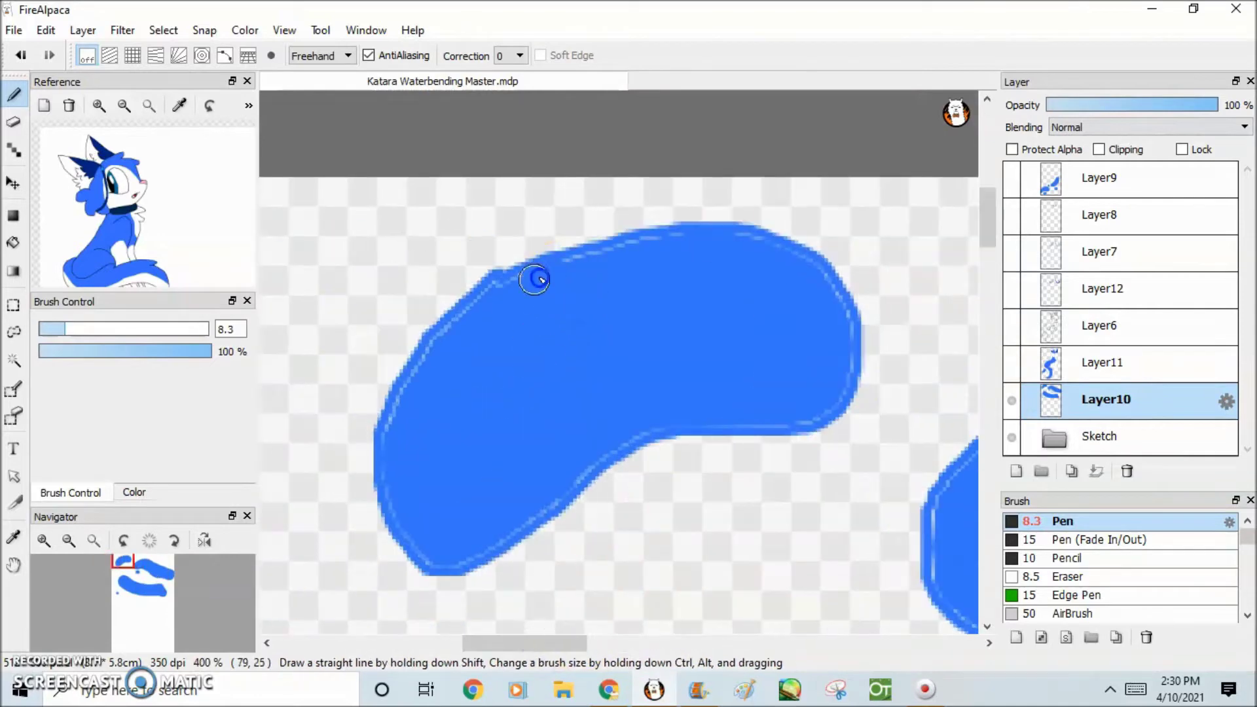
scroll(729, 513, "up", 2)
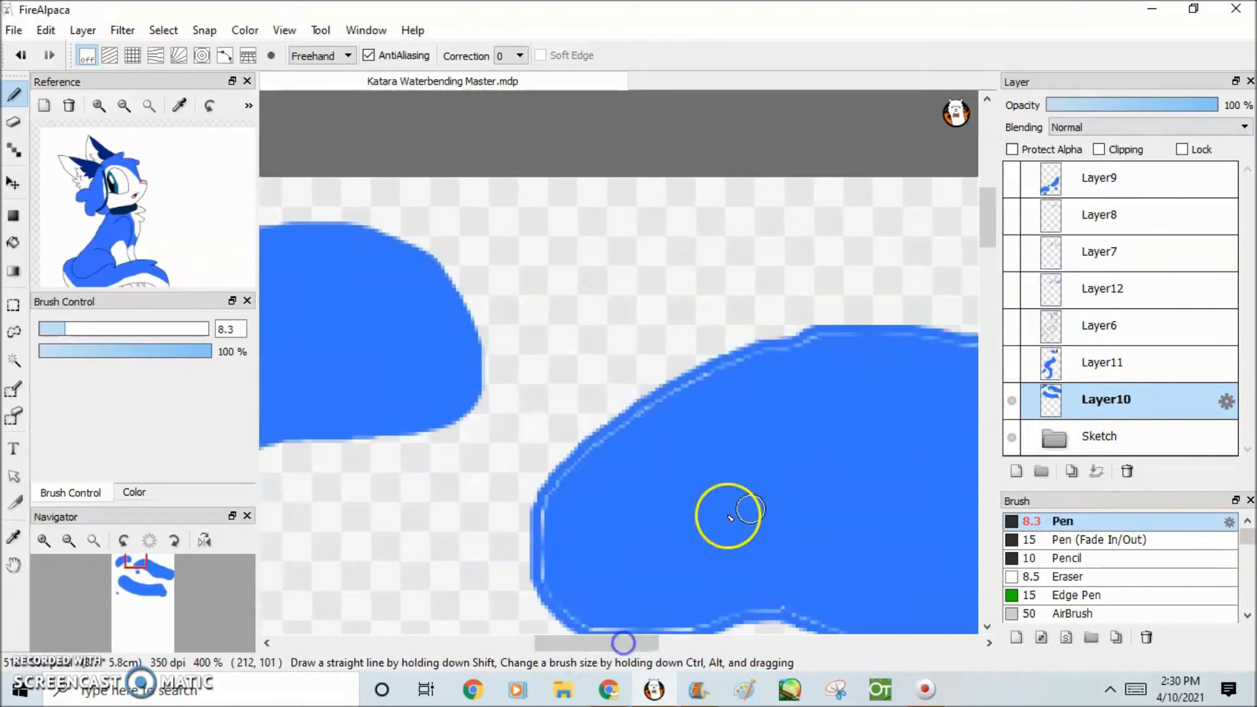
Step: Paint over the pale seams along both edges of Layer10's upper-right stream with blue
scroll(729, 513, "down", 2)
scroll(583, 271, "up", 1)
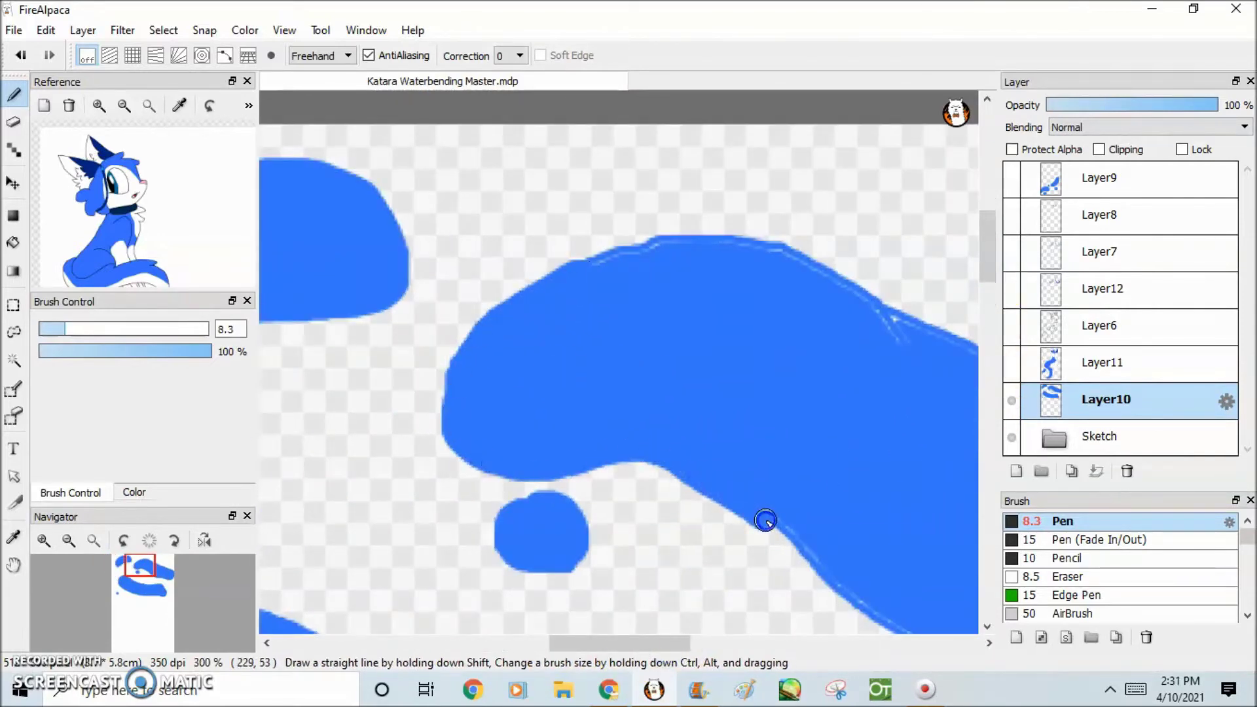
left_click_drag(635, 644, 691, 643)
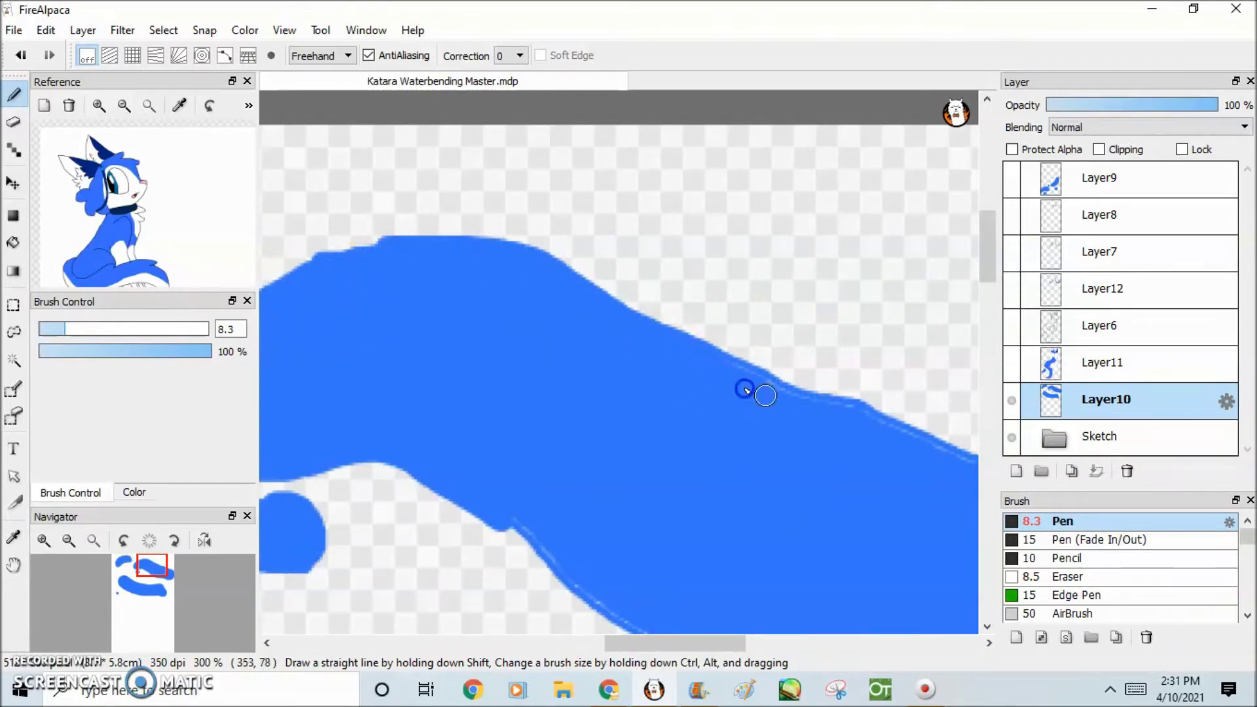
left_click(984, 297)
left_click_drag(692, 643, 725, 646)
left_click(439, 365)
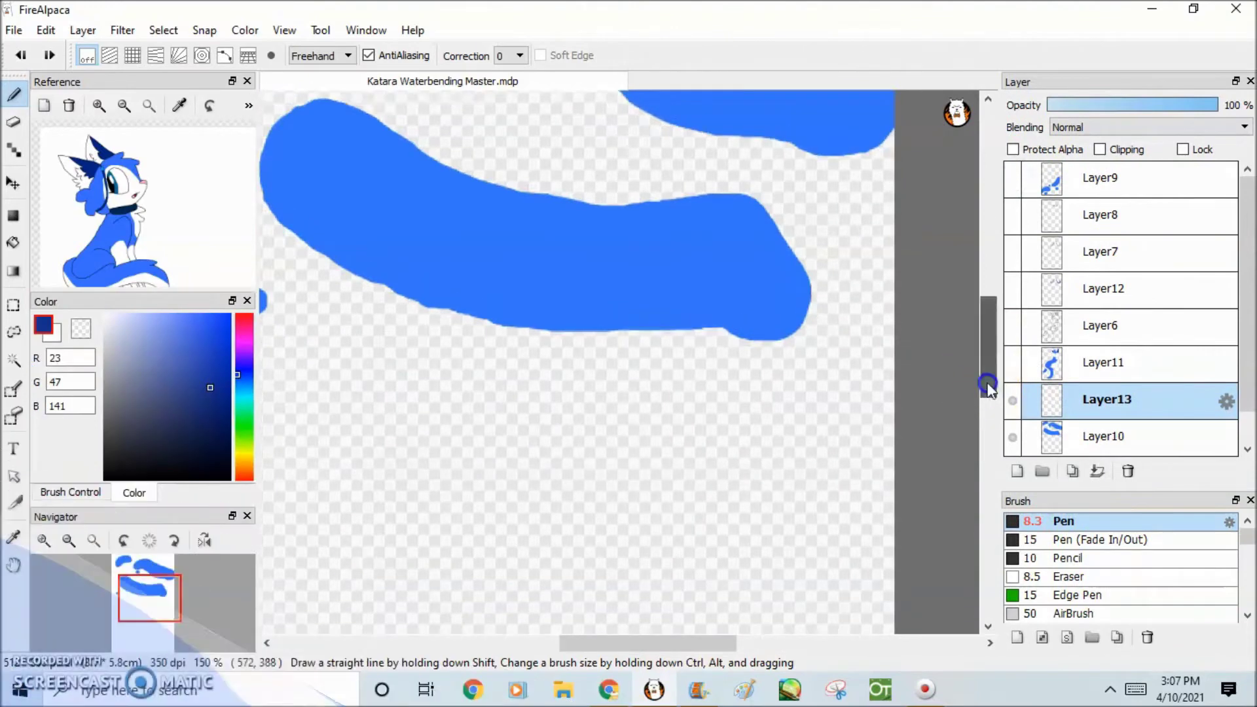
Step: On Layer13, draw a dark blue (R 23, G 47, B 141) inner outline around the lower stream's right end
left_click_drag(695, 357, 729, 369)
left_click_drag(534, 210, 760, 419)
scroll(808, 238, "down", 2)
mouse_move(851, 236)
left_mouse_down()
mouse_move(679, 234)
mouse_move(444, 127)
mouse_move(396, 233)
left_mouse_up()
left_click(20, 55)
mouse_move(834, 239)
left_mouse_down()
mouse_move(549, 174)
mouse_move(418, 94)
left_mouse_up()
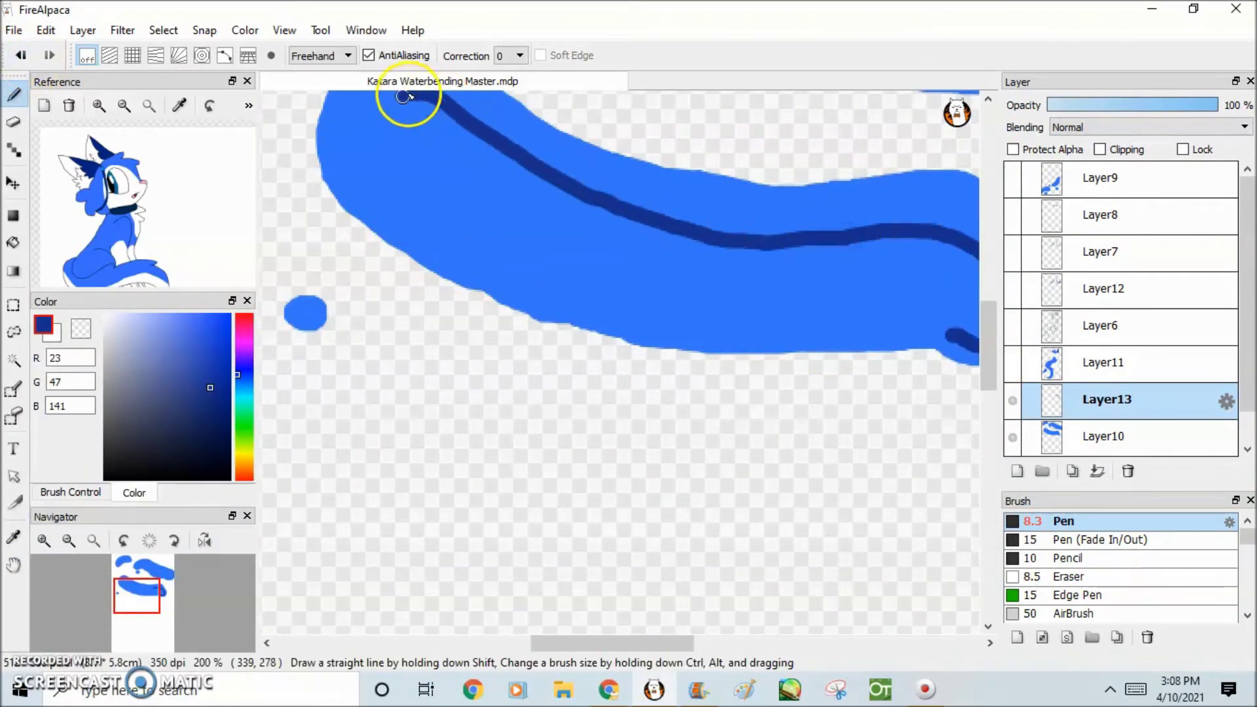
left_click(20, 55)
Step: Complete the dark blue inner outline of the lower stream and draw a matching closed one inside the upper-right stream
scroll(979, 367, "up", 2)
left_click_drag(977, 320, 655, 297)
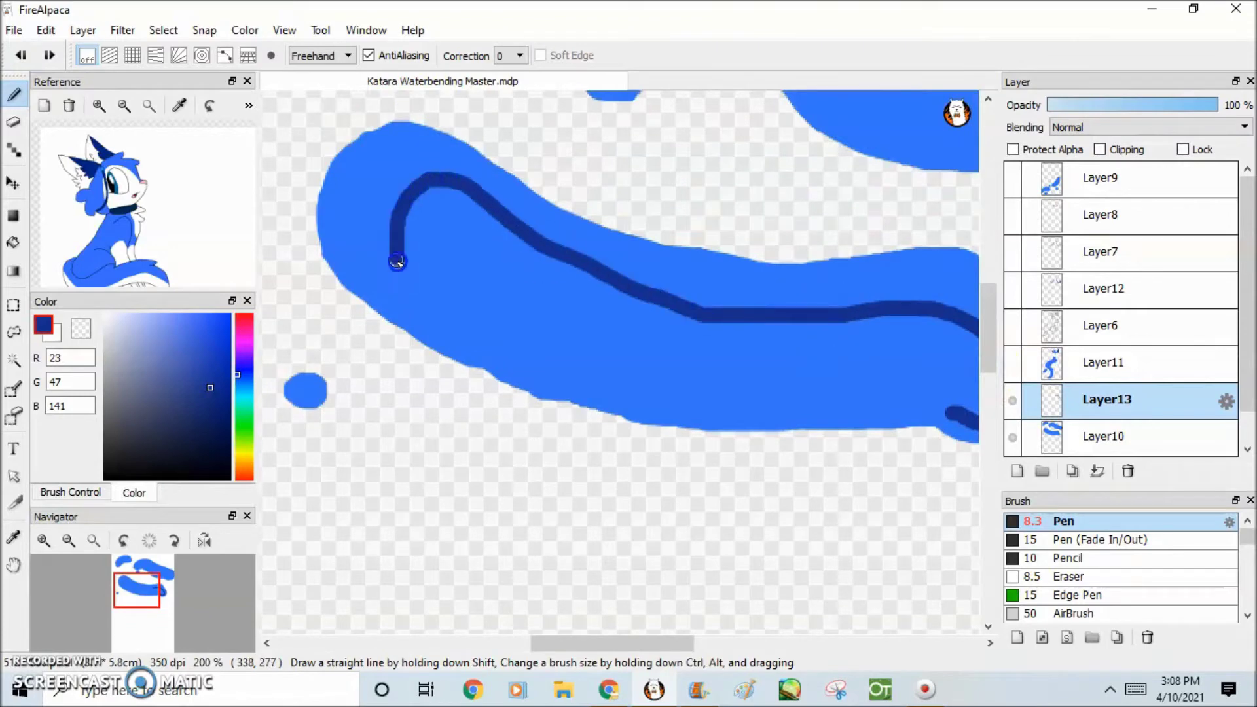
left_click(20, 54)
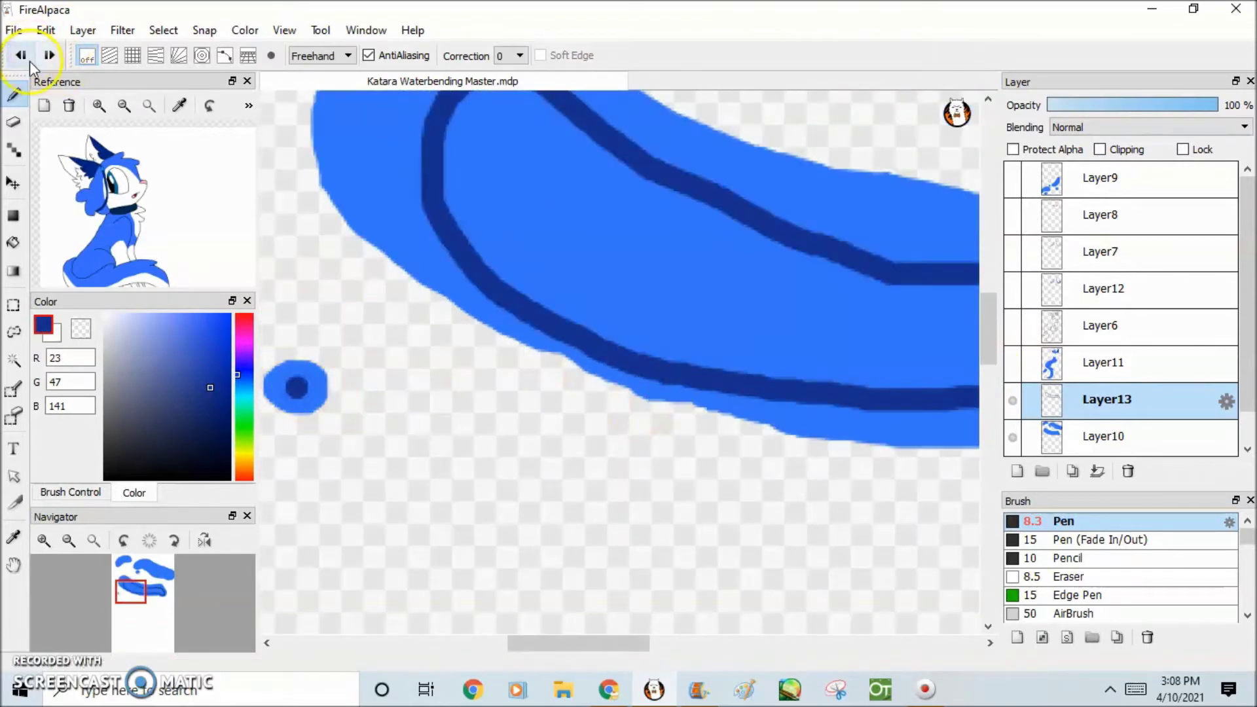
scroll(553, 224, "down", 4)
scroll(770, 328, "up", 3)
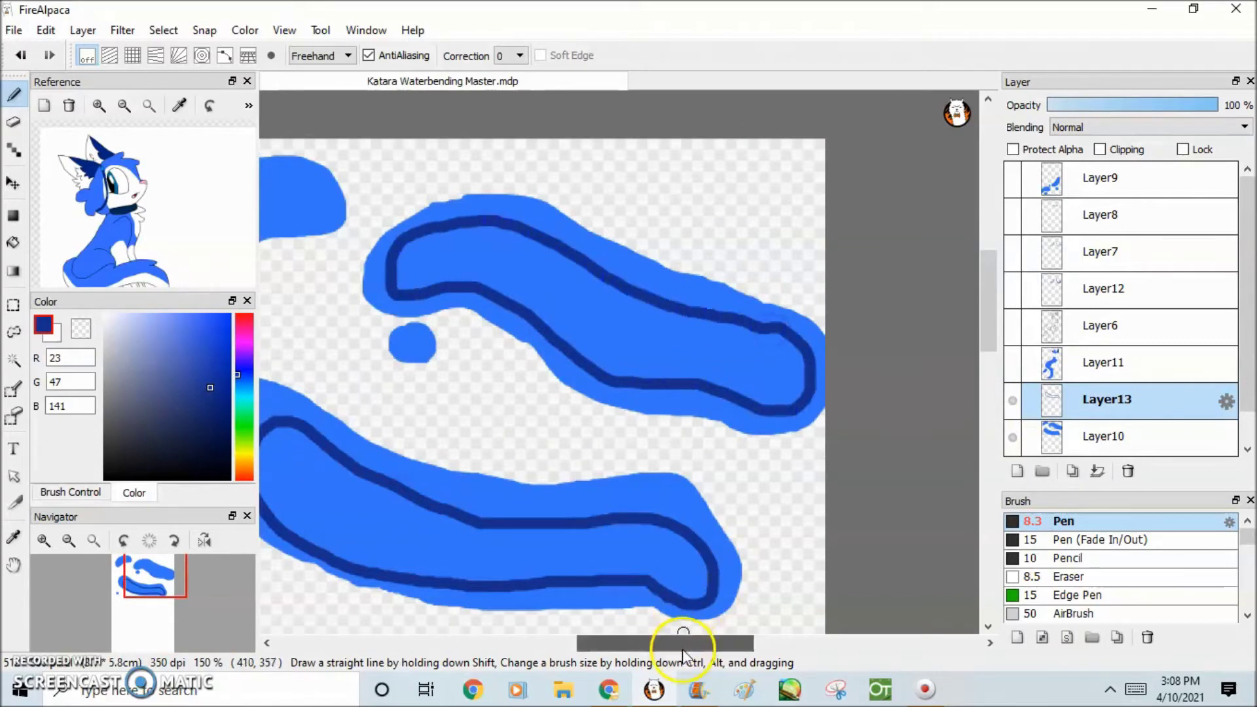
Step: Draw a closed dark blue inner outline inside the upper-left water shape, redoing the first stroke
scroll(611, 118, "up", 2)
mouse_move(602, 118)
left_mouse_down()
mouse_move(501, 153)
mouse_move(454, 210)
left_mouse_up()
left_click(20, 55)
mouse_move(648, 138)
left_mouse_down()
mouse_move(514, 265)
mouse_move(648, 138)
left_mouse_up()
Step: Fill the inner outlines of the water shapes with dark blue on Layer13
left_click(13, 242)
left_click(557, 190)
left_click(873, 280)
left_click_drag(590, 644, 699, 643)
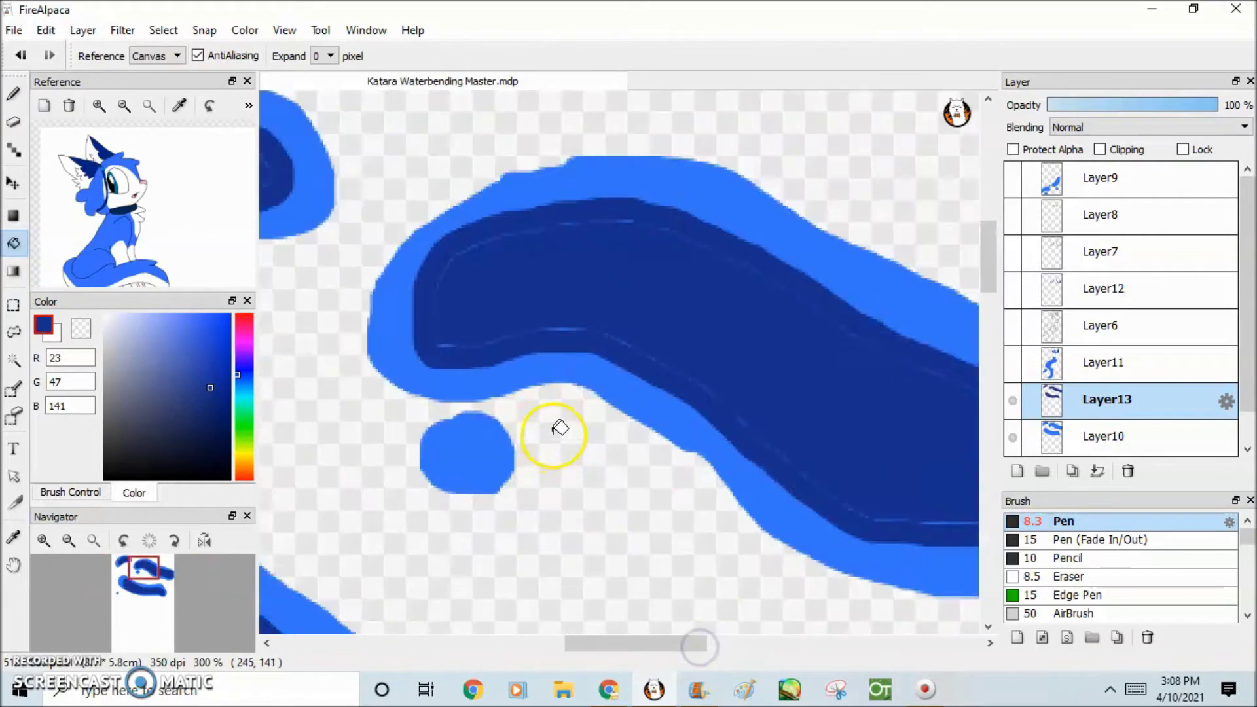
Step: Choose the Blur brush and try softening the lower edge of the upper-right stream's dark core, including at size 18
scroll(560, 429, "up", 1)
key("b")
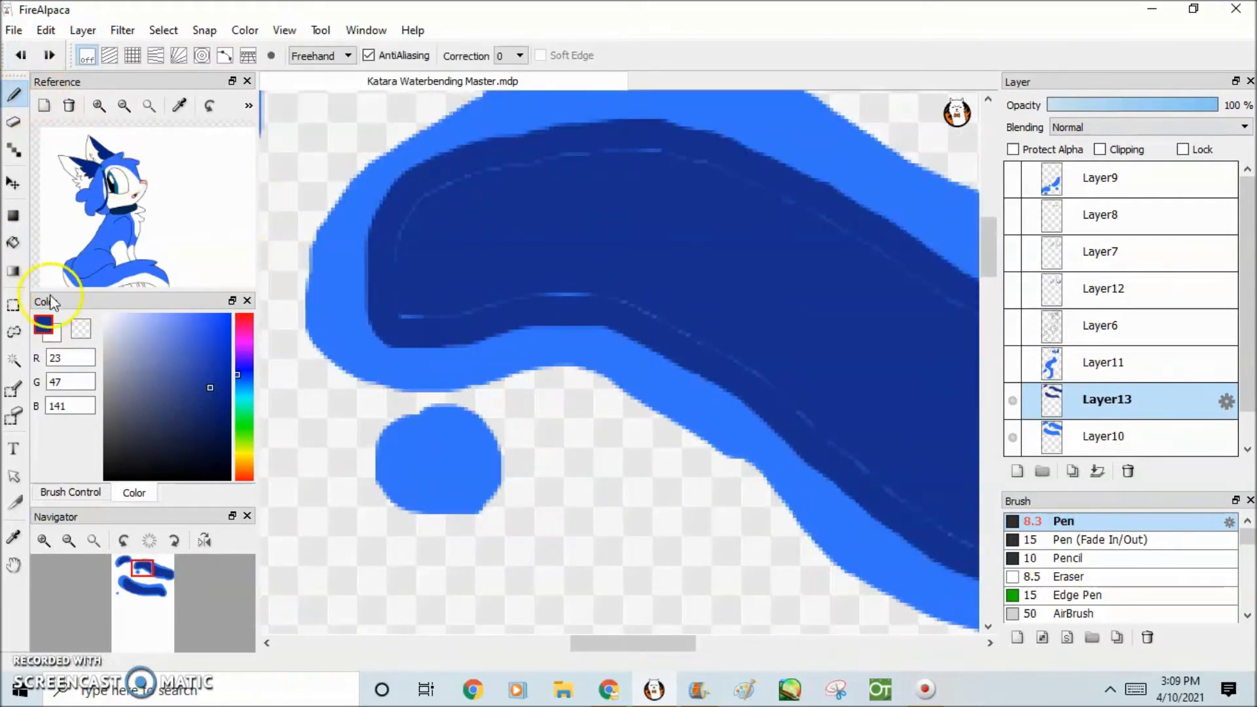
scroll(1189, 563, "down", 3)
left_click(1190, 558)
mouse_move(478, 373)
left_mouse_down()
mouse_move(362, 347)
mouse_move(456, 294)
left_mouse_up()
key("ctrl+z")
left_click(71, 492)
mouse_move(619, 361)
left_mouse_down()
mouse_move(603, 365)
mouse_move(567, 314)
left_mouse_up()
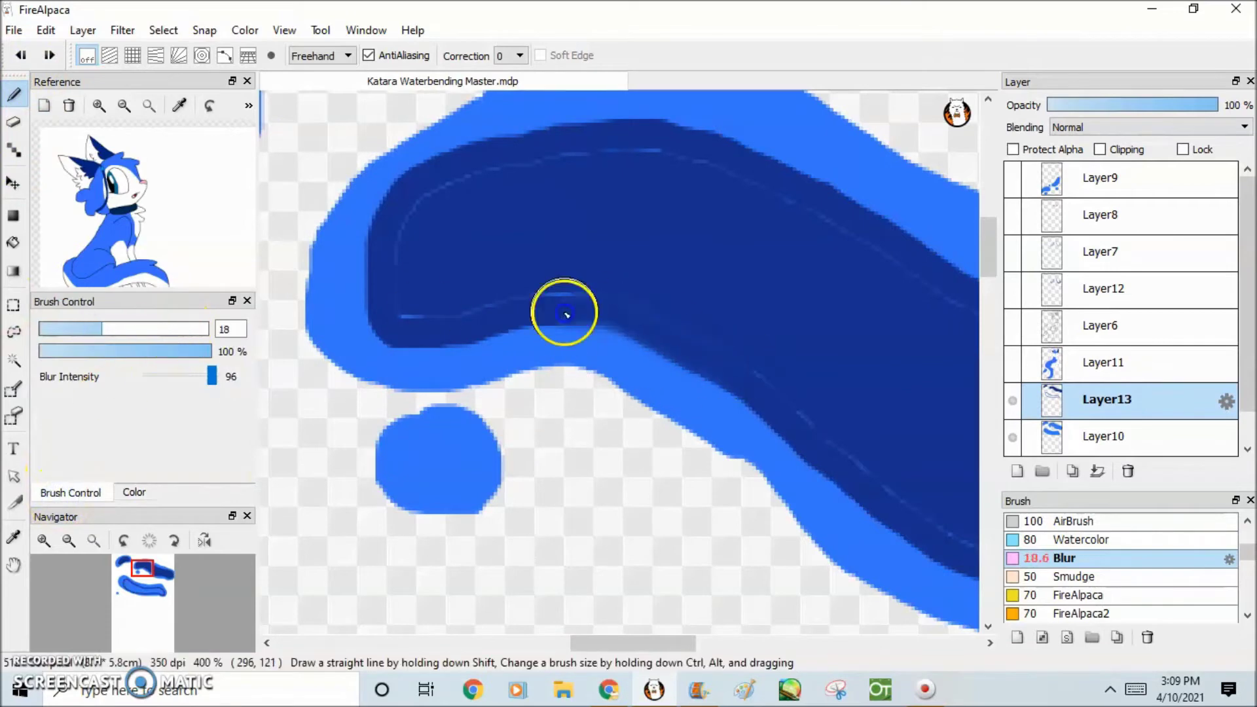
left_click(21, 55)
left_click(49, 55)
Step: Set the Blur brush to 33 and soften the edges of the dark core all around the upper-right stream
left_click(139, 329)
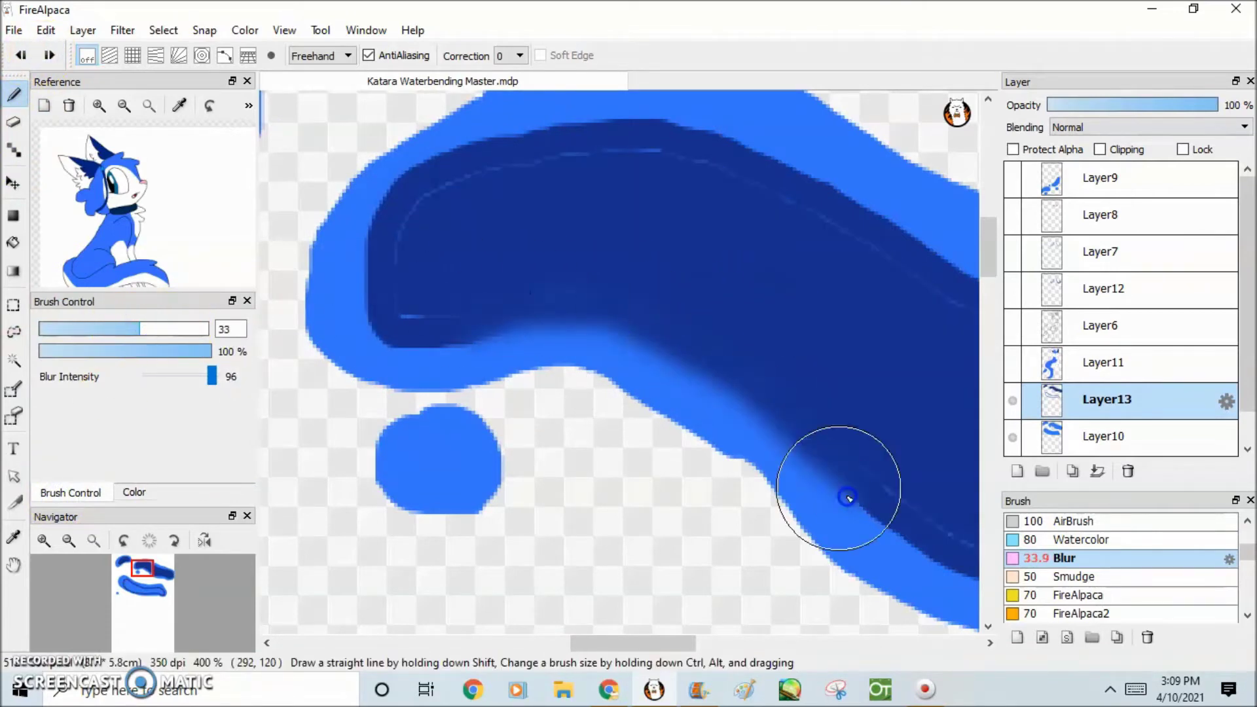
mouse_move(799, 197)
left_mouse_down()
mouse_move(710, 561)
mouse_move(852, 590)
mouse_move(725, 575)
mouse_move(690, 506)
left_mouse_up()
scroll(689, 507, "down", 1)
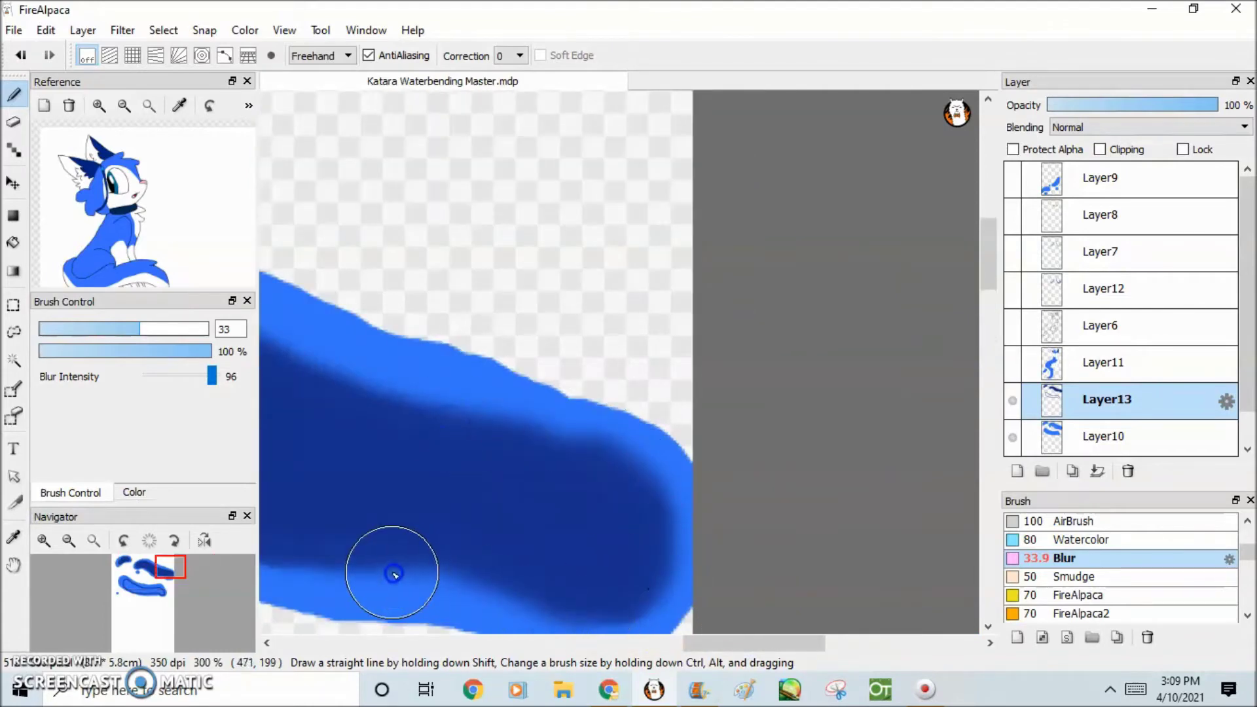
left_click_drag(681, 645, 622, 645)
left_click_drag(703, 665, 658, 663)
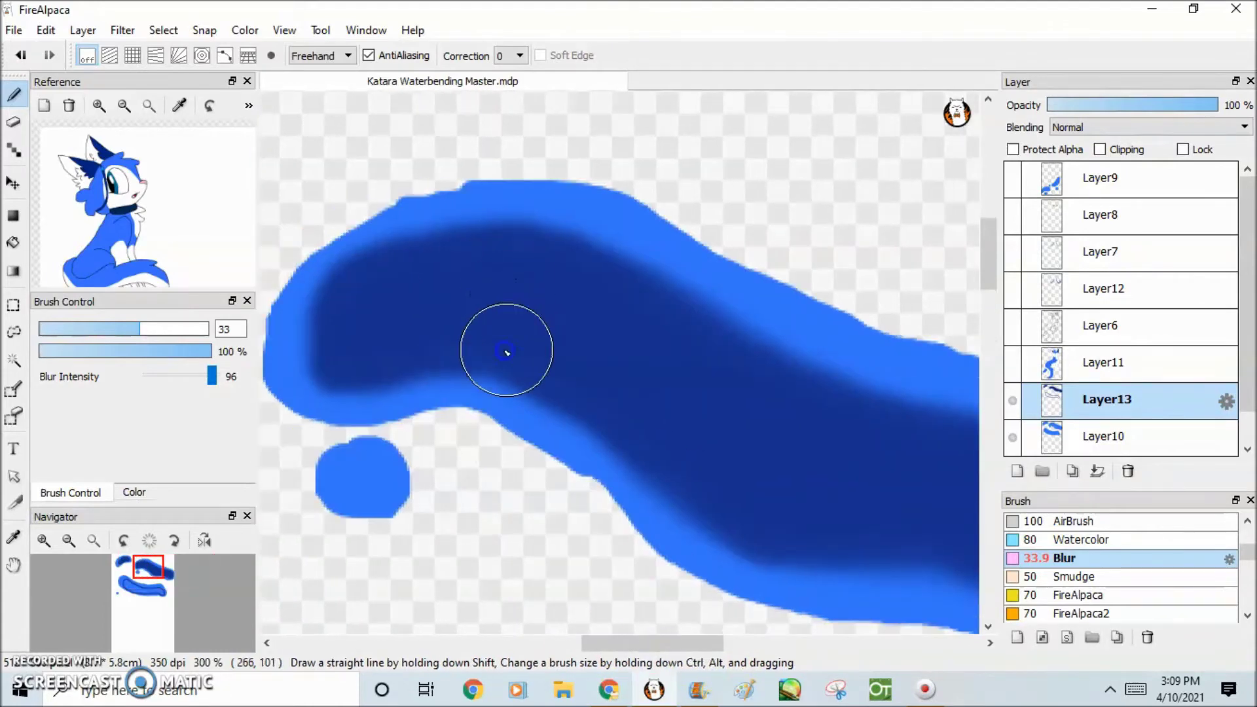
Step: Soften the edges of the dark core inside the upper-left water shape with the size 33 Blur brush
scroll(555, 242, "down", 2)
key("g")
left_click(763, 519)
key("b")
scroll(323, 311, "up", 2)
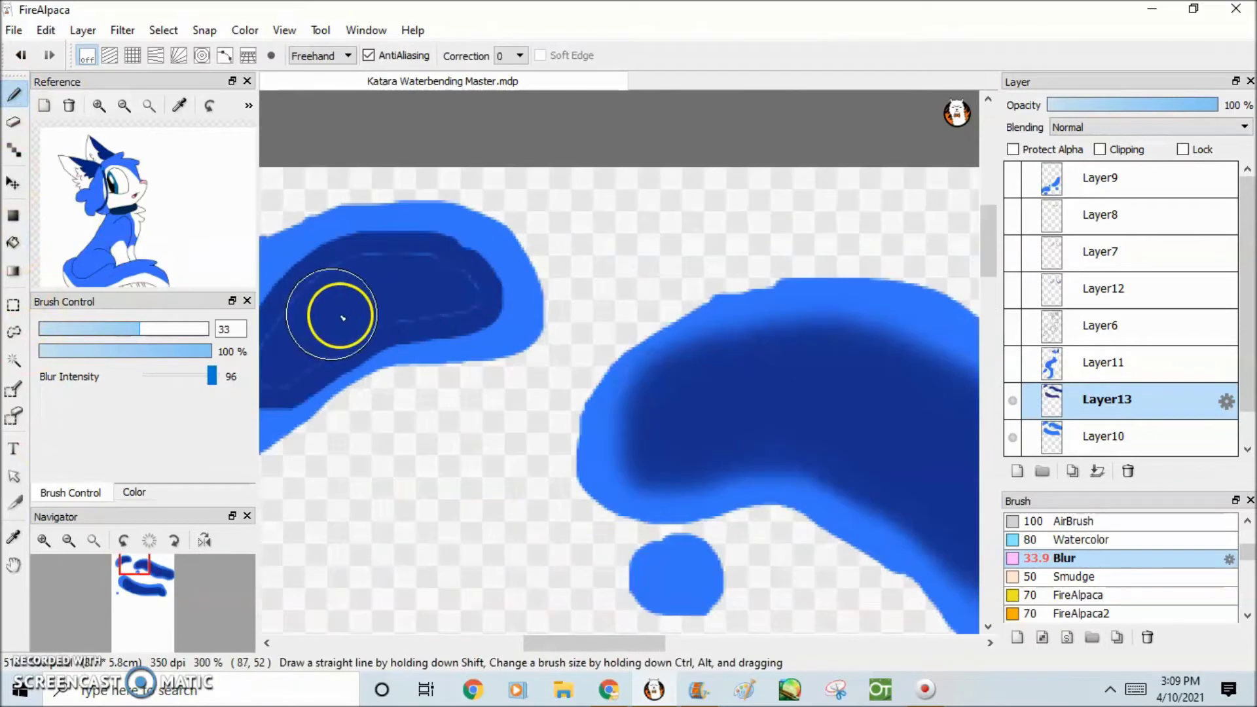
left_click_drag(534, 645, 511, 647)
mouse_move(386, 347)
left_mouse_down()
mouse_move(494, 340)
mouse_move(491, 262)
mouse_move(623, 312)
mouse_move(485, 396)
left_mouse_up()
Step: Blur the edges of the dark core all around the long middle stream
scroll(976, 268, "down", 2)
left_click_drag(988, 268, 988, 308)
scroll(740, 496, "up", 1)
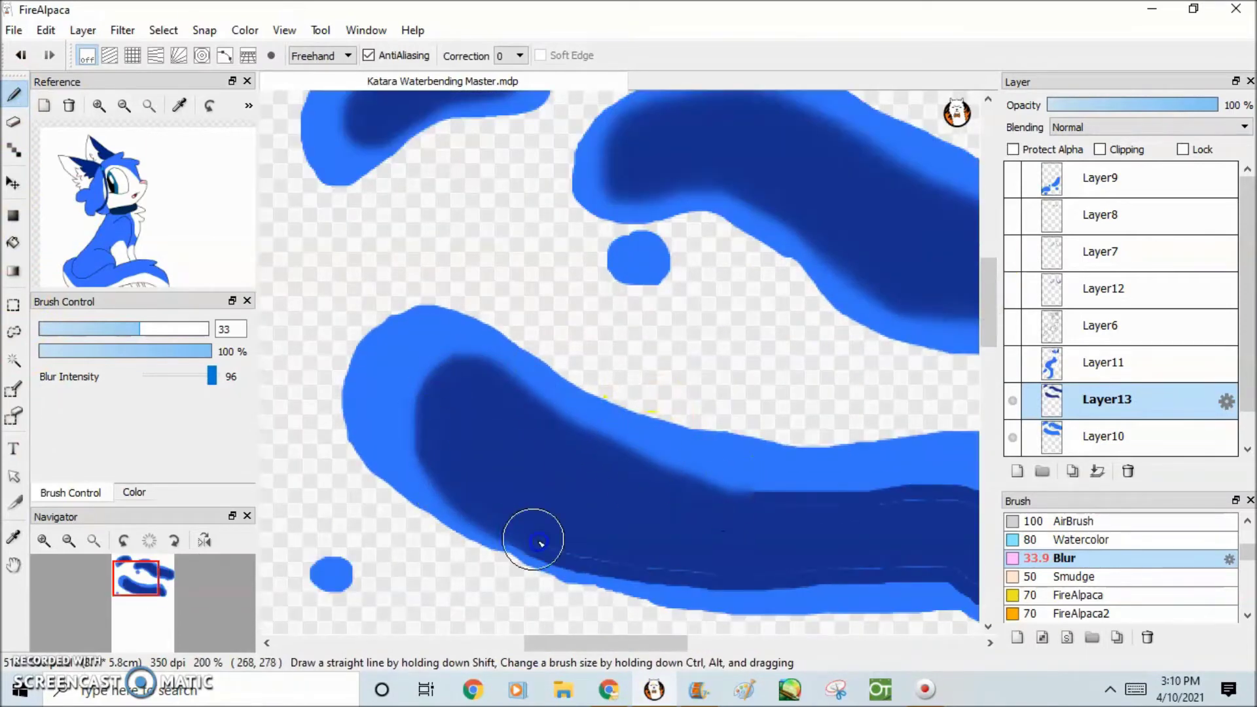
scroll(849, 572, "up", 2)
mouse_move(387, 402)
left_mouse_down()
mouse_move(842, 415)
mouse_move(624, 515)
left_mouse_up()
scroll(624, 516, "down", 3)
left_click_drag(988, 373, 988, 406)
Step: Add a new layer above Layer9, show only Layer9's lower water shapes by hiding Layer13 and Layer10, and choose the 8.3 Pen
left_click(1048, 187)
left_click(1017, 470)
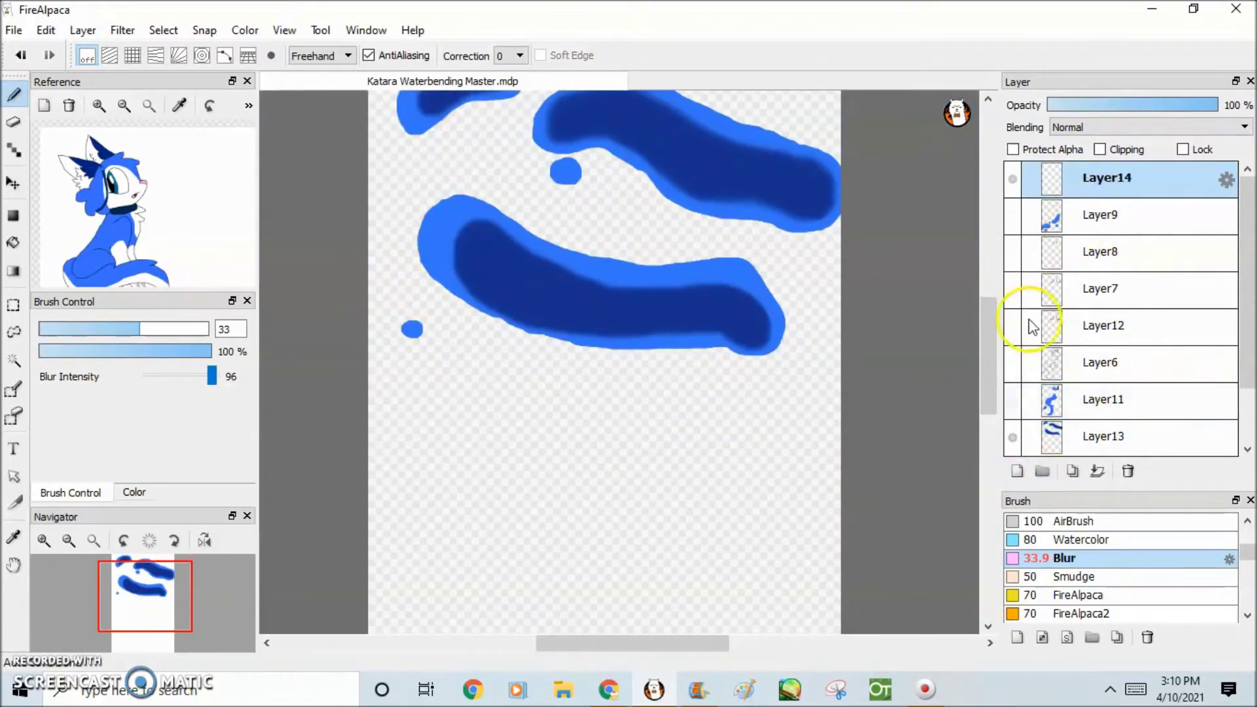
left_click(1013, 400)
left_click(1013, 398)
scroll(1012, 393, "down", 1)
left_click(1012, 390)
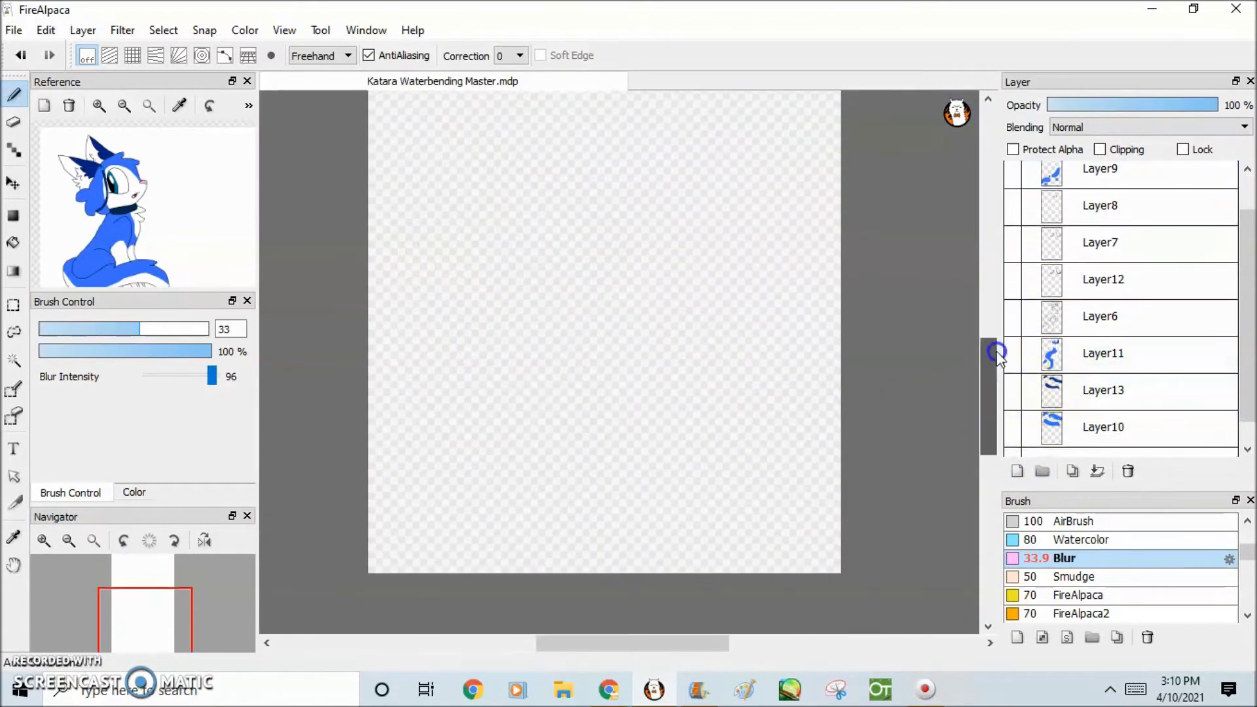
scroll(1117, 569, "up", 3)
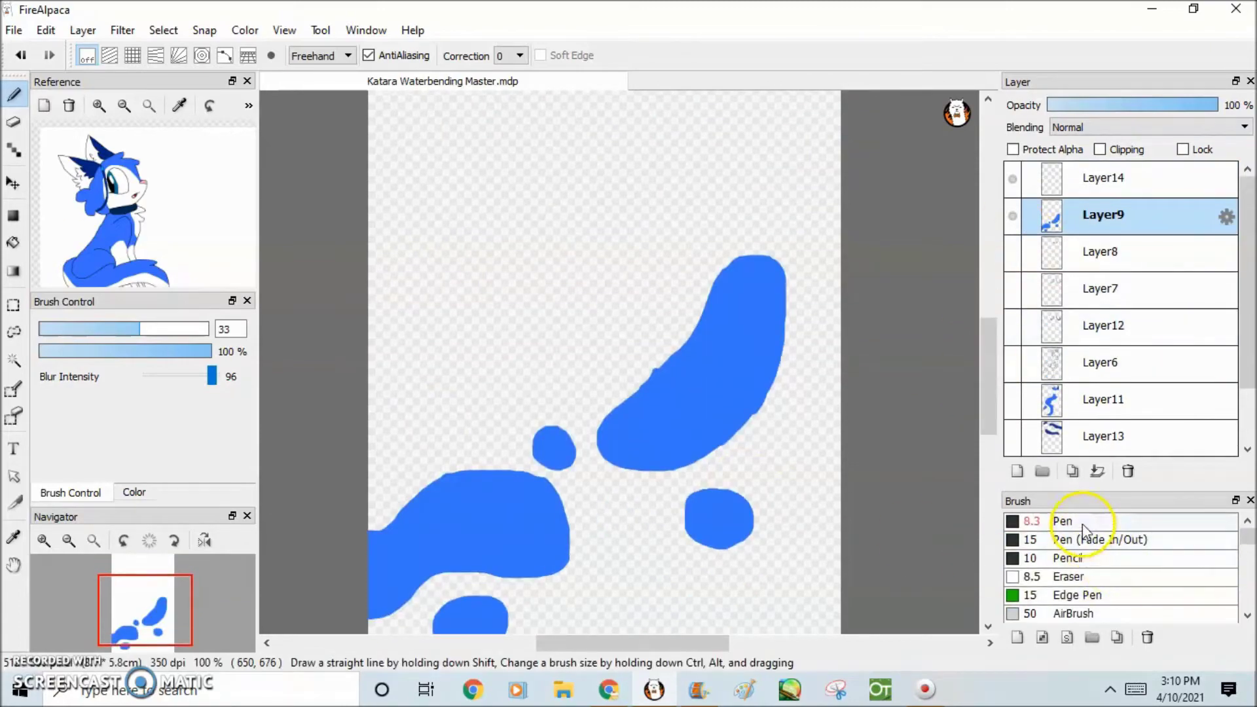
left_click(1078, 523)
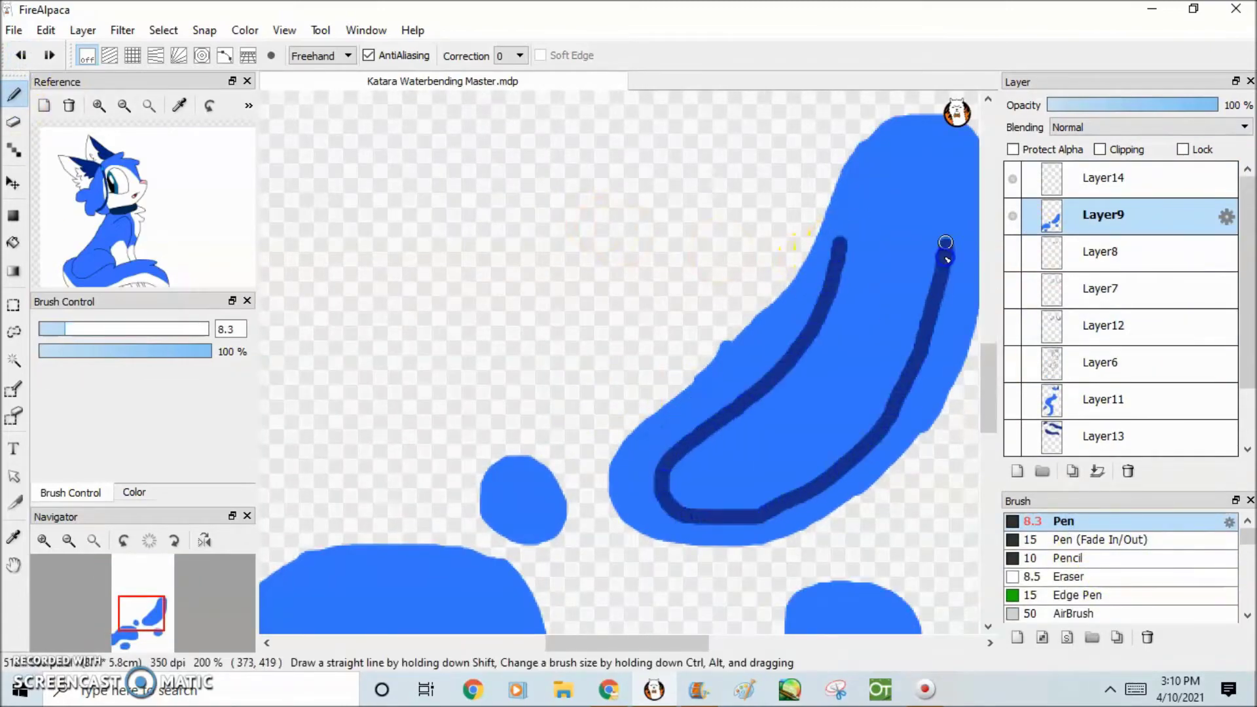
left_click_drag(988, 386, 986, 435)
left_click_drag(637, 644, 556, 643)
mouse_move(637, 332)
left_mouse_down()
mouse_move(487, 410)
mouse_move(769, 447)
mouse_move(560, 470)
mouse_move(440, 539)
left_mouse_up()
key("g")
left_click(523, 459)
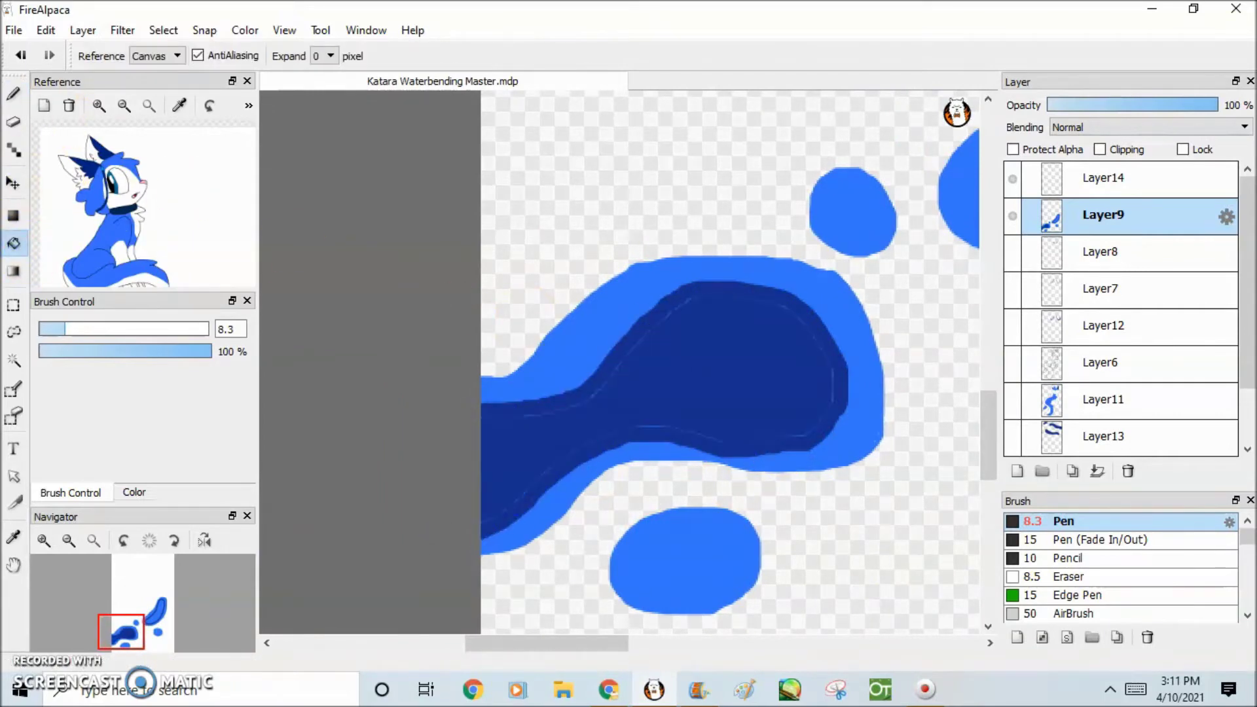
left_click(21, 55)
left_click(21, 55)
Step: Draw dark blue inner outlines on Layer14 inside the lower-left water shape and the curved water shape on its right, redoing one stroke
key("b")
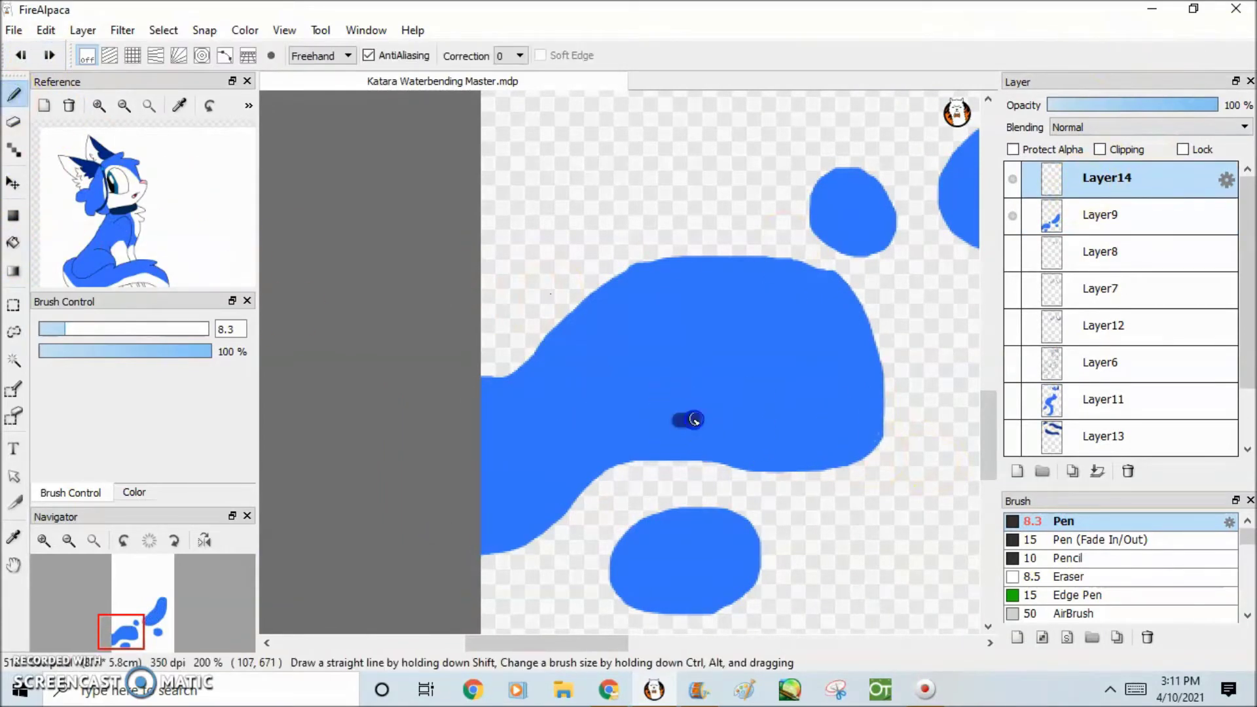
mouse_move(626, 320)
left_mouse_down()
mouse_move(640, 427)
mouse_move(446, 519)
left_mouse_up()
left_click_drag(513, 639, 654, 640)
left_click_drag(990, 415, 982, 376)
left_click_drag(527, 300, 396, 426)
key("ctrl+z")
left_click_drag(600, 134, 515, 328)
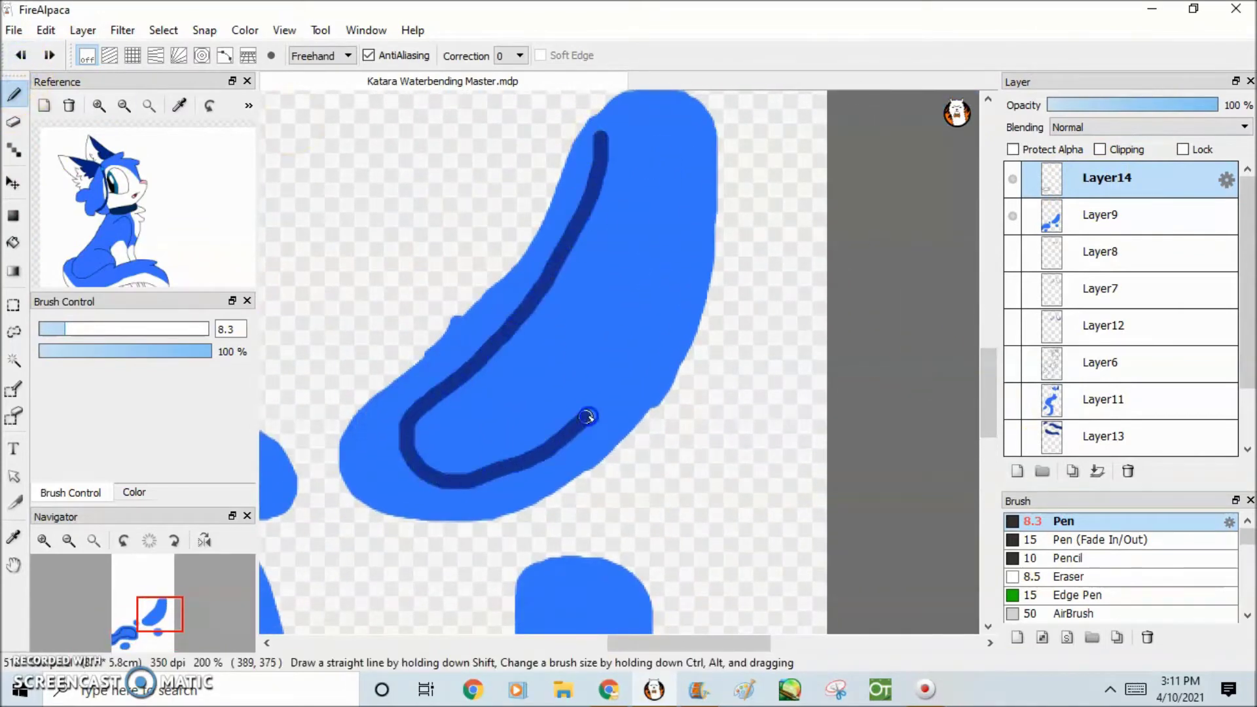
Step: Fill the inner outlines of both lower water shapes with dark blue
key("g")
left_click(661, 210)
scroll(870, 443, "left", 5)
scroll(870, 443, "down", 3)
Step: Choose the size 33 Blur brush and soften the dark core edges in the lower-left and curved right water shapes
scroll(1113, 570, "down", 3)
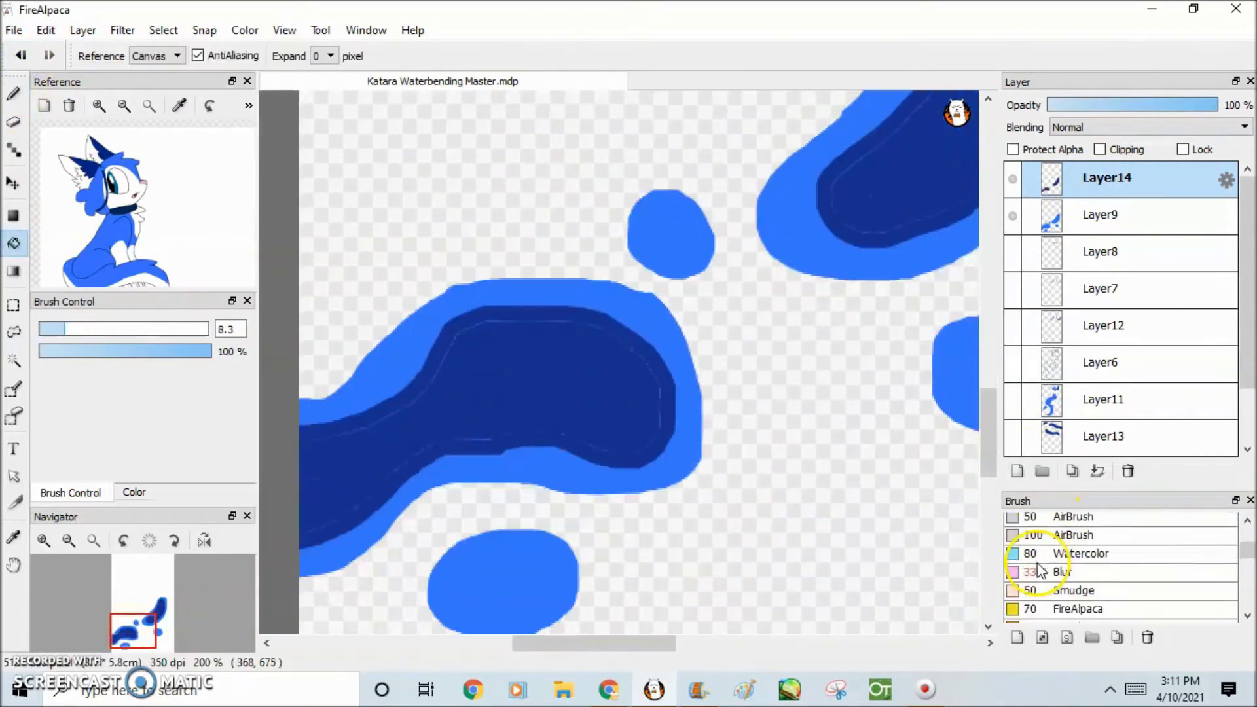
left_click(1064, 571)
left_click(25, 104)
left_click_drag(370, 409, 354, 513)
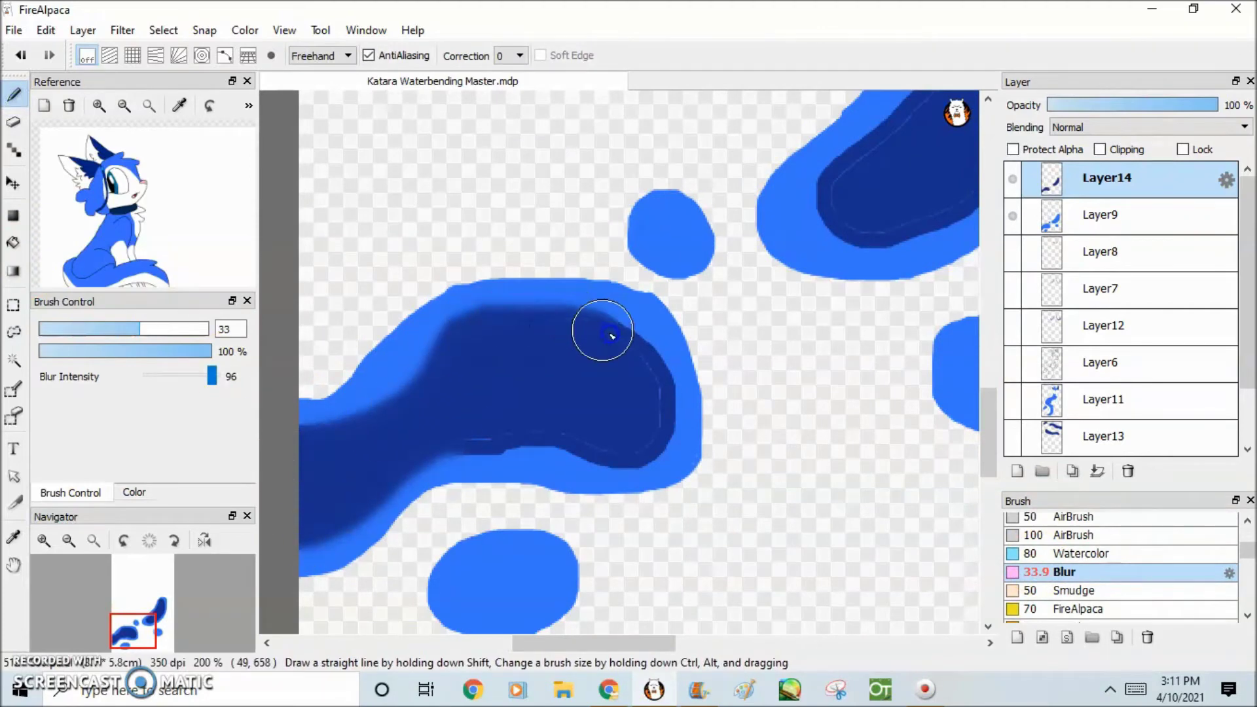
scroll(720, 425, "right", 5)
scroll(984, 396, "up", 3)
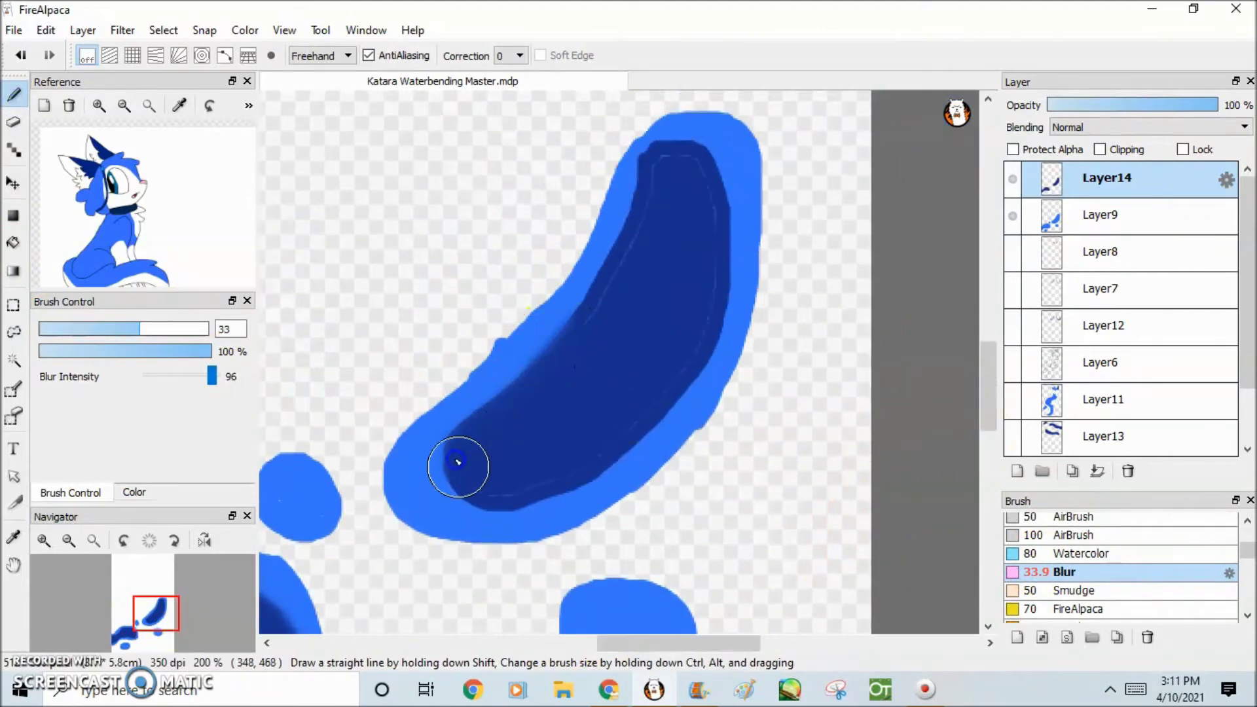
scroll(589, 319, "down", 3)
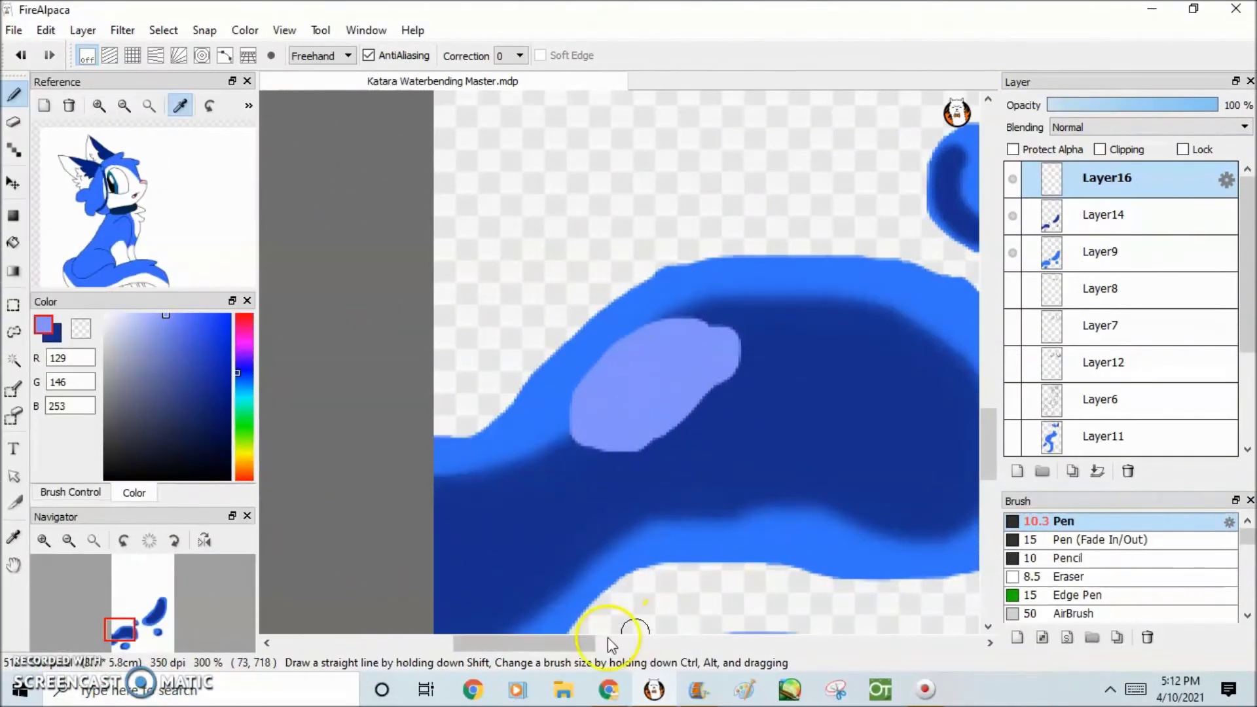
Step: Paint light periwinkle highlights (RGB 129, 146, 253) on Layer16 along the lower-left shape's lower edge and on the nearby droplets
left_click_drag(648, 523, 750, 514)
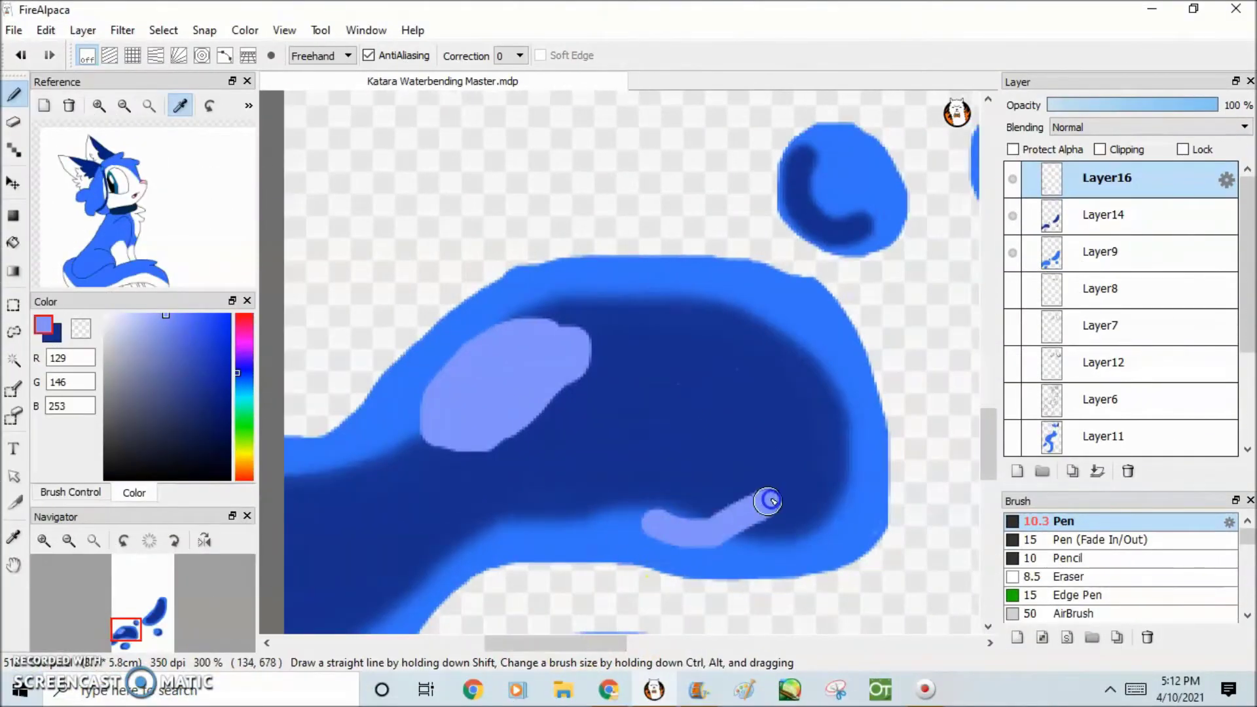
scroll(975, 308, "down", 5)
left_click_drag(589, 435, 561, 426)
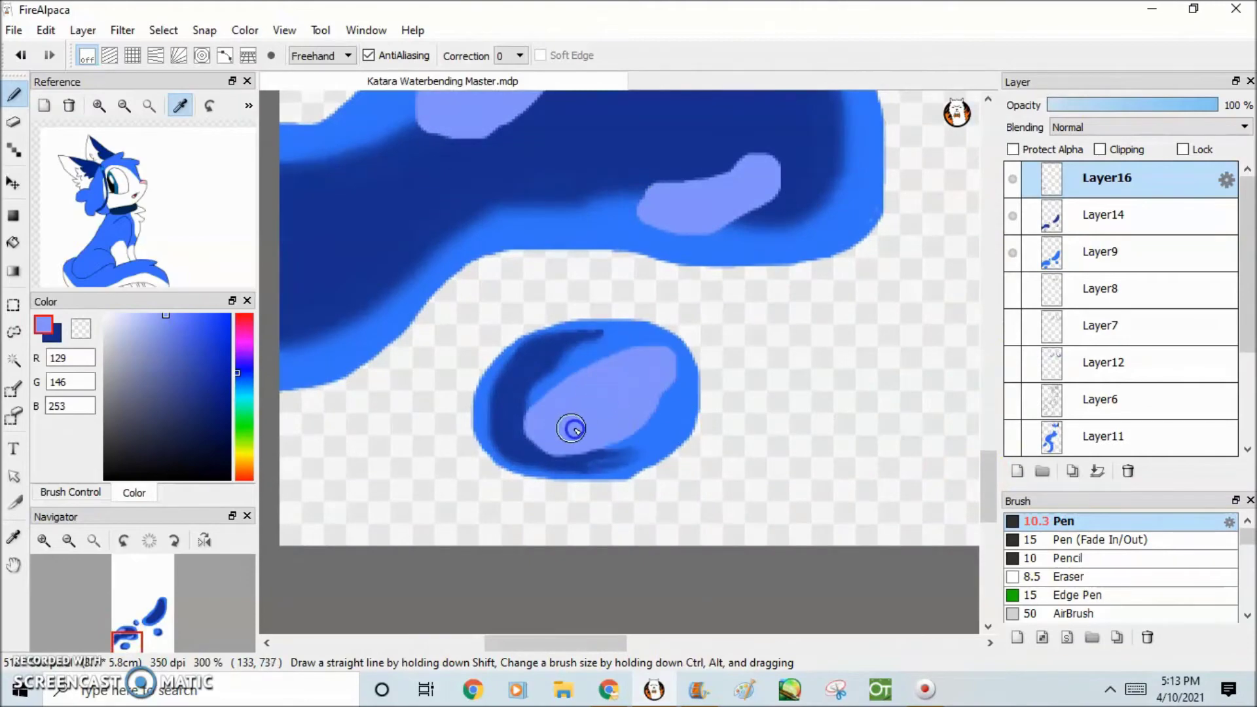
scroll(988, 416, "down", 3)
scroll(545, 482, "up", 3)
scroll(857, 190, "up", 3)
left_click_drag(802, 213, 795, 172)
Step: Paint light periwinkle highlight patches along both sides of the curved right water shape's dark core
scroll(979, 452, "down", 3)
scroll(458, 458, "up", 2)
left_click_drag(481, 419, 424, 524)
scroll(923, 452, "up", 3)
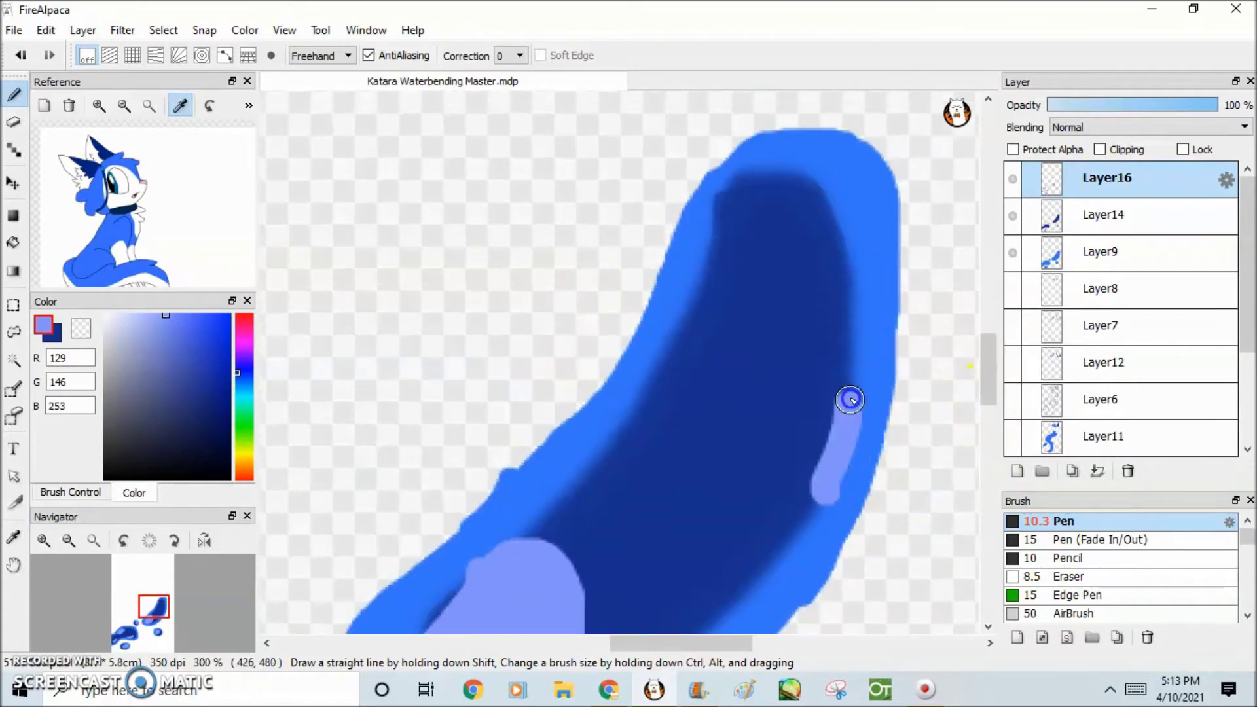
left_click_drag(836, 458, 817, 482)
scroll(752, 405, "down", 1)
left_click_drag(735, 477, 734, 489)
Step: Show the upper stream layers and paint a light periwinkle highlight near the middle stream's right end on Layer15
scroll(1026, 387, "down", 4)
left_click(1013, 364)
left_click(1013, 327)
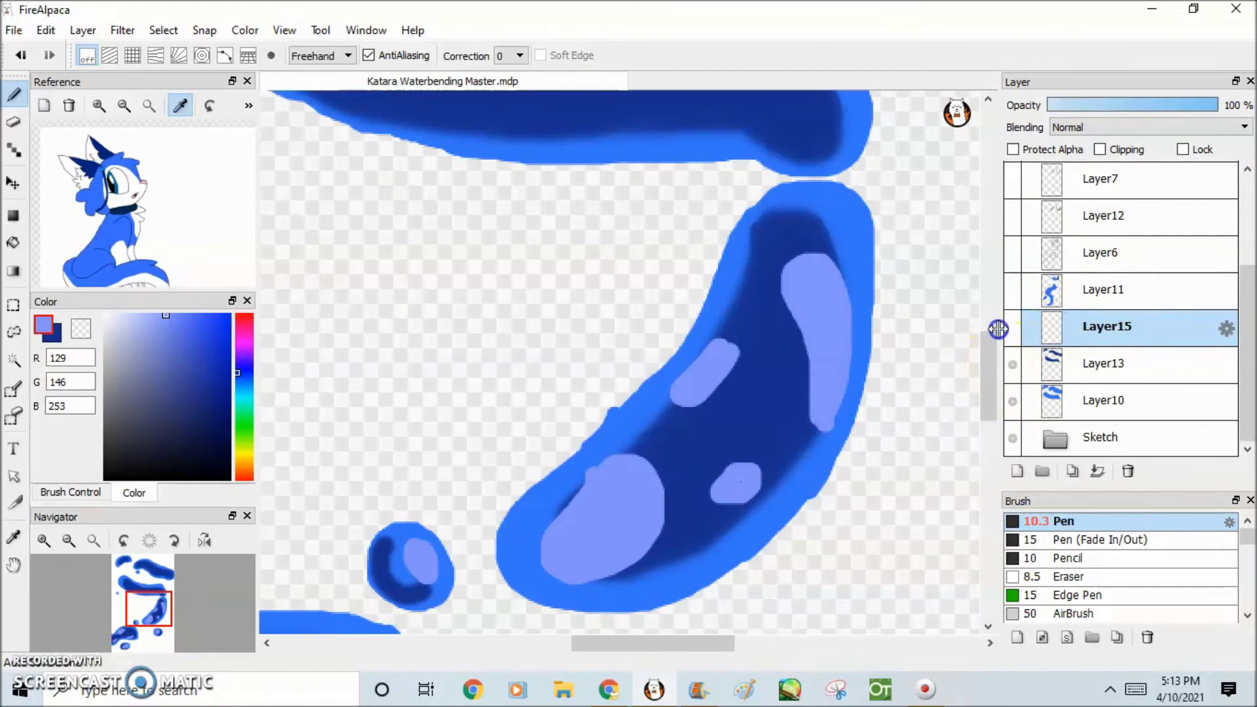
scroll(737, 239, "up", 2)
left_click_drag(717, 273, 657, 313)
scroll(561, 356, "down", 2)
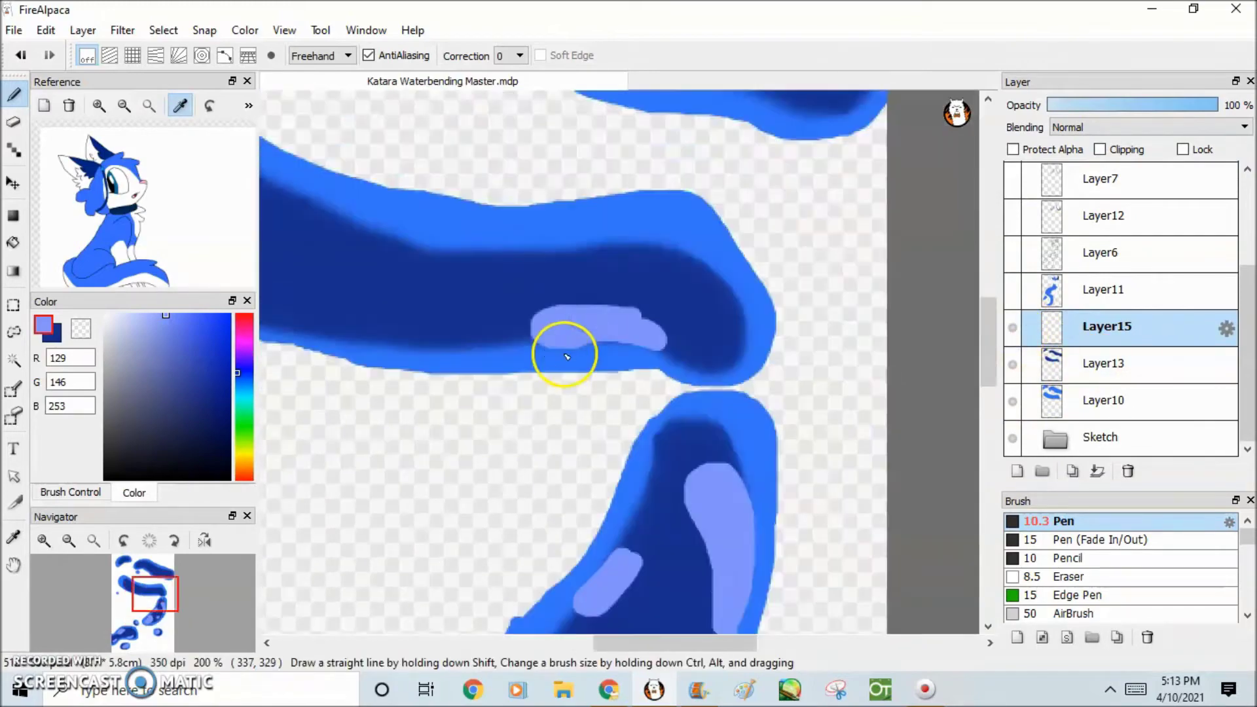
scroll(668, 379, "down", 2)
scroll(668, 379, "up", 3)
Step: Add light periwinkle highlights to the upper edge, lower edge and rounded left end of the middle stream
left_click_drag(650, 230, 550, 215)
left_click_drag(992, 381, 992, 334)
left_click_drag(712, 371, 560, 282)
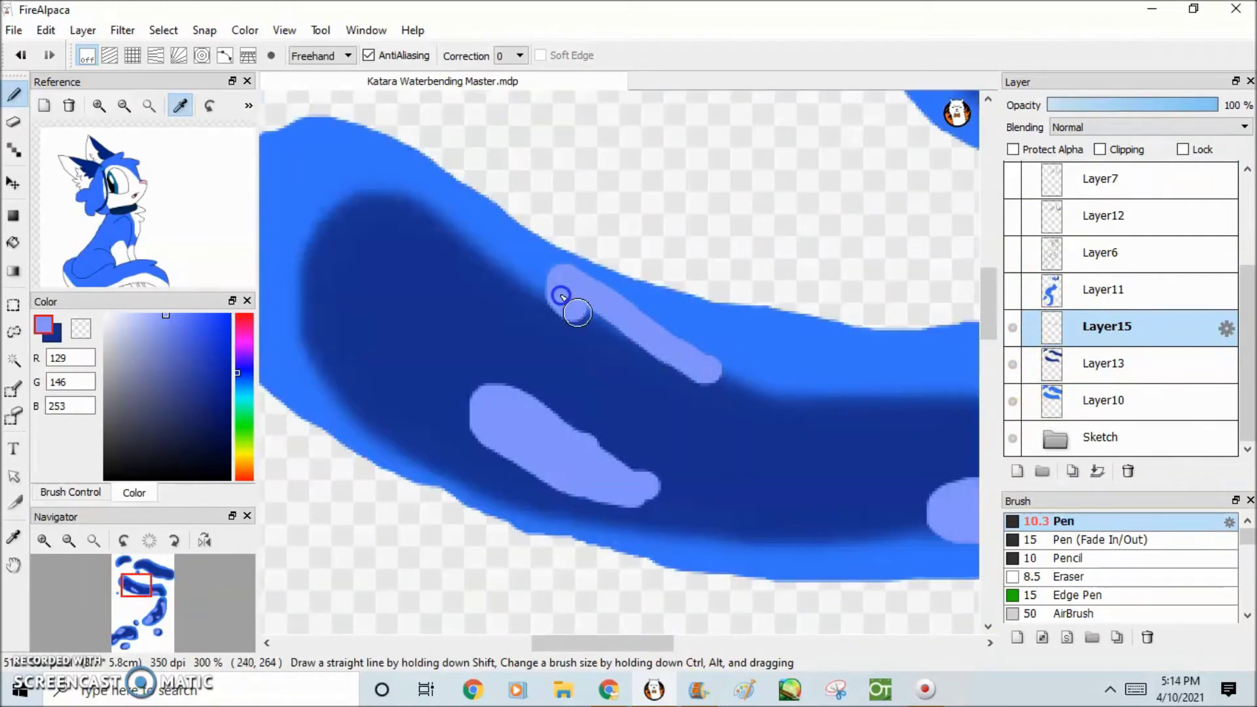
left_click_drag(334, 244, 314, 295)
Step: Paint light periwinkle highlights on the upper-right stream, starting with a curved patch in its left end
scroll(730, 359, "down", 2)
scroll(729, 359, "up", 2)
left_click_drag(602, 218, 467, 296)
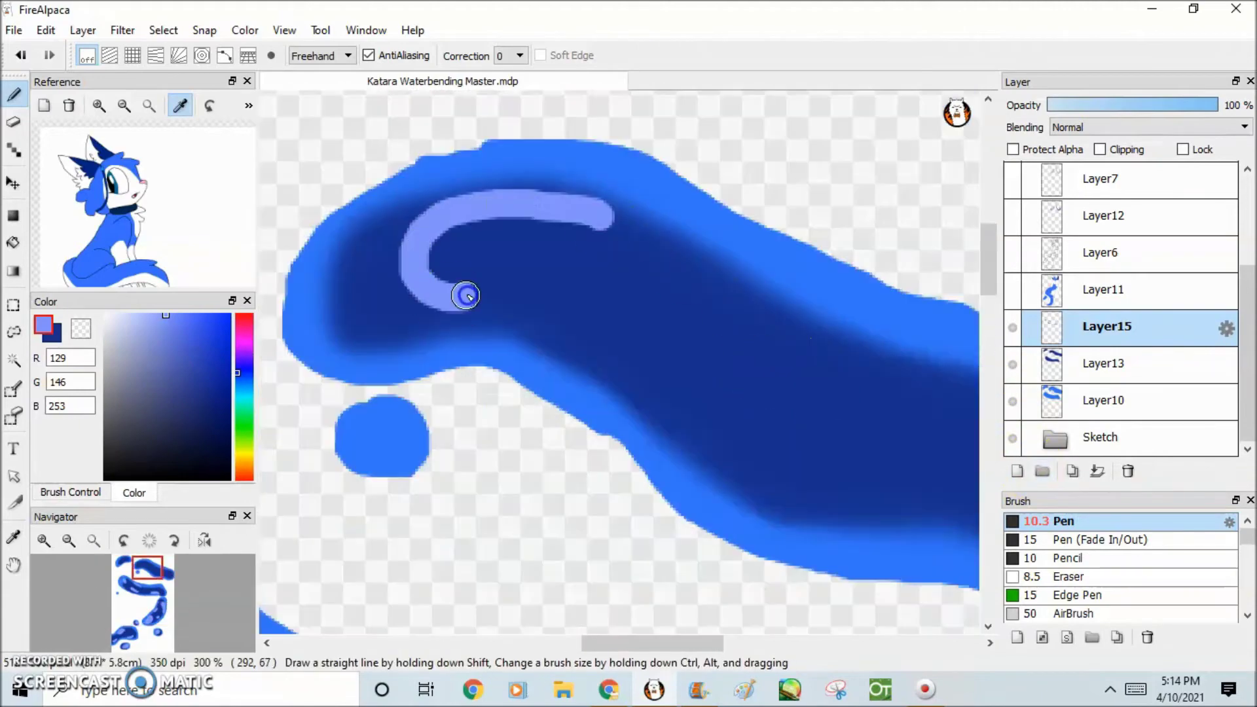
scroll(561, 323, "down", 1)
mouse_move(726, 482)
left_mouse_down()
mouse_move(557, 333)
mouse_move(720, 462)
mouse_move(668, 483)
left_mouse_up()
scroll(668, 482, "up", 2)
left_click_drag(907, 514, 930, 496)
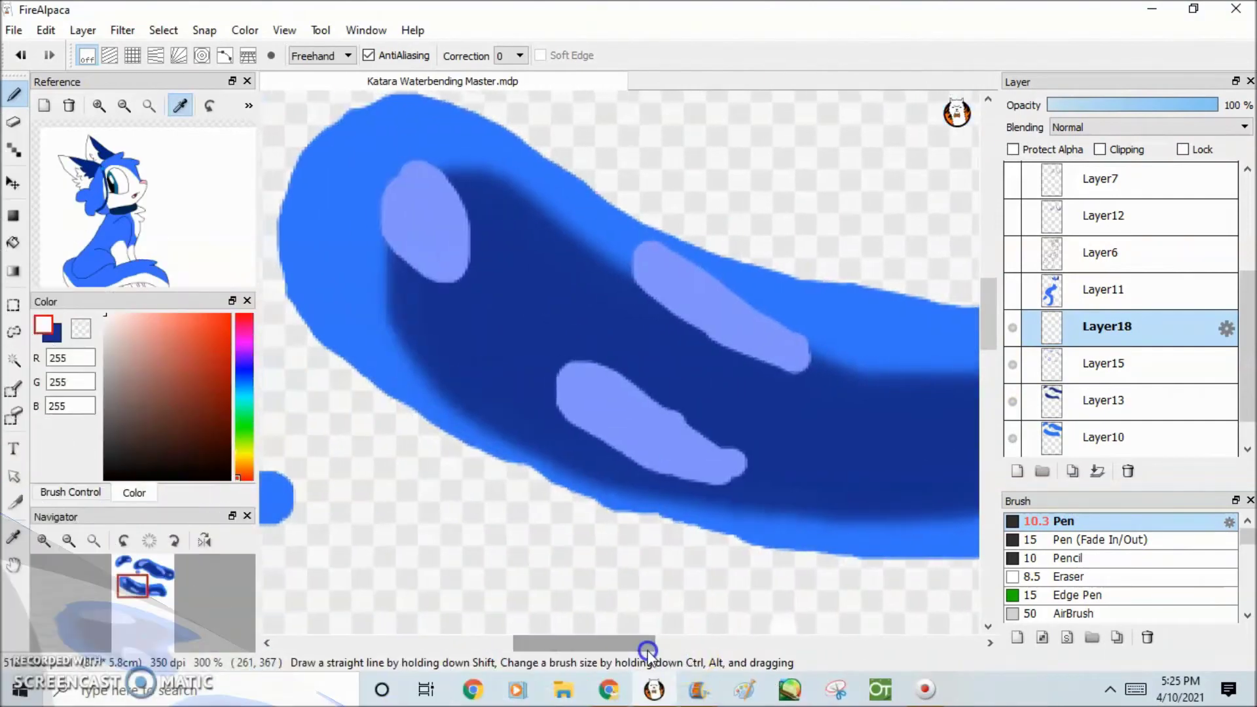
Step: Paint white highlights on Layer18 over the periwinkle patches at the middle stream's left end and lower edge, undoing a misplaced stroke
left_click_drag(412, 141, 391, 148)
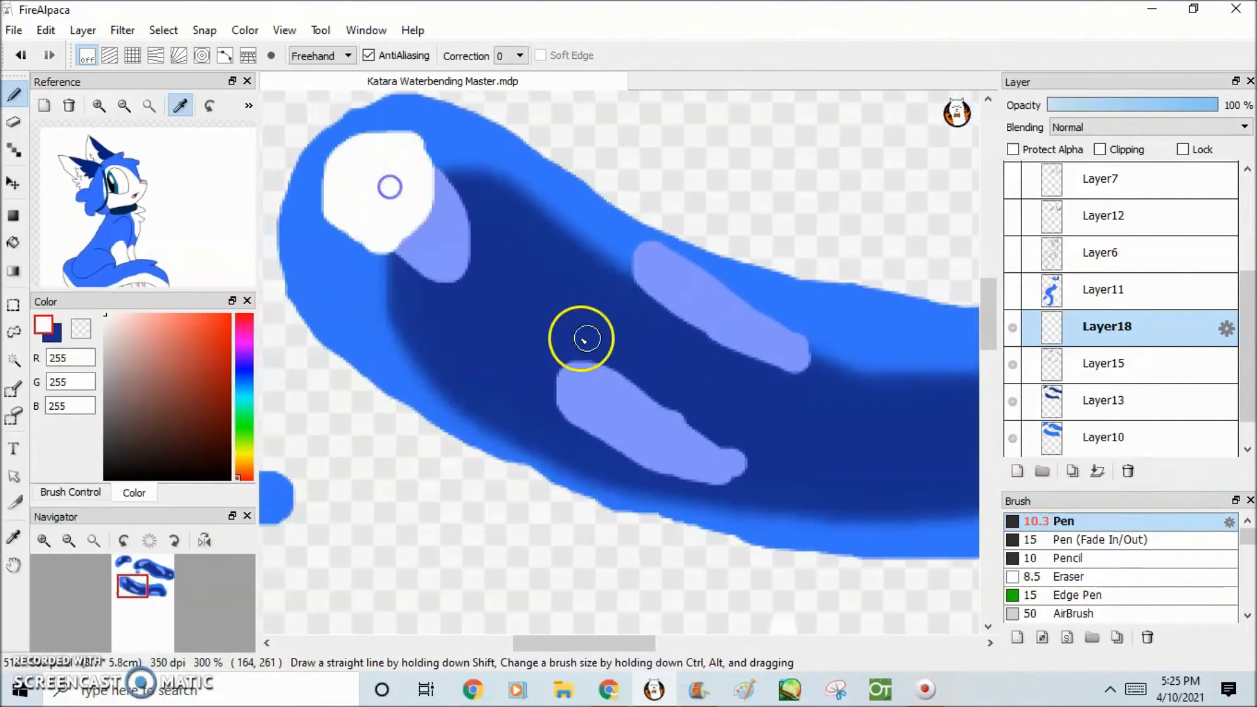
left_click_drag(584, 338, 511, 351)
left_click(668, 641)
left_click_drag(845, 343, 904, 341)
left_click(20, 55)
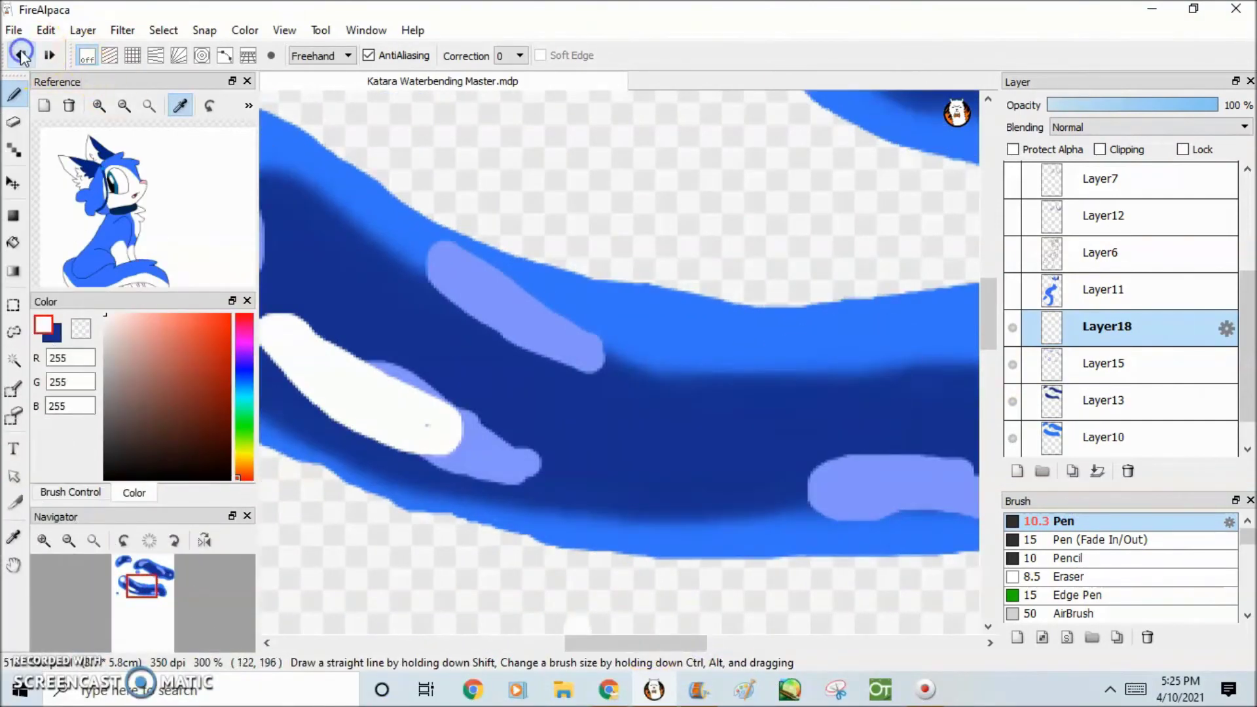
Step: Paint white highlights over the periwinkle patches near the right ends of the middle and upper-right streams, undoing unwanted strokes
scroll(814, 421, "down", 3)
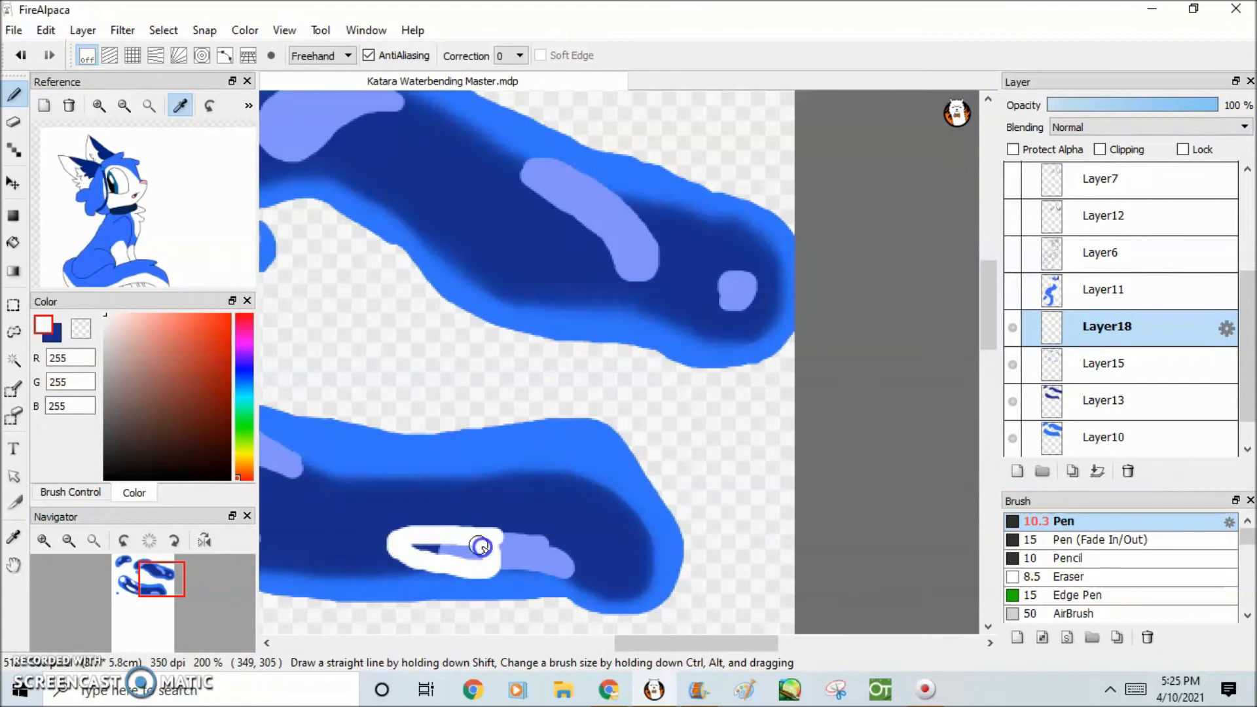
scroll(882, 353, "up", 2)
scroll(730, 633, "down", 2)
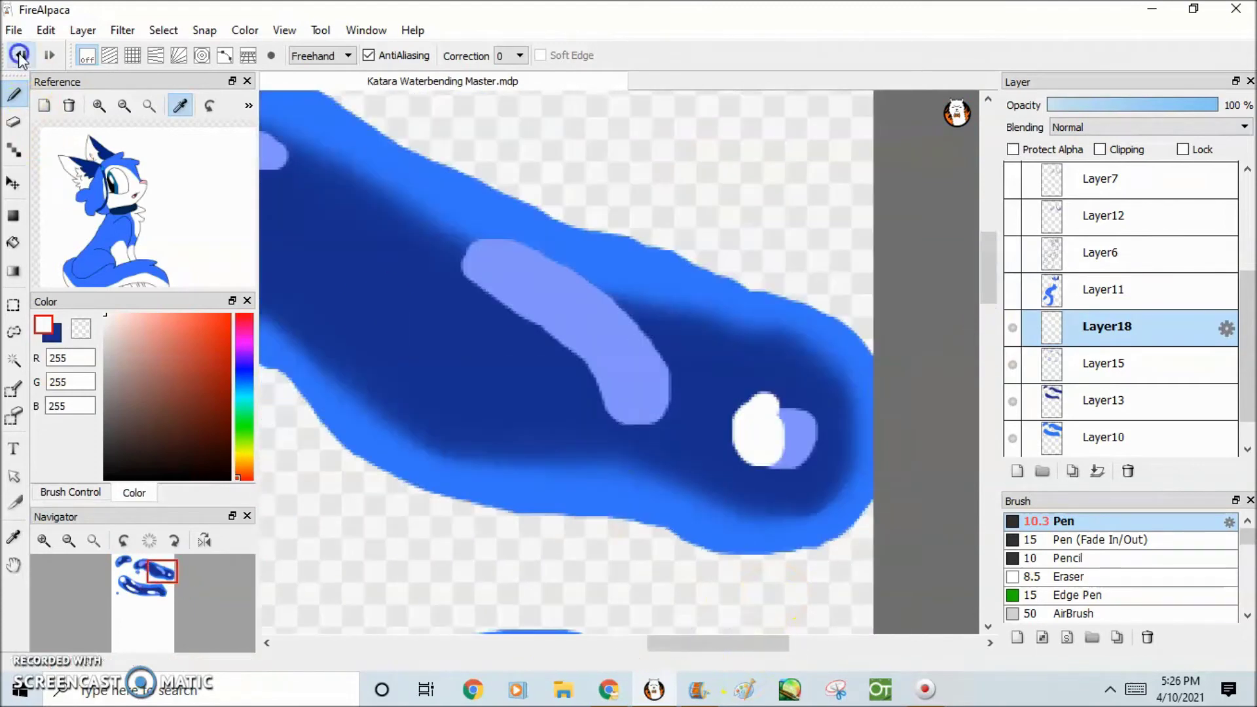
scroll(751, 618, "up", 1)
mouse_move(753, 367)
left_mouse_down()
mouse_move(674, 320)
mouse_move(721, 311)
mouse_move(727, 340)
mouse_move(701, 317)
left_mouse_up()
key("ctrl+z")
Step: Add white highlights to the upper-right stream's left end and to the droplet beneath it
scroll(702, 317, "down", 1)
scroll(567, 226, "up", 1)
left_click_drag(567, 225, 580, 258)
left_click(546, 437)
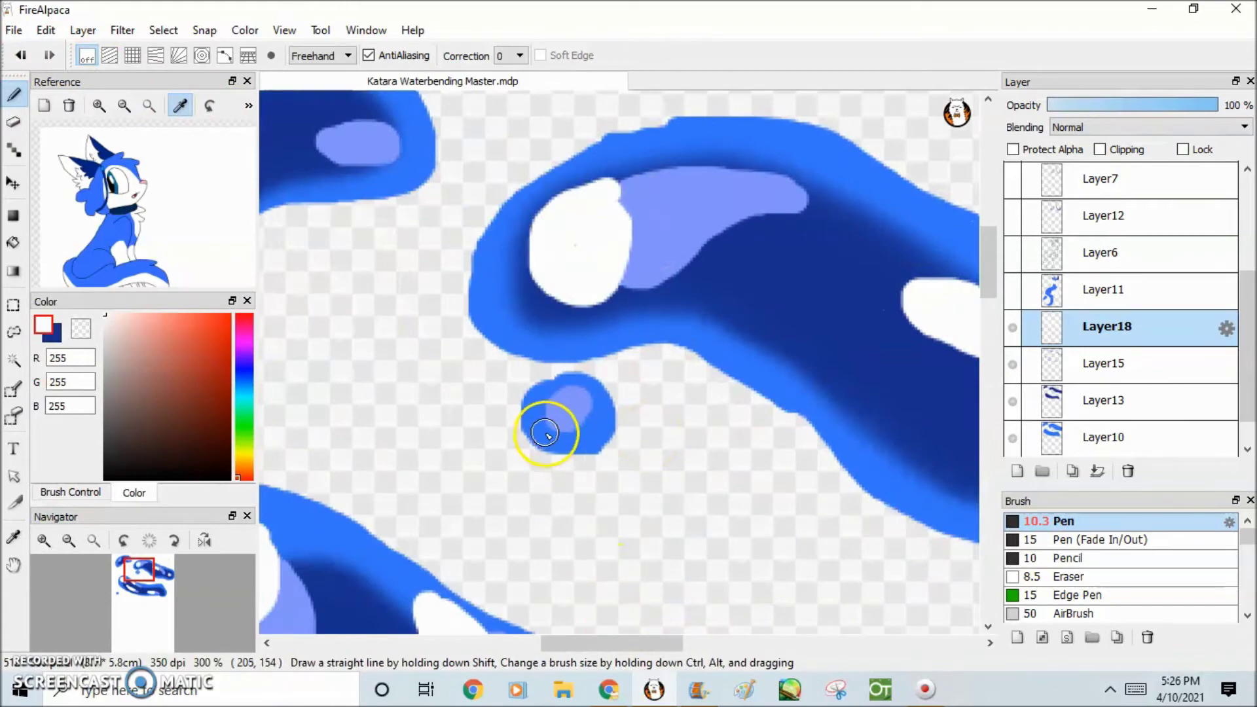
Step: Paint white highlights on both periwinkle patches of the upper-left water shape and on the small leftmost droplet
left_click_drag(628, 645, 578, 645)
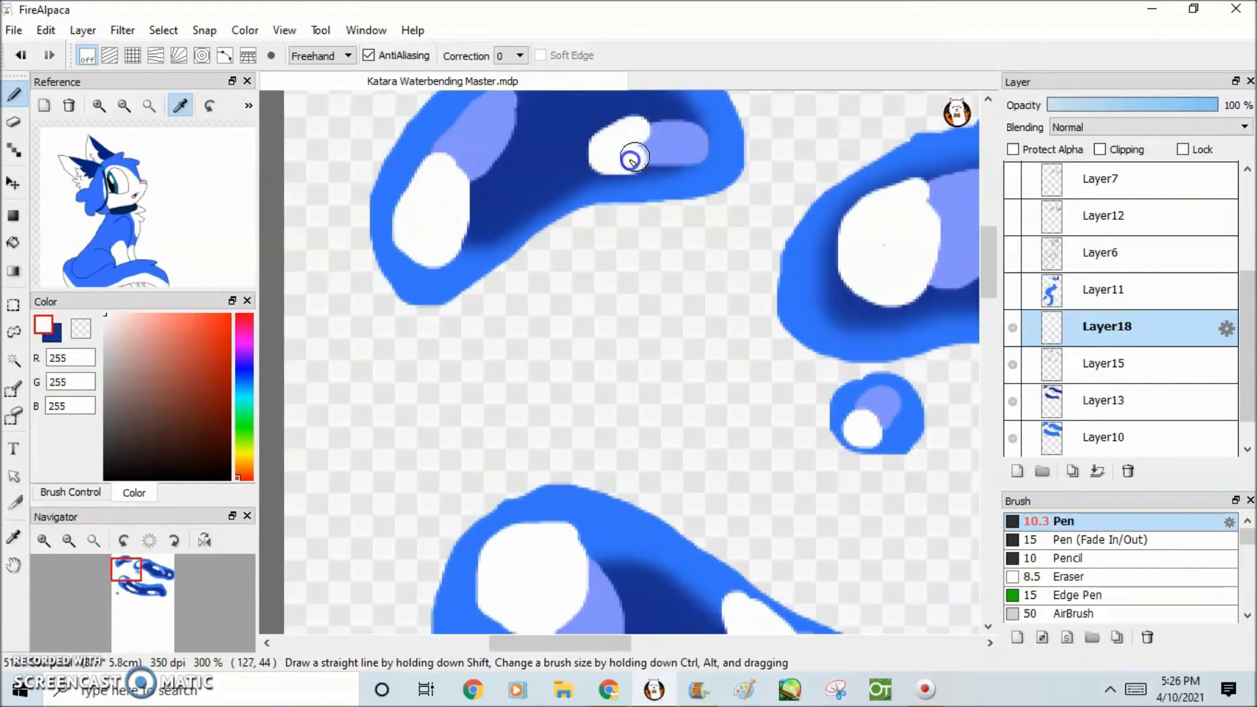
scroll(610, 161, "down", 1)
scroll(636, 437, "up", 1)
scroll(543, 340, "down", 3)
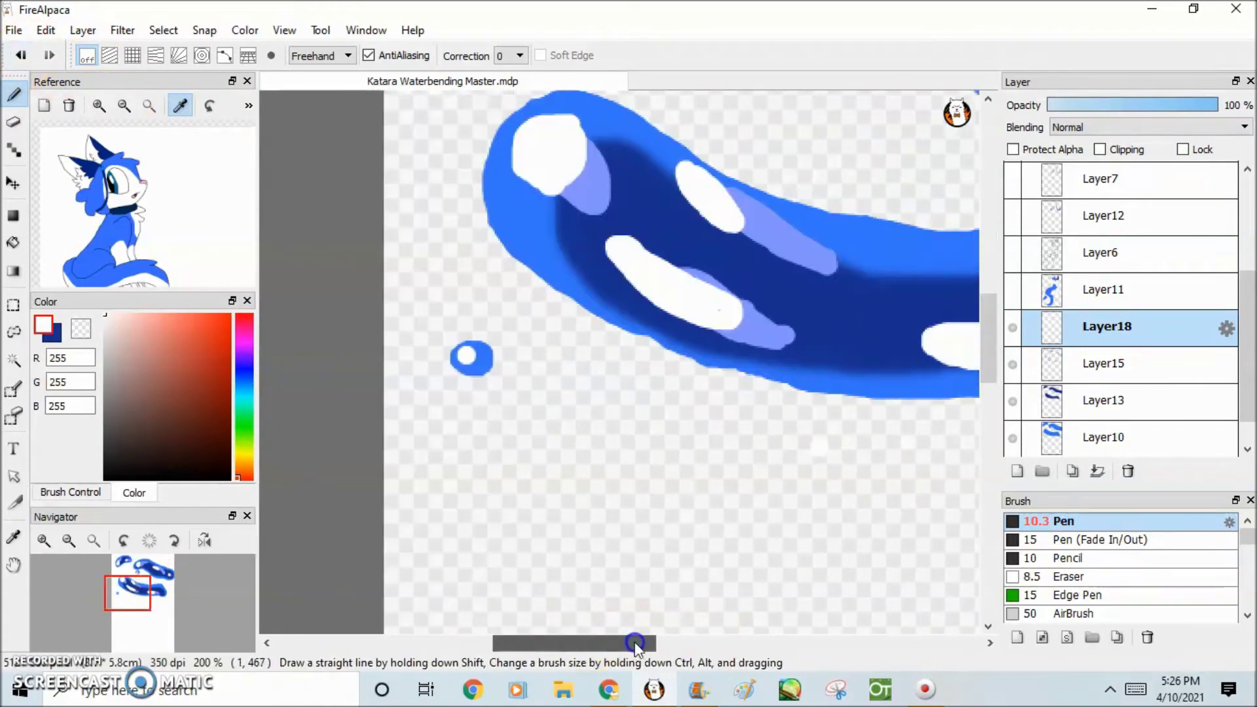
Step: Hide Layer18, Layer15, Layer13 and Layer10, show Layer9, Layer14, Layer16 and Layer17, and make Layer17 active
left_click(1013, 329)
scroll(1013, 314, "up", 3)
left_click(1010, 261)
scroll(1014, 360, "down", 3)
left_click(1015, 449)
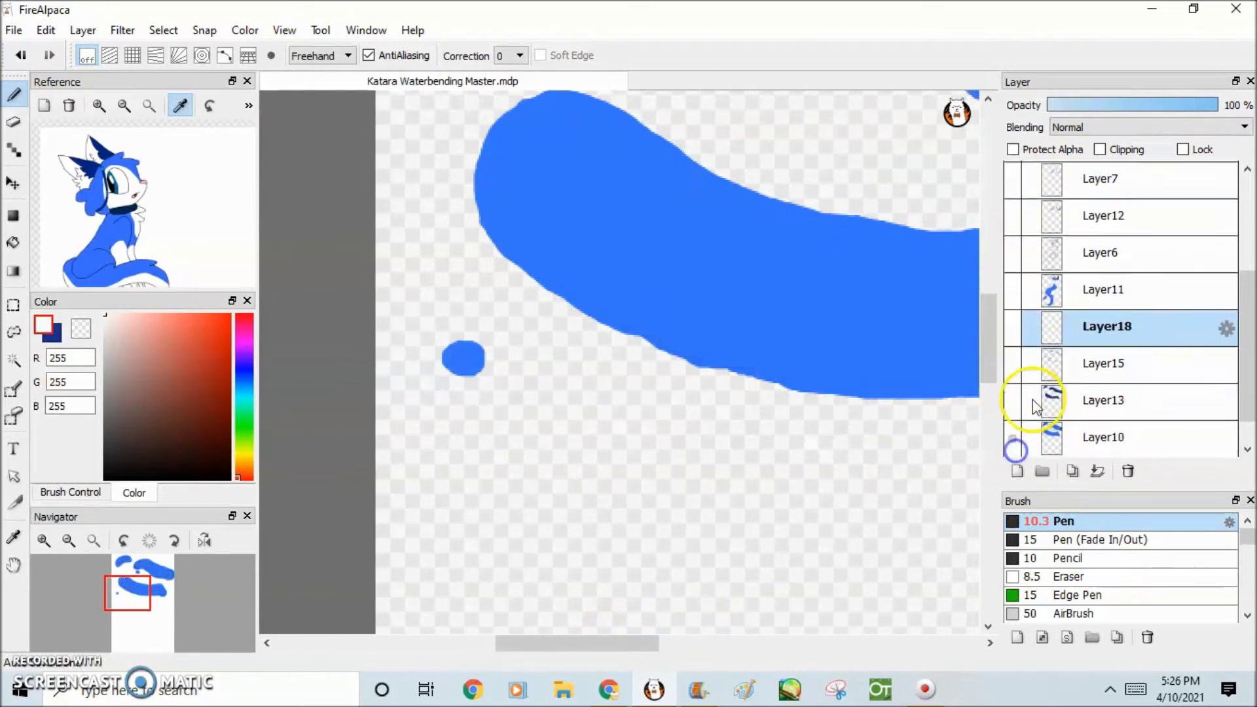
scroll(1016, 327, "up", 3)
left_click(1017, 261)
scroll(542, 339, "up", 2)
left_click(1105, 178)
Step: Paint white highlights on the lower-left water shape and the lower droplets, redoing misplaced strokes
left_click_drag(582, 275, 612, 303)
left_click_drag(412, 498, 389, 519)
left_click_drag(982, 457, 982, 504)
left_click(24, 57)
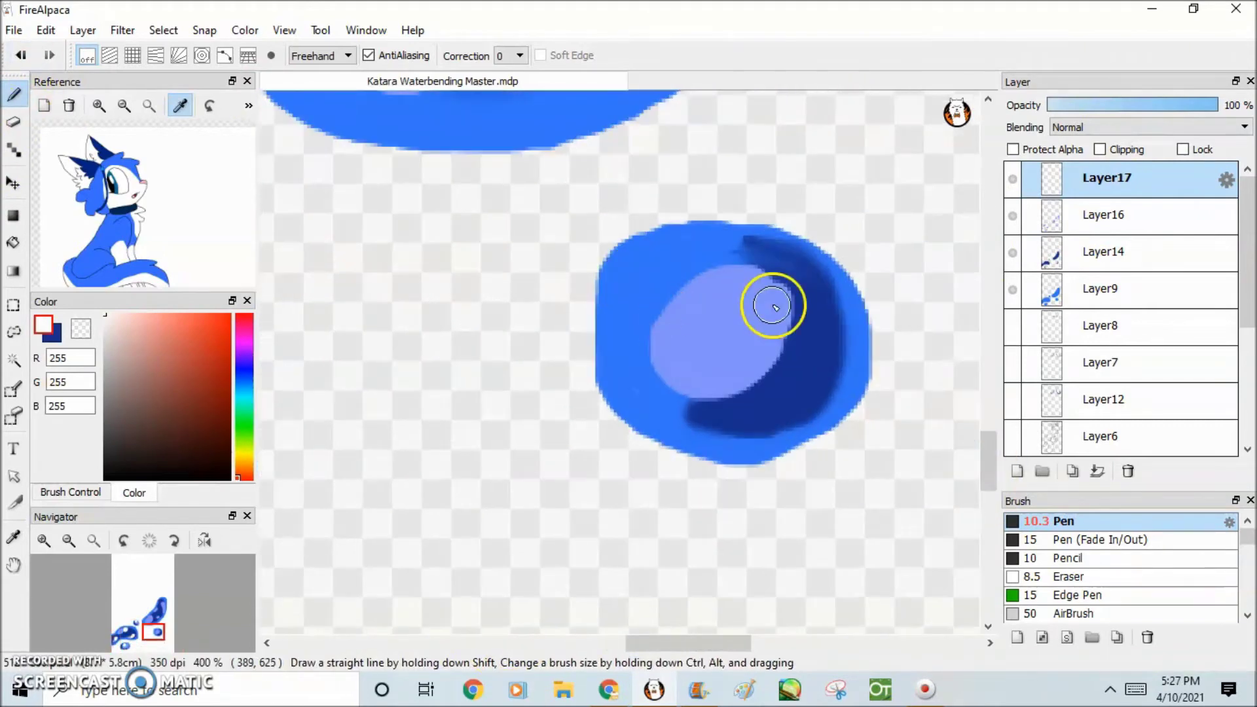
left_click_drag(772, 300, 758, 283)
key("ctrl+z")
left_click_drag(787, 352, 744, 373)
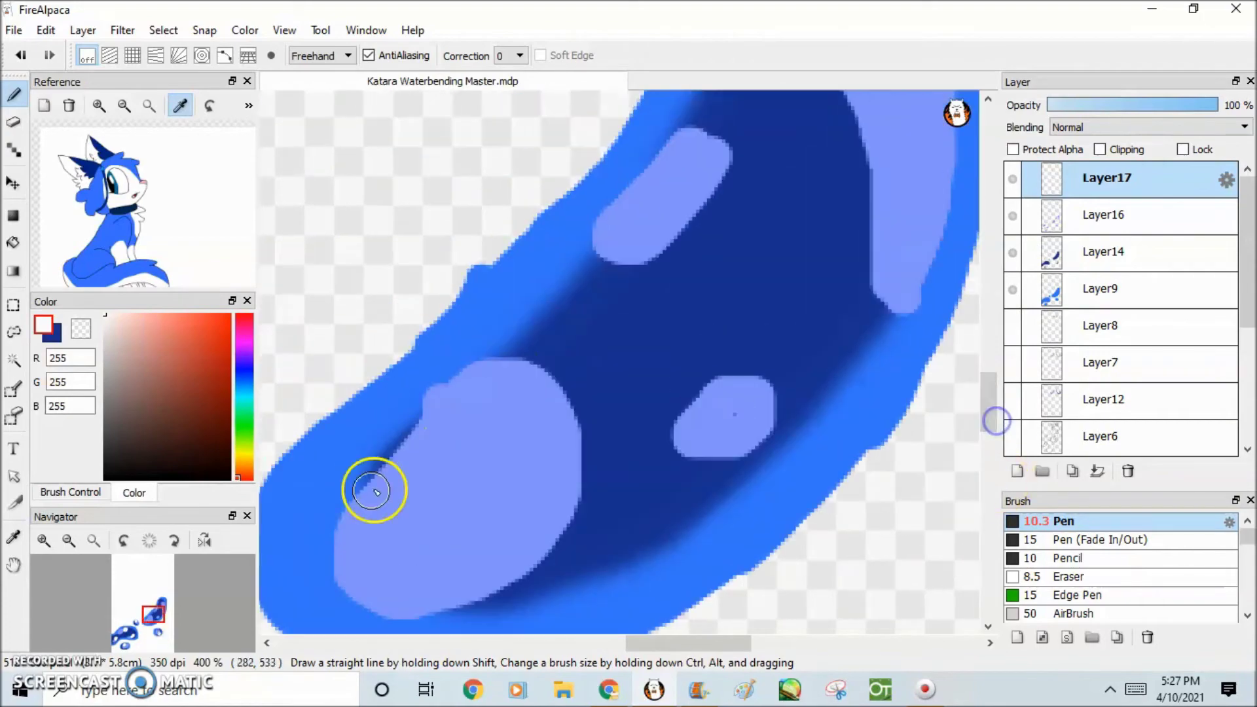
Step: Paint white highlights over the edges of the periwinkle patches in the curved right water shape
left_click_drag(373, 482, 356, 570)
left_click_drag(675, 511, 721, 452)
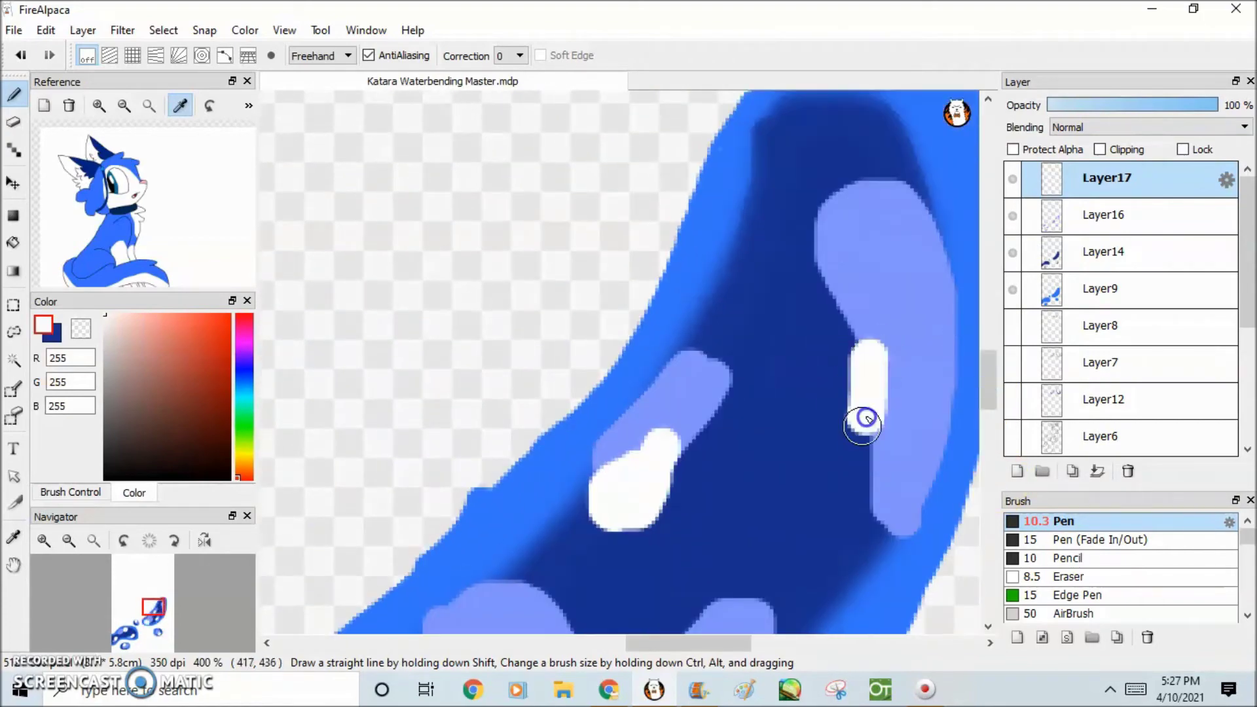
left_click_drag(864, 415, 847, 513)
left_click_drag(620, 414, 655, 426)
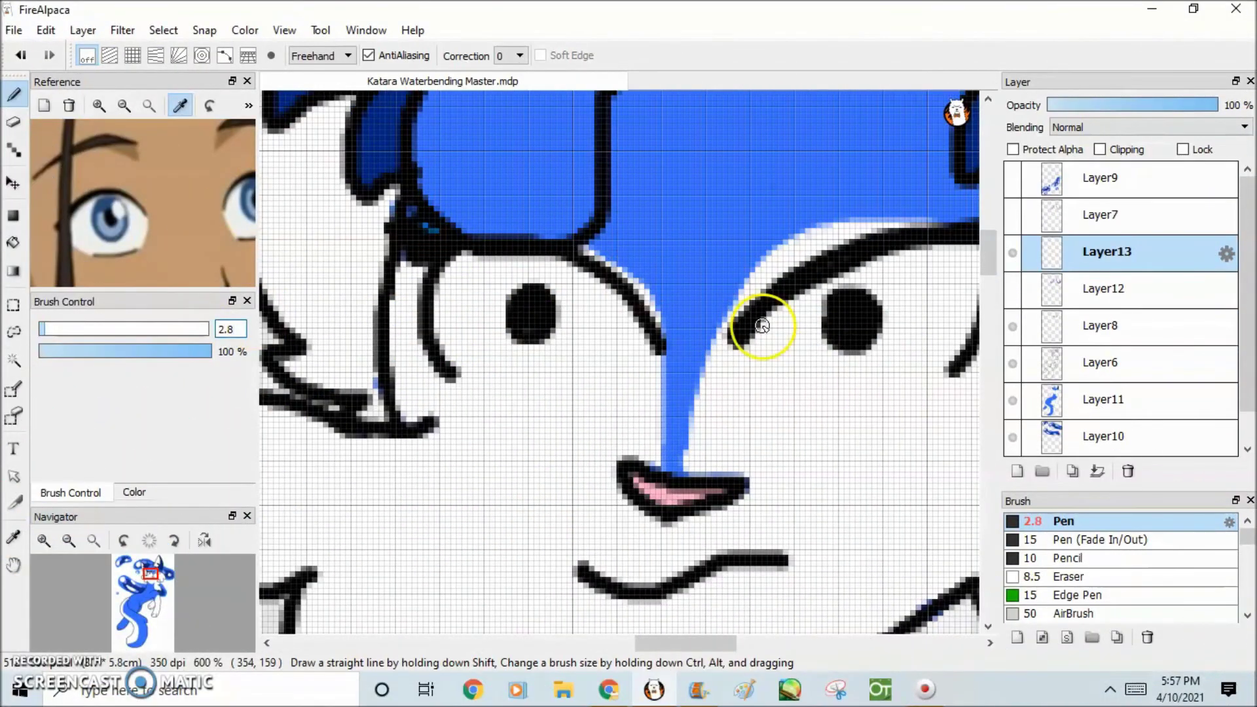
Step: Move Layer13 below Layer8 and outline the right eye's iris in dark blue with the 2.8 Pen, redoing the first outline
left_click_drag(1106, 252, 1106, 340)
scroll(906, 347, "up", 2)
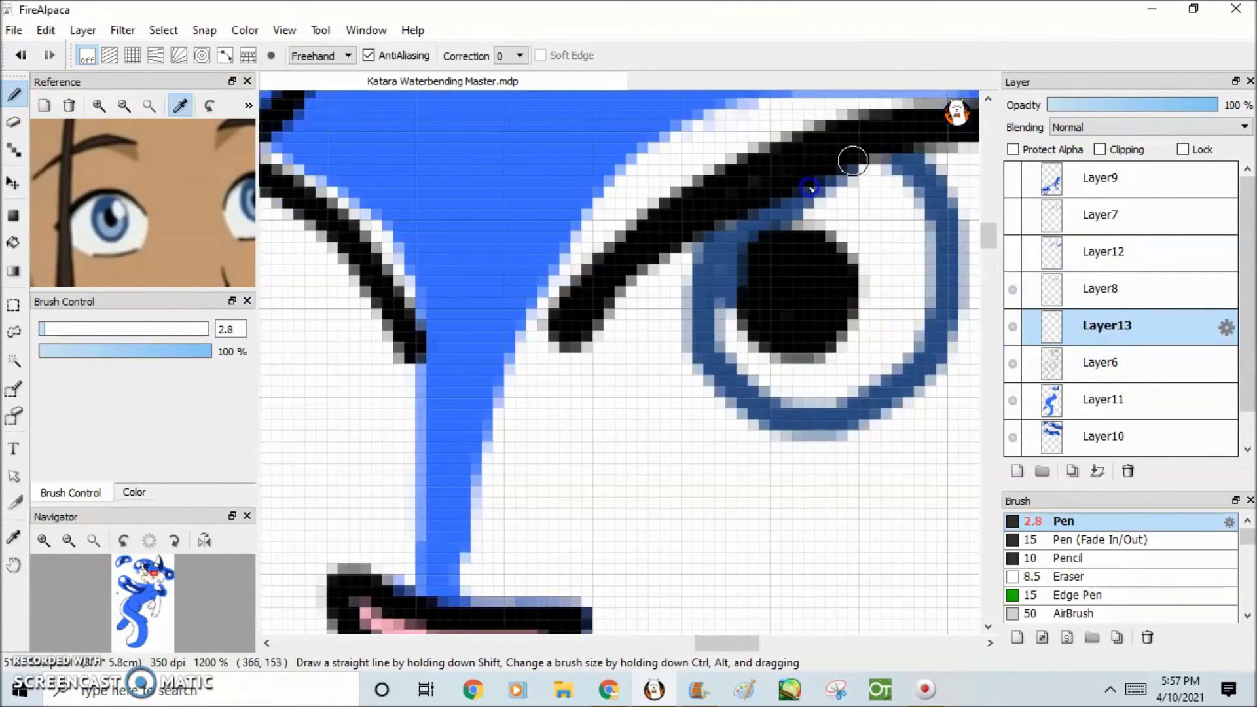
left_click(21, 55)
mouse_move(704, 237)
left_mouse_down()
mouse_move(722, 421)
mouse_move(845, 171)
left_mouse_up()
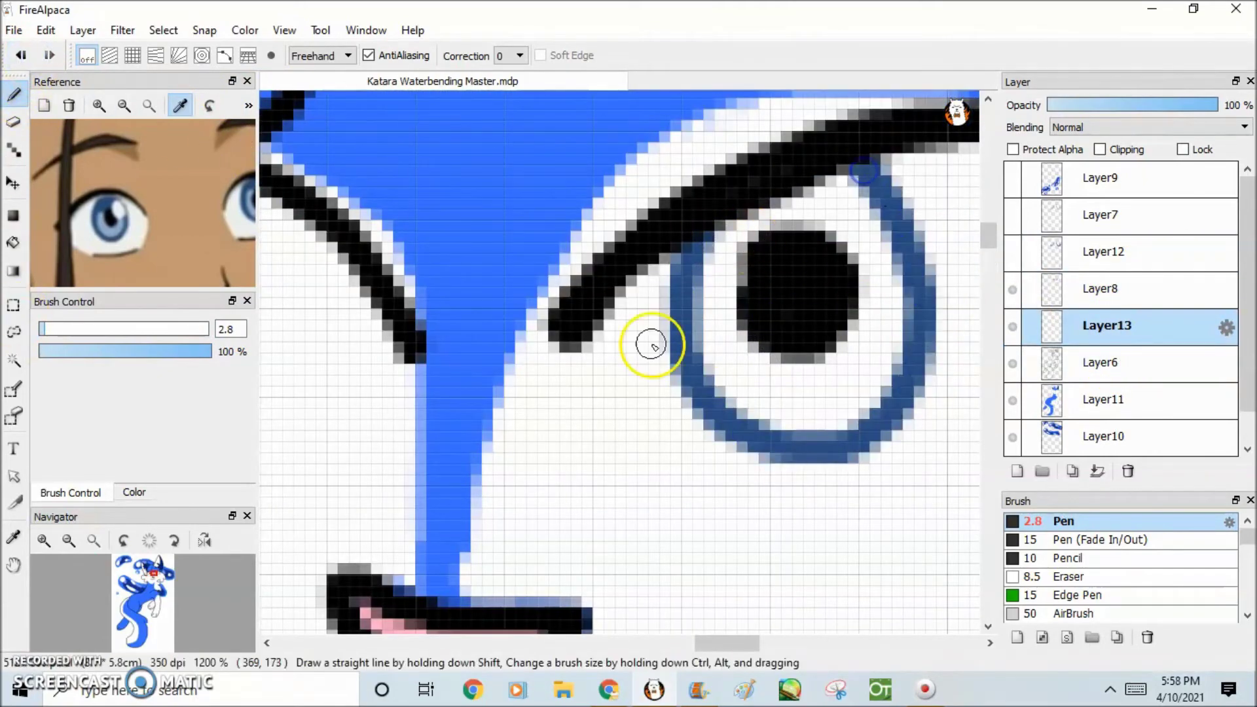
Step: Fill the right eye's iris with dark blue around the pupil and cover the leftover gaps with the Pen
key("g")
left_click(856, 359)
key("b")
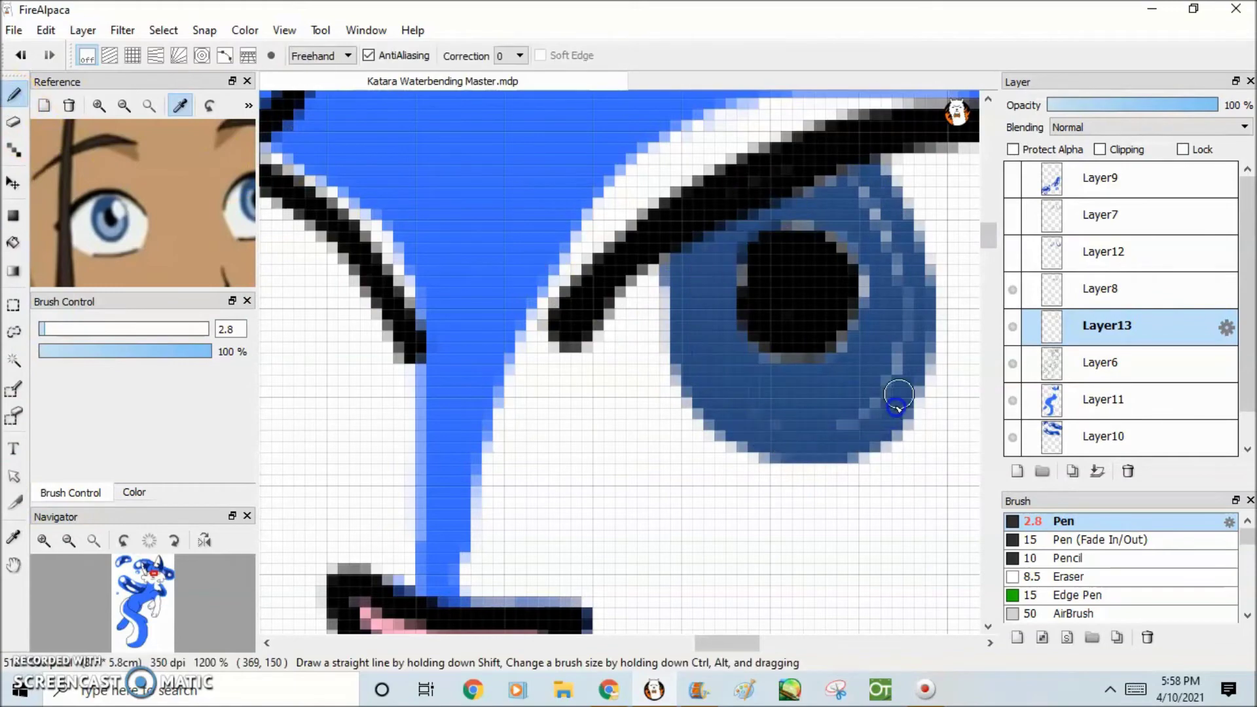
scroll(760, 430, "down", 3)
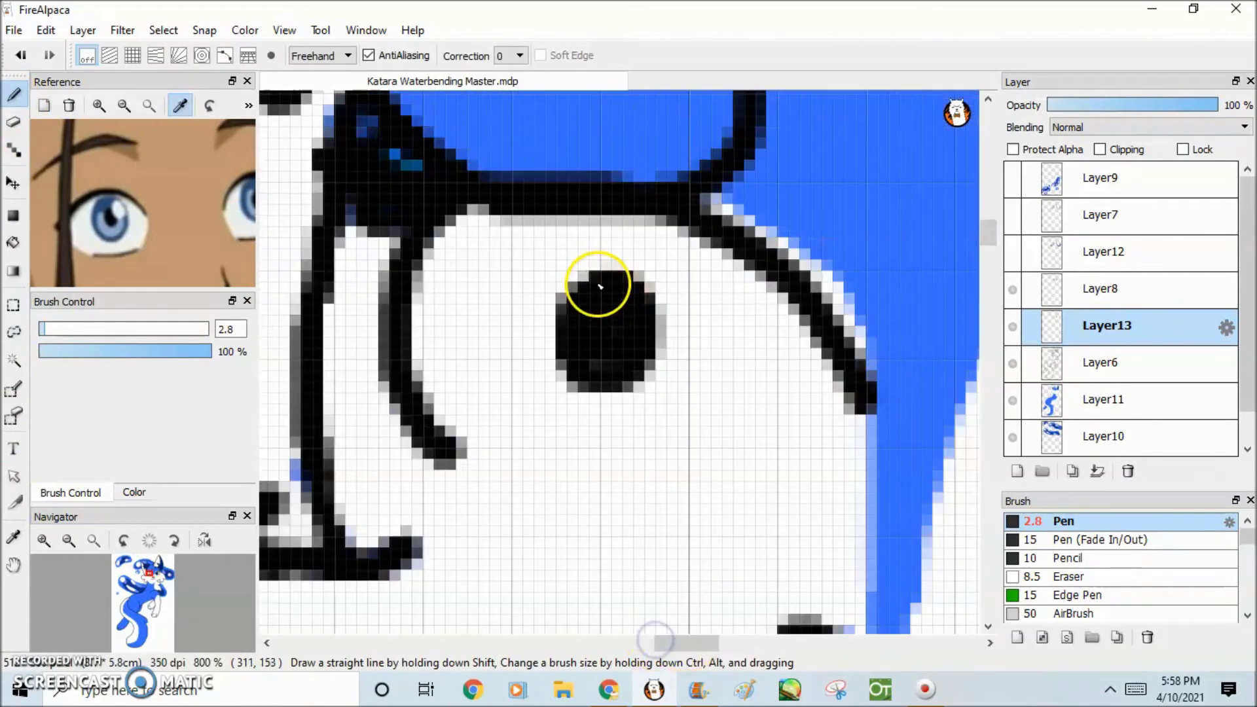
Step: Outline the left eye's iris and paint it solid dark blue around the pupil with the 2.8 Pen
scroll(968, 308, "up", 2)
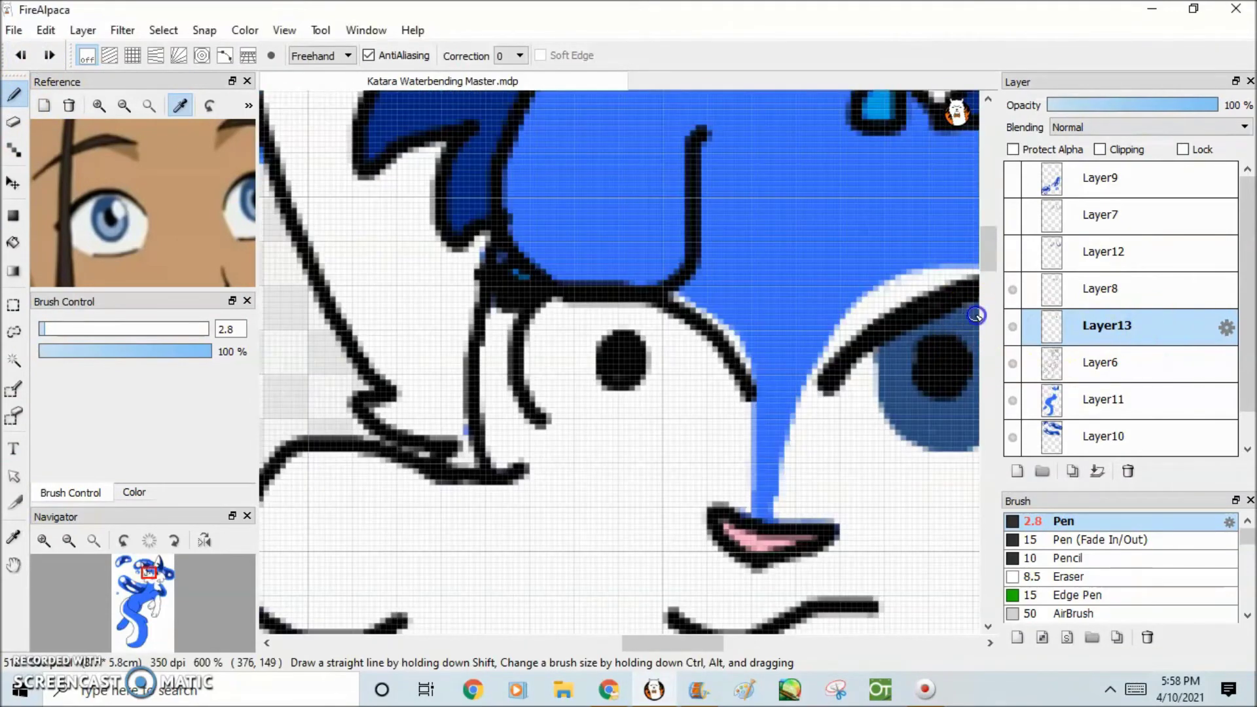
scroll(586, 338, "up", 1)
left_click(442, 406)
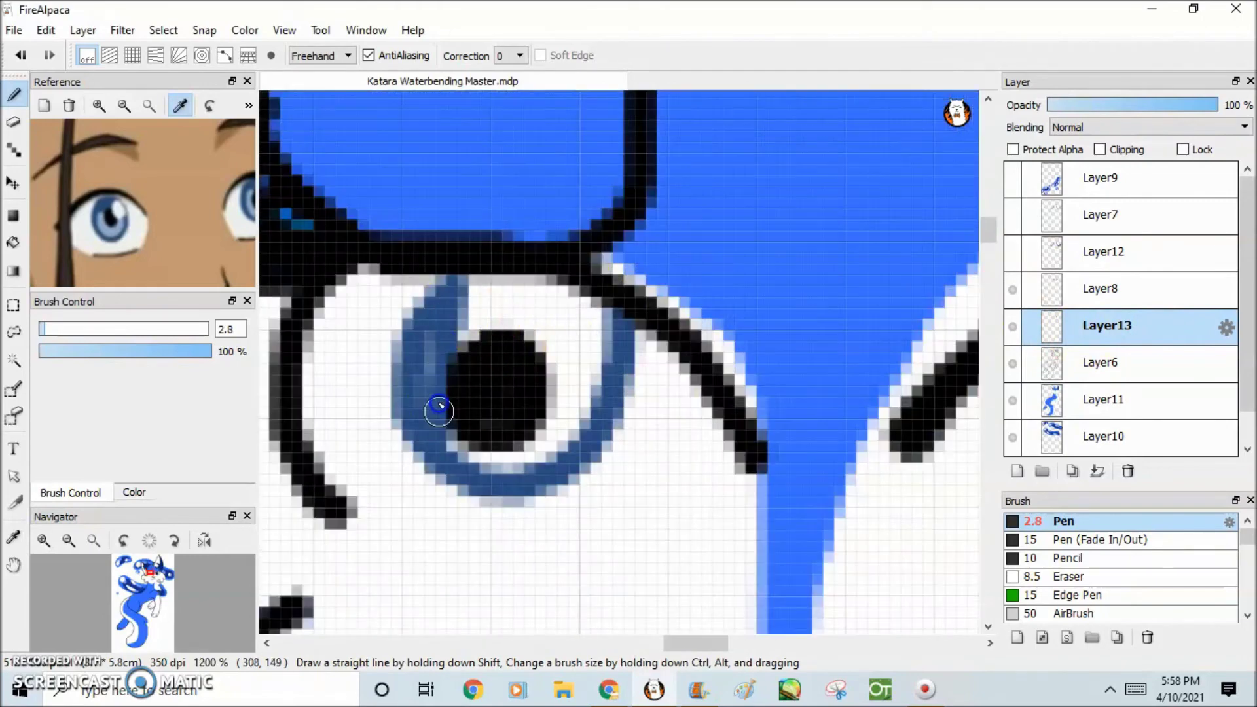
left_click_drag(554, 463, 609, 376)
scroll(617, 449, "down", 3)
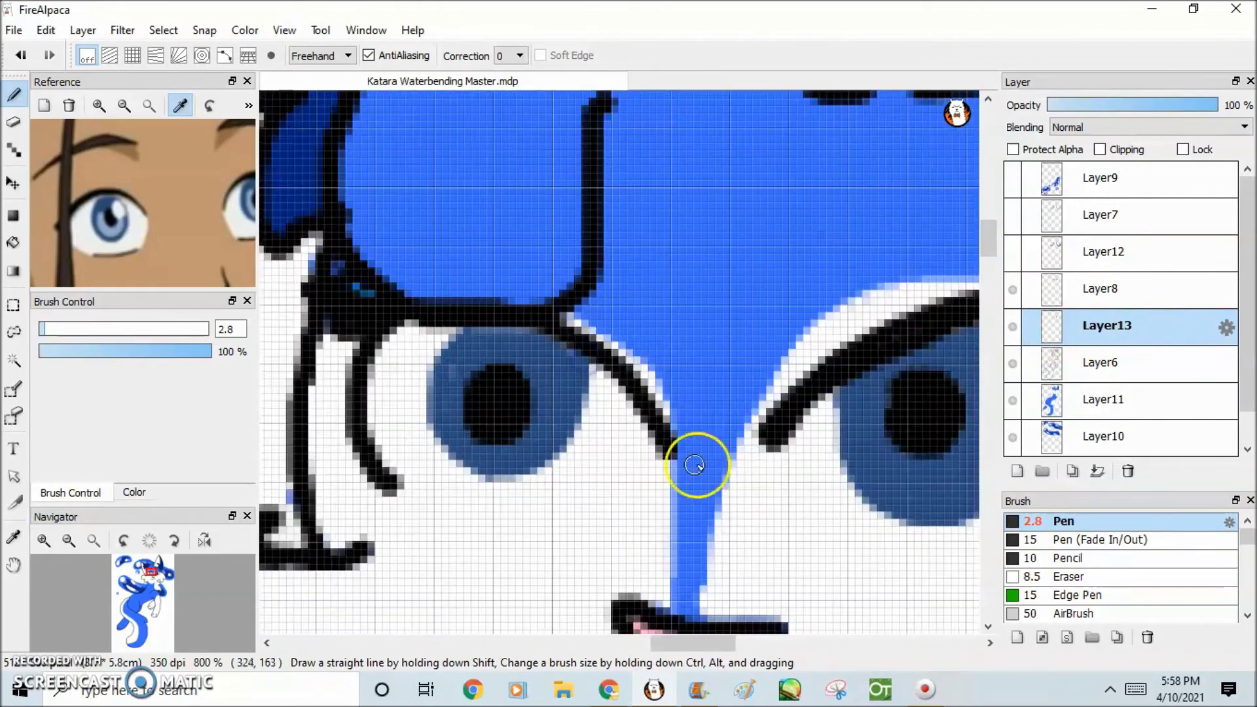
Step: Trim the right iris's lower edge with the transparent colour and reshape it in dark blue
scroll(925, 463, "up", 3)
left_click(135, 492)
left_click(81, 328)
mouse_move(694, 478)
left_mouse_down()
mouse_move(910, 522)
mouse_move(696, 471)
mouse_move(945, 398)
left_mouse_up()
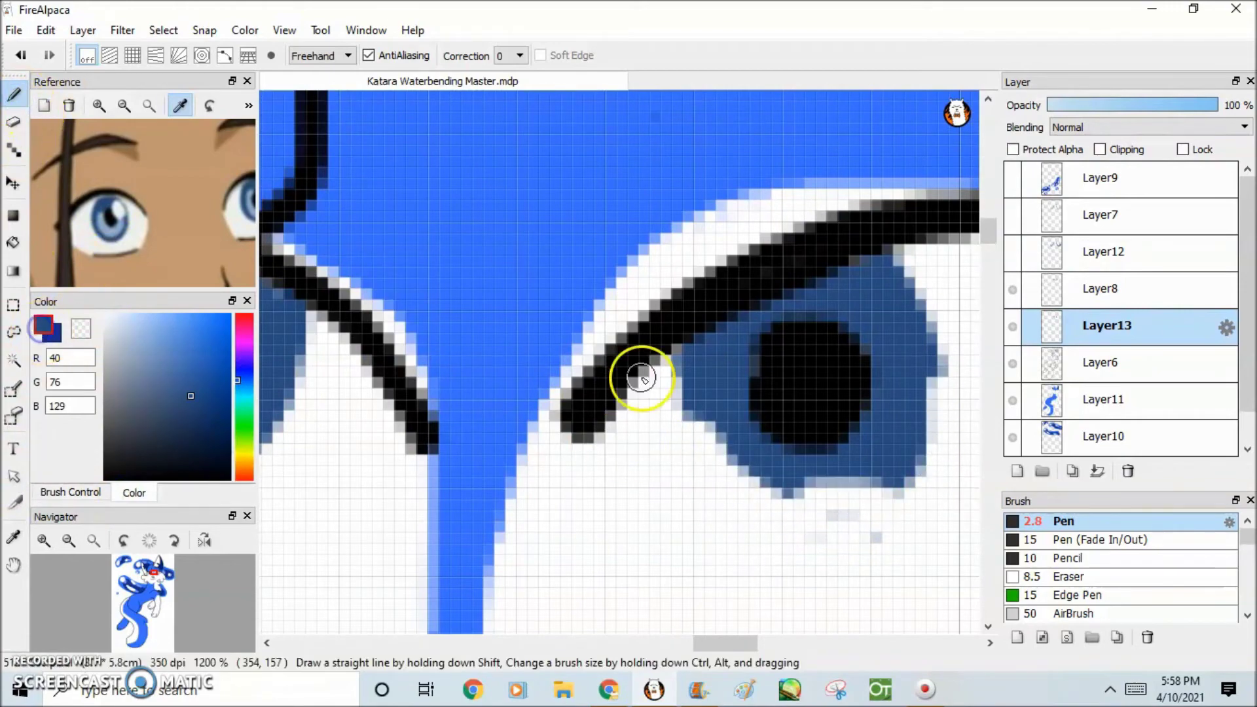
scroll(480, 471, "down", 2)
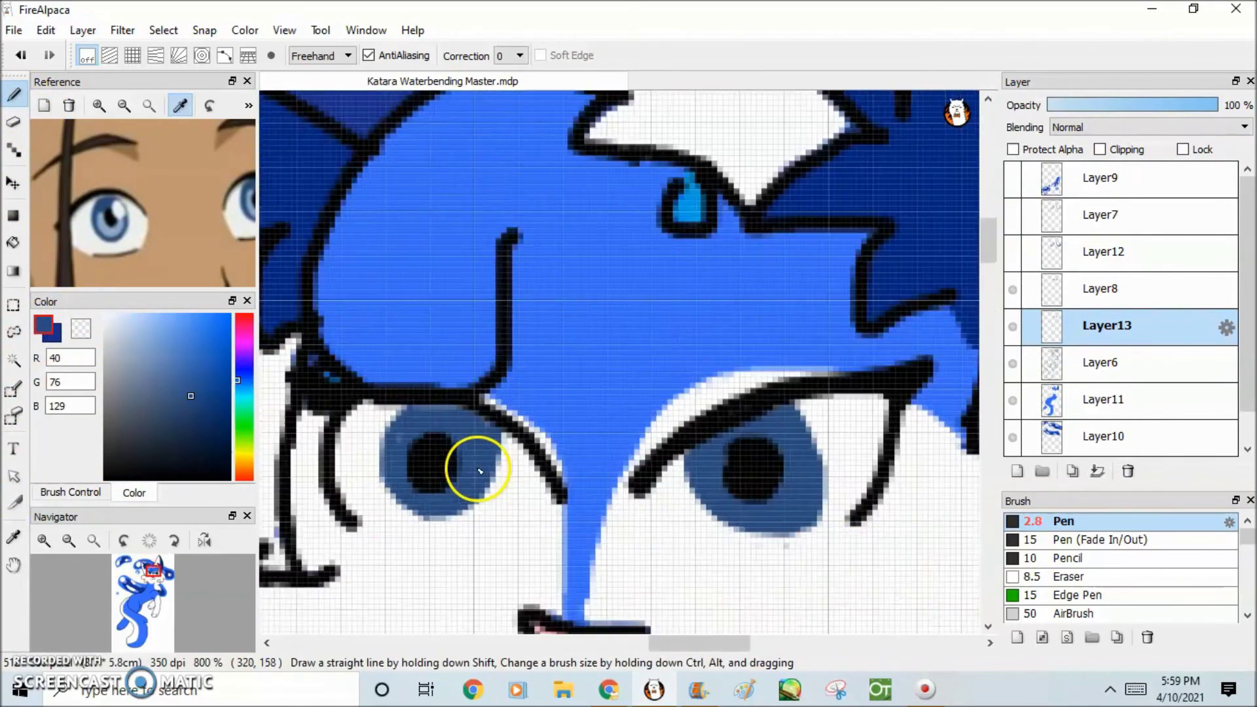
Step: Widen the left iris toward the nose and even out the right iris's lower edge in sampled dark blue
scroll(525, 508, "up", 2)
left_click(105, 216)
left_click(559, 449, "alt")
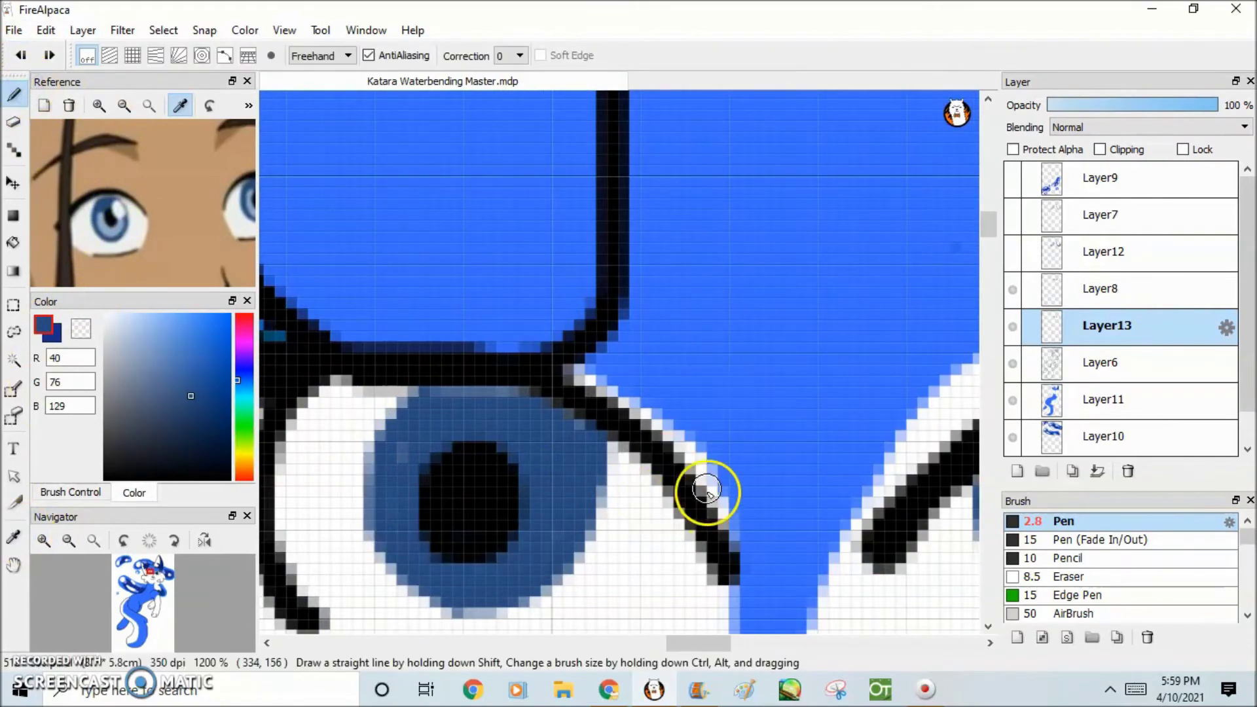
left_click_drag(990, 229, 993, 242)
left_click_drag(428, 498, 620, 393)
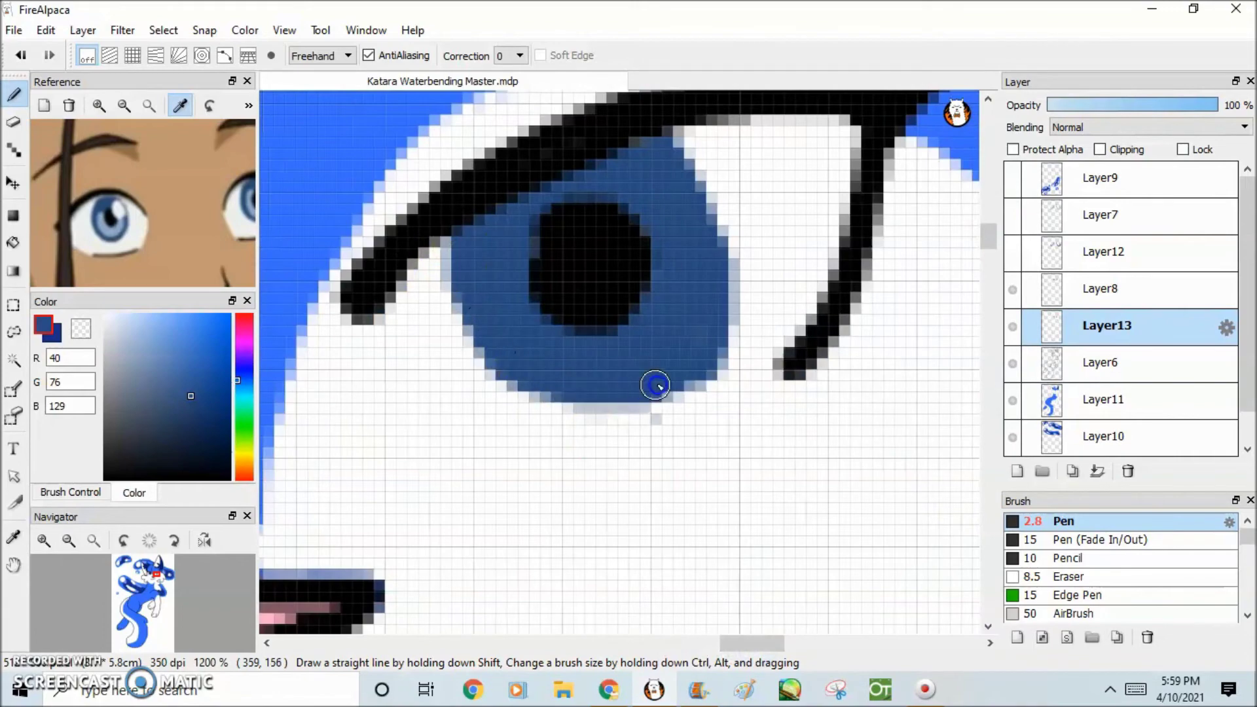
Step: Paint grey-blue crescents (RGB 108, 124, 147) around the lower side of both pupils on Layer13
scroll(654, 384, "down", 3)
scroll(443, 344, "up", 2)
left_click(442, 344, "alt")
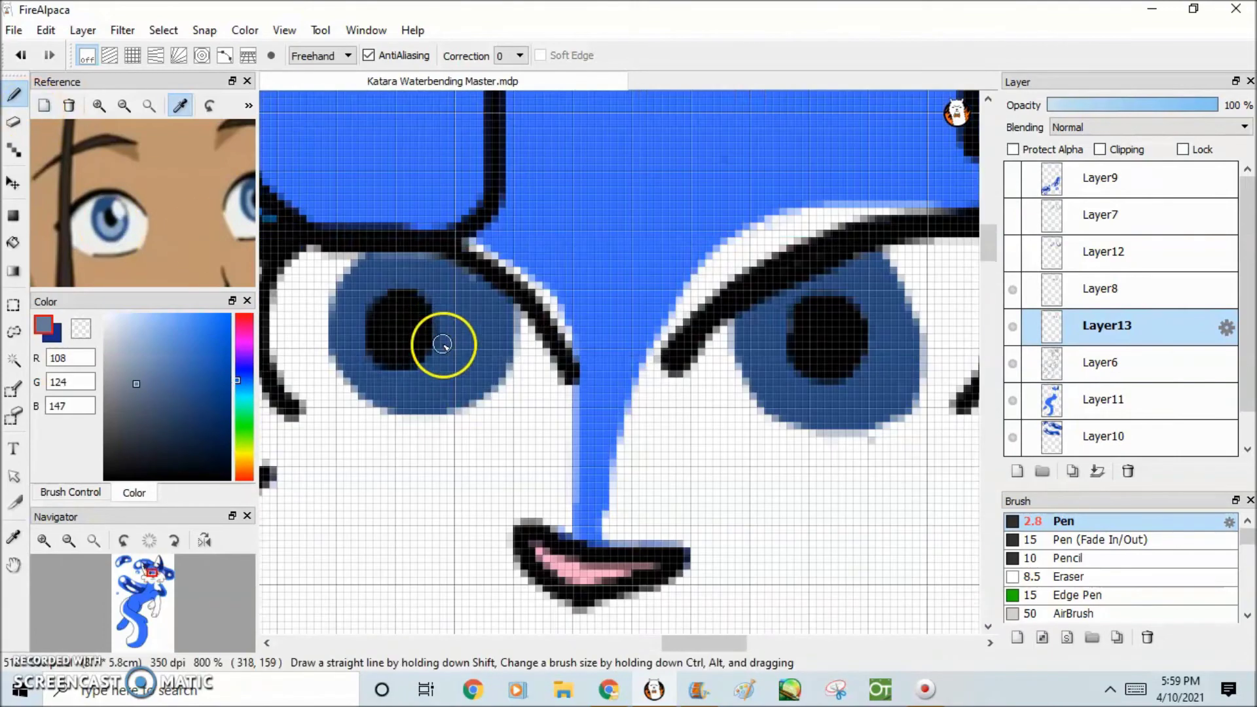
scroll(424, 334, "up", 1)
mouse_move(424, 334)
left_mouse_down()
mouse_move(368, 419)
mouse_move(483, 345)
mouse_move(399, 444)
mouse_move(302, 309)
mouse_move(497, 393)
left_mouse_up()
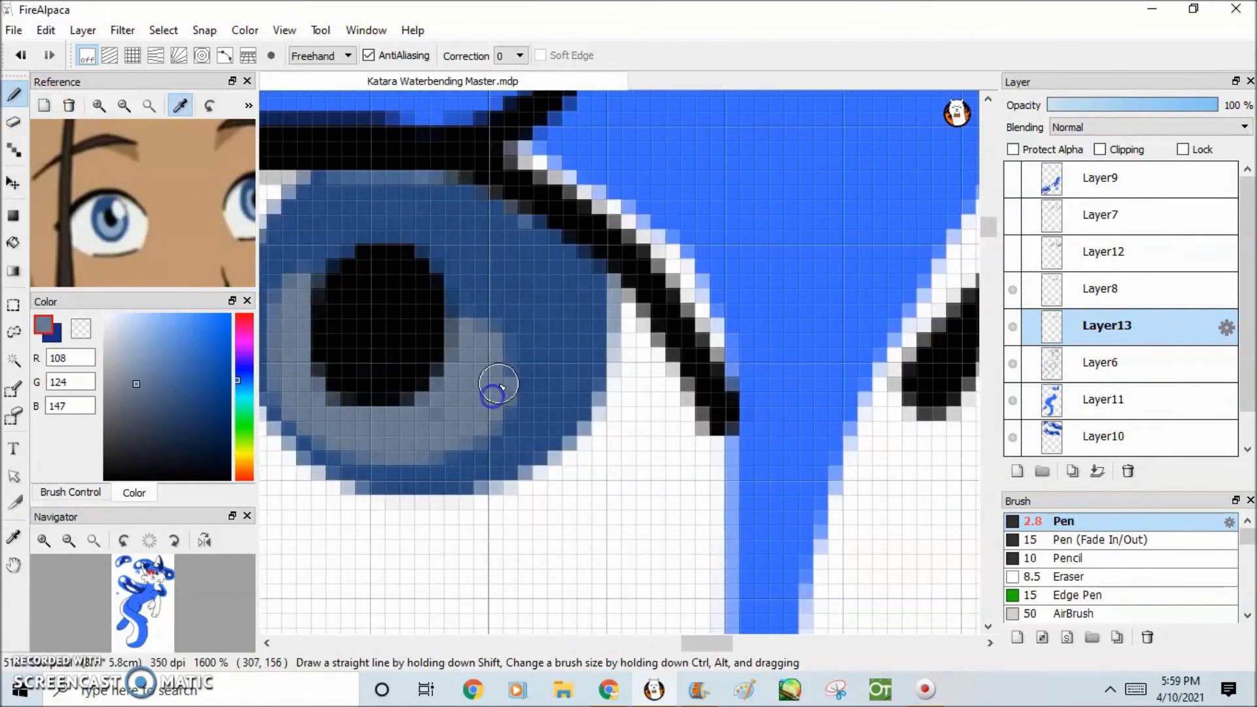
scroll(497, 393, "down", 2)
scroll(487, 504, "up", 2)
scroll(576, 505, "down", 1)
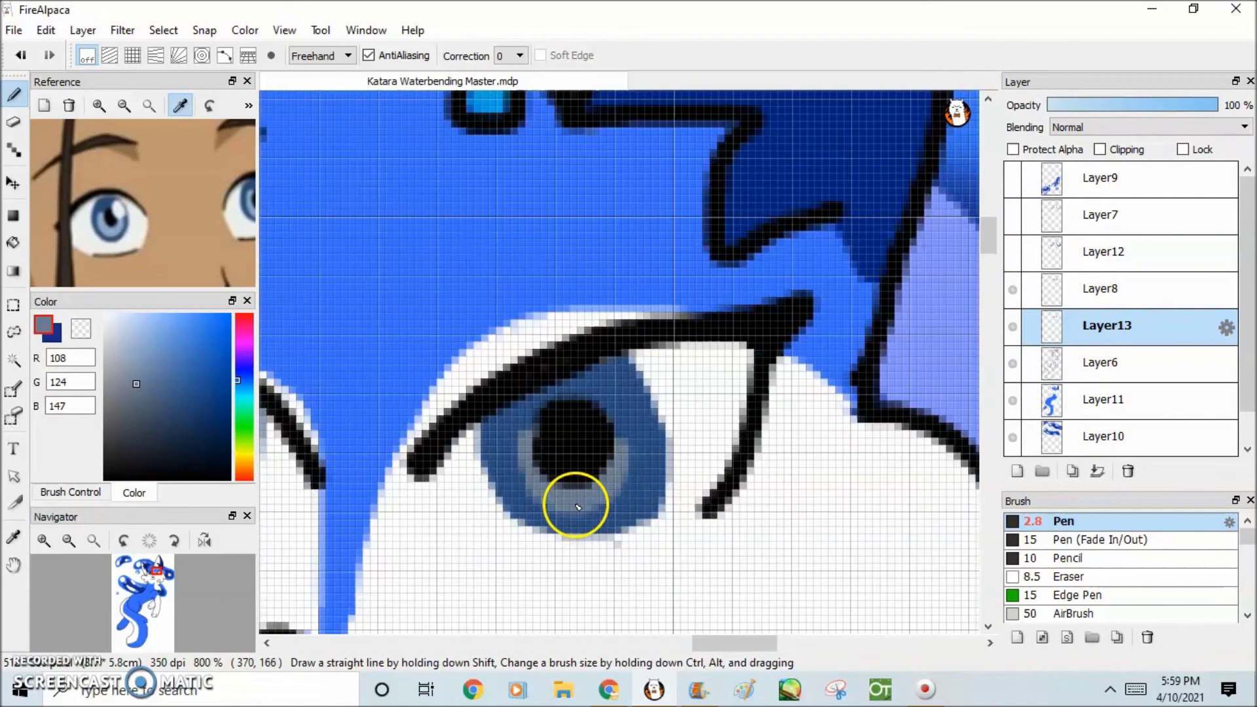
Step: Undo the white highlights painted on Layer13 and paint a white highlight over the right eye's pupil and iris on Layer8
scroll(592, 472, "up", 2)
left_click_drag(603, 288, 694, 353)
left_click(20, 55)
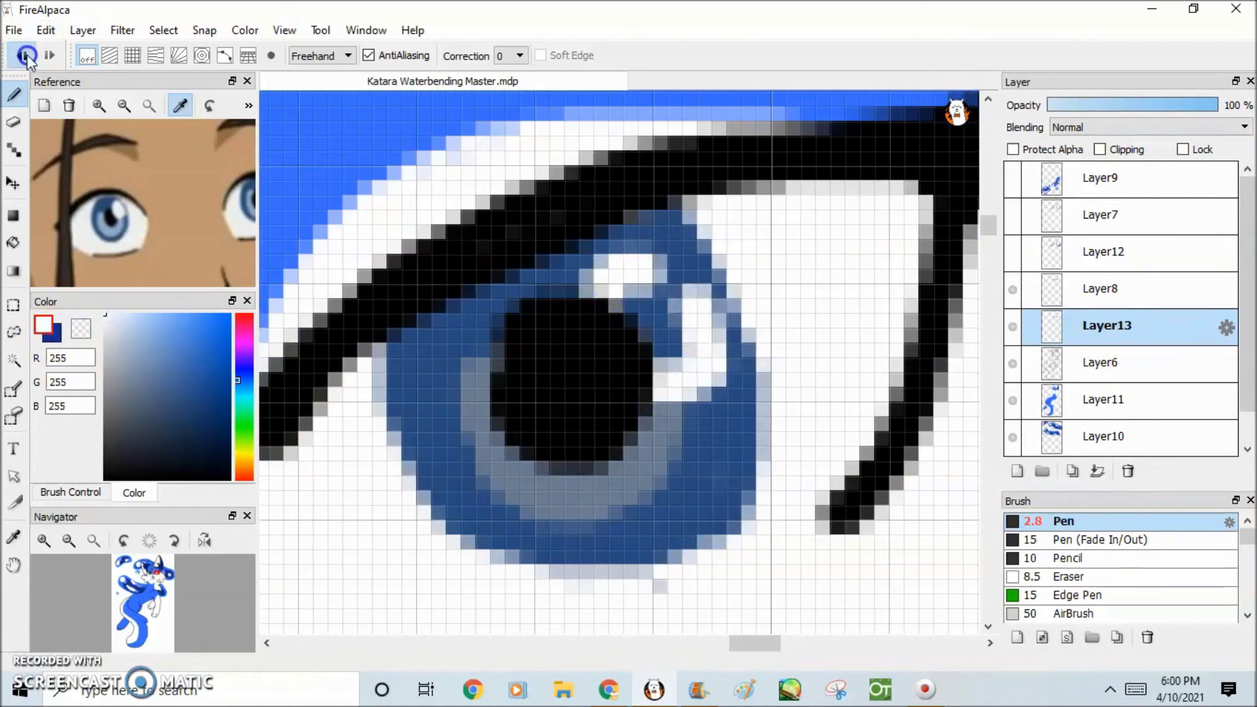
left_click(1103, 289)
left_click_drag(666, 272, 686, 274)
Step: Paint a white highlight over the left eye's pupil and iris on Layer8
scroll(685, 274, "down", 2)
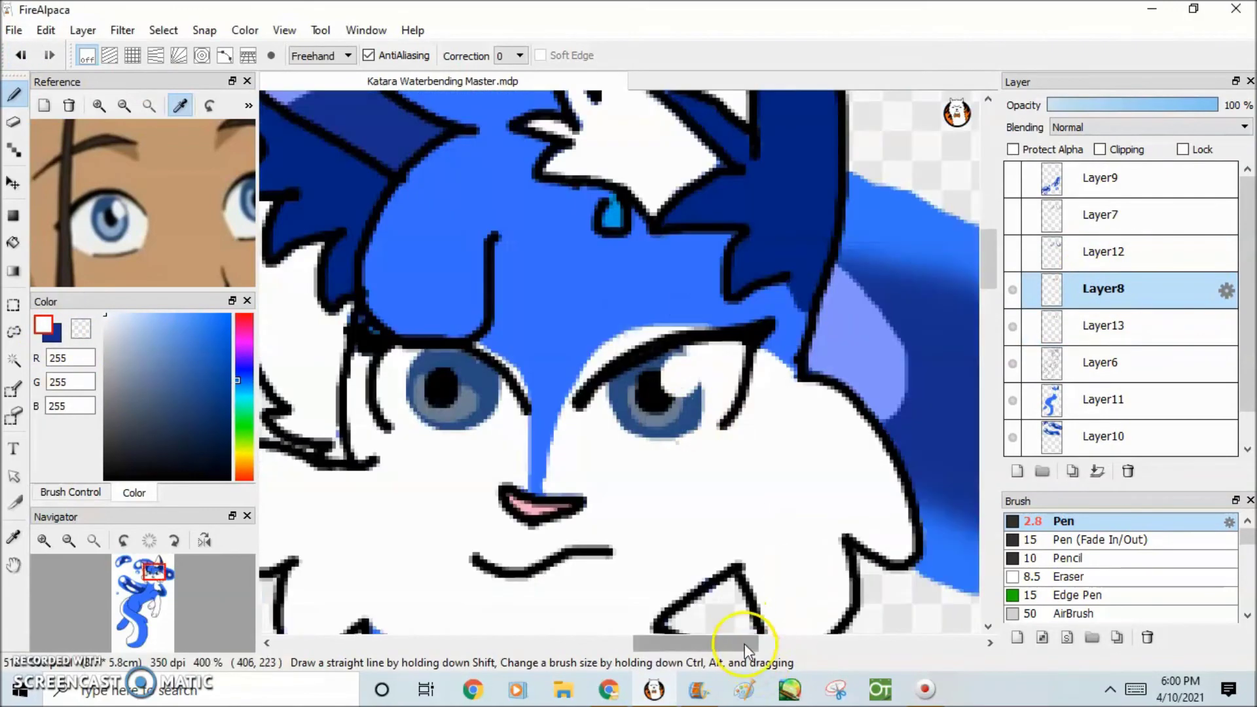
scroll(640, 385, "up", 2)
scroll(674, 281, "up", 1)
scroll(736, 463, "down", 2)
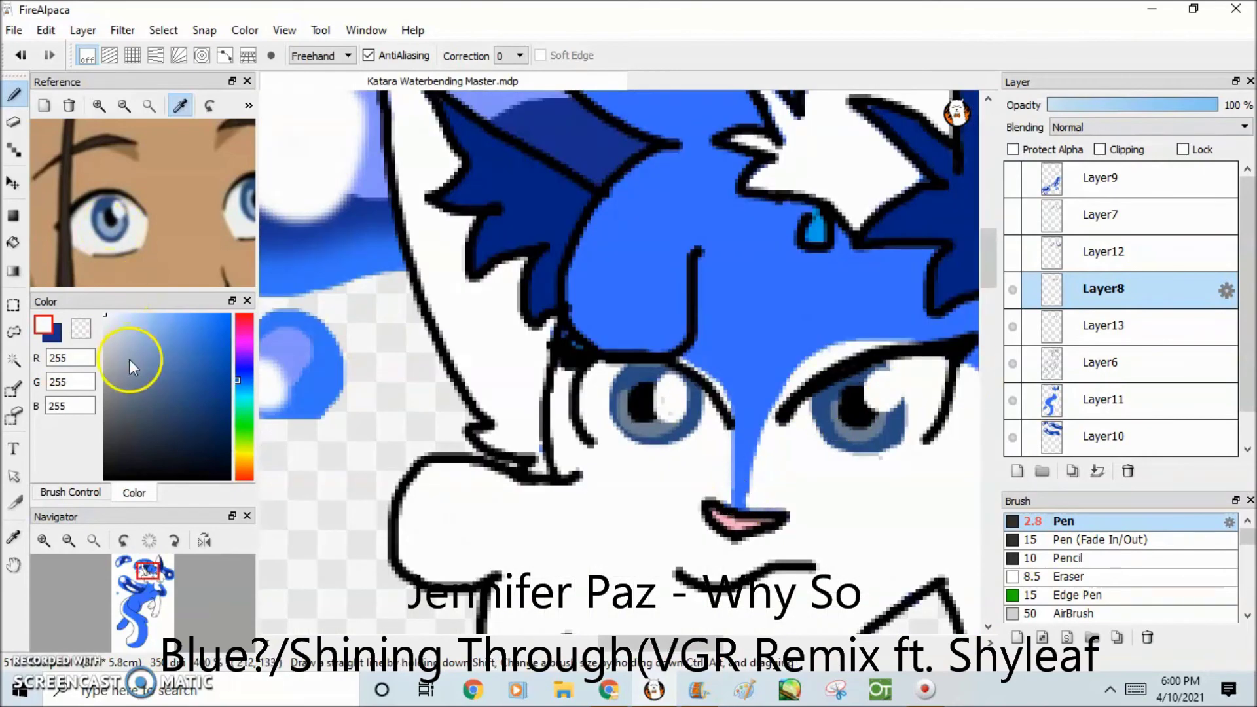
Step: Draw a short black line beneath the left eye's iris on Layer8 with the 2.8 Pen
scroll(655, 402, "up", 2)
scroll(833, 514, "down", 2)
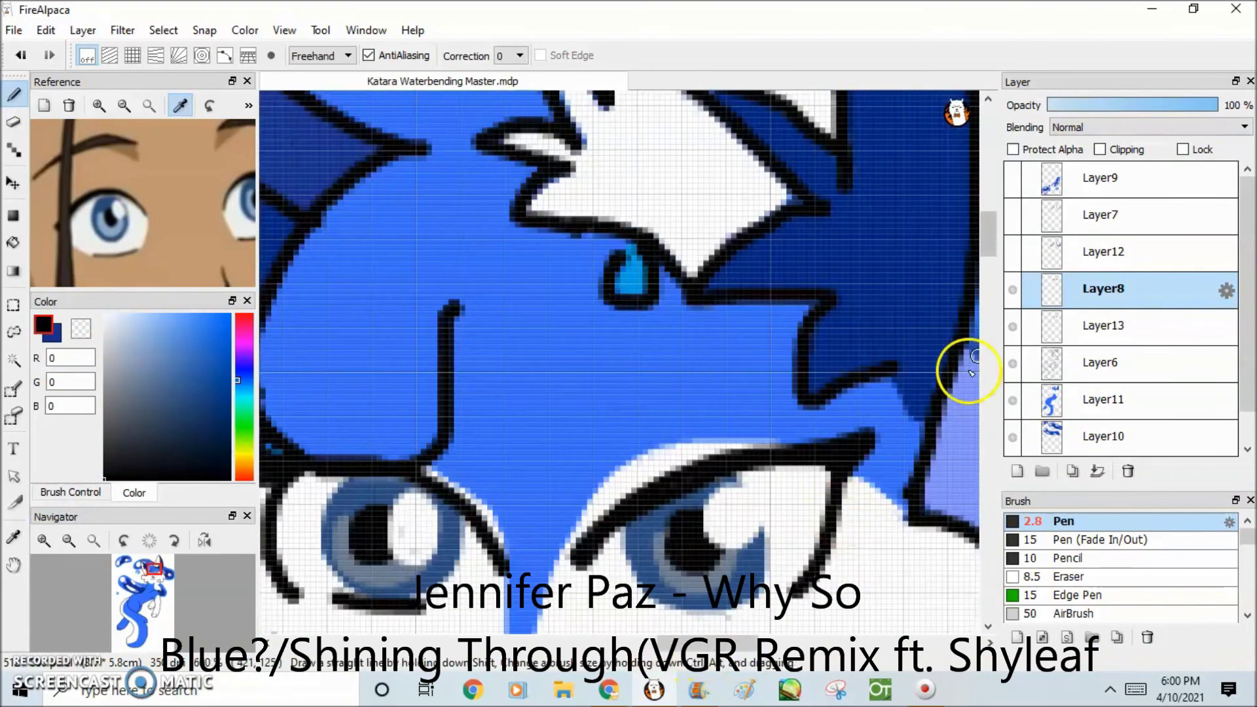
scroll(799, 358, "down", 1)
scroll(799, 358, "down", 3)
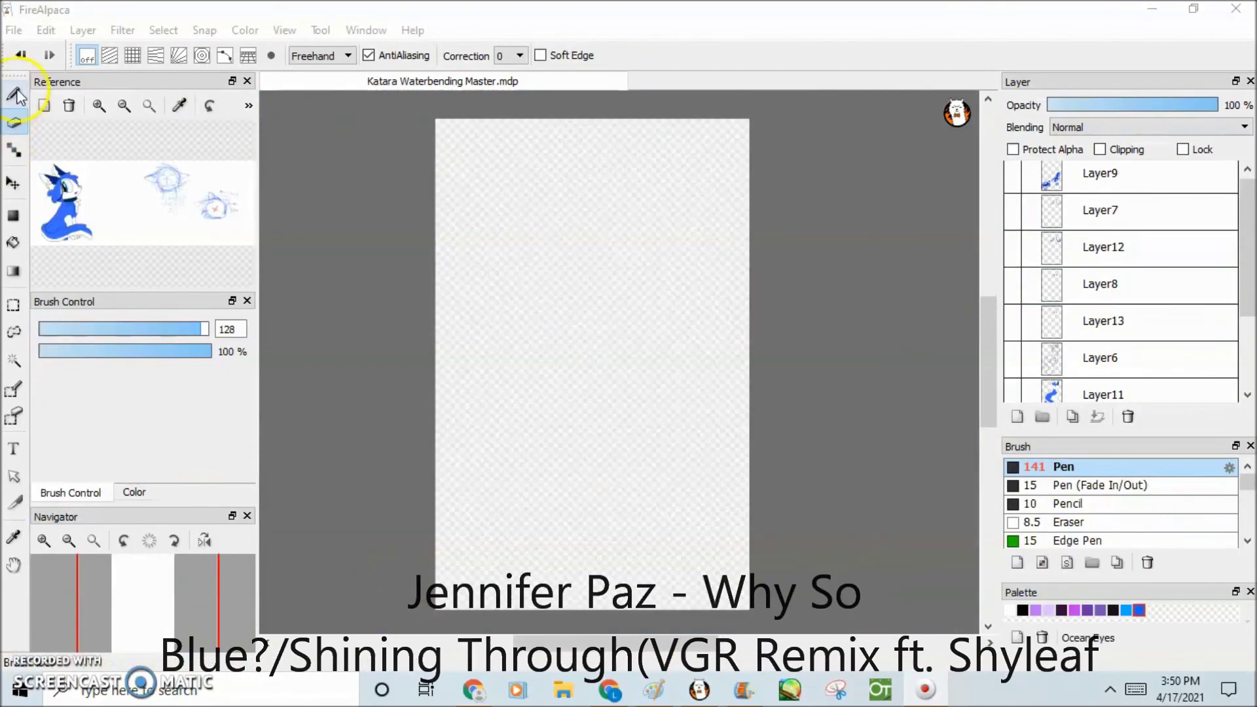
Step: Paint and fill the lower part of the background with Ocean Eyes blue and fill the area above with Blush Blue
left_click(17, 96)
left_click(1139, 609)
left_click(606, 444)
mouse_move(463, 449)
left_mouse_down()
mouse_move(463, 421)
mouse_move(441, 517)
mouse_move(533, 581)
mouse_move(749, 531)
left_mouse_up()
key("g")
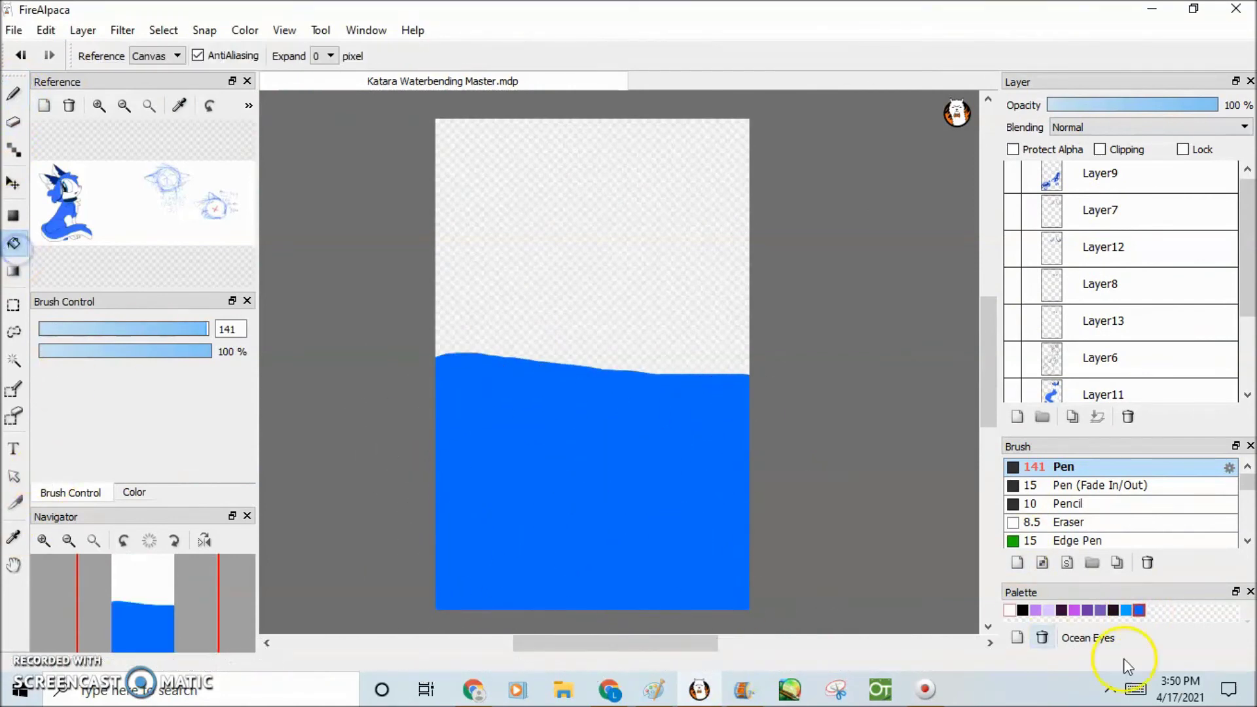
left_click(1126, 609)
left_click(654, 288)
Step: Blend the boundary between the two background blues with the Smudge brush
scroll(1098, 544, "down", 5)
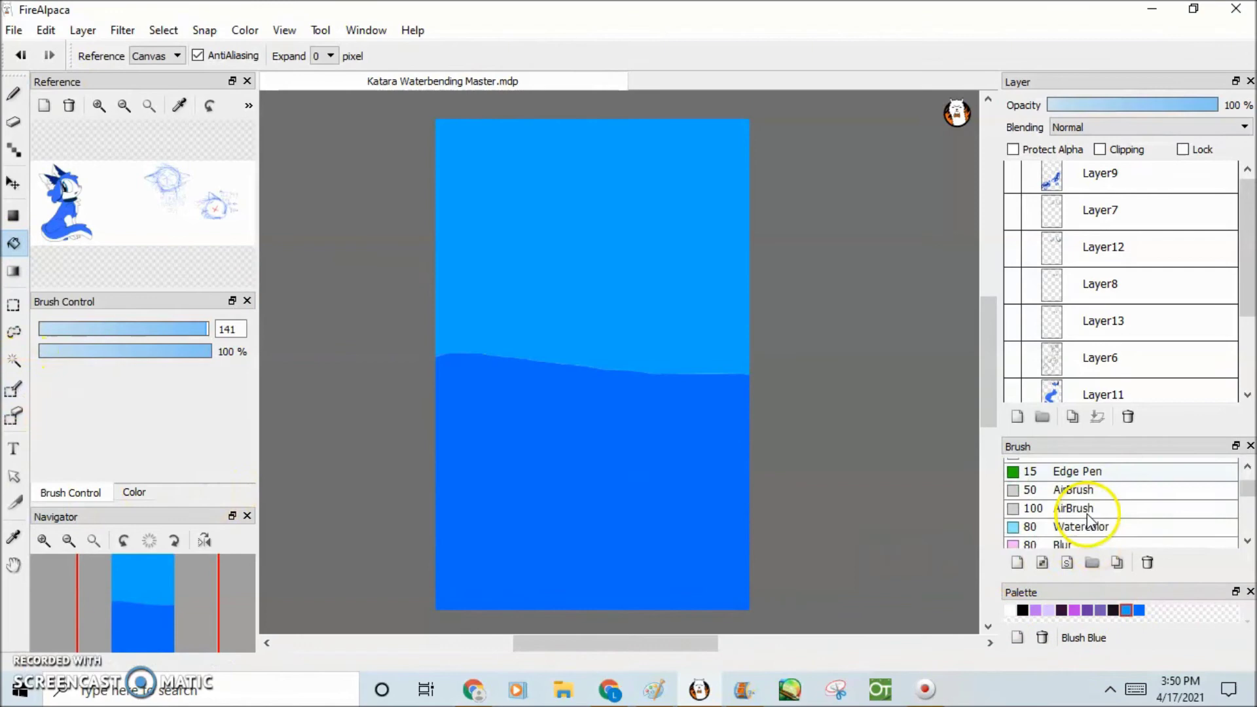
scroll(175, 334, "up", 3)
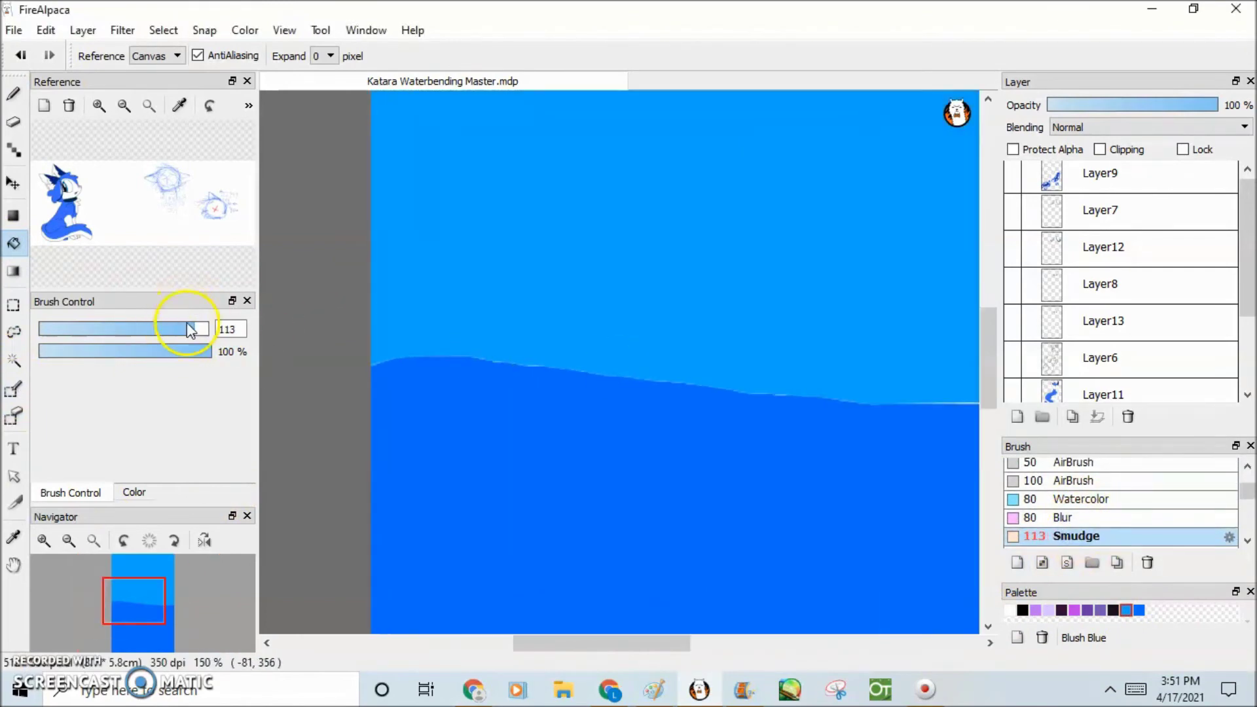
left_click_drag(407, 359, 474, 426)
scroll(473, 426, "up", 3)
Step: Soften the smudged boundary between the background blues with the Blur brush at size 80
left_click(1110, 519)
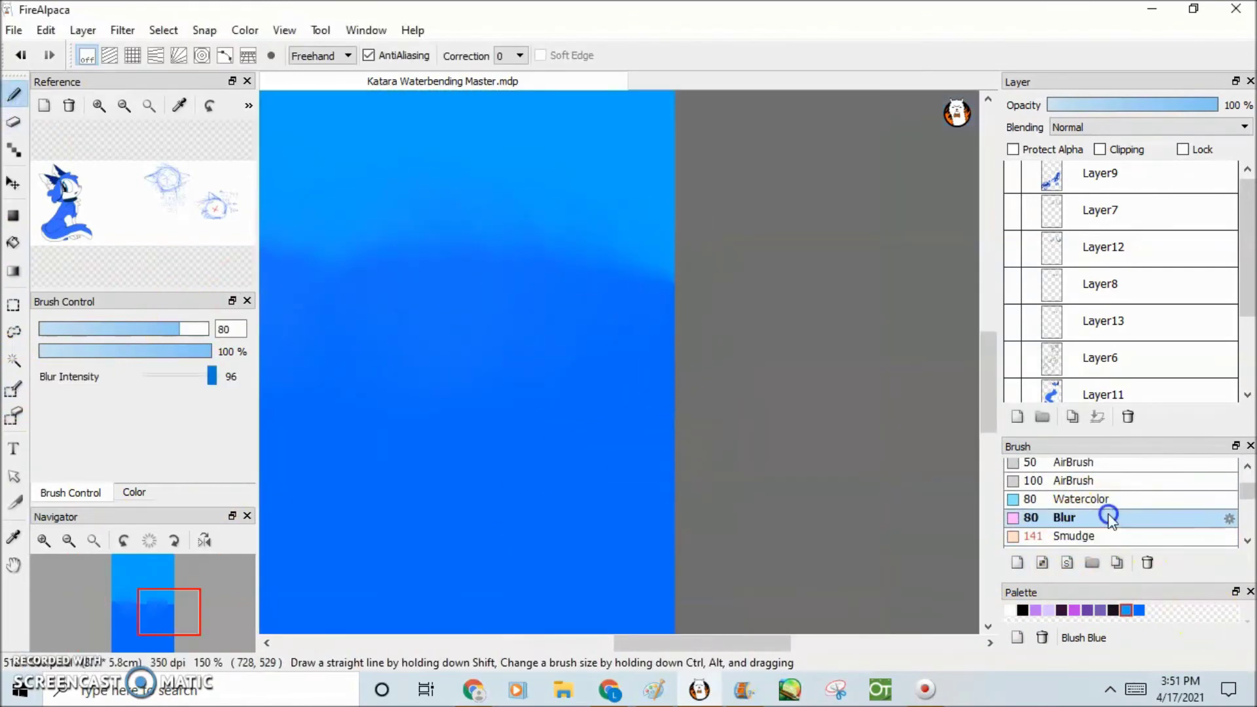
left_click_drag(701, 643, 612, 649)
scroll(576, 334, "up", 1)
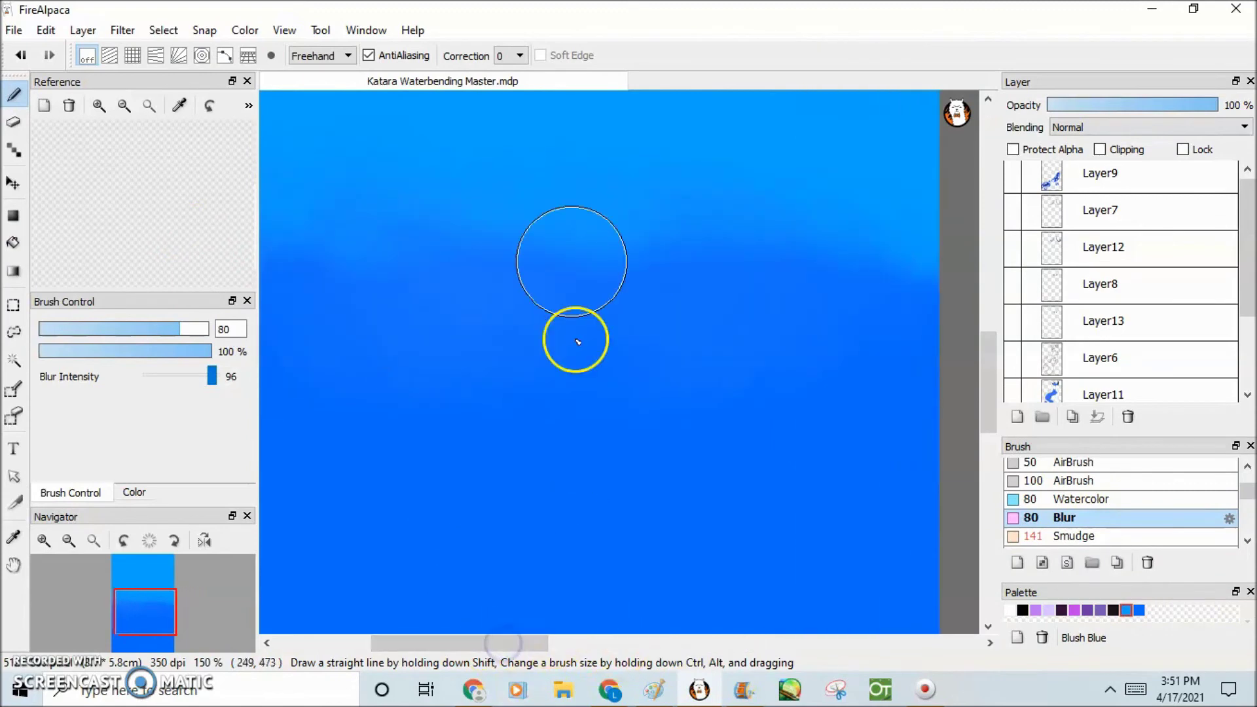
scroll(558, 289, "down", 3)
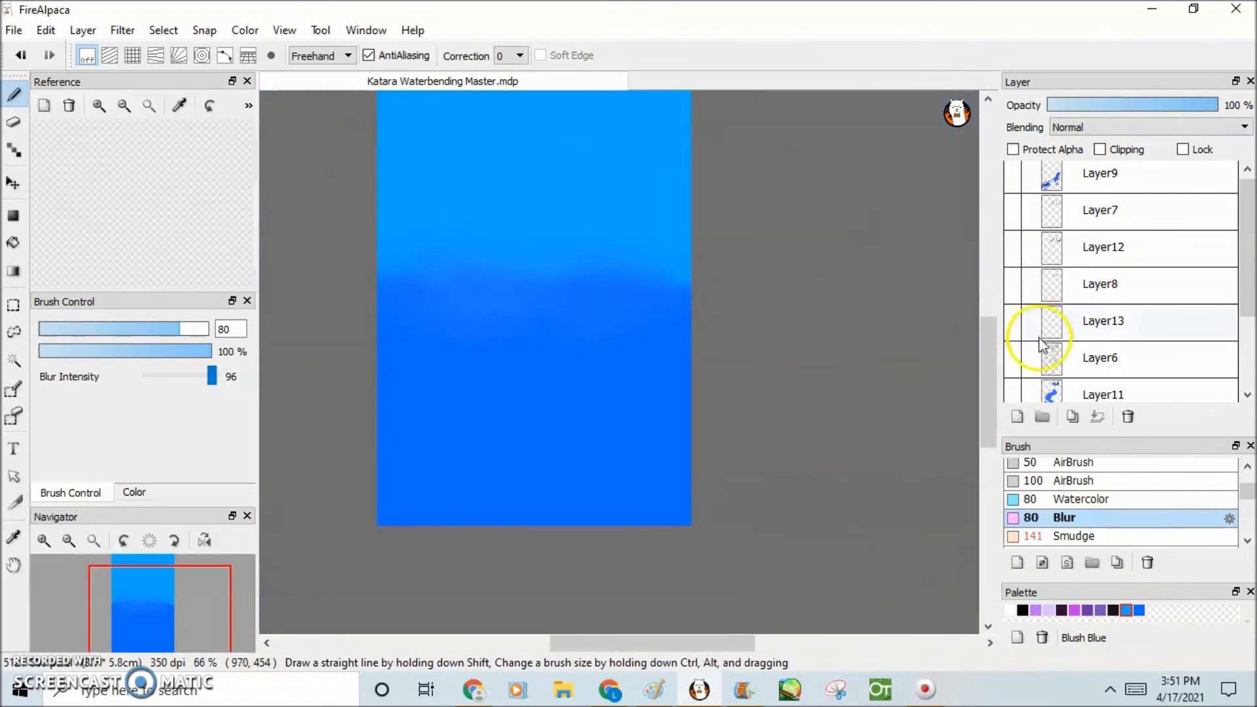
Step: Show Layer11, Layer6, Layer13 and Layer8 over the blue background
scroll(1080, 300, "down", 1)
left_click(1013, 319)
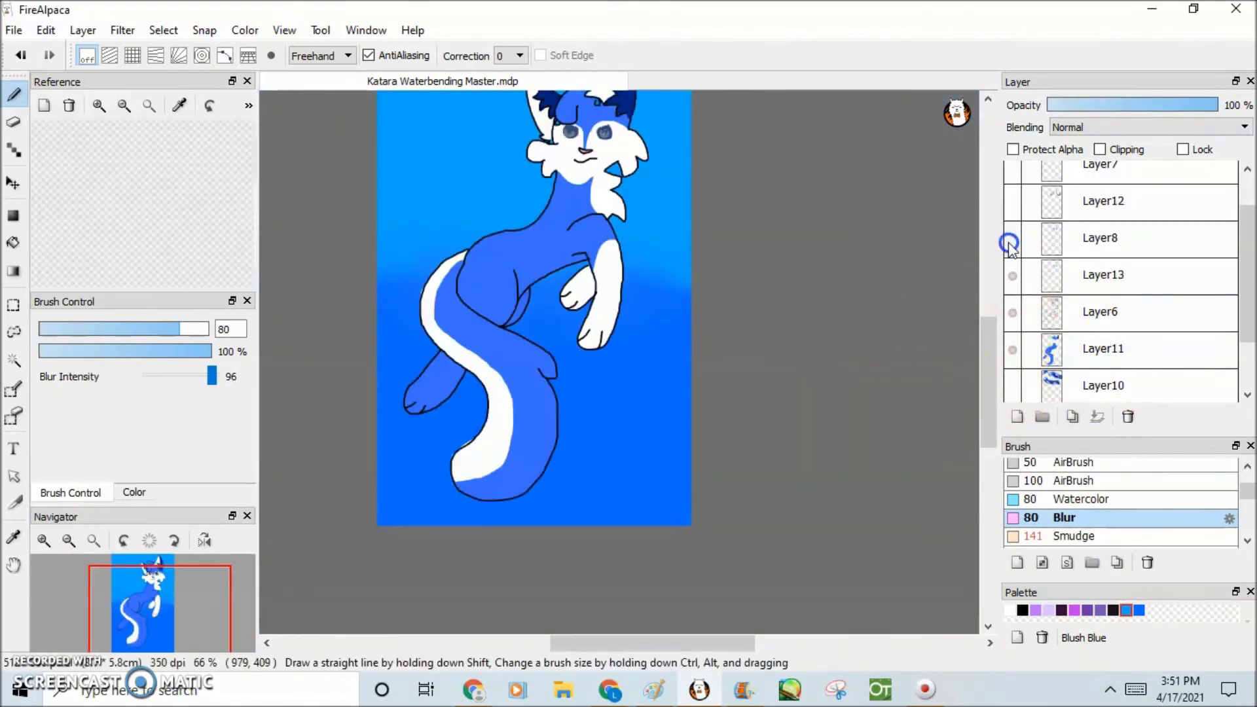
scroll(583, 341, "up", 4)
Step: Erase the stray white edges outside the tail outline on Layer11 with the Eraser at size 23
left_click(1047, 348)
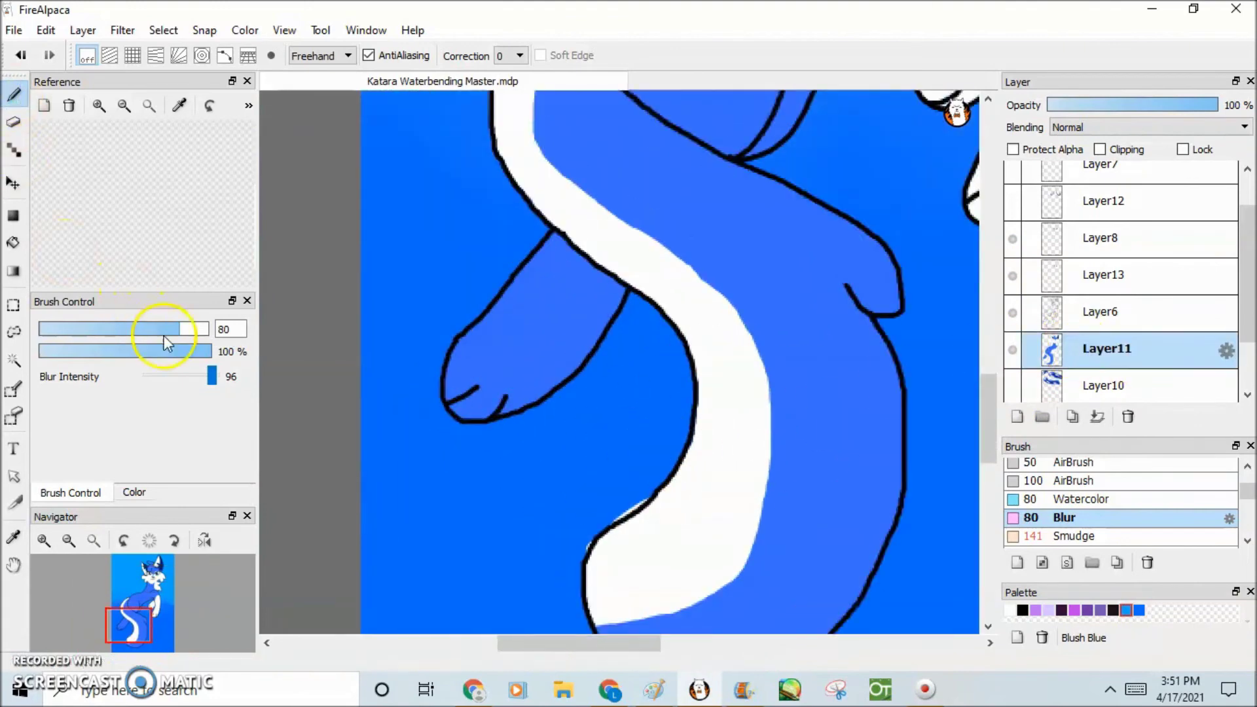
left_click_drag(187, 333, 120, 329)
scroll(632, 499, "up", 1)
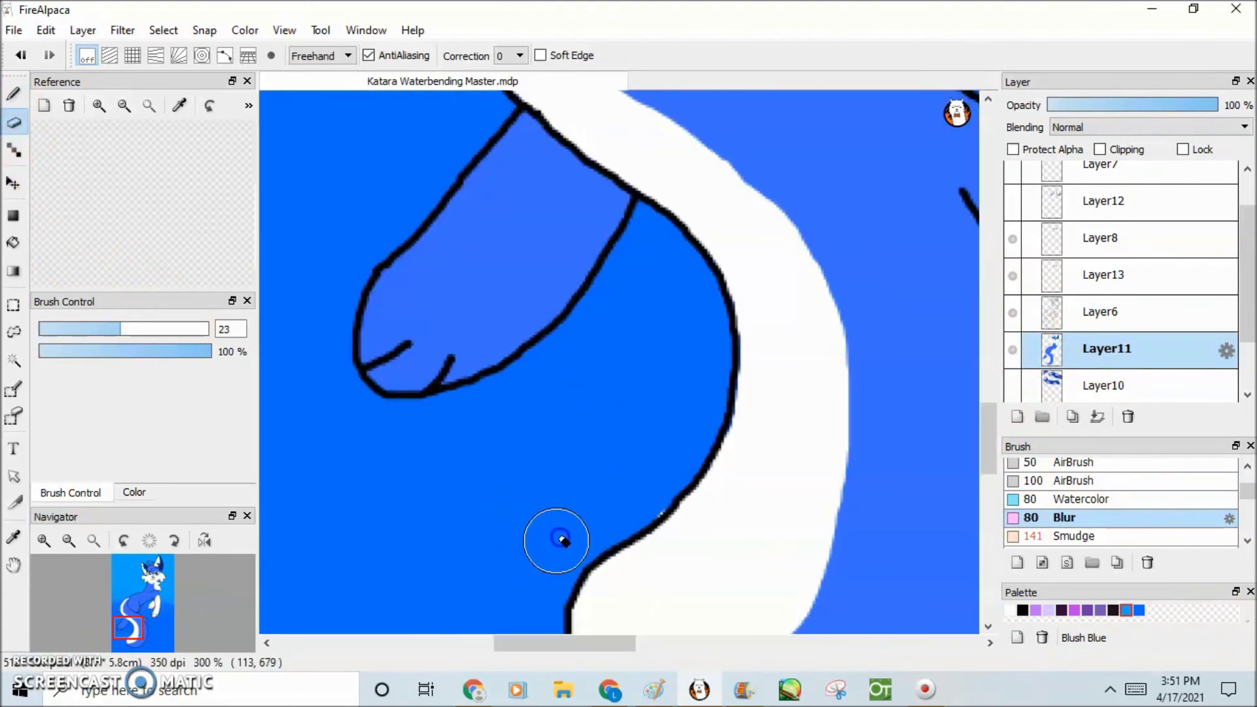
scroll(807, 387, "down", 3)
scroll(487, 340, "up", 4)
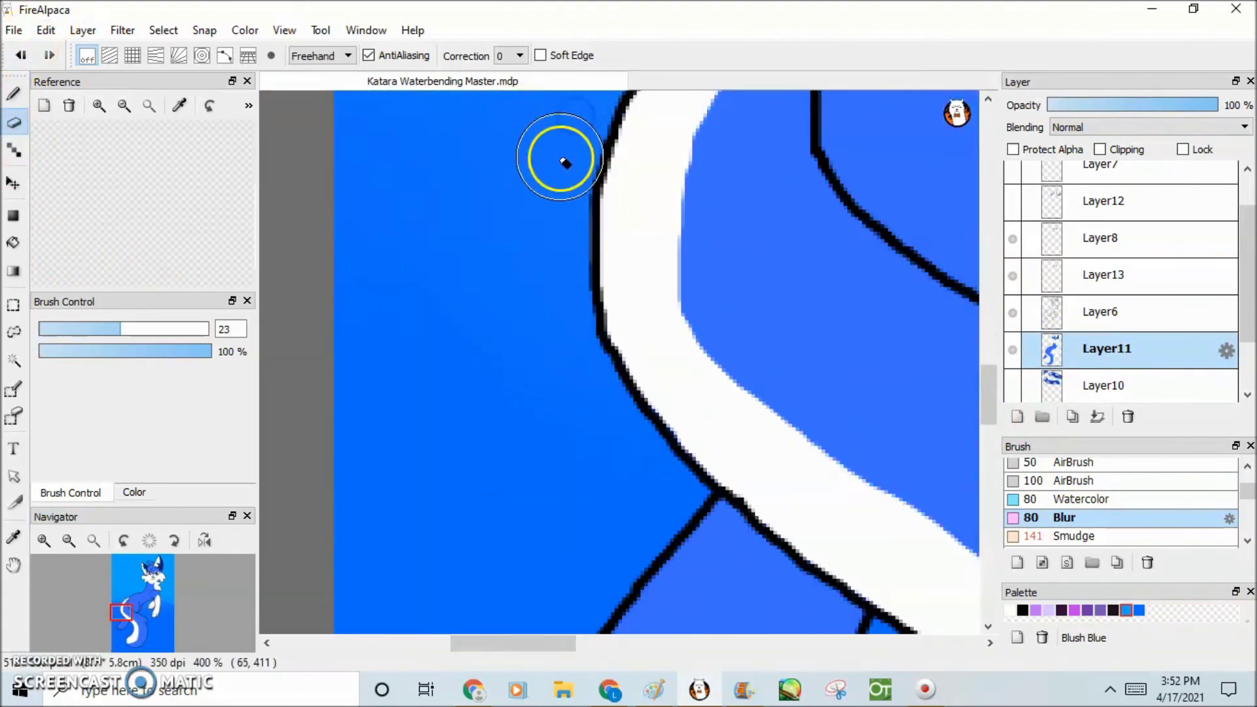
scroll(564, 161, "down", 4)
Step: Try light-blue strokes with the size 10 Symmetry brush in the lower-left background, selecting Layer15 and toggling Opacity by Pressure
key("b")
scroll(1113, 498, "down", 5)
scroll(1100, 476, "up", 5)
scroll(1095, 481, "down", 3)
scroll(1095, 481, "down", 1)
left_click(1081, 498)
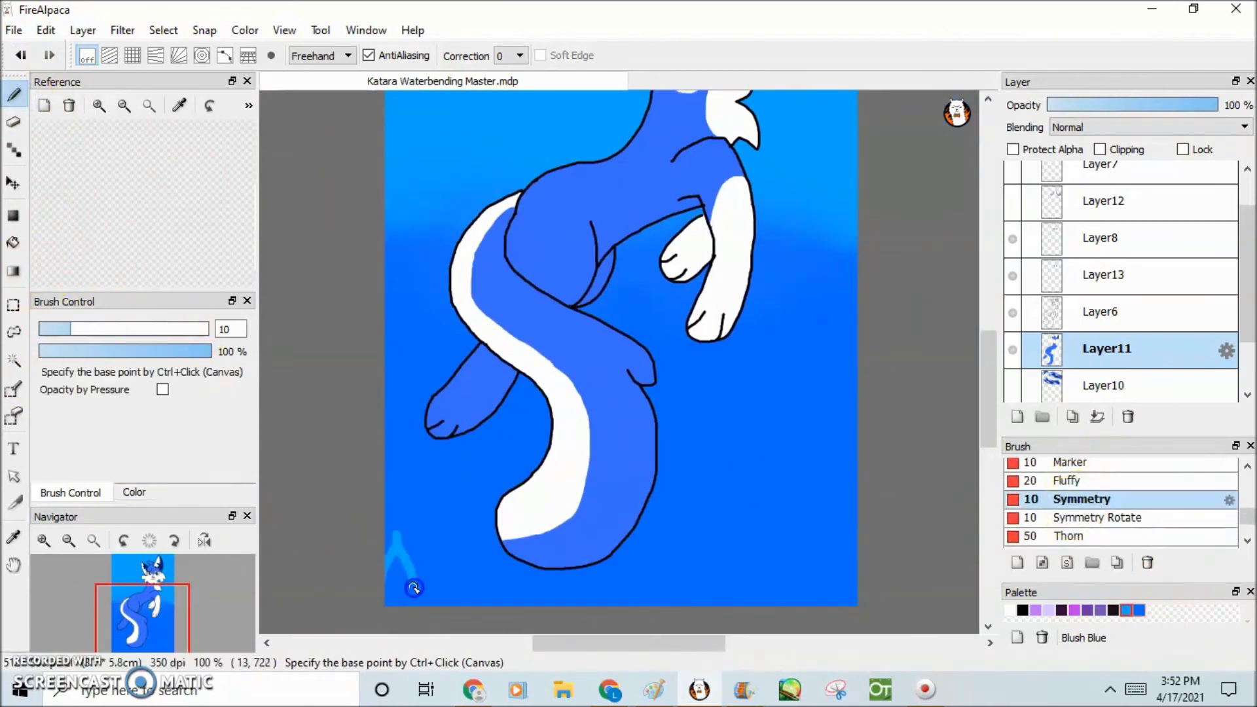
scroll(1081, 345, "down", 2)
left_click(1081, 345)
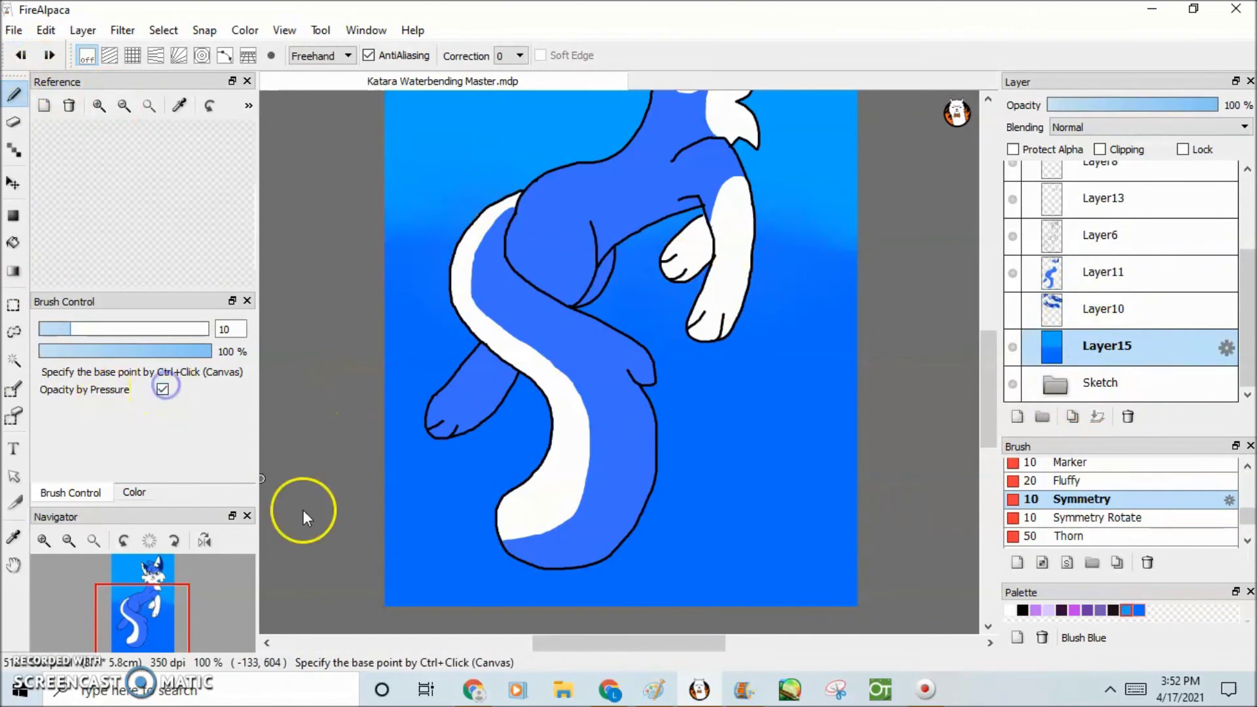
scroll(878, 462, "up", 2)
scroll(459, 486, "down", 2)
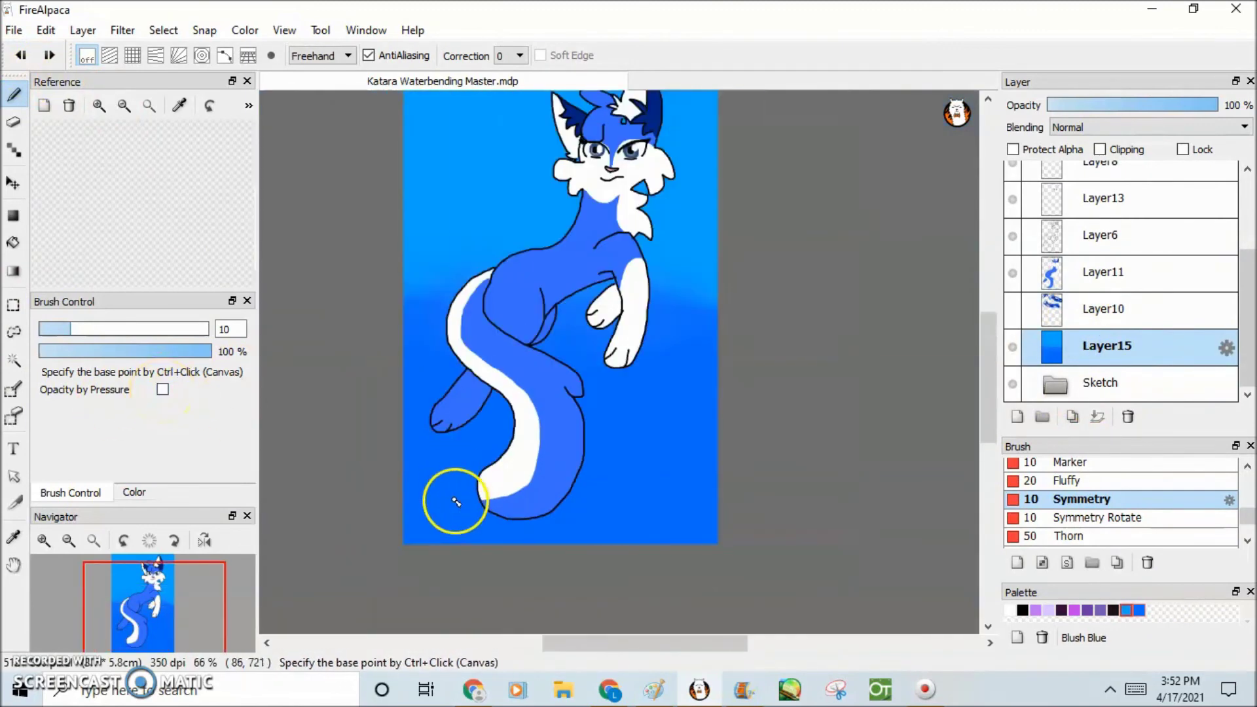
Step: Select the tail's blue area and paint black shading along its outer edge on Layer19 with the 30.1 Pen, redoing the first stroke
scroll(435, 521, "up", 2)
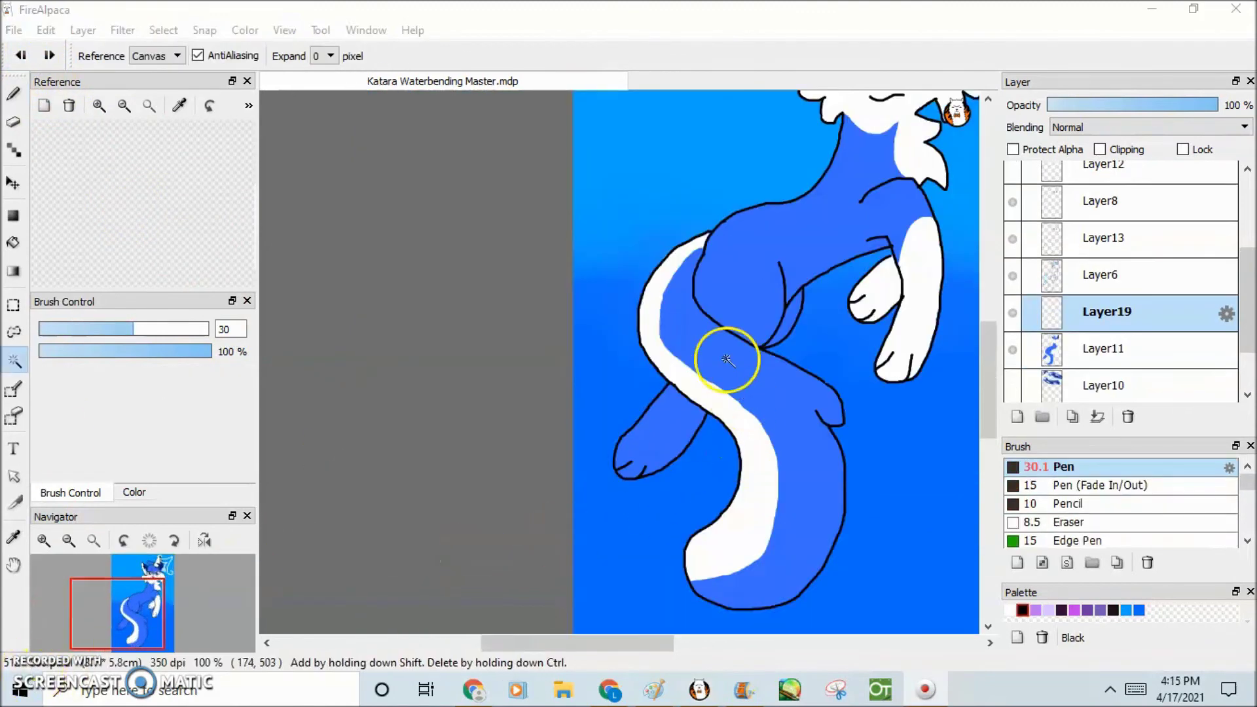
left_click(727, 359)
key("b")
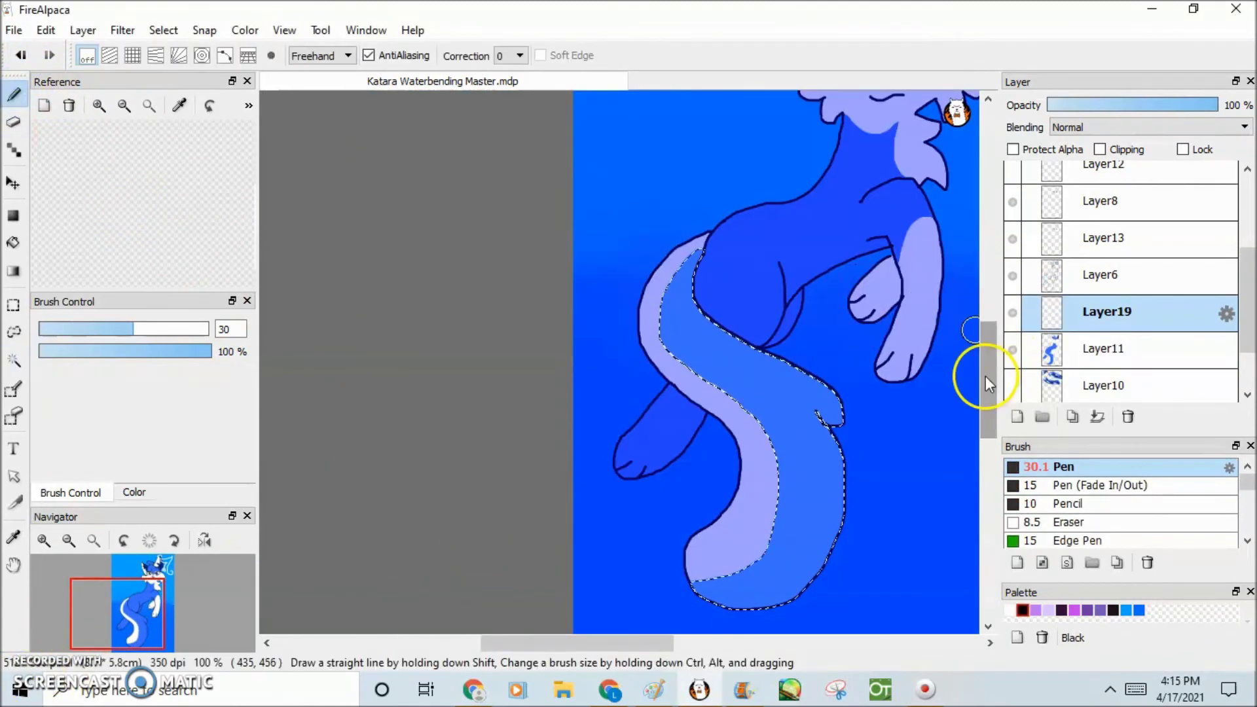
scroll(715, 500, "up", 2)
left_click_drag(664, 498, 920, 216)
key("ctrl+z")
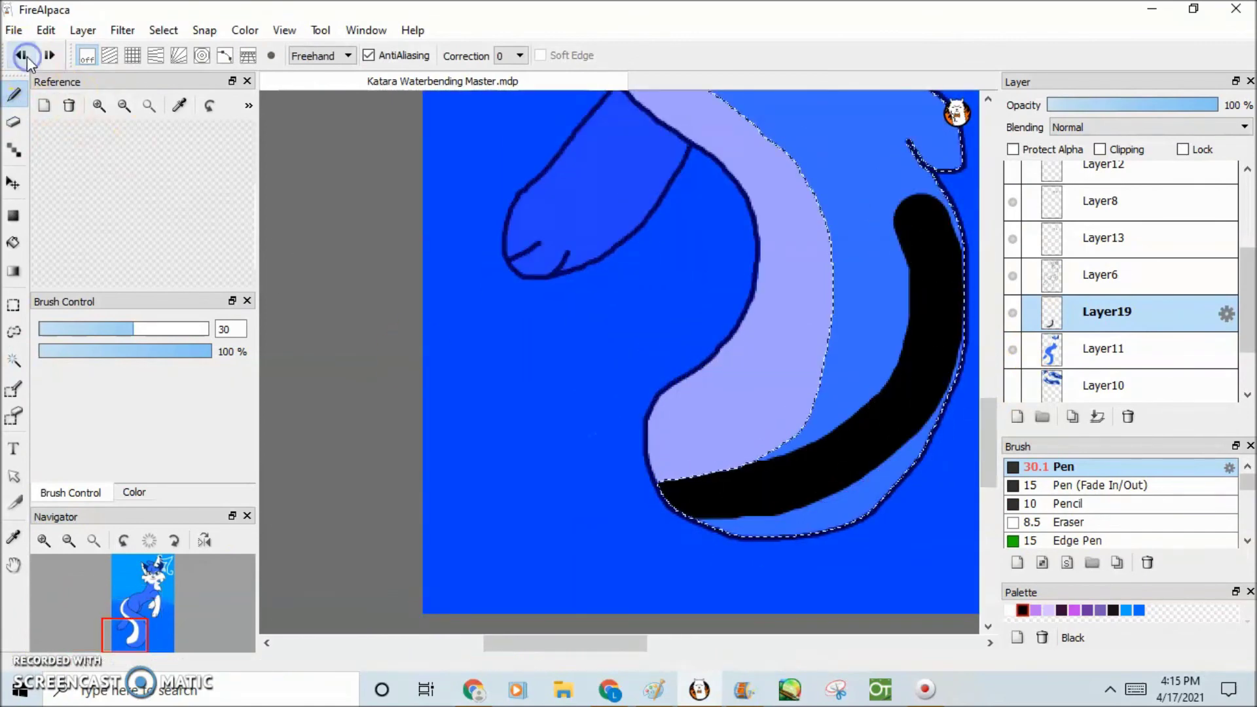
key("ctrl+z")
mouse_move(764, 480)
left_mouse_down()
mouse_move(911, 154)
mouse_move(933, 347)
mouse_move(903, 323)
left_mouse_up()
Step: Select the tail's white stripe and paint a black shading patch at its tip on Layer19
key("w")
left_click(356, 300)
key("b")
scroll(987, 393, "up", 5)
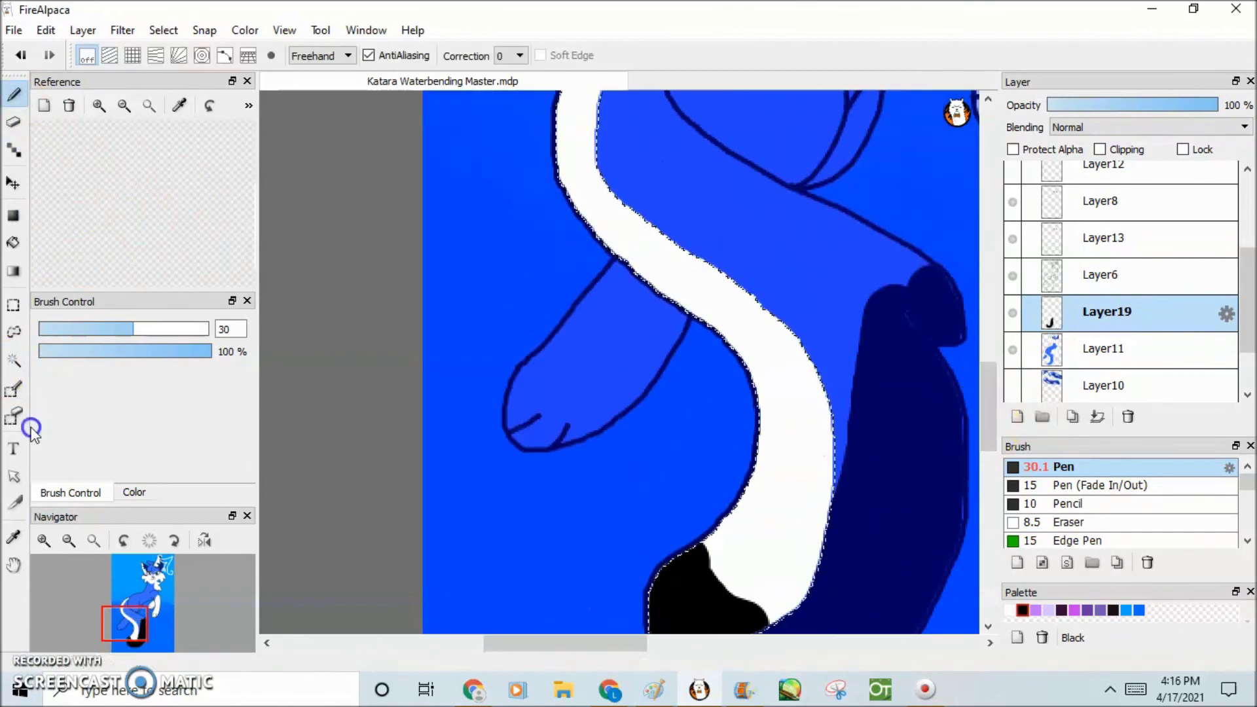
Step: Select the blue hind leg behind the tail and paint black shading along its outer edge and paw on Layer19
key("w")
scroll(803, 532, "up", 1)
scroll(803, 532, "down", 1)
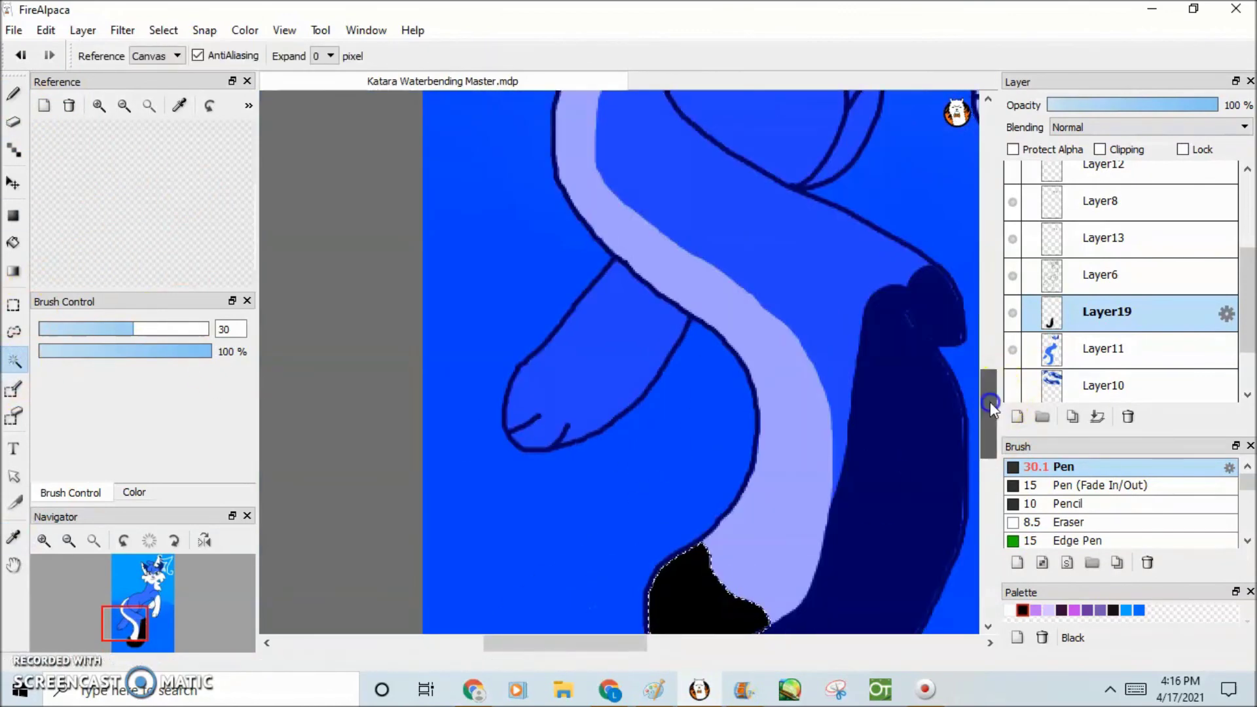
key("b")
key("w")
left_click(562, 379)
key("b")
scroll(550, 345, "up", 1)
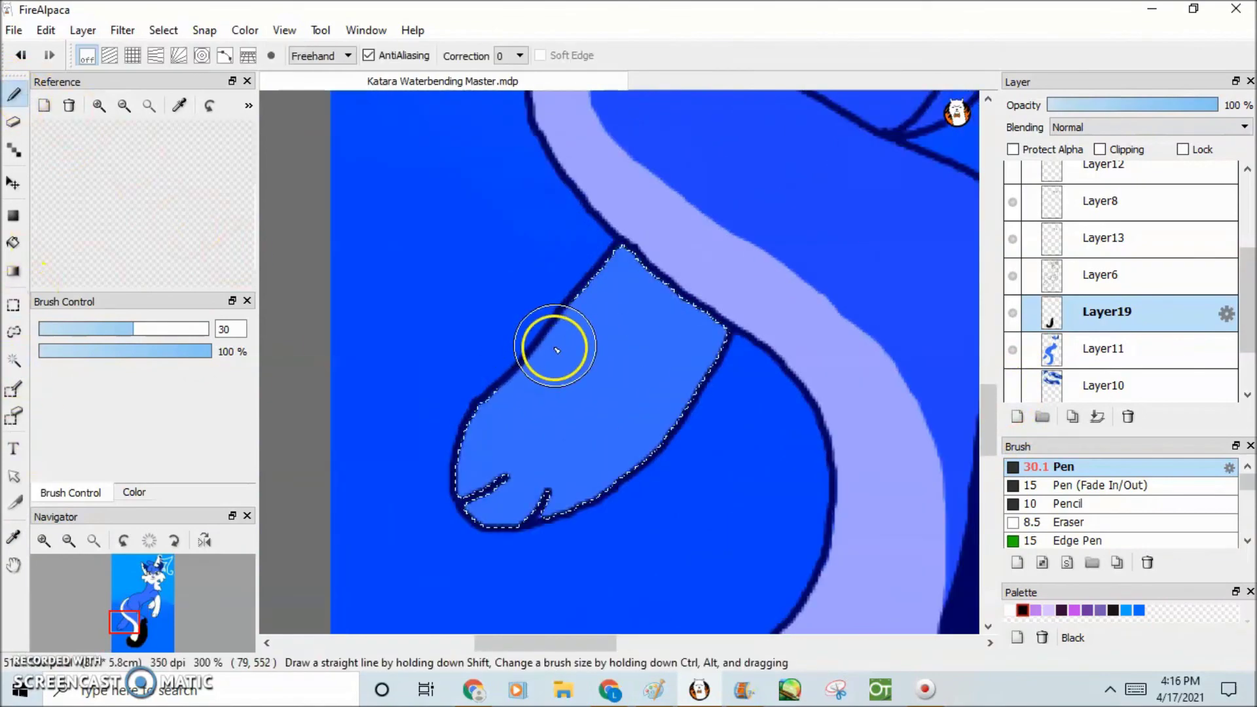
left_click_drag(550, 346, 472, 483)
scroll(914, 432, "down", 1)
scroll(920, 434, "up", 3)
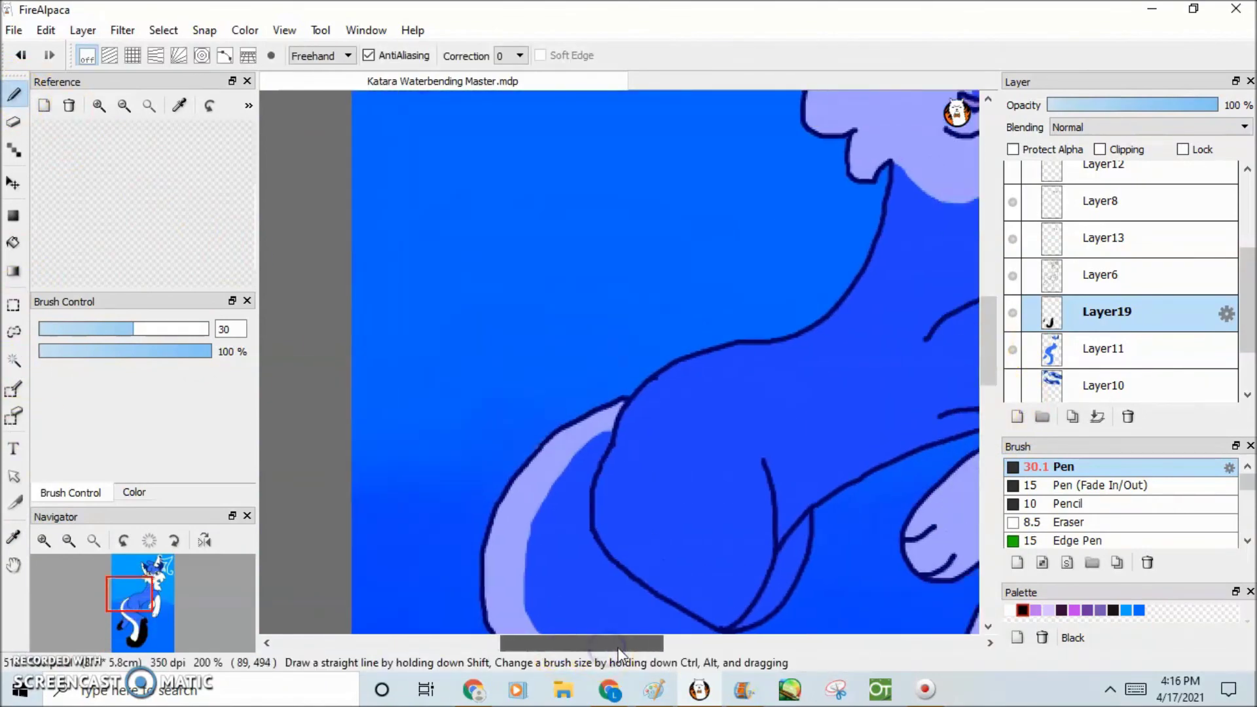
Step: Select the narrow blue sliver of the far leg beside the thigh and fill it with black Pen strokes on Layer19
key("w")
left_click(734, 288)
key("b")
scroll(762, 331, "up", 1)
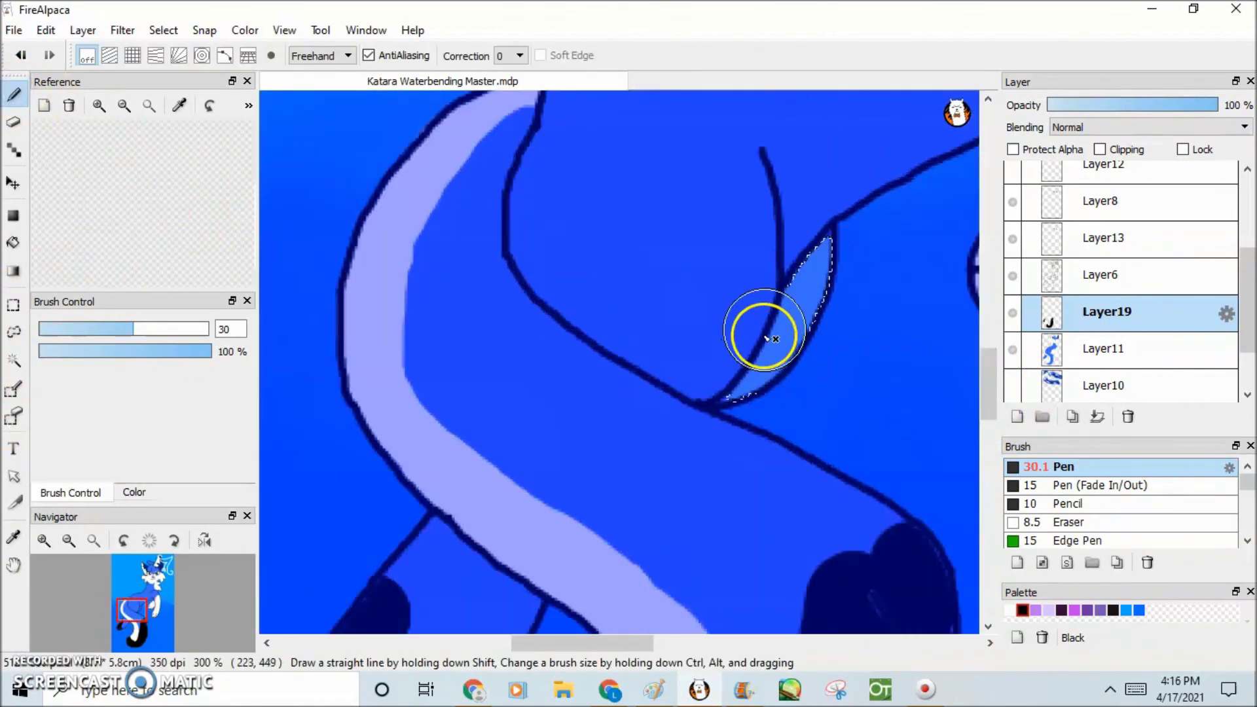
left_click_drag(779, 345, 809, 282)
scroll(811, 522, "down", 1)
Step: Select the body's blue area and paint a black shading patch along the inner thigh line on Layer19
left_click(14, 359)
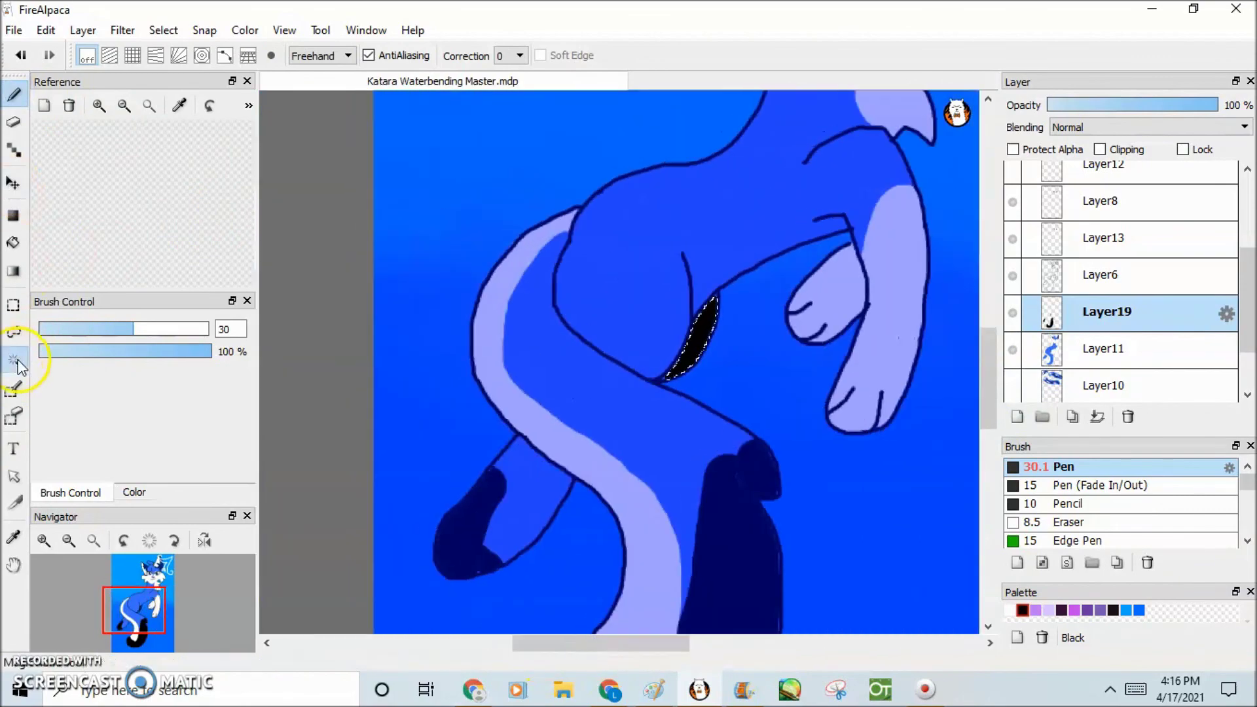
left_click(46, 99)
key("b")
scroll(595, 336, "up", 1)
mouse_move(595, 337)
left_mouse_down()
mouse_move(654, 349)
mouse_move(724, 191)
left_mouse_up()
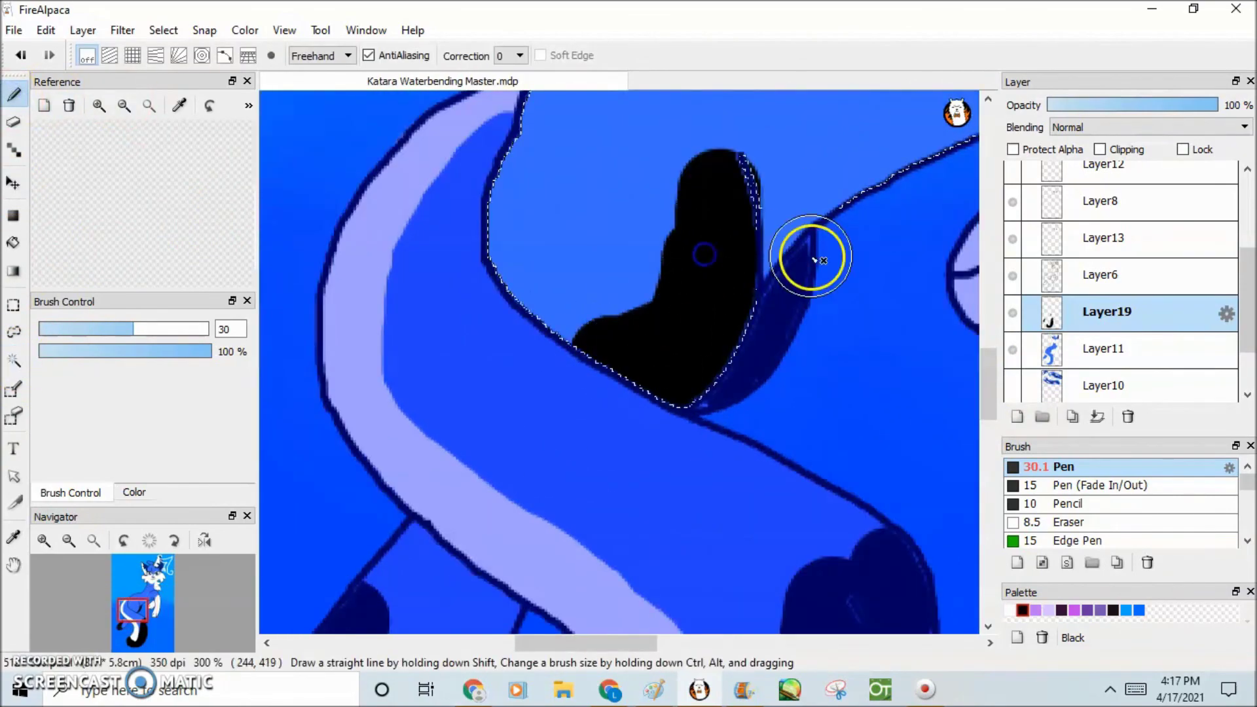
Step: Switch to the Eraser at size 11.4 and clear the selection around the body
key("e")
left_click_drag(135, 330, 188, 329)
scroll(782, 246, "down", 4)
scroll(783, 247, "up", 1)
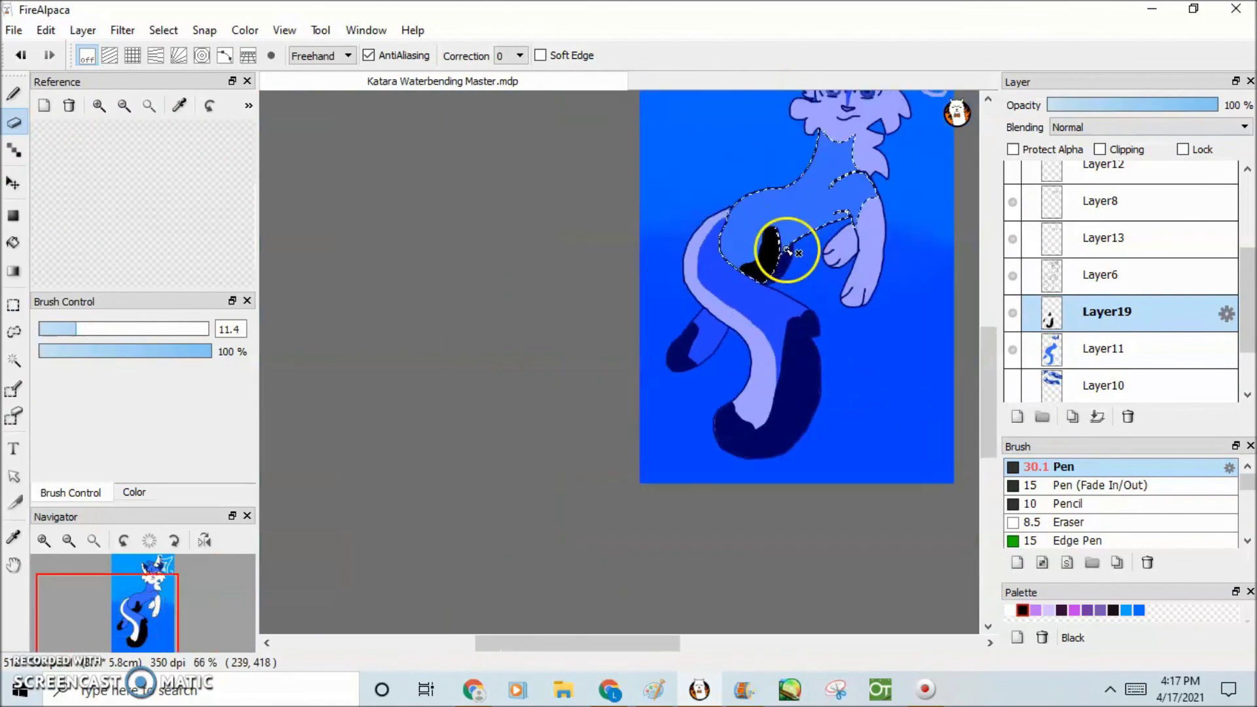
scroll(783, 247, "down", 2)
scroll(500, 272, "up", 5)
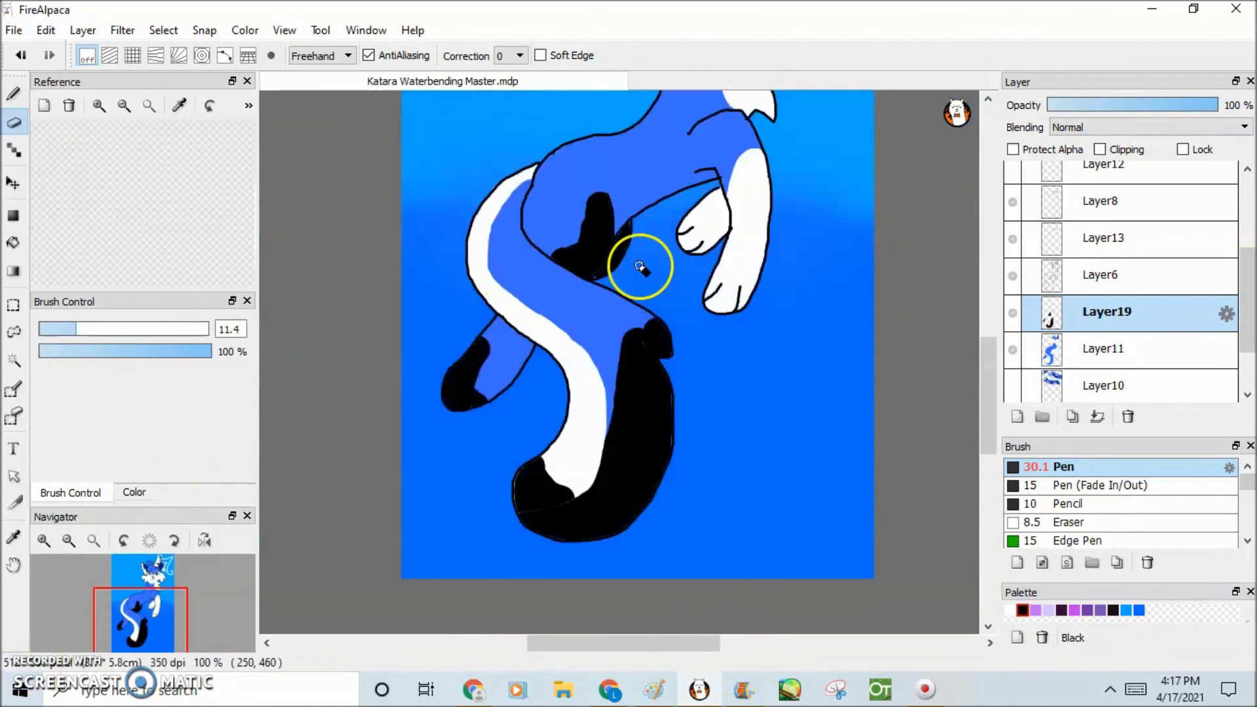
Step: Cover the light gaps along the tail tip and hind paw outlines in black on Layer6 with the size 9 Pen
key("b")
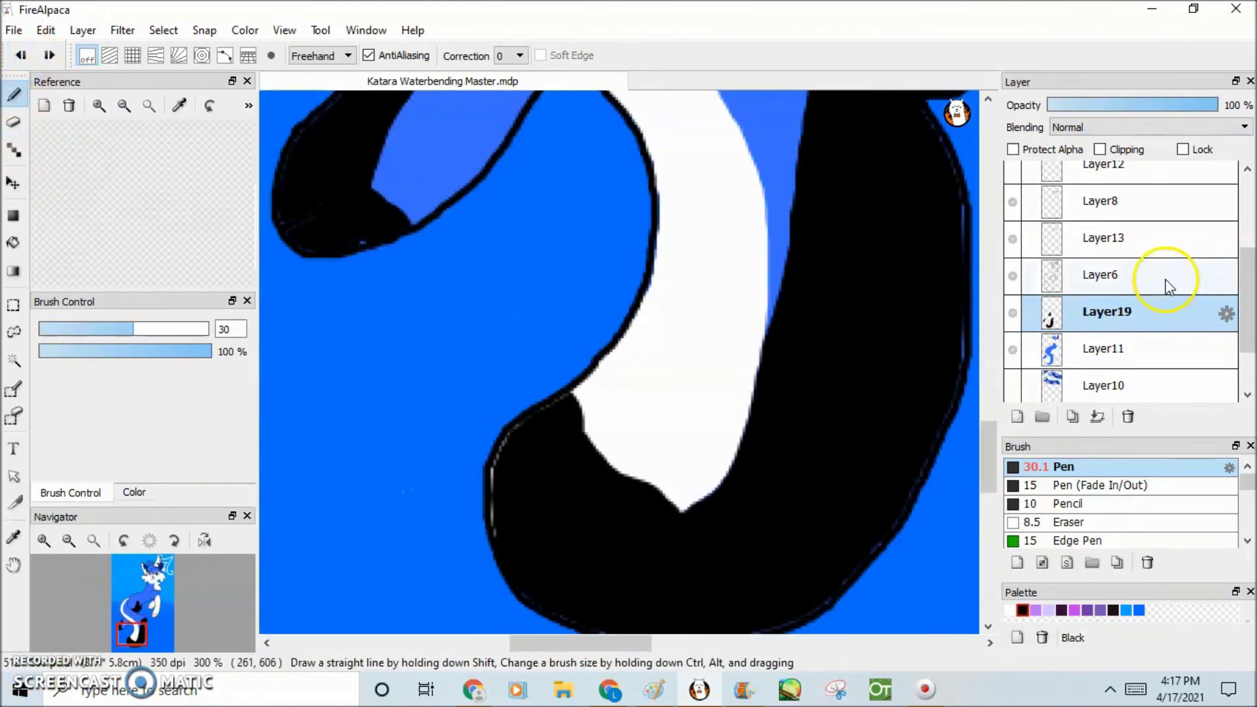
double_click(1165, 273)
key("Escape")
left_click_drag(112, 328, 67, 328)
scroll(478, 216, "up", 2)
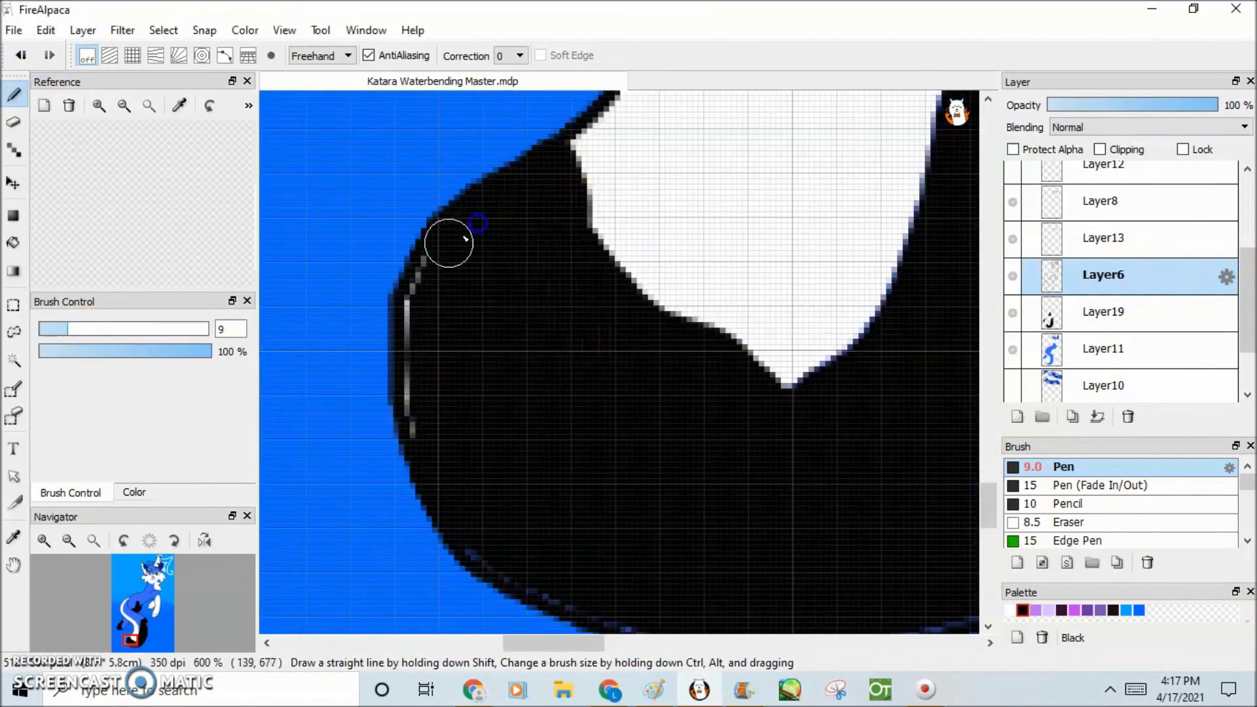
scroll(660, 449, "down", 2)
scroll(296, 231, "up", 2)
scroll(533, 129, "down", 3)
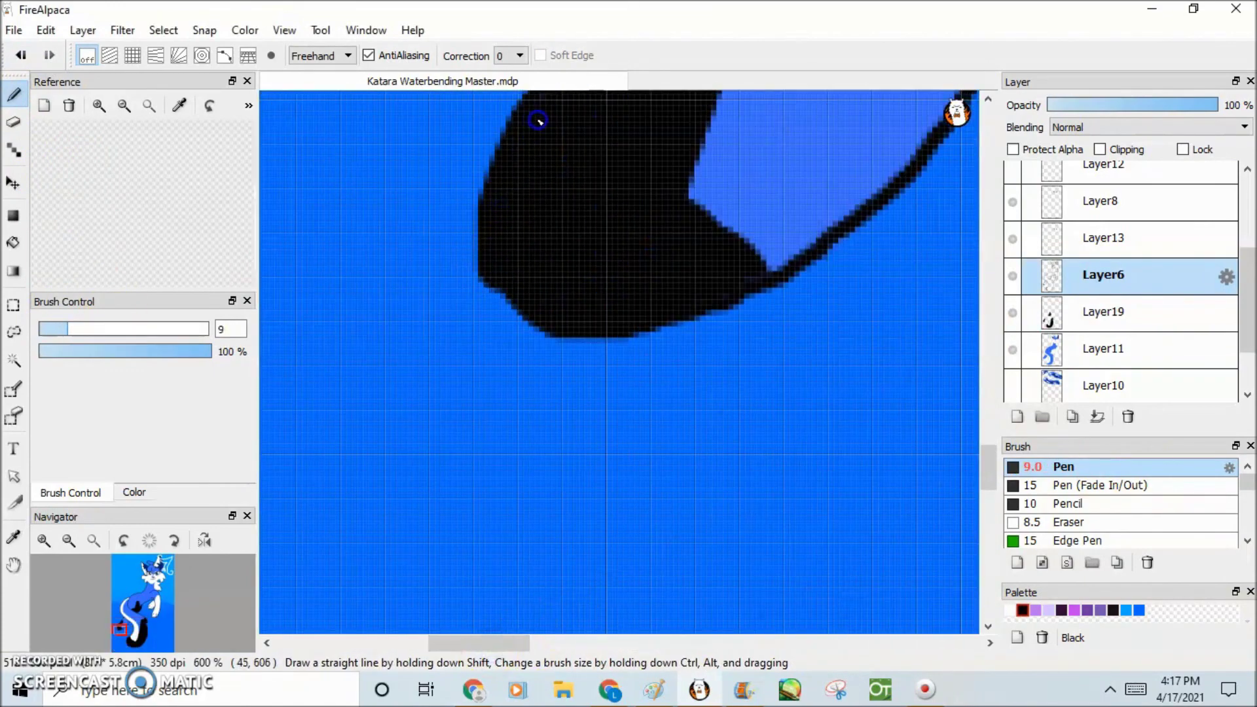